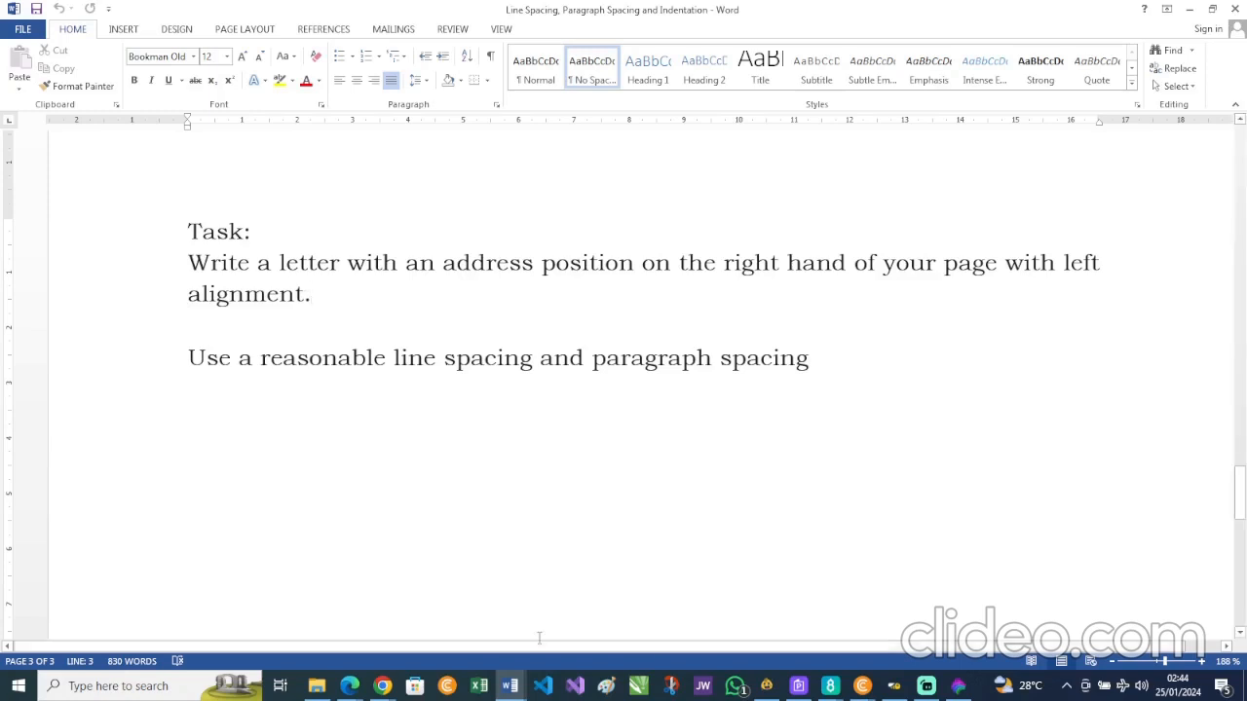
- Switch to the Letter Example document and set its paper size to A4
{"action": "mouse_move", "coordinate": [519, 688]}
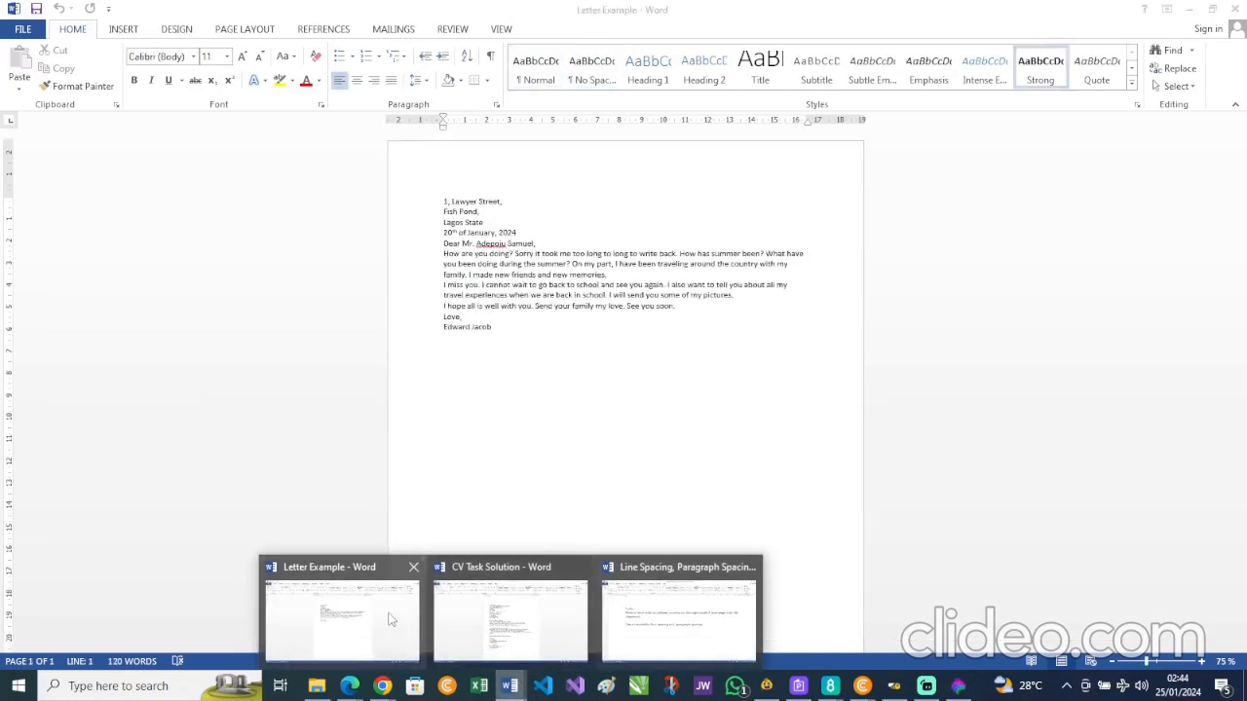
{"action": "left_click", "coordinate": [389, 619]}
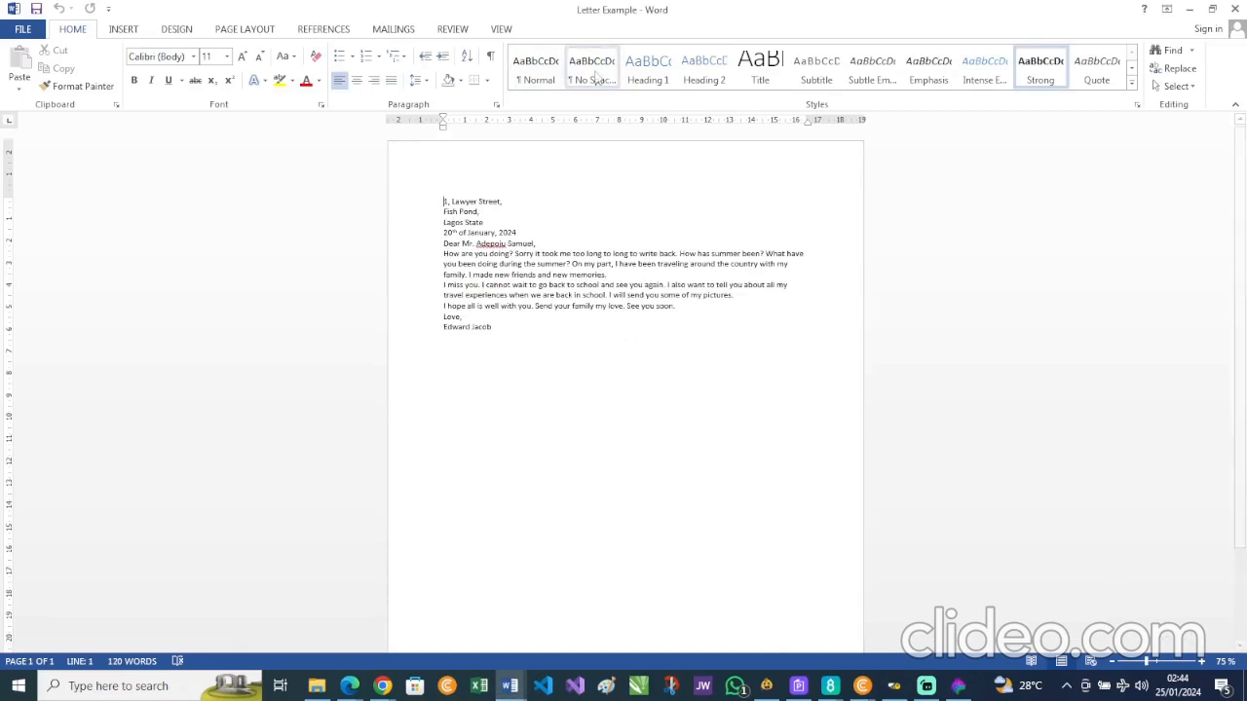
{"action": "left_click", "coordinate": [239, 28]}
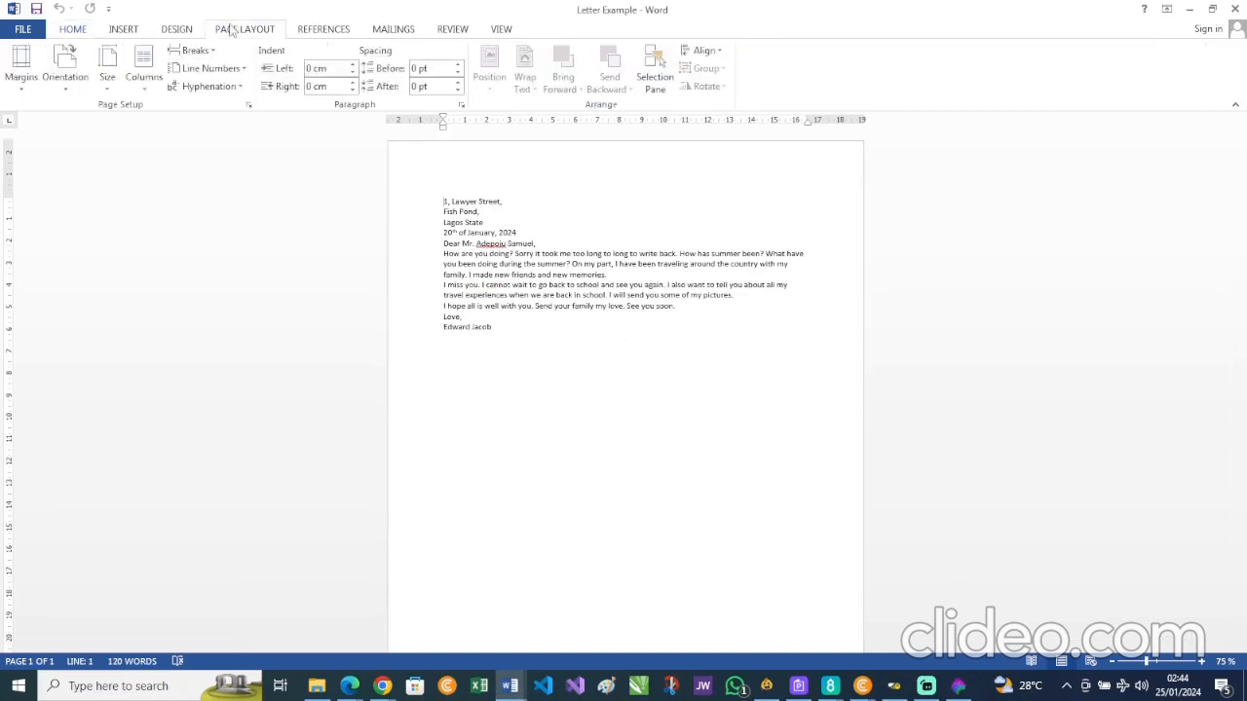
{"action": "left_click", "coordinate": [115, 81]}
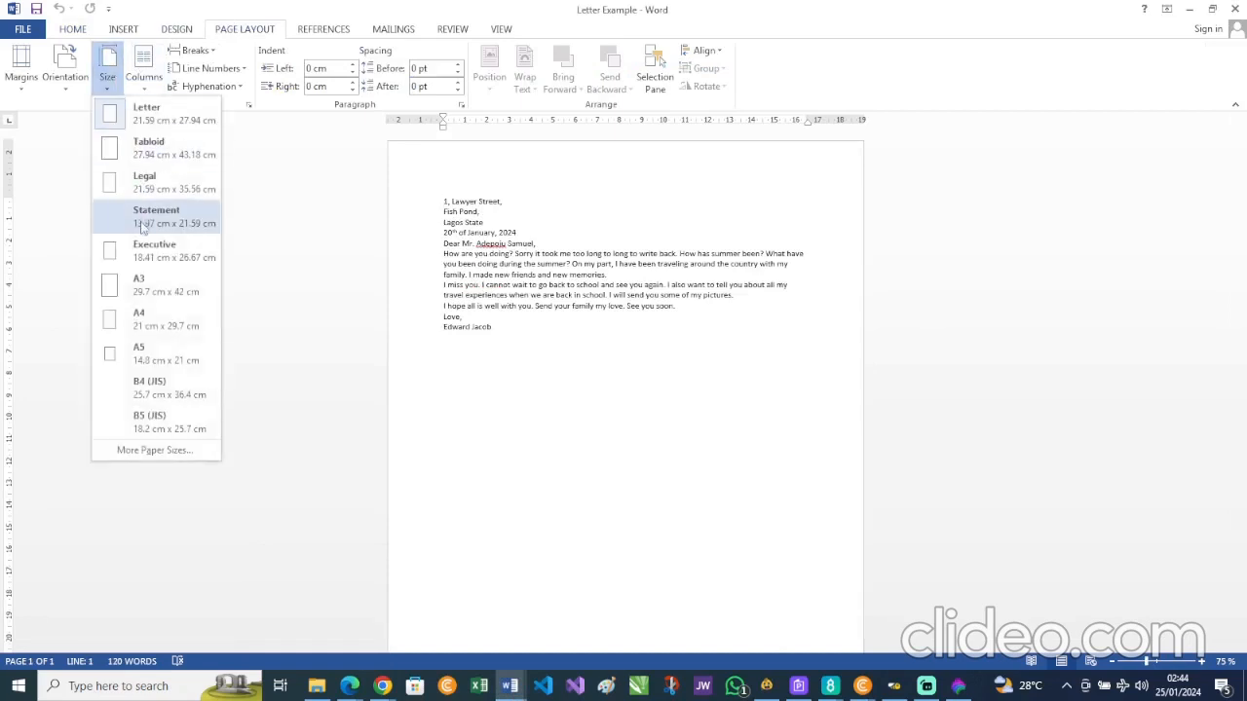
{"action": "left_click", "coordinate": [148, 322]}
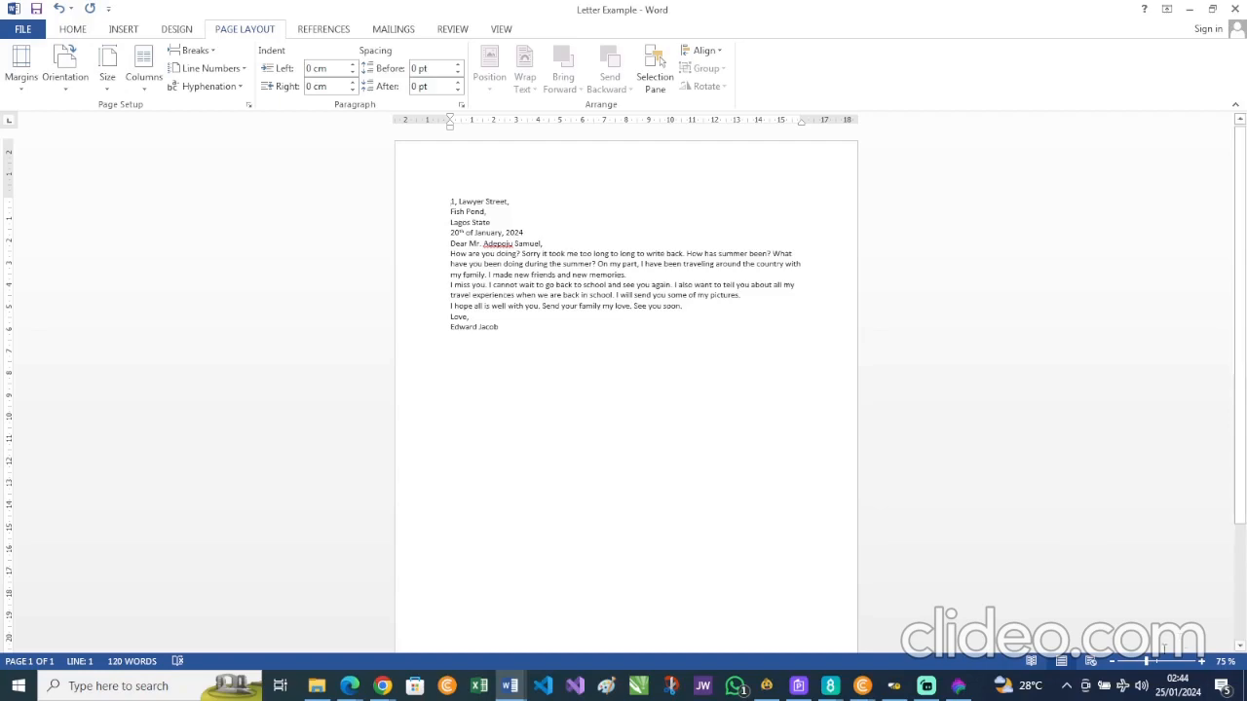
- Format the entire letter in Times New Roman at font size 12
{"action": "left_click", "coordinate": [1159, 662]}
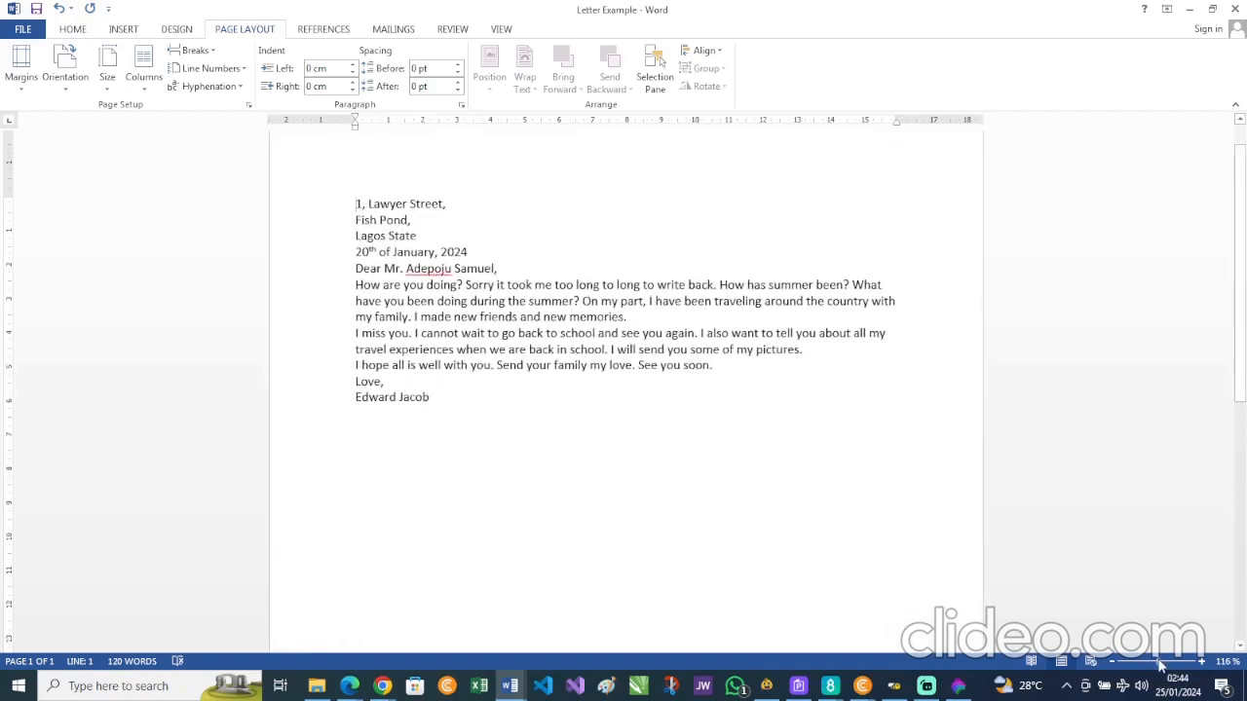
{"action": "left_click", "coordinate": [1169, 662]}
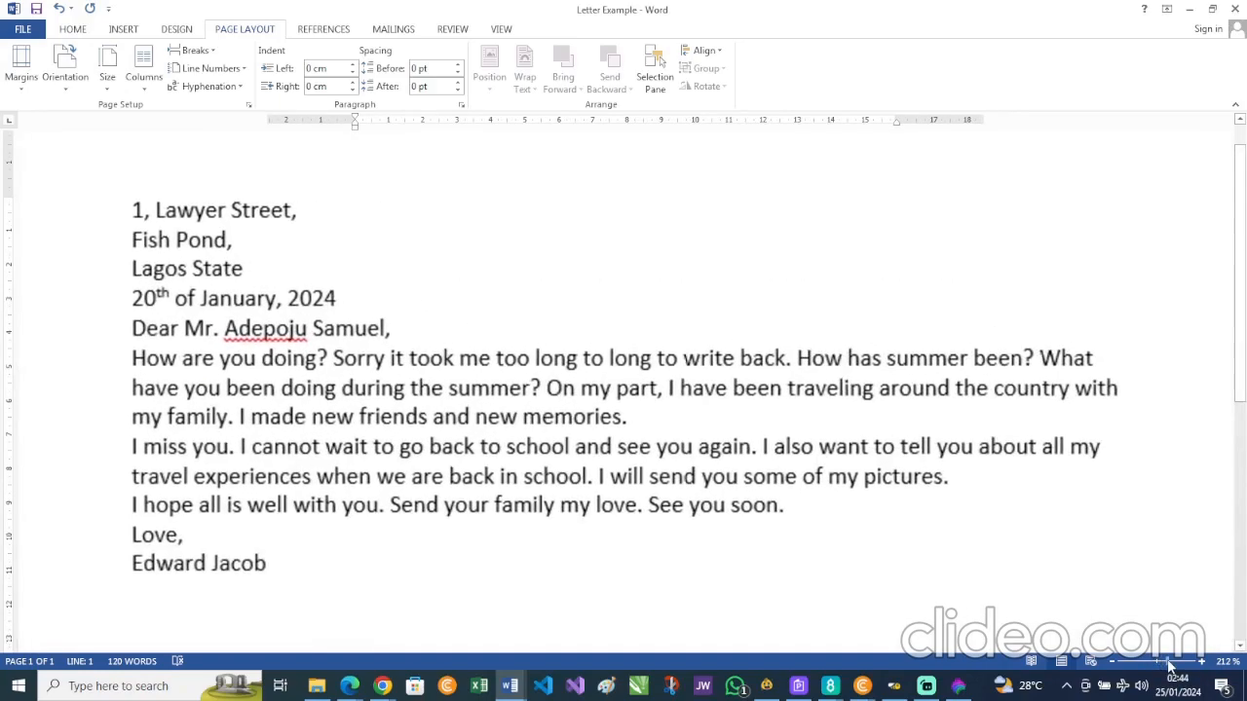
{"action": "left_click", "coordinate": [1157, 665]}
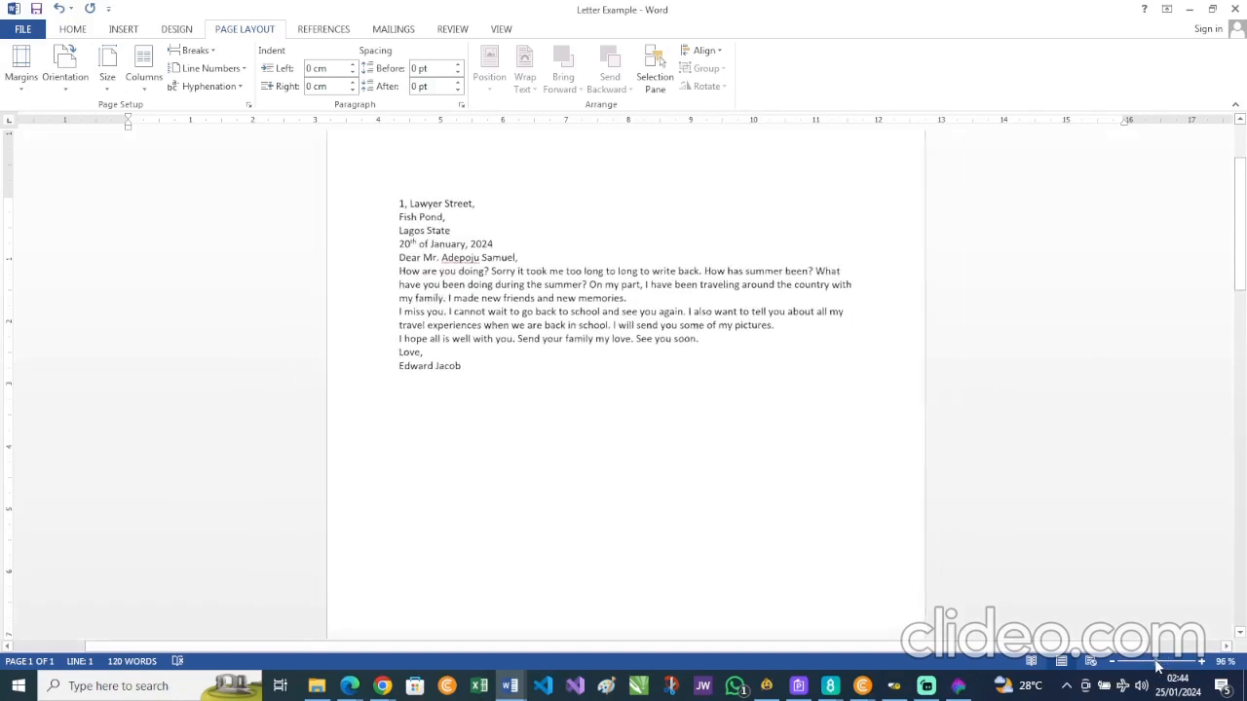
{"action": "left_click", "coordinate": [1160, 666]}
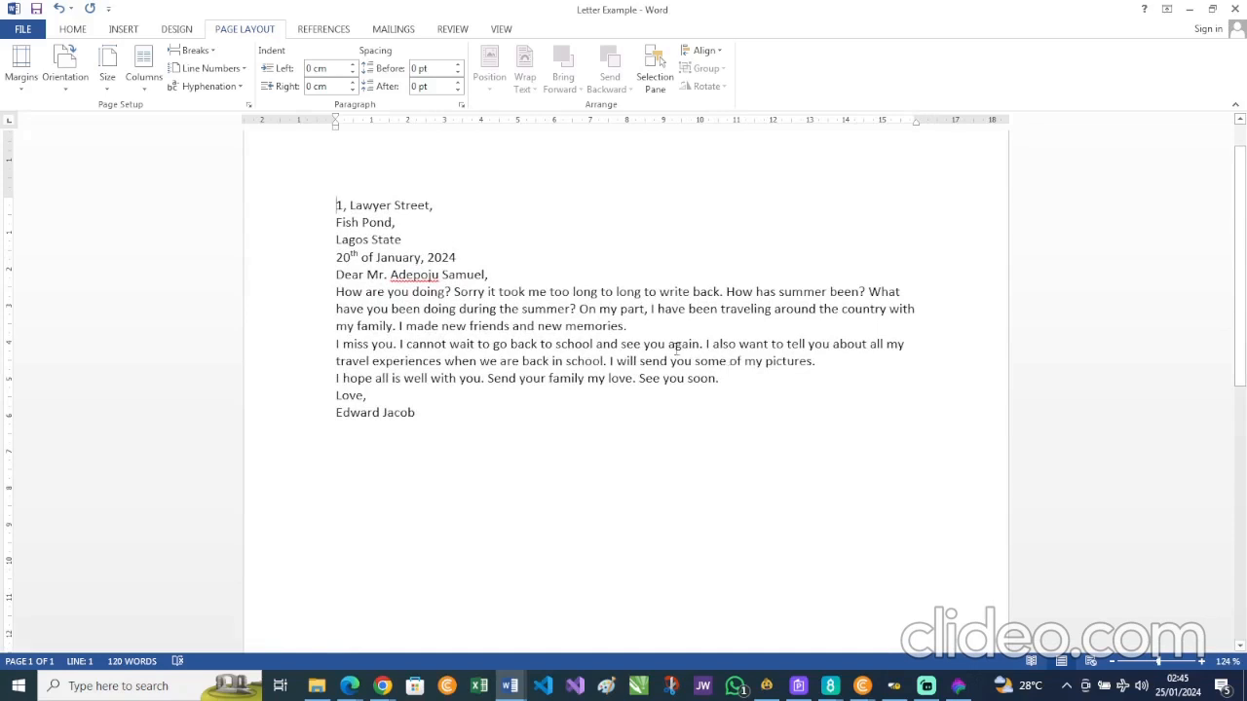
{"action": "key", "text": "ctrl+a"}
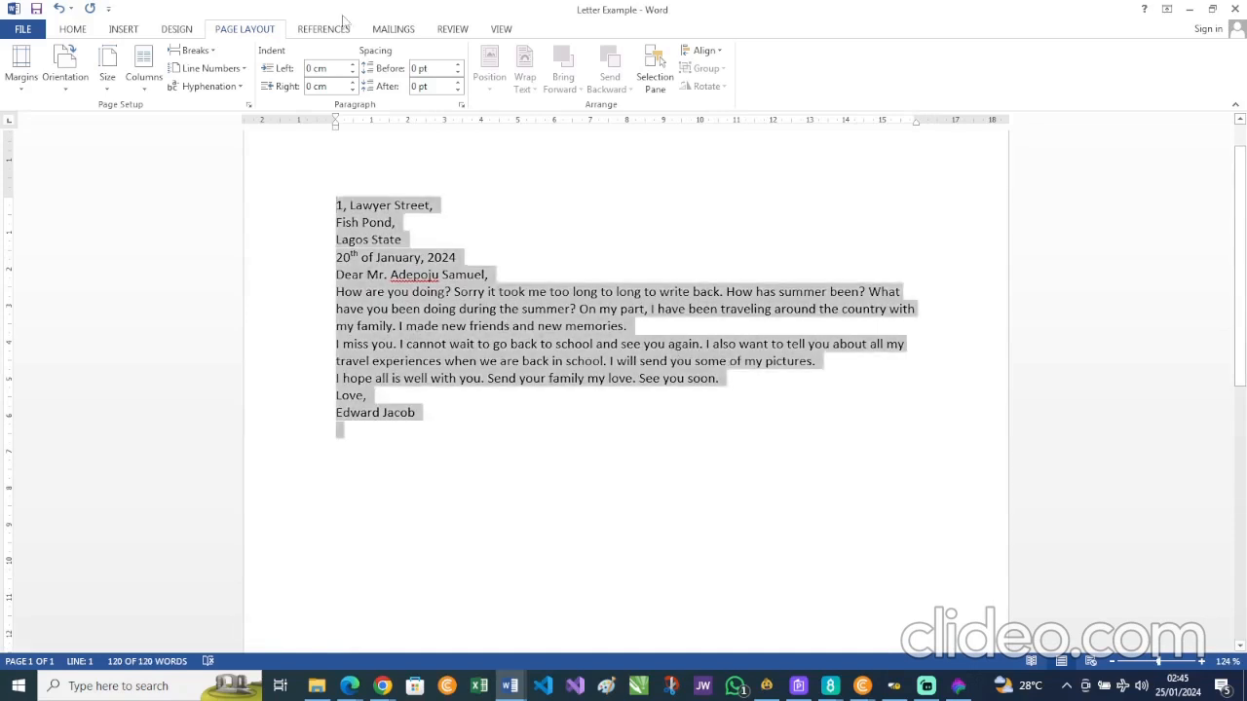
{"action": "left_click", "coordinate": [73, 32]}
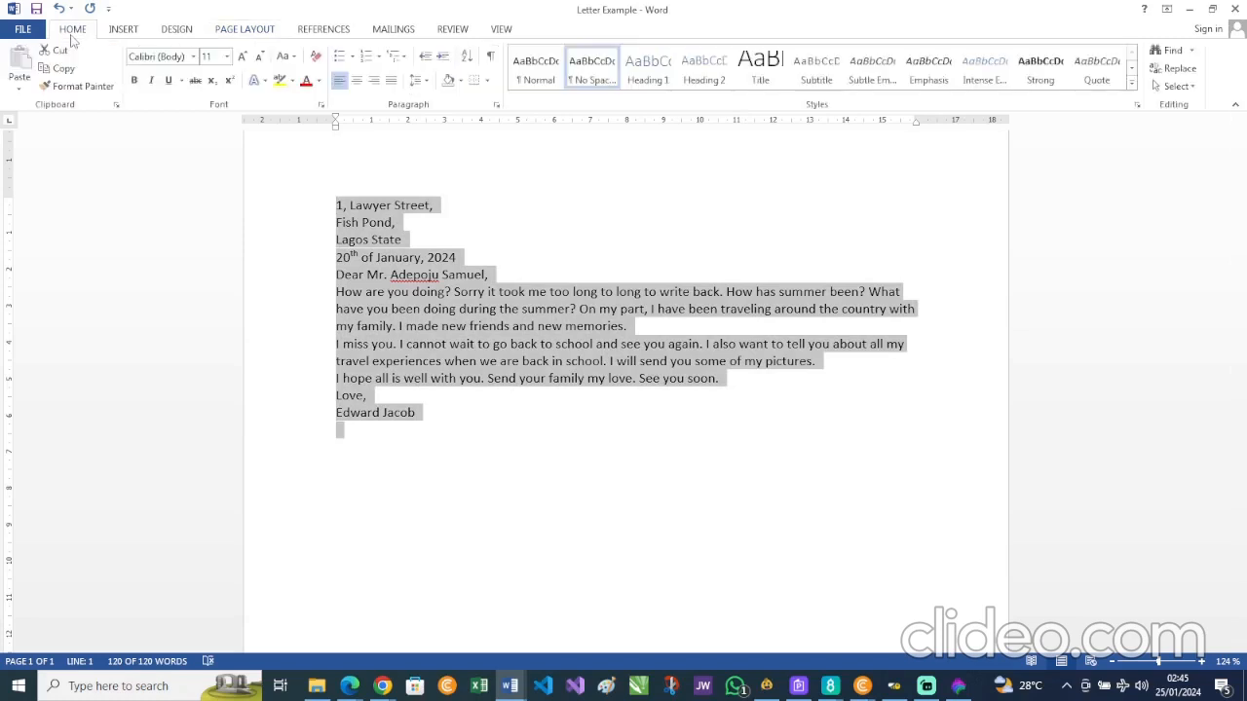
{"action": "left_click", "coordinate": [176, 59]}
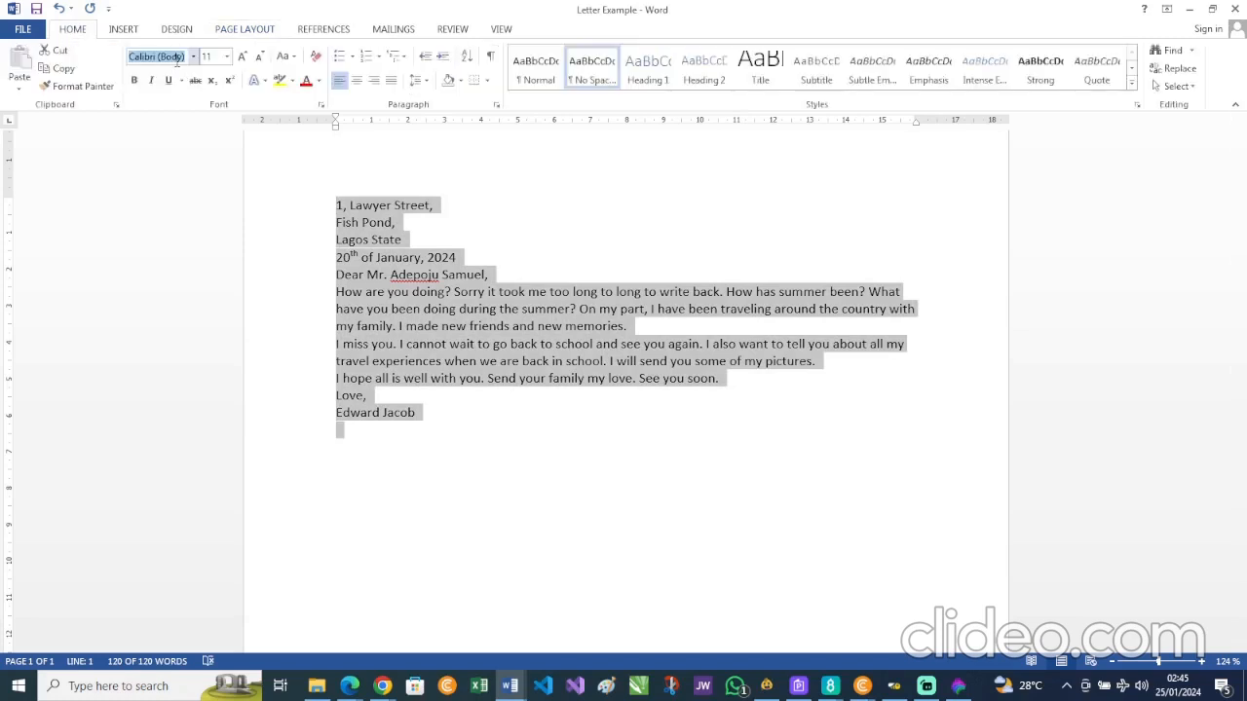
{"action": "type", "text": "Times"}
{"action": "key", "text": "Return"}
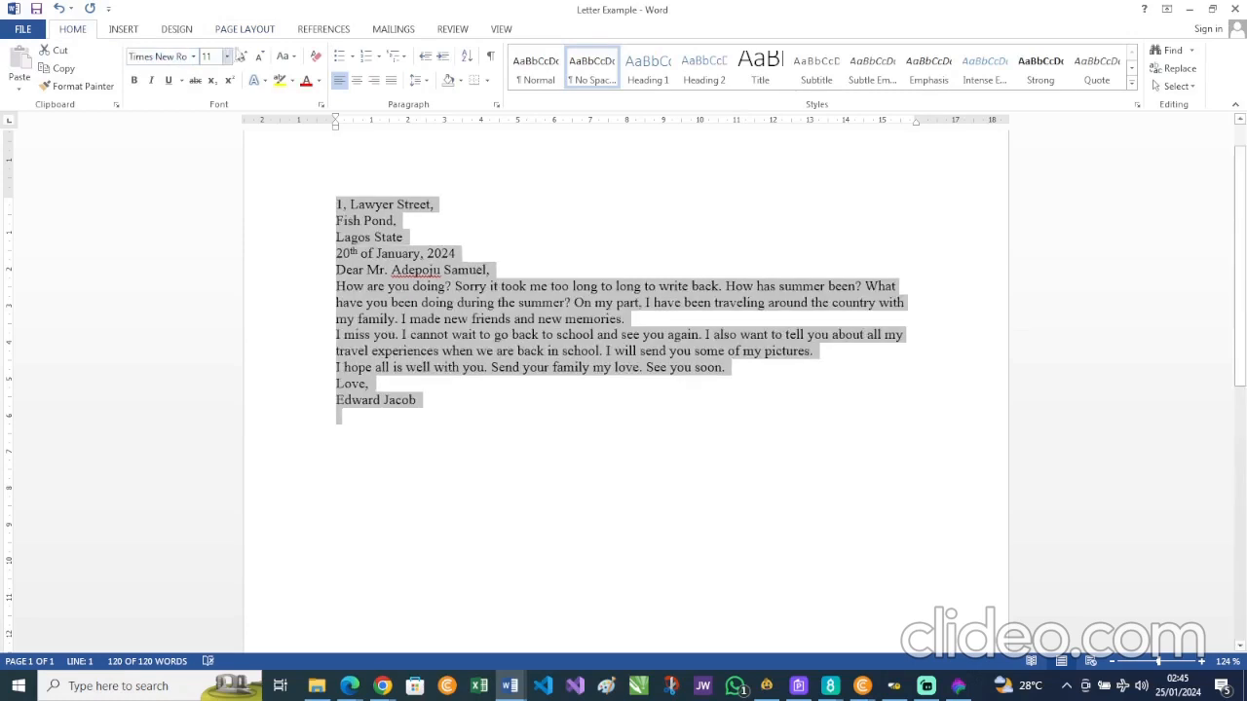
{"action": "left_click", "coordinate": [207, 55]}
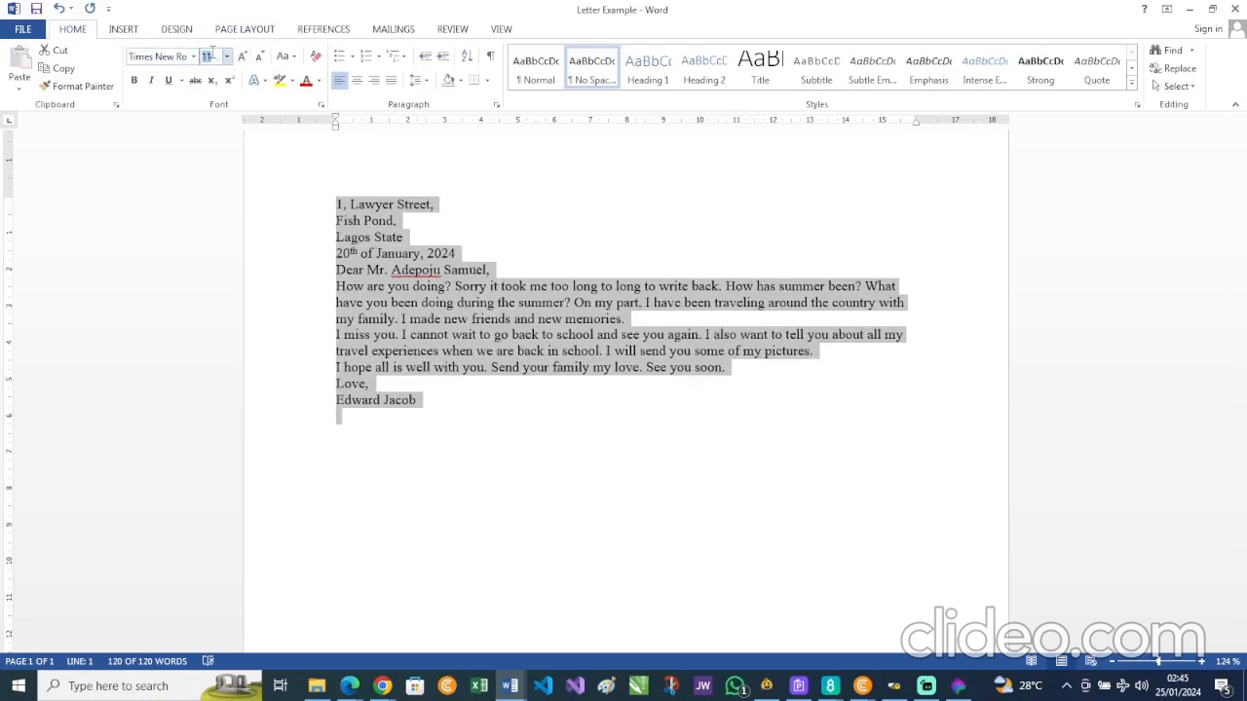
{"action": "type", "text": "1"}
{"action": "key", "text": "Return"}
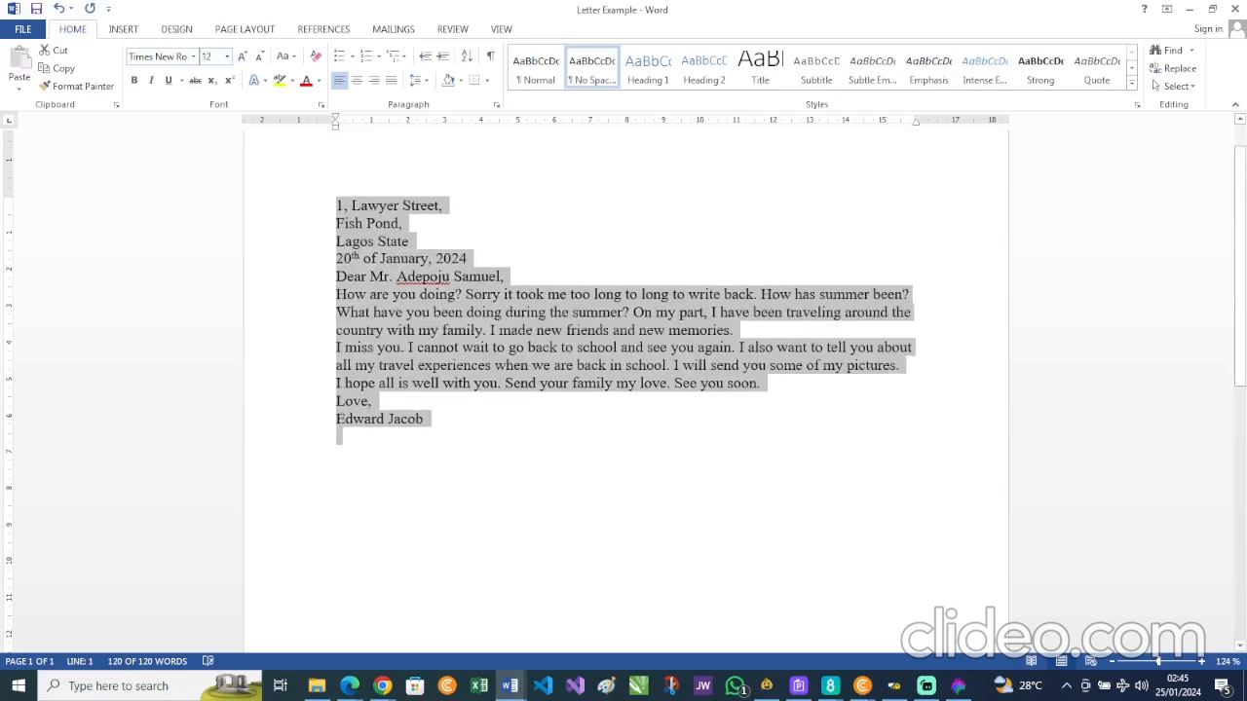
{"action": "left_click", "coordinate": [464, 243]}
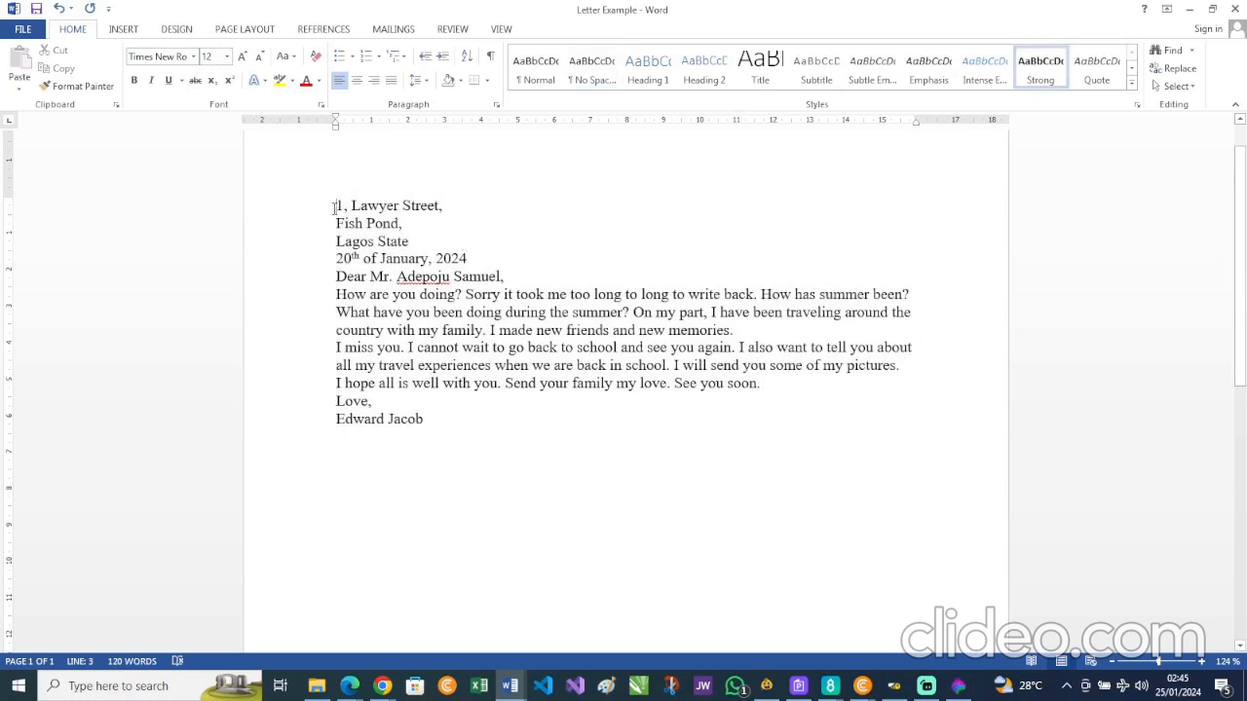
- Check the line spacing and the before and after paragraph spacing settings for the whole letter
{"action": "left_click_drag", "start_coordinate": [334, 207], "coordinate": [458, 424]}
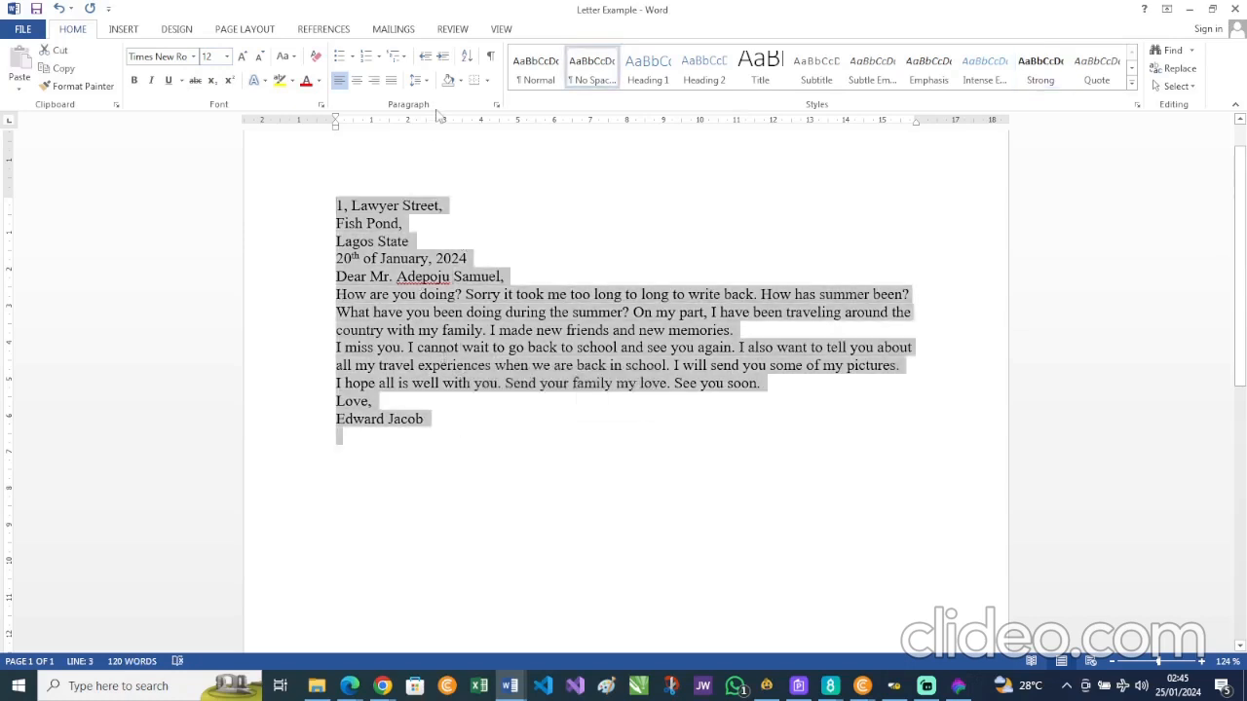
{"action": "left_click", "coordinate": [425, 81]}
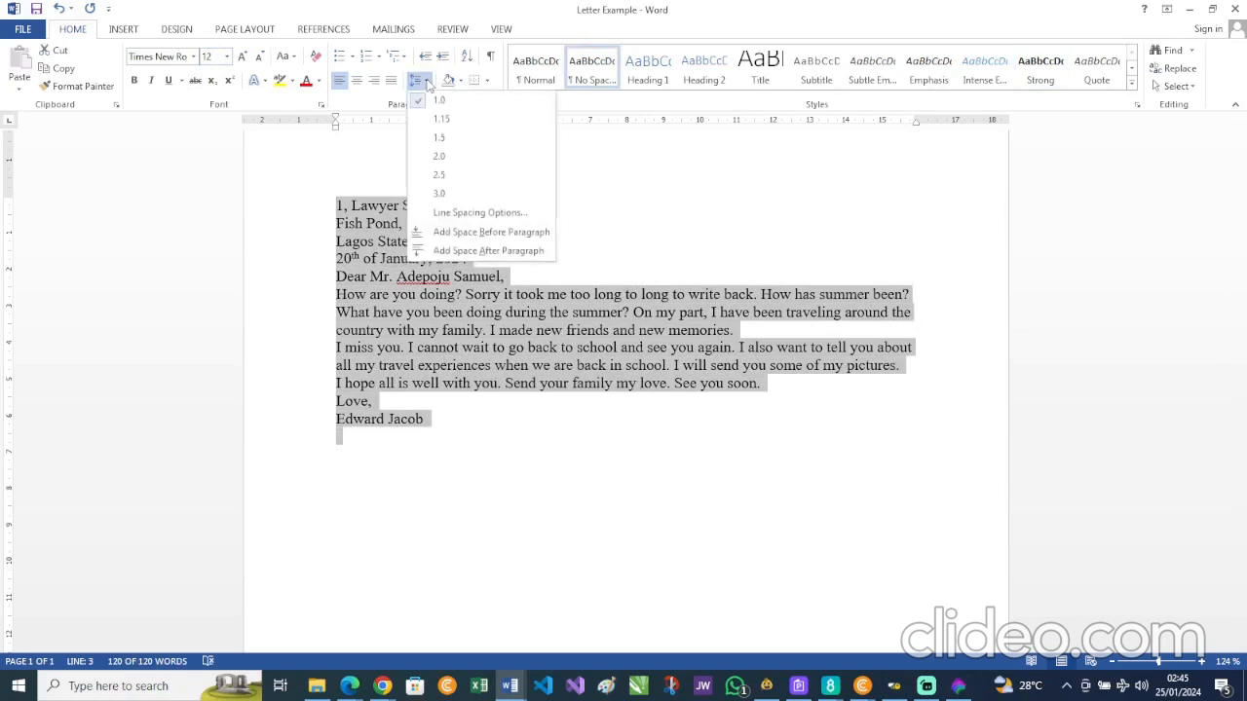
{"action": "left_click", "coordinate": [516, 216]}
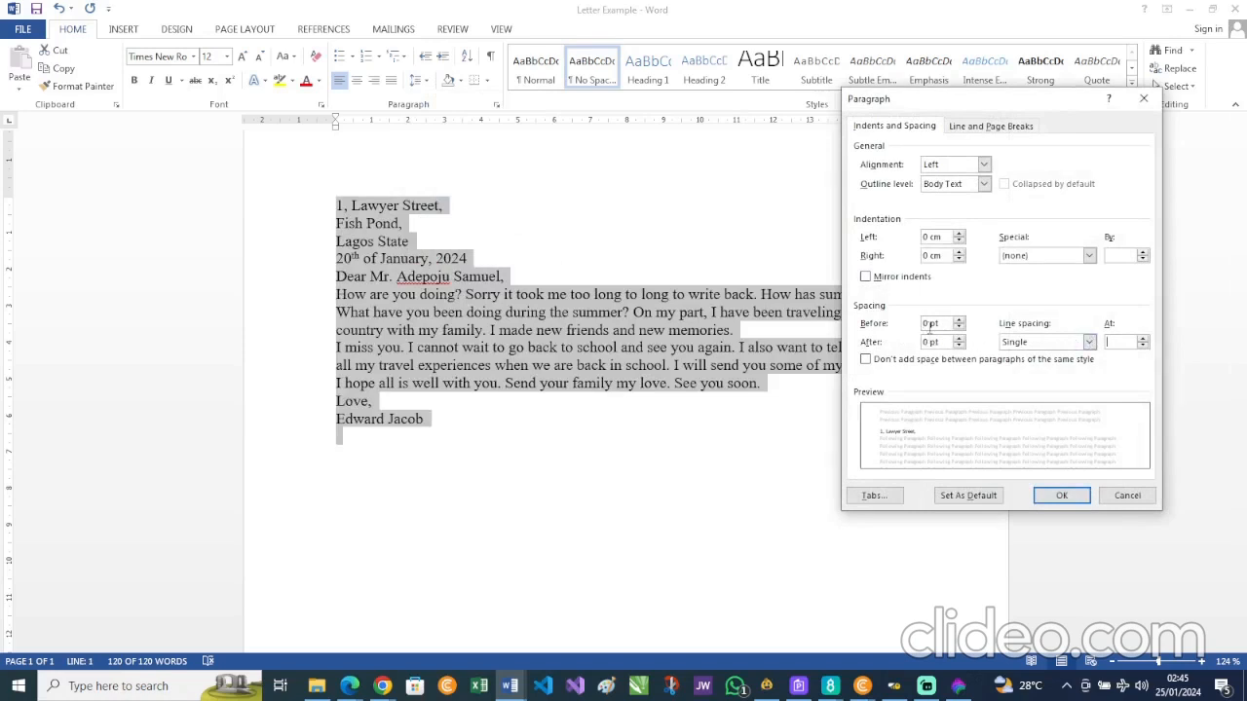
{"action": "left_click", "coordinate": [1061, 495]}
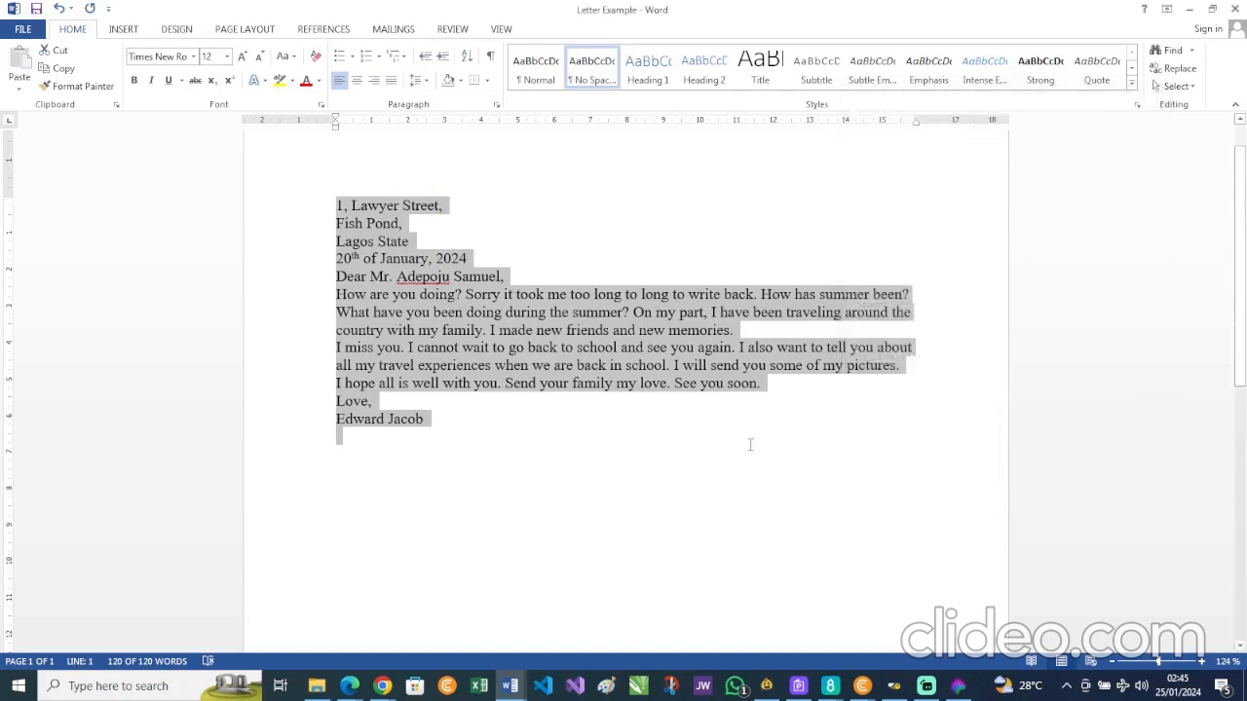
{"action": "left_click", "coordinate": [468, 258]}
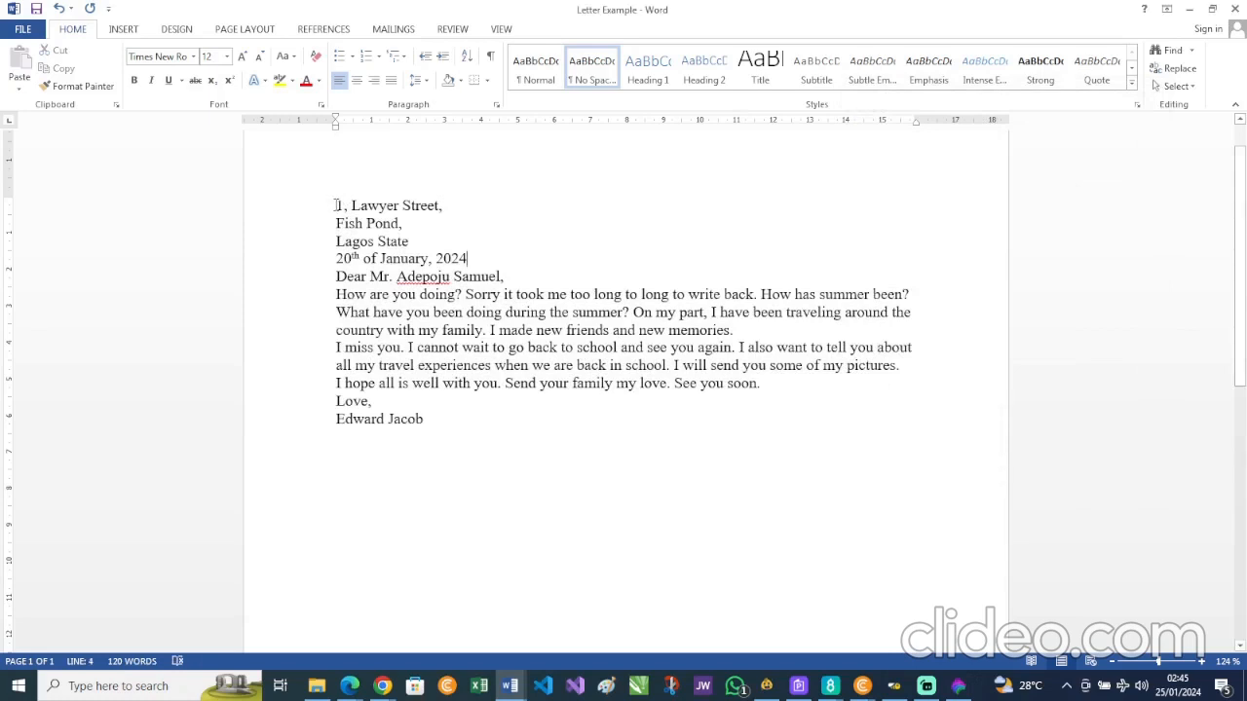
- Increase the left indent of the sender's address and date lines by two levels
{"action": "left_click_drag", "start_coordinate": [333, 203], "coordinate": [474, 258]}
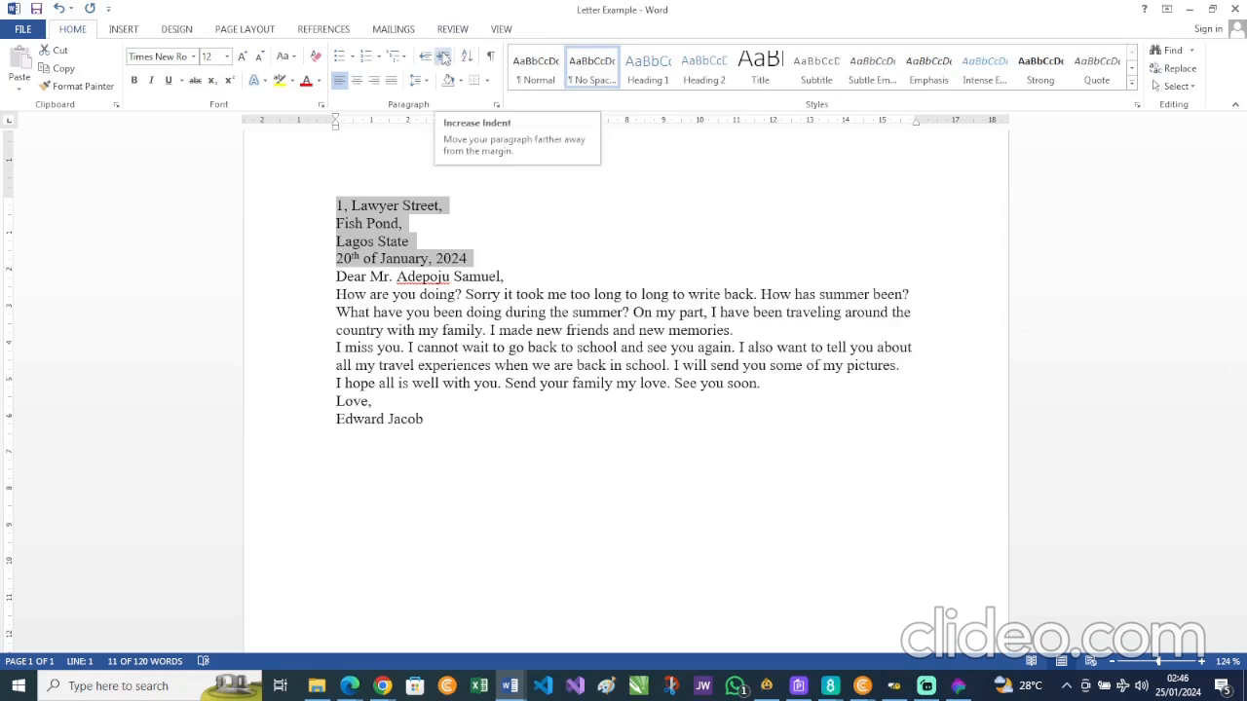
{"action": "left_click", "coordinate": [443, 56]}
{"action": "left_click", "coordinate": [443, 56]}
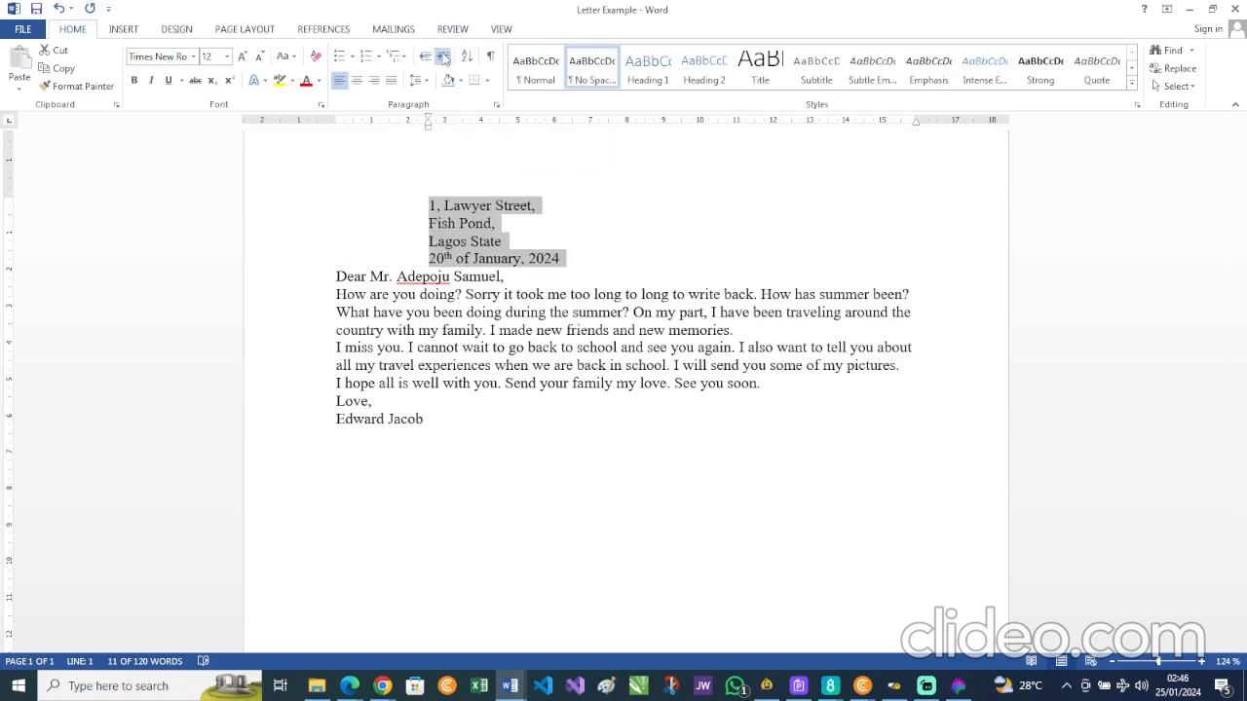
{"action": "left_click", "coordinate": [443, 57]}
{"action": "left_click", "coordinate": [443, 56]}
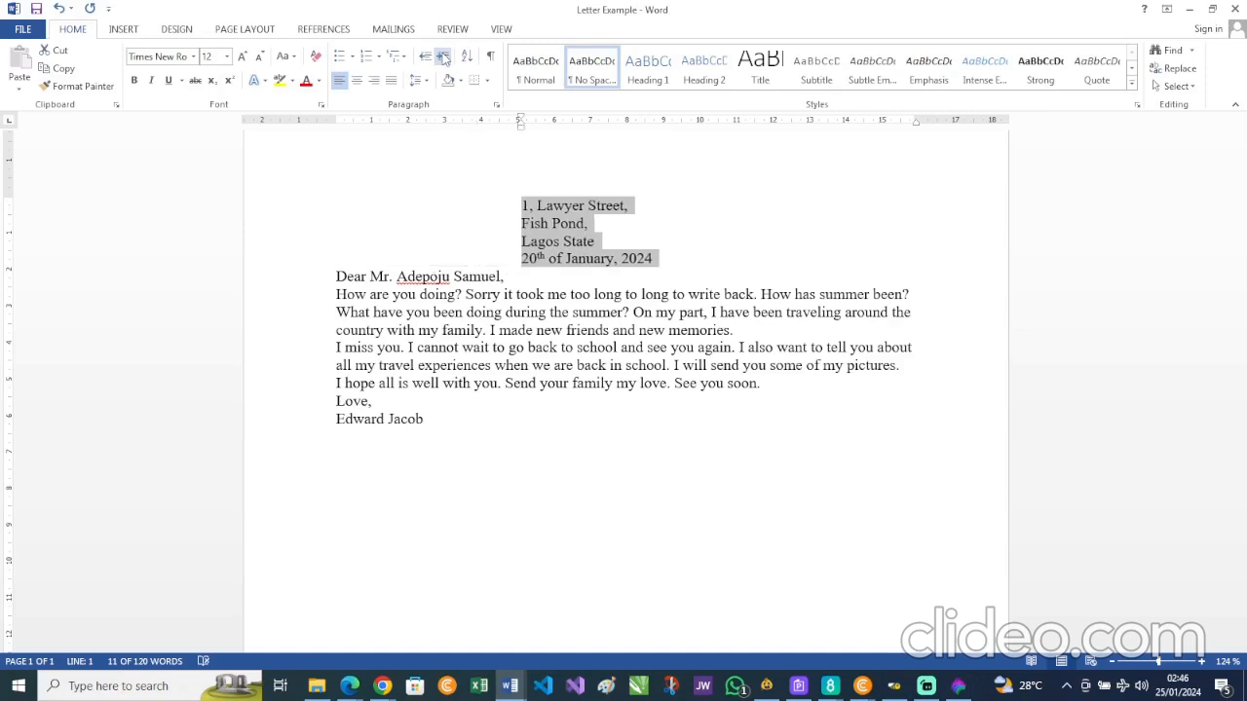
{"action": "left_click", "coordinate": [443, 56]}
{"action": "left_click", "coordinate": [443, 56]}
{"action": "left_click", "coordinate": [443, 56]}
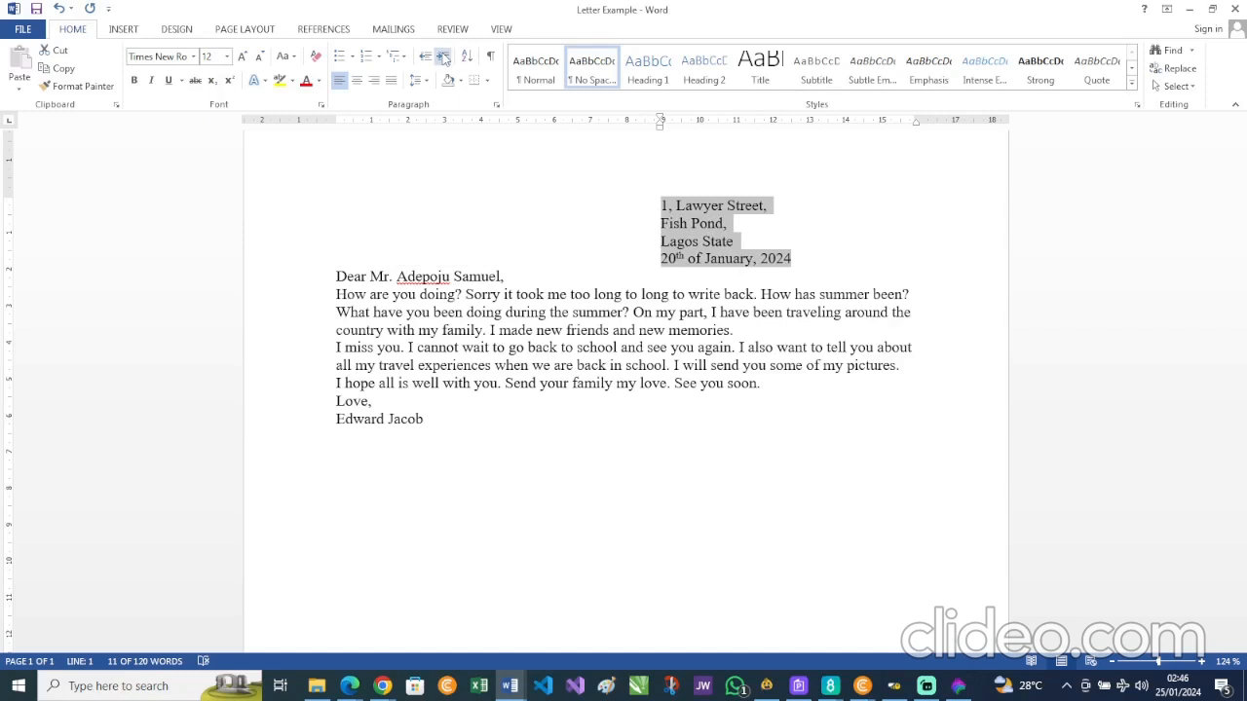
{"action": "key", "text": "ctrl+z"}
{"action": "key", "text": "ctrl+z"}
{"action": "key", "text": "ctrl+z"}
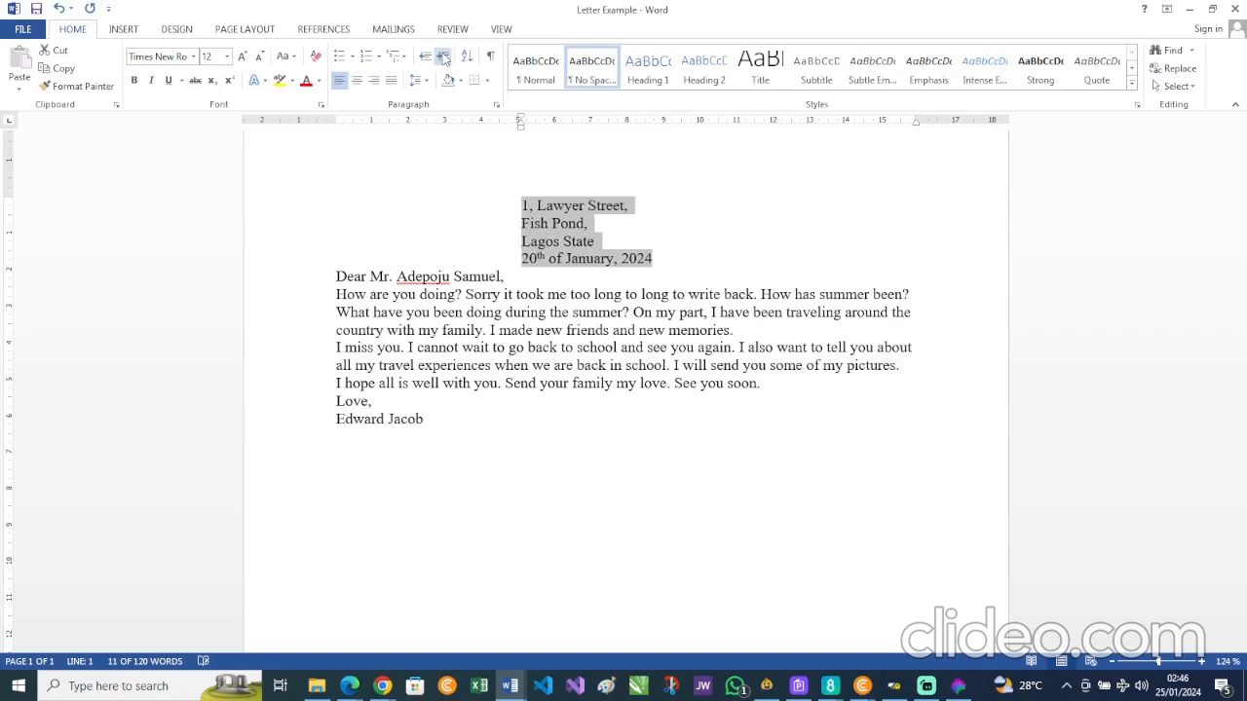
{"action": "key", "text": "ctrl+z"}
{"action": "key", "text": "ctrl+z"}
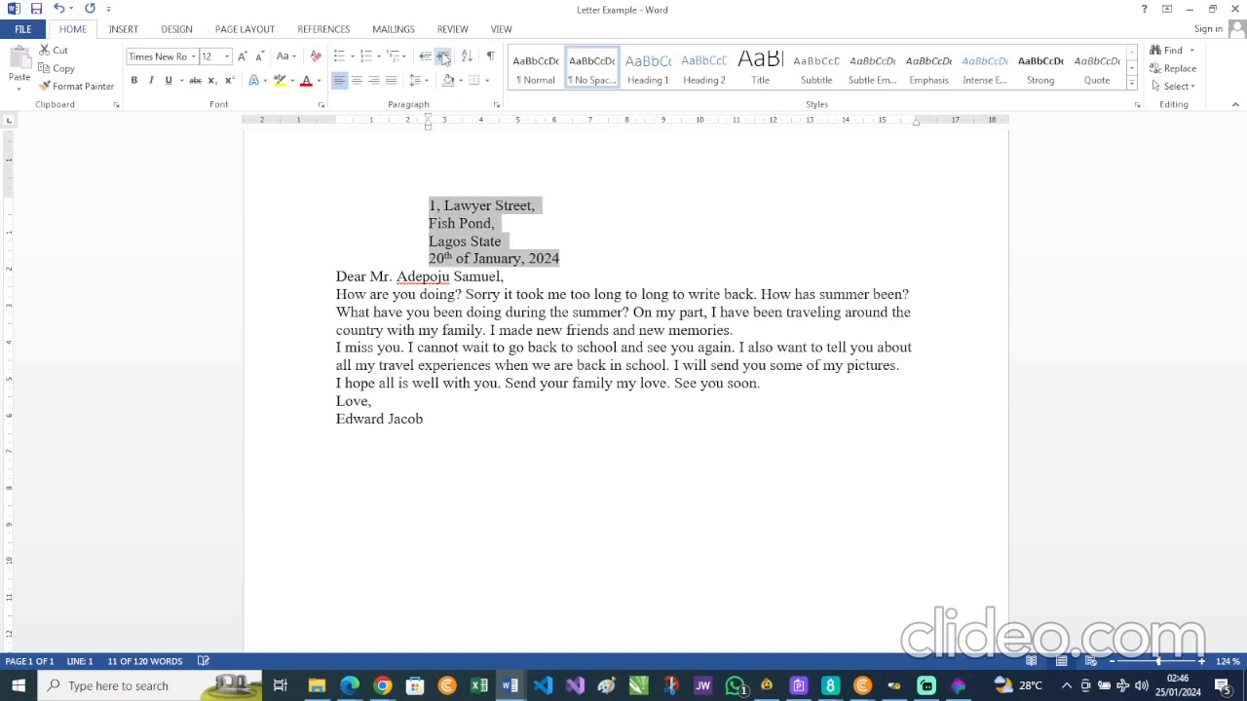
- Indent the address and date lines seven further levels towards the right margin, keeping the date on one line
{"action": "left_click", "coordinate": [443, 57]}
{"action": "left_click", "coordinate": [443, 56]}
{"action": "left_click", "coordinate": [443, 57]}
{"action": "left_click", "coordinate": [443, 57]}
{"action": "left_click", "coordinate": [443, 57]}
{"action": "left_click", "coordinate": [443, 57]}
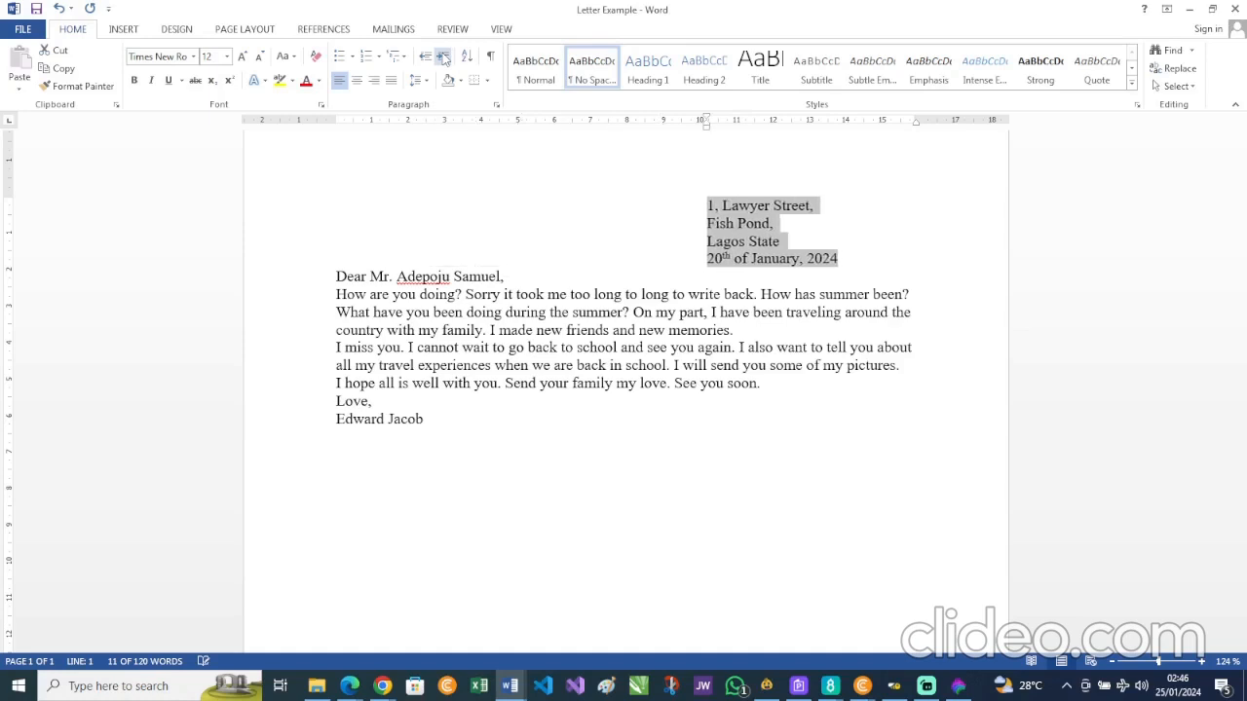
{"action": "left_click", "coordinate": [443, 56]}
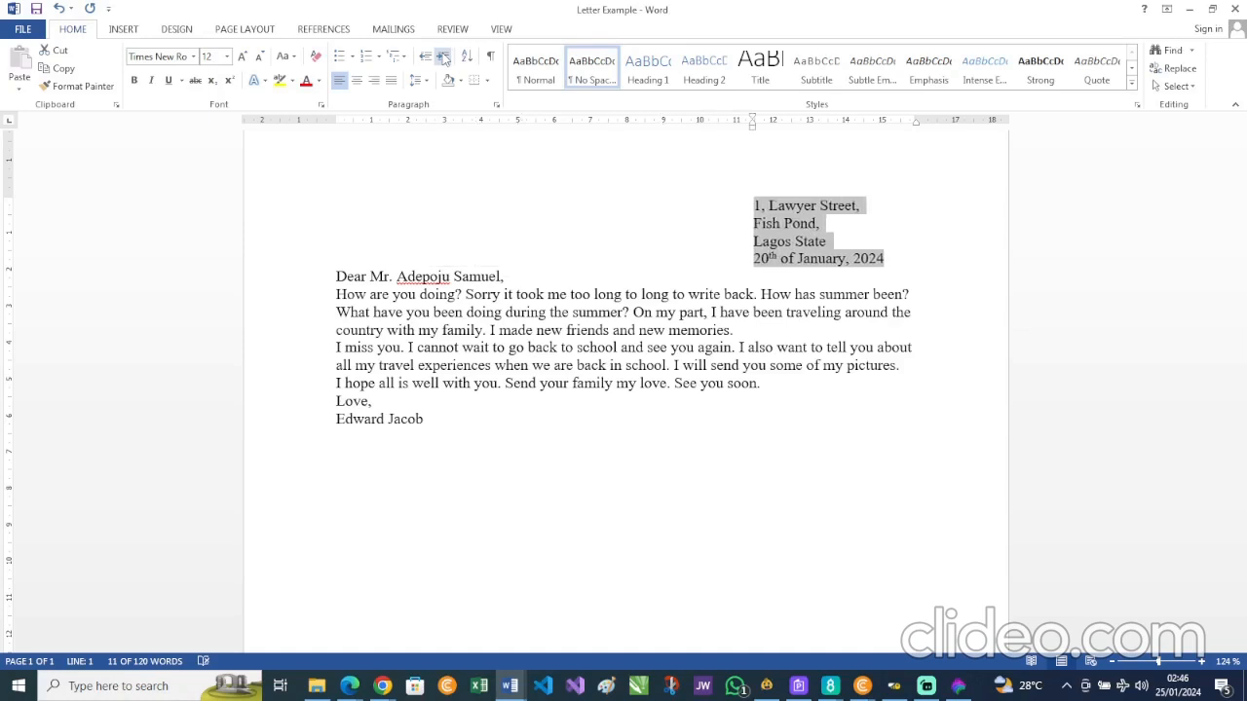
{"action": "left_click", "coordinate": [443, 57]}
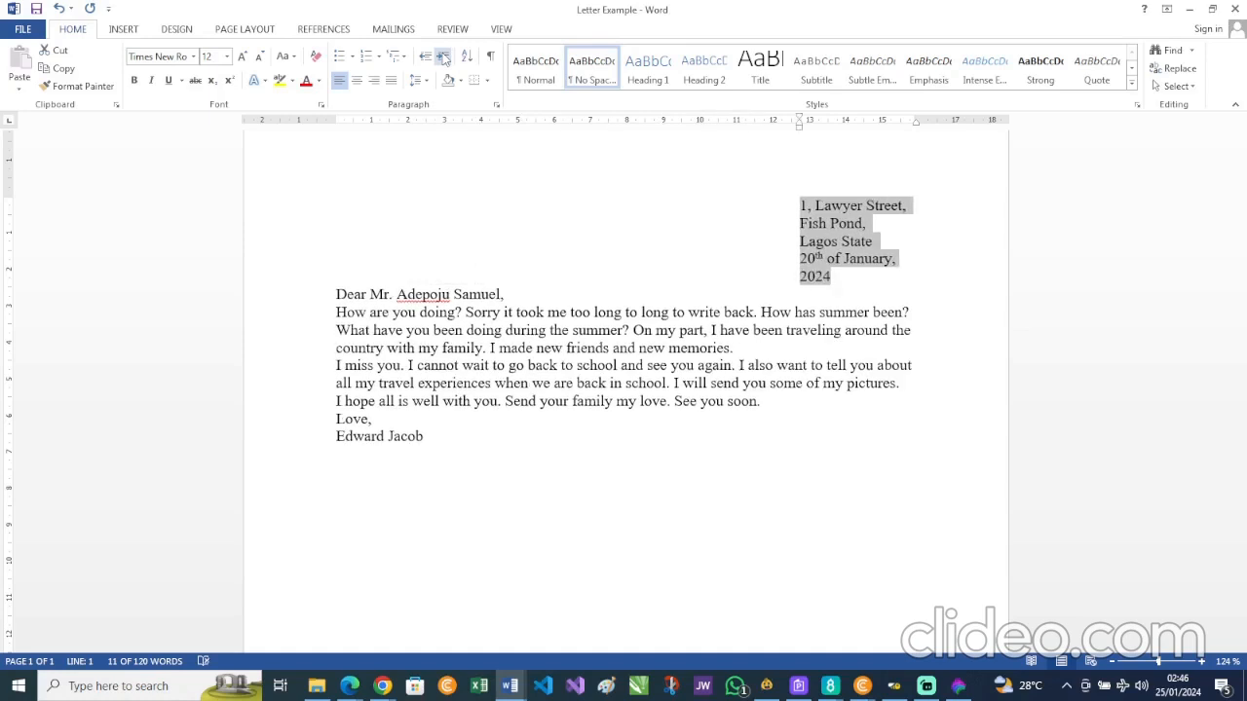
{"action": "key", "text": "ctrl+z"}
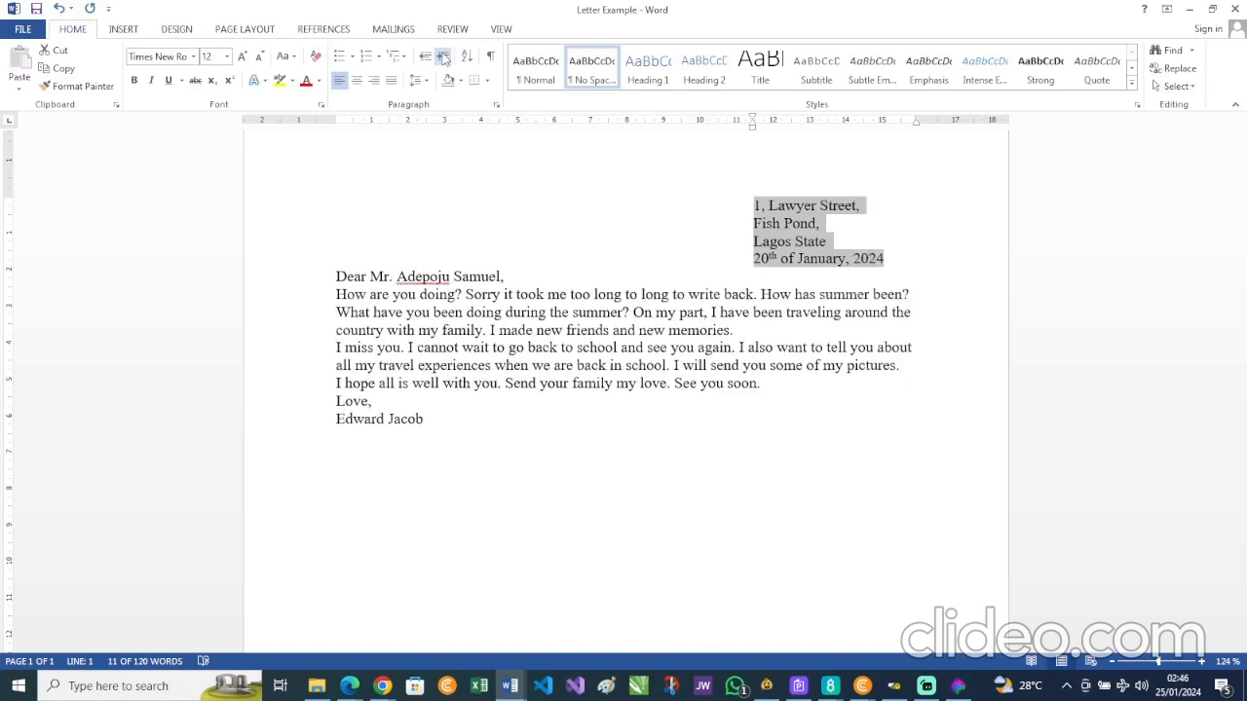
{"action": "left_click", "coordinate": [658, 271]}
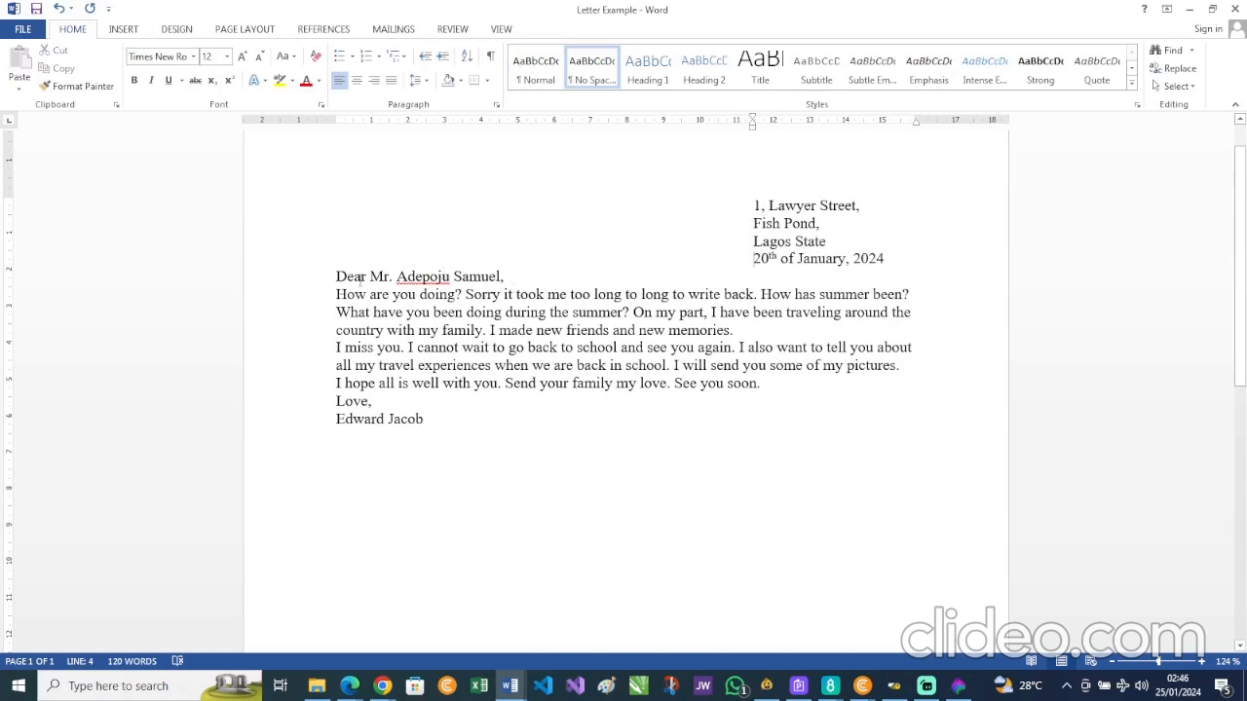
- Insert a blank line after the salutation and after each of the three body paragraphs of the letter
{"action": "left_click", "coordinate": [505, 277]}
{"action": "key", "text": "Return"}
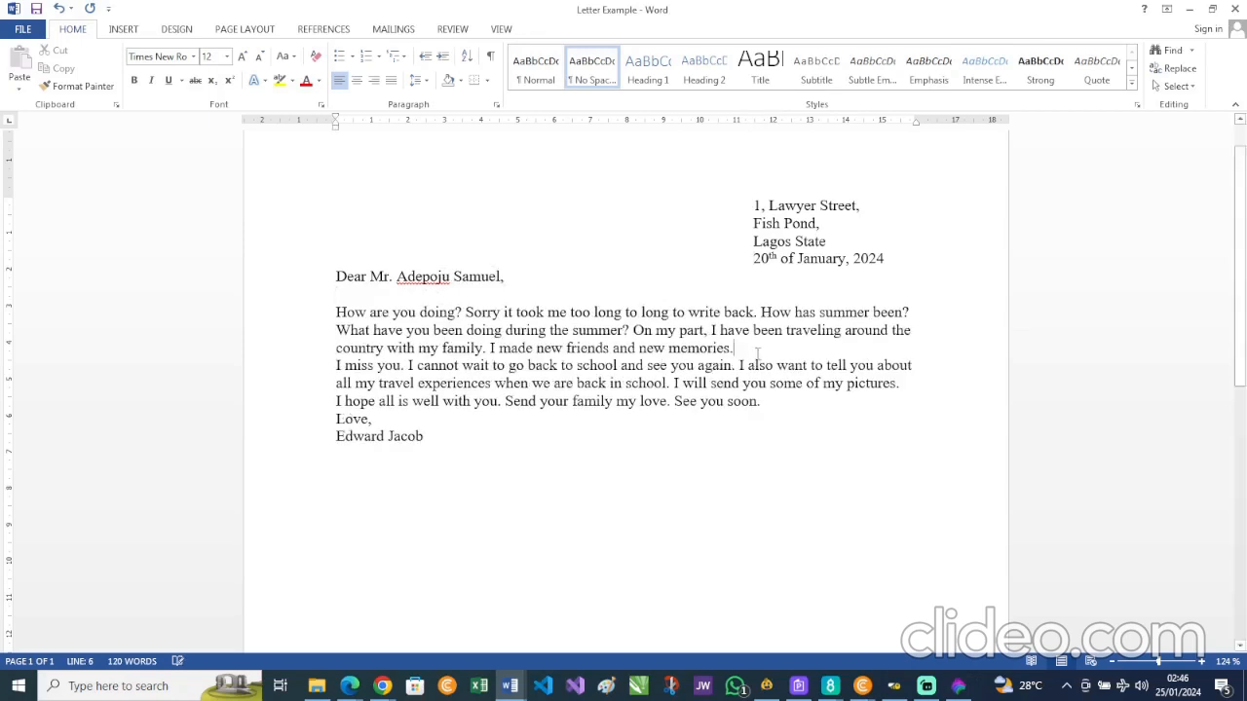
{"action": "key", "text": "Return"}
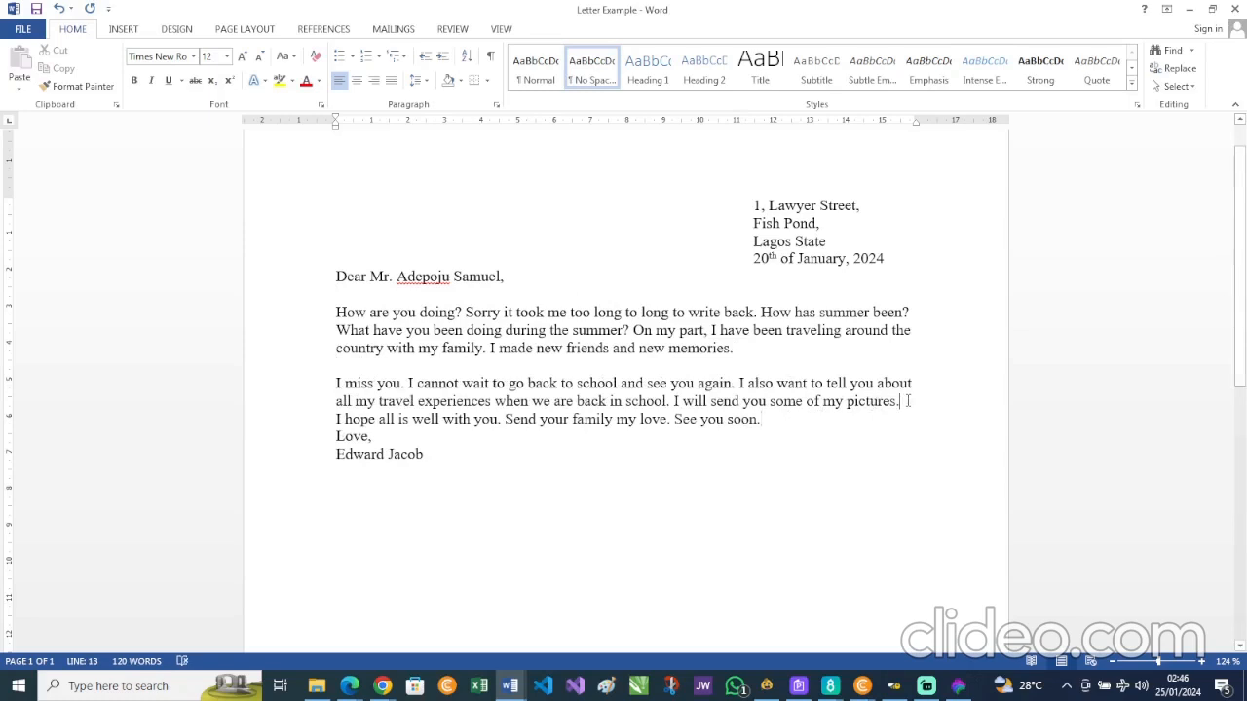
{"action": "key", "text": "Return"}
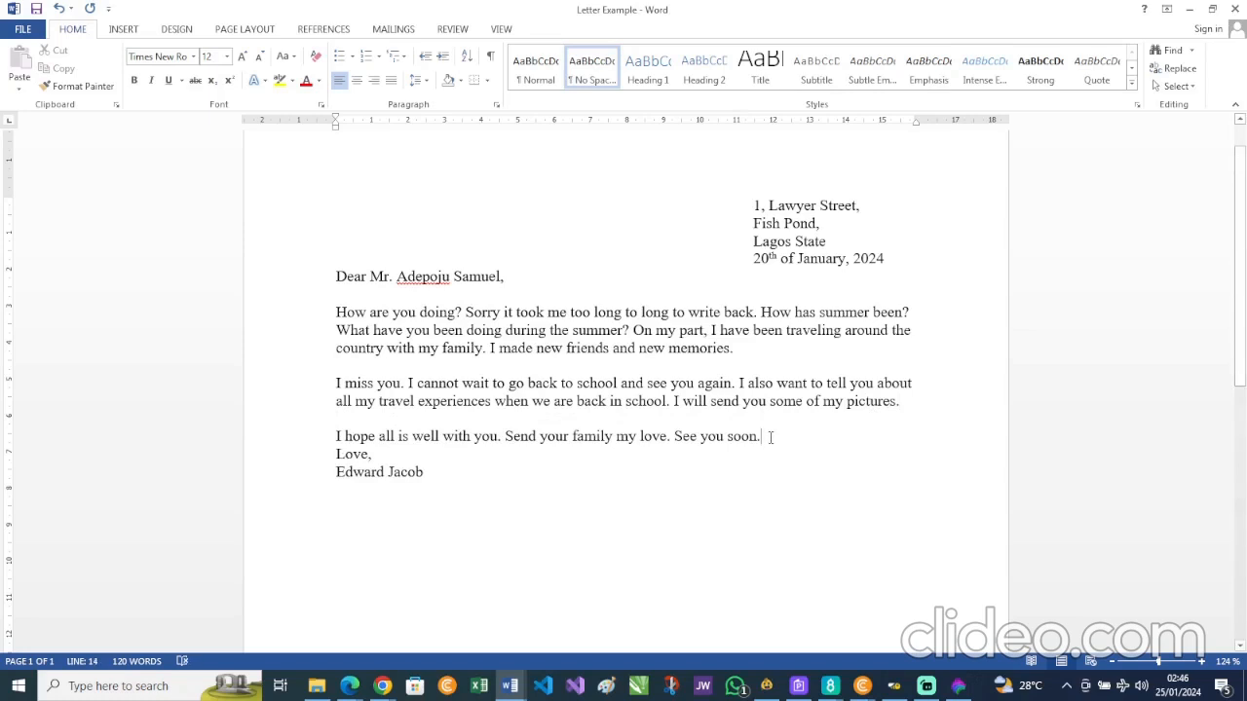
{"action": "key", "text": "Return"}
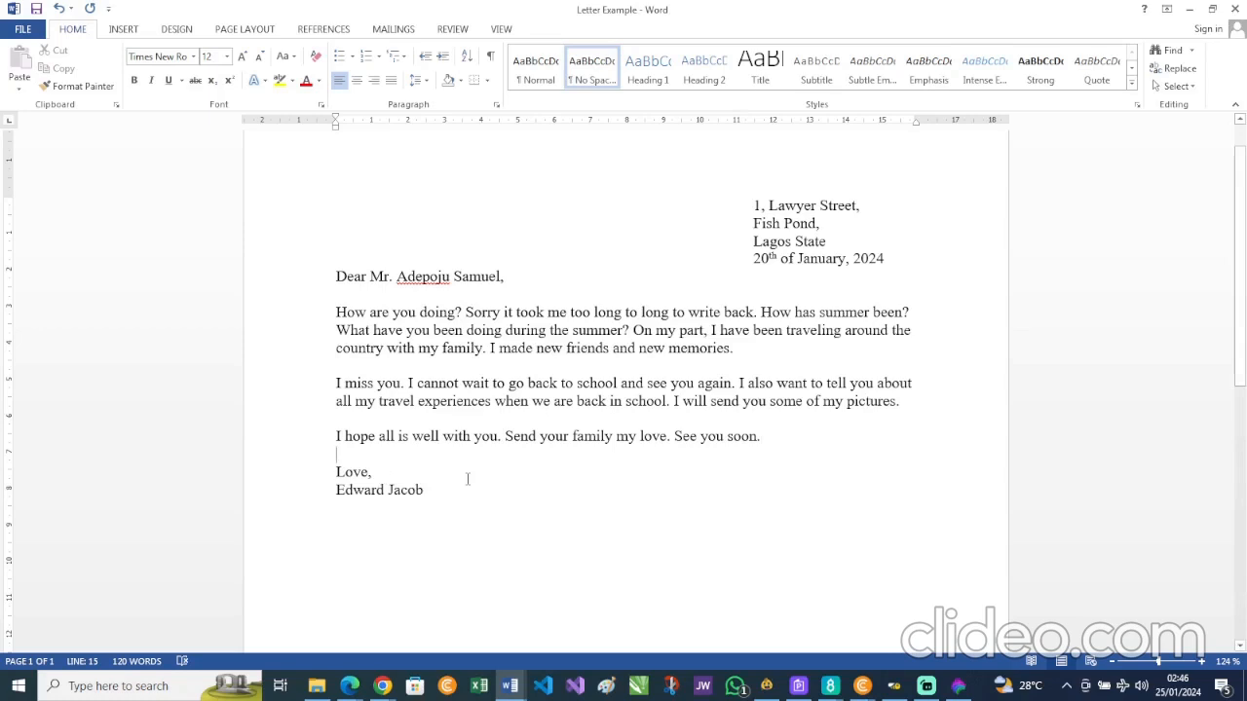
- Make the sender's name below the closing "Love," bold
{"action": "left_click_drag", "start_coordinate": [336, 489], "coordinate": [411, 490]}
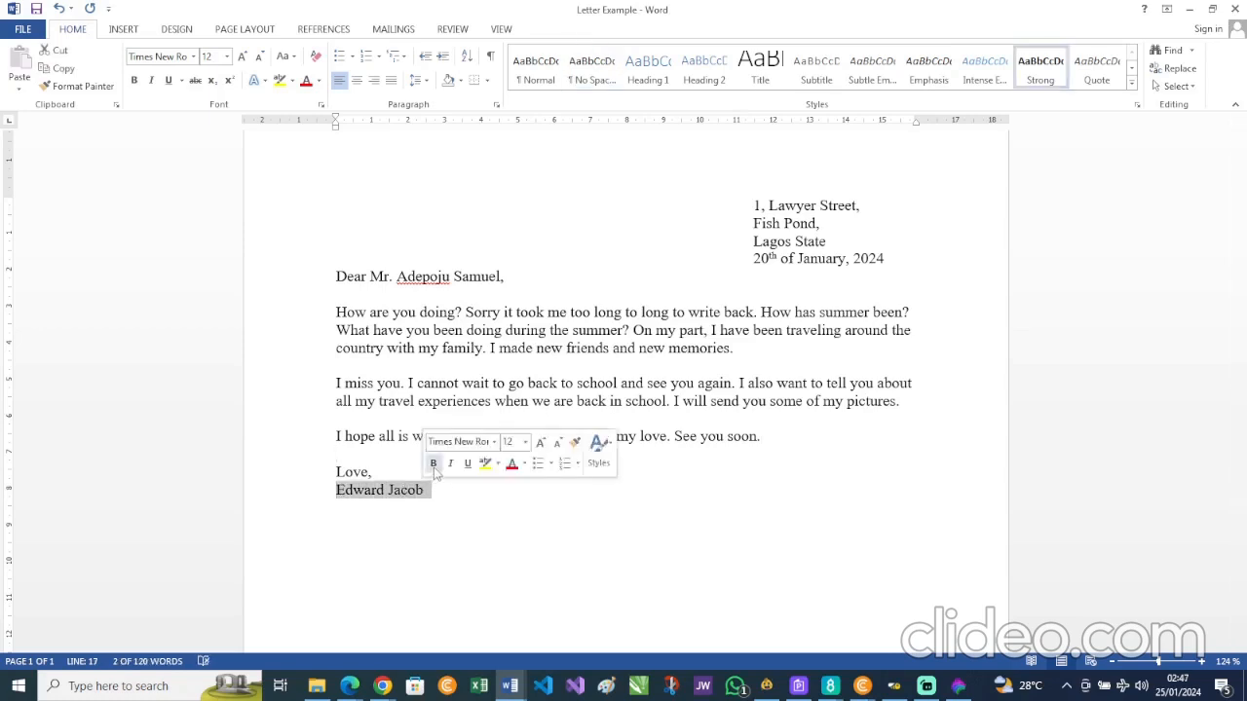
{"action": "left_click", "coordinate": [434, 464]}
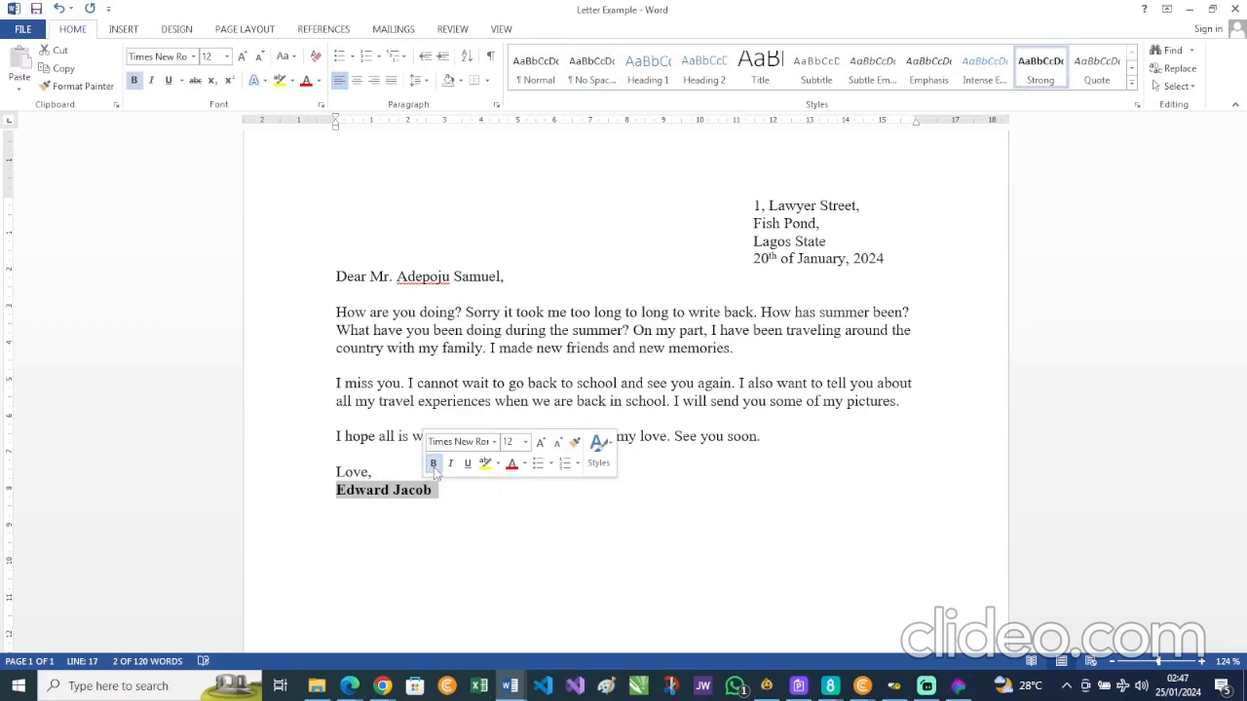
{"action": "left_click", "coordinate": [588, 366]}
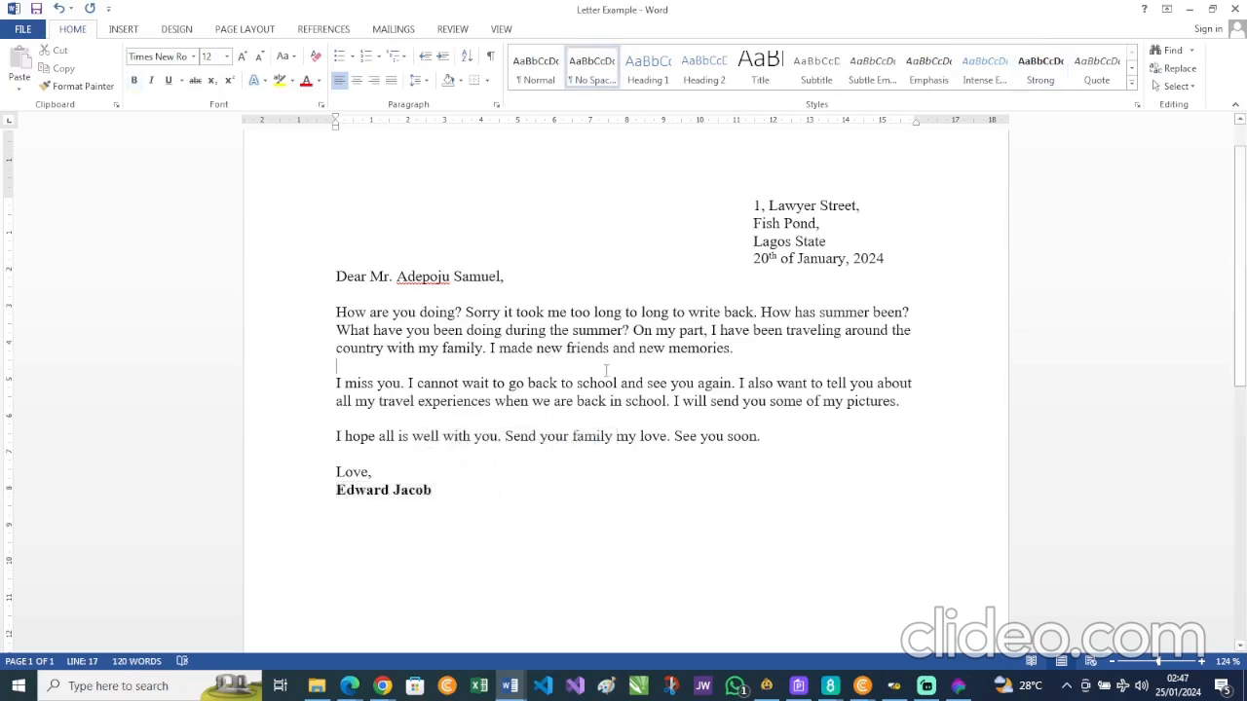
- Justify the three body paragraphs of the letter and set their line spacing to 1.5
{"action": "left_click_drag", "start_coordinate": [337, 312], "coordinate": [863, 431]}
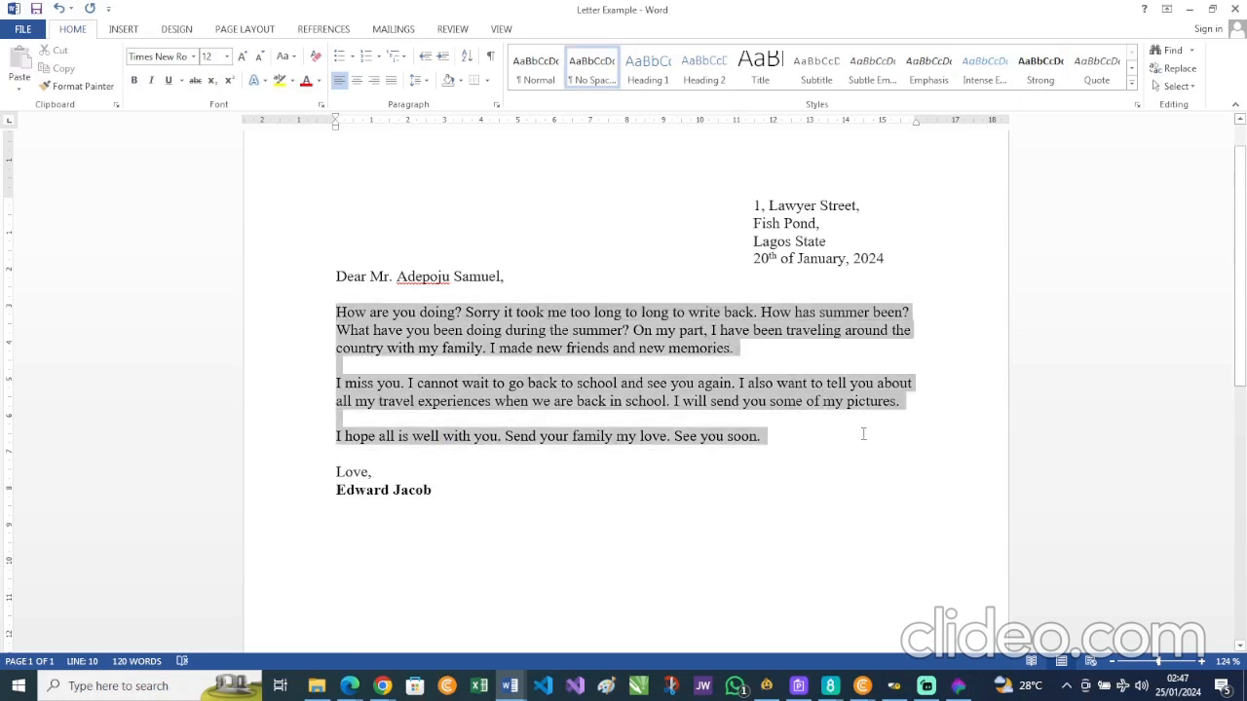
{"action": "left_click", "coordinate": [390, 82]}
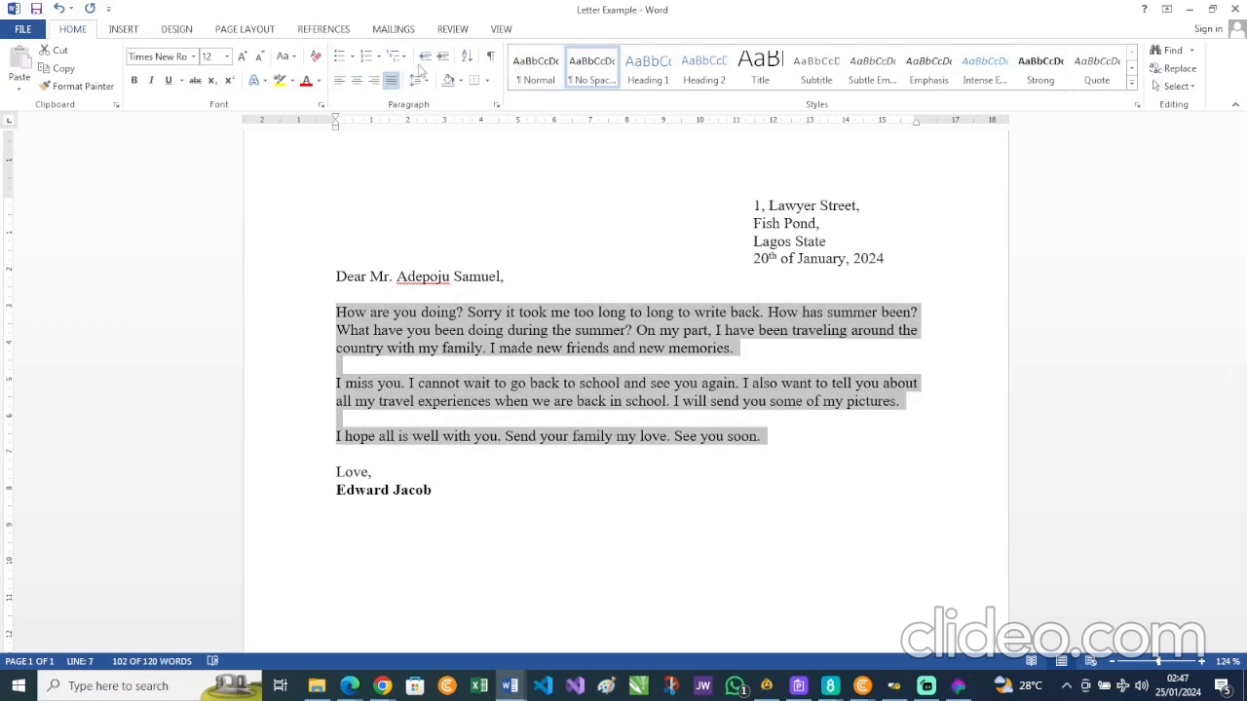
{"action": "left_click", "coordinate": [430, 85]}
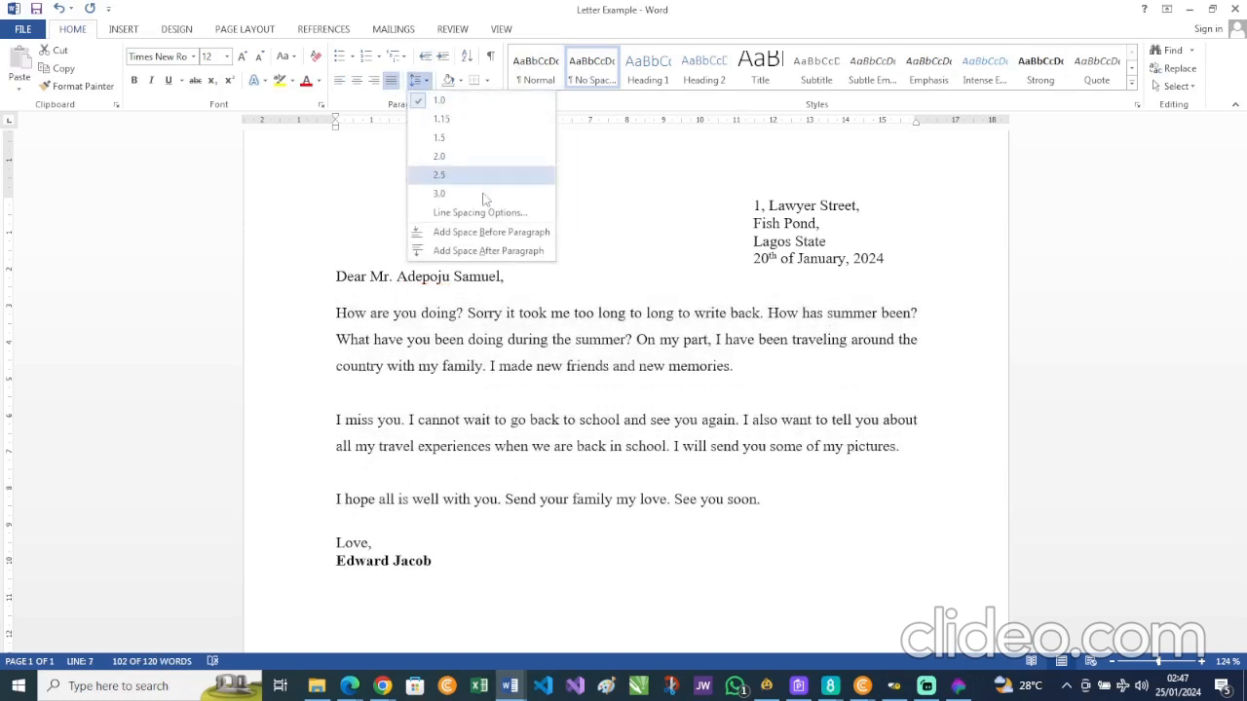
{"action": "left_click", "coordinate": [440, 137]}
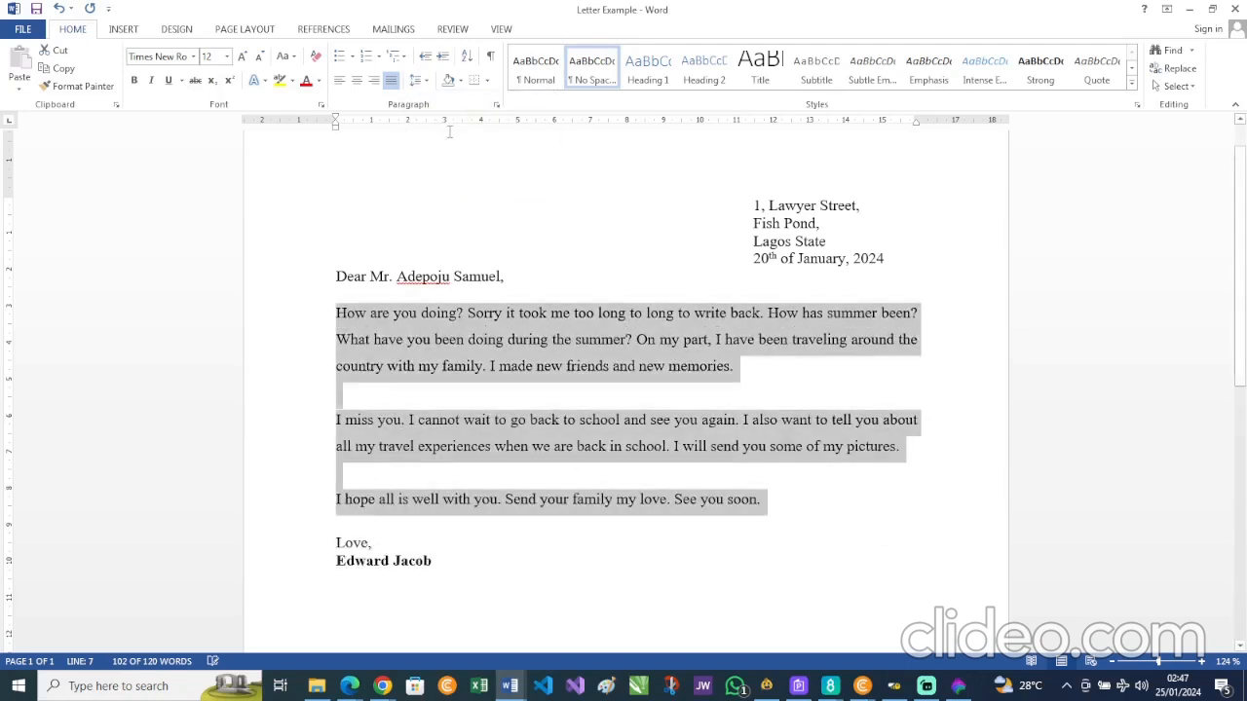
{"action": "left_click", "coordinate": [745, 367]}
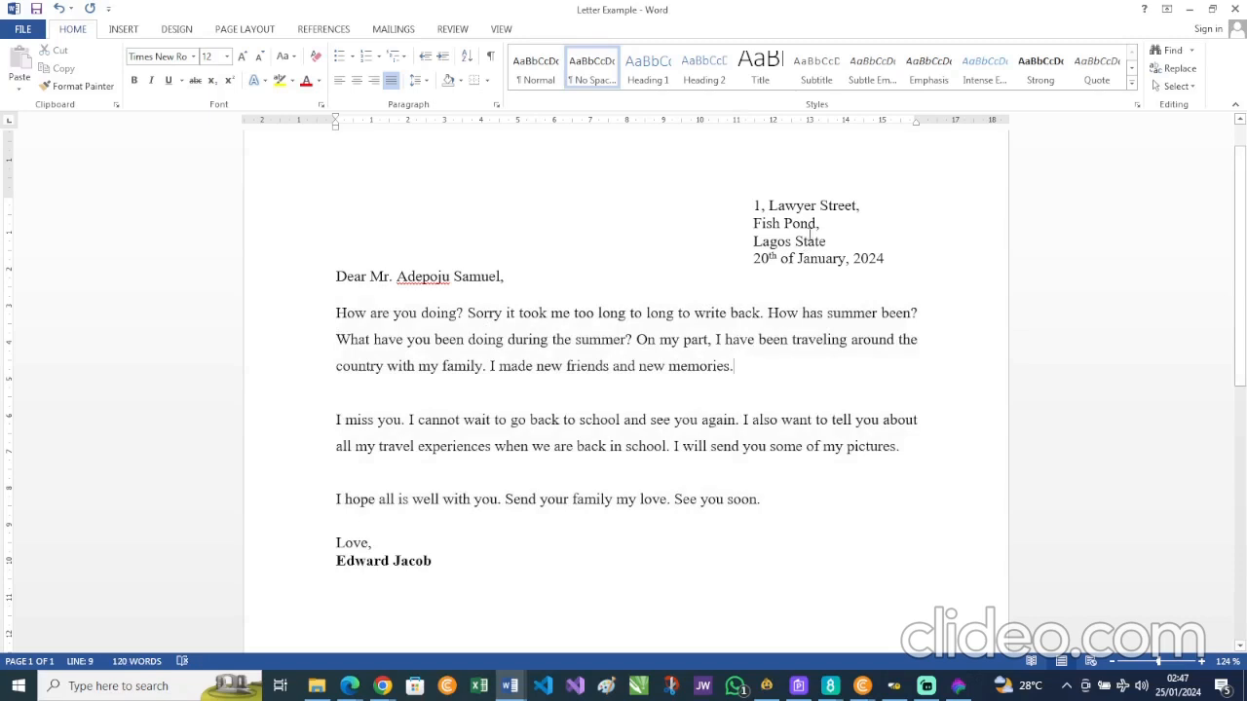
{"action": "left_click_drag", "start_coordinate": [753, 205], "coordinate": [830, 241]}
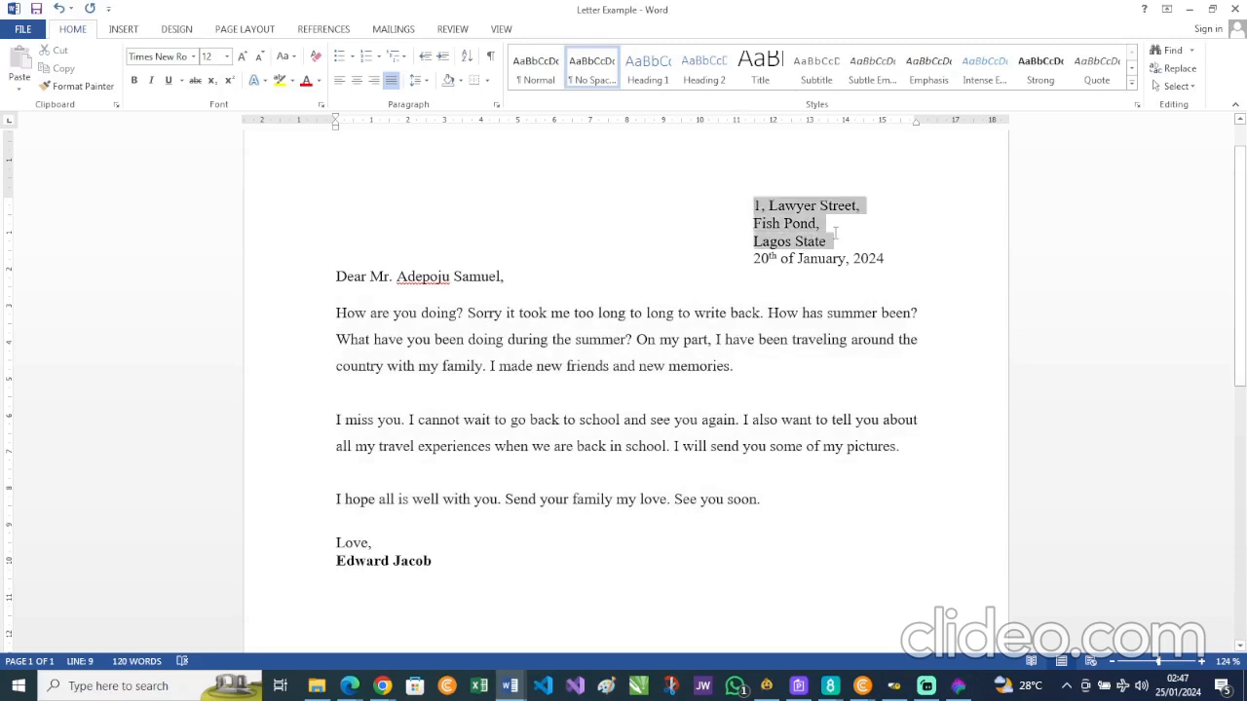
{"action": "left_click", "coordinate": [730, 321]}
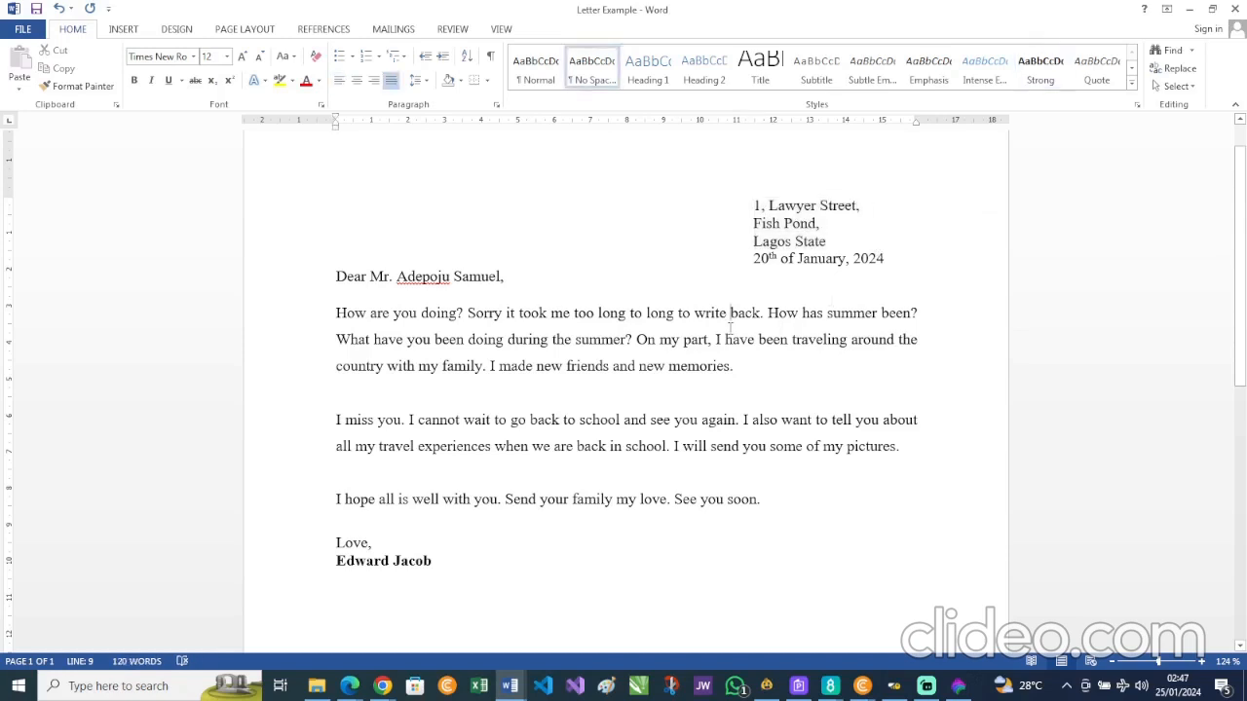
{"action": "scroll", "coordinate": [729, 330], "scroll_direction": "down", "scroll_amount": 2}
{"action": "scroll", "coordinate": [729, 329], "scroll_direction": "up", "scroll_amount": 2}
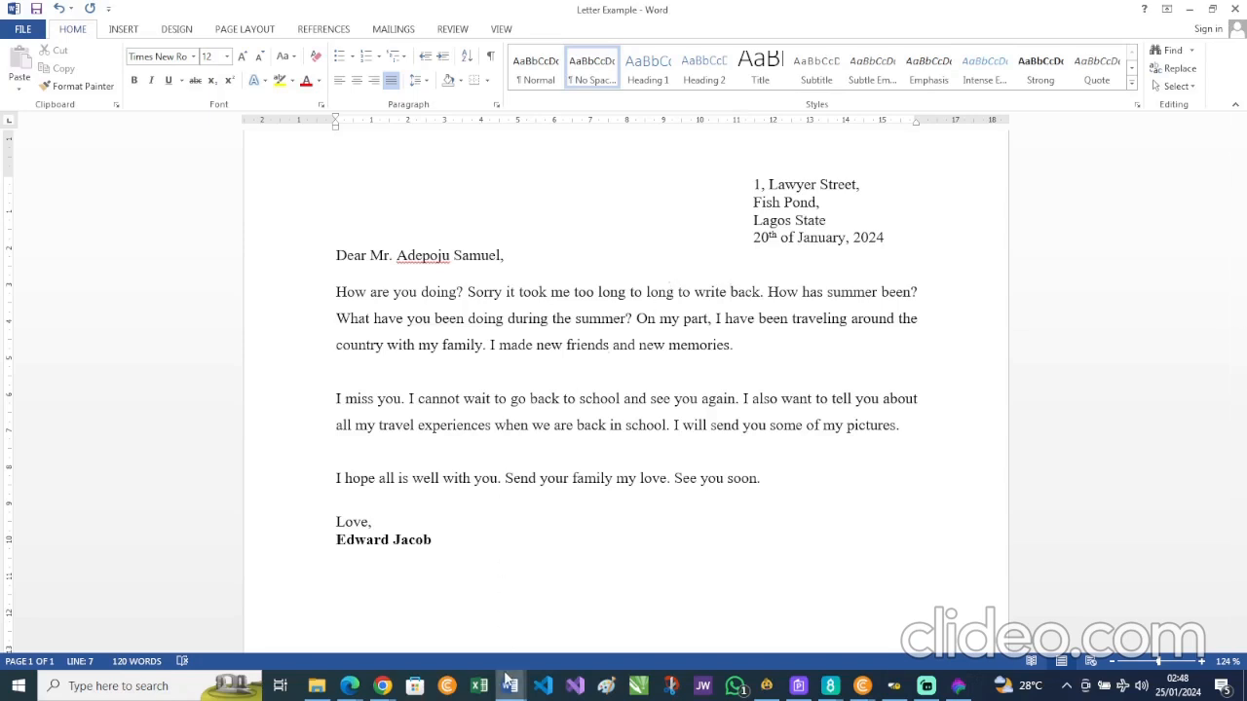
- Switch to the CV Task Solution document and read through its unformatted text from the personal details to the referees
{"action": "mouse_move", "coordinate": [511, 687]}
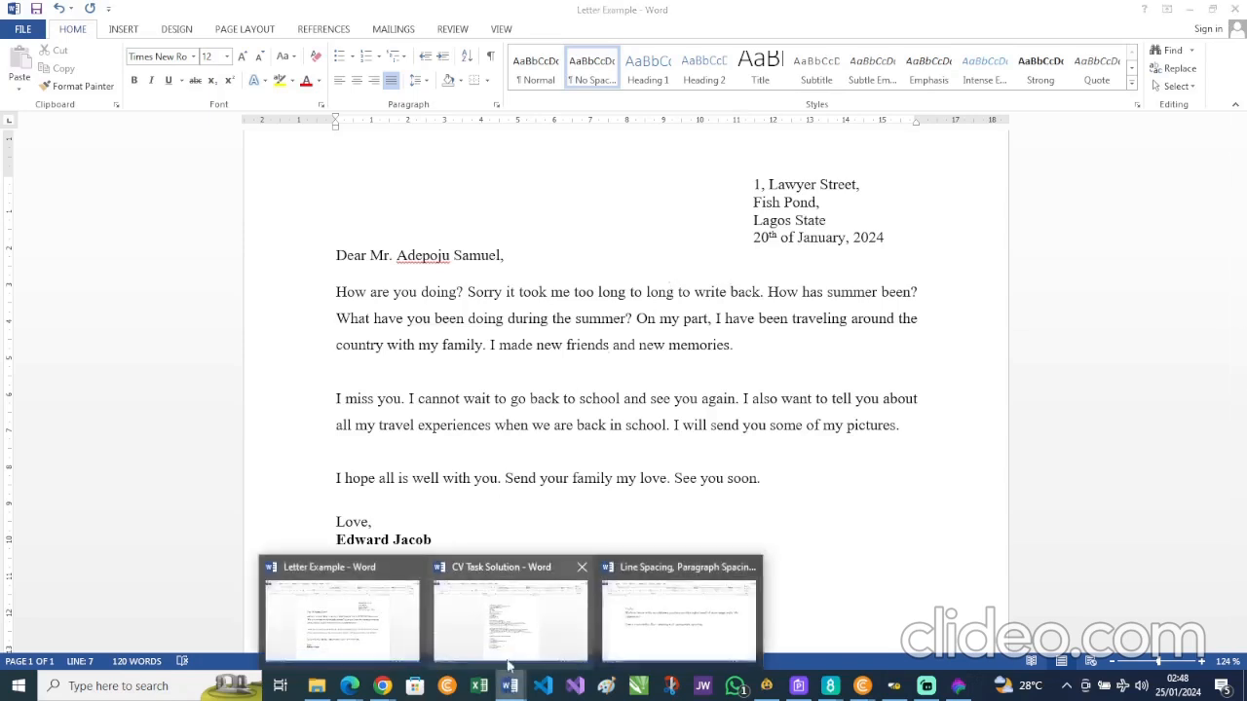
{"action": "left_click", "coordinate": [522, 637]}
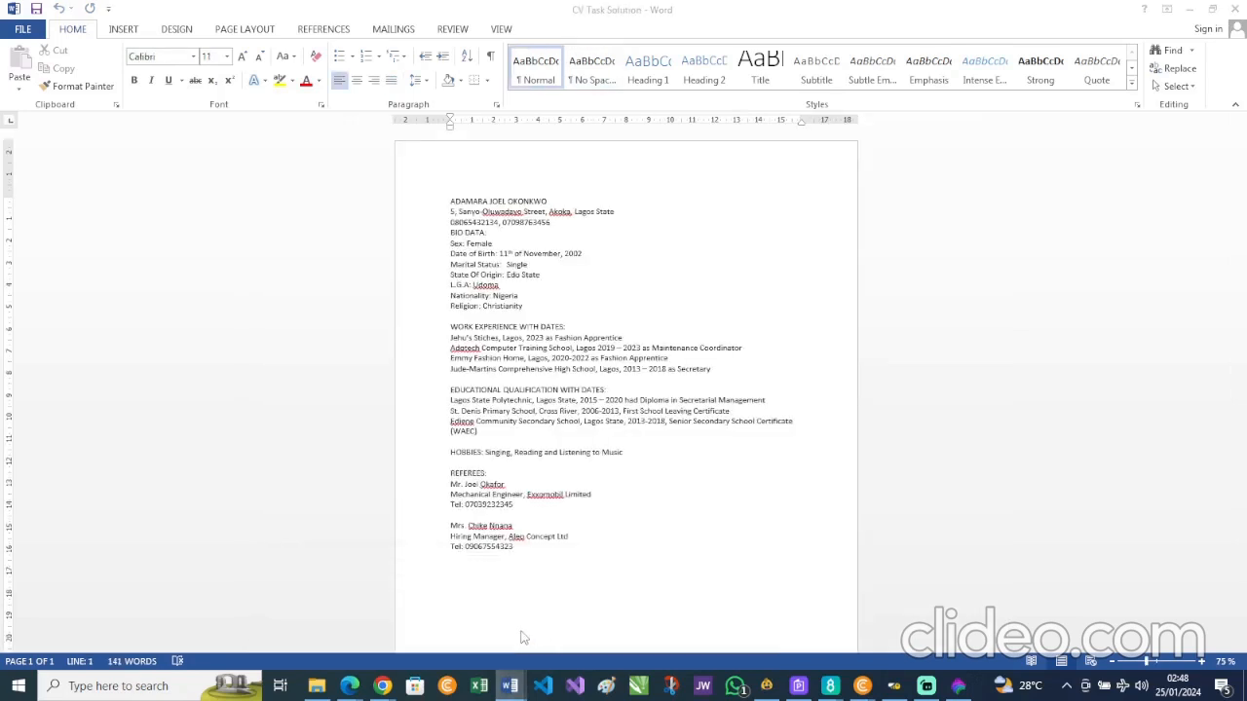
{"action": "left_click", "coordinate": [580, 296]}
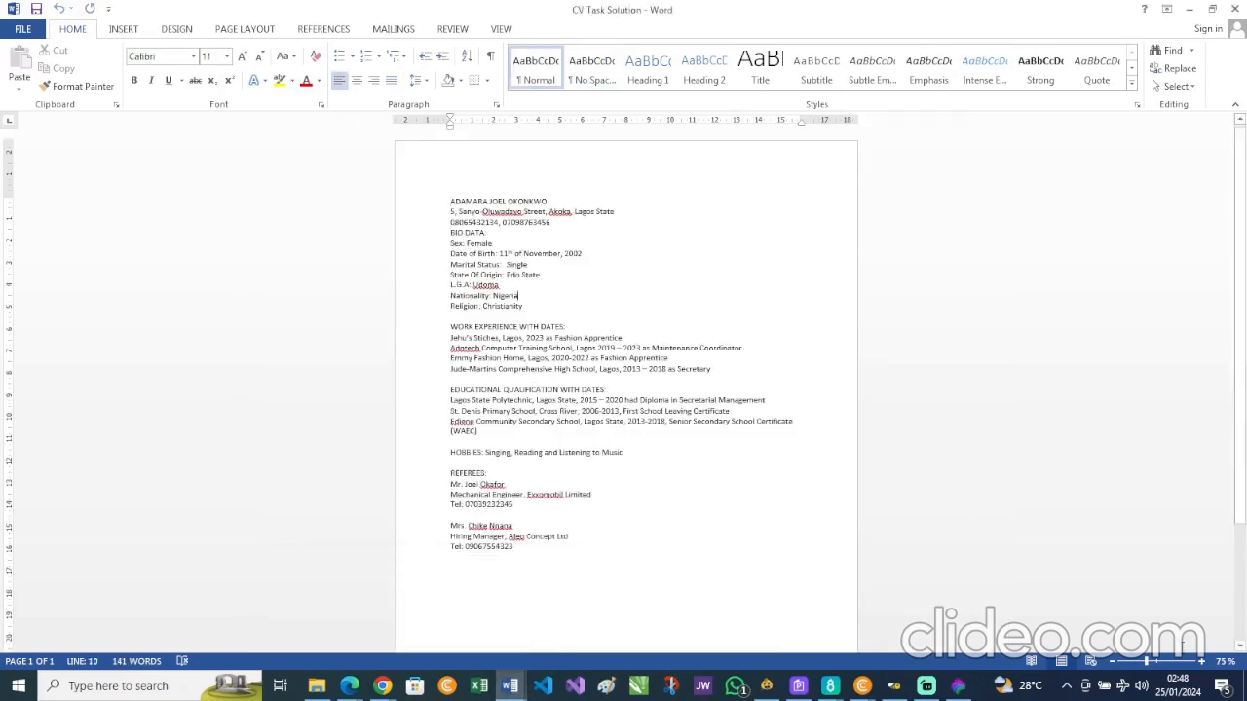
{"action": "left_click", "coordinate": [1134, 662]}
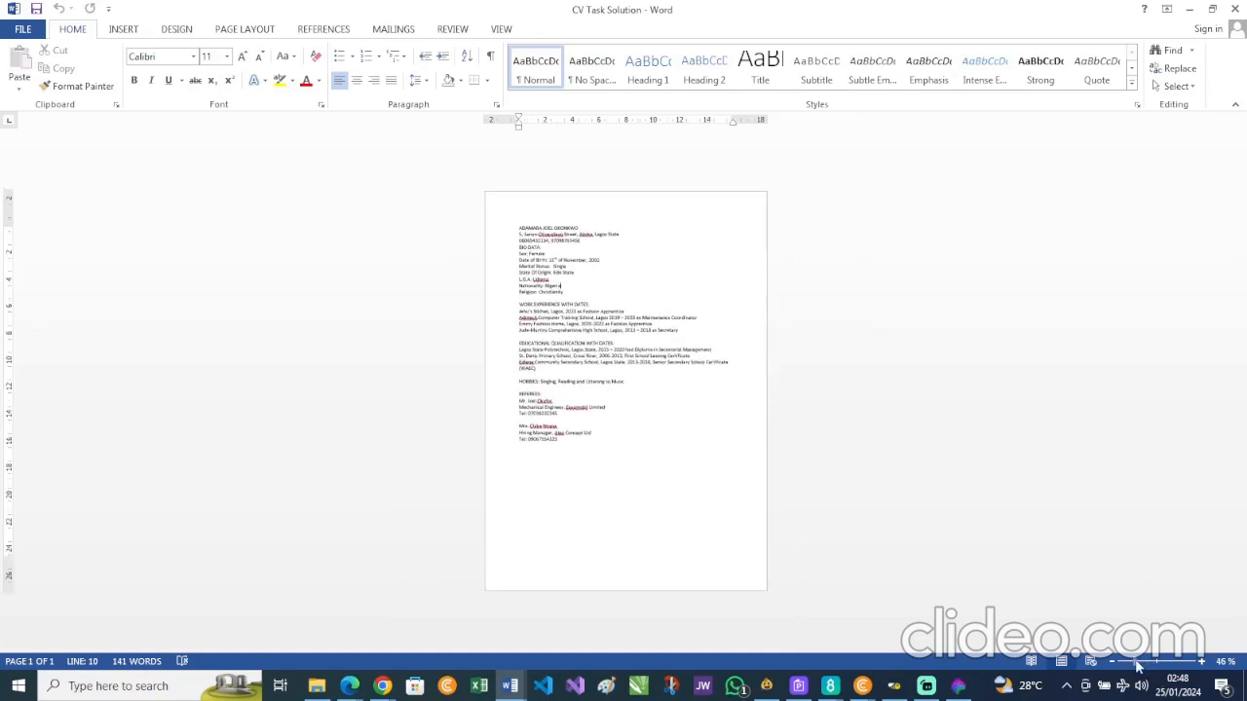
{"action": "left_click", "coordinate": [1169, 663]}
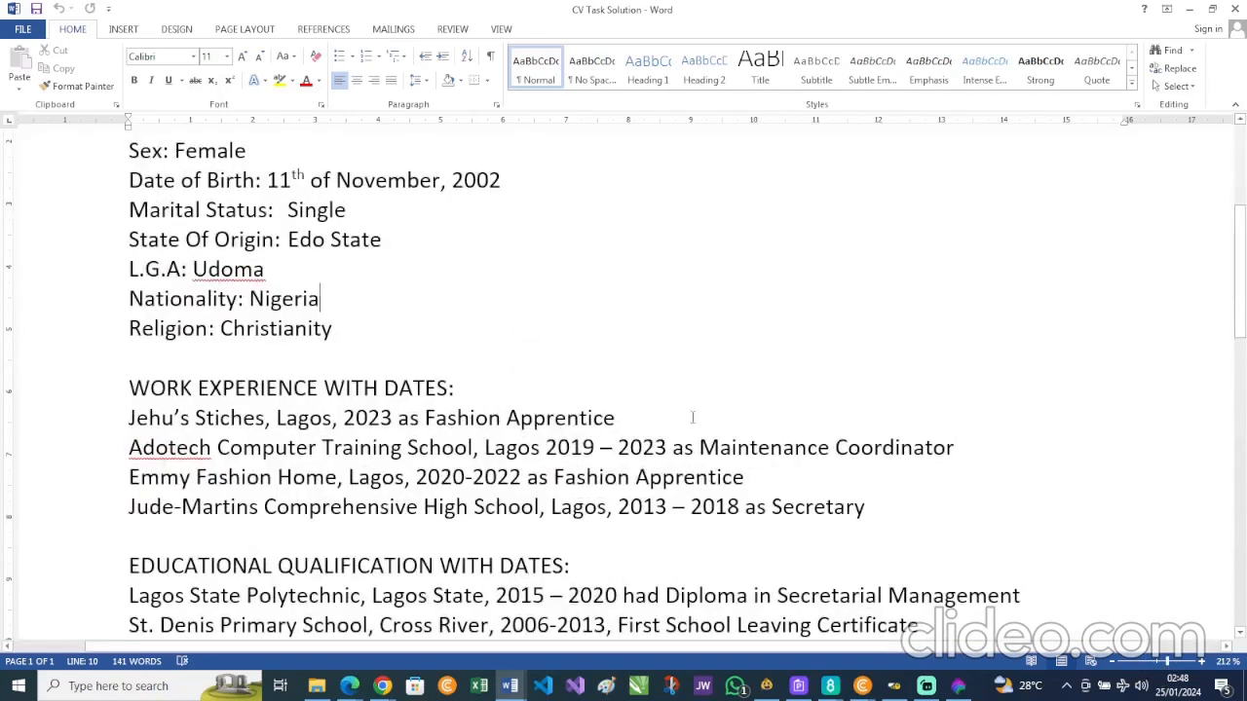
{"action": "scroll", "coordinate": [401, 310], "scroll_direction": "up", "scroll_amount": 3}
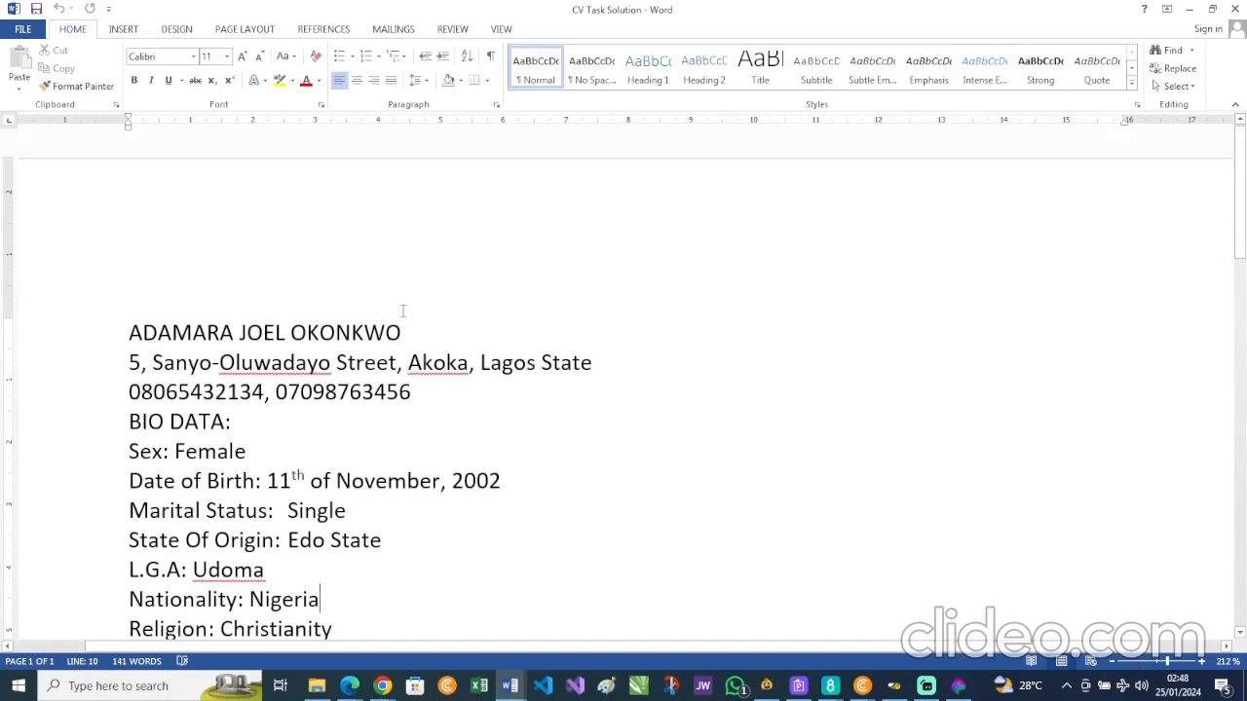
{"action": "scroll", "coordinate": [403, 310], "scroll_direction": "down", "scroll_amount": 5}
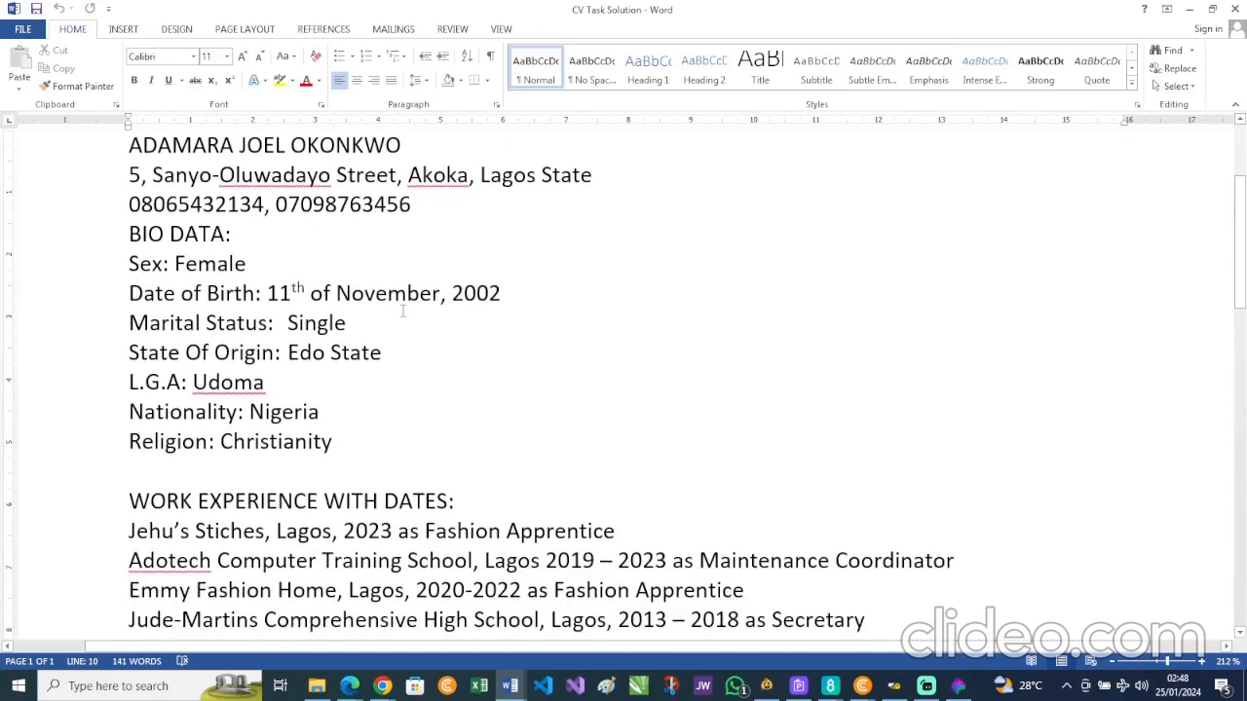
{"action": "scroll", "coordinate": [402, 310], "scroll_direction": "down", "scroll_amount": 5}
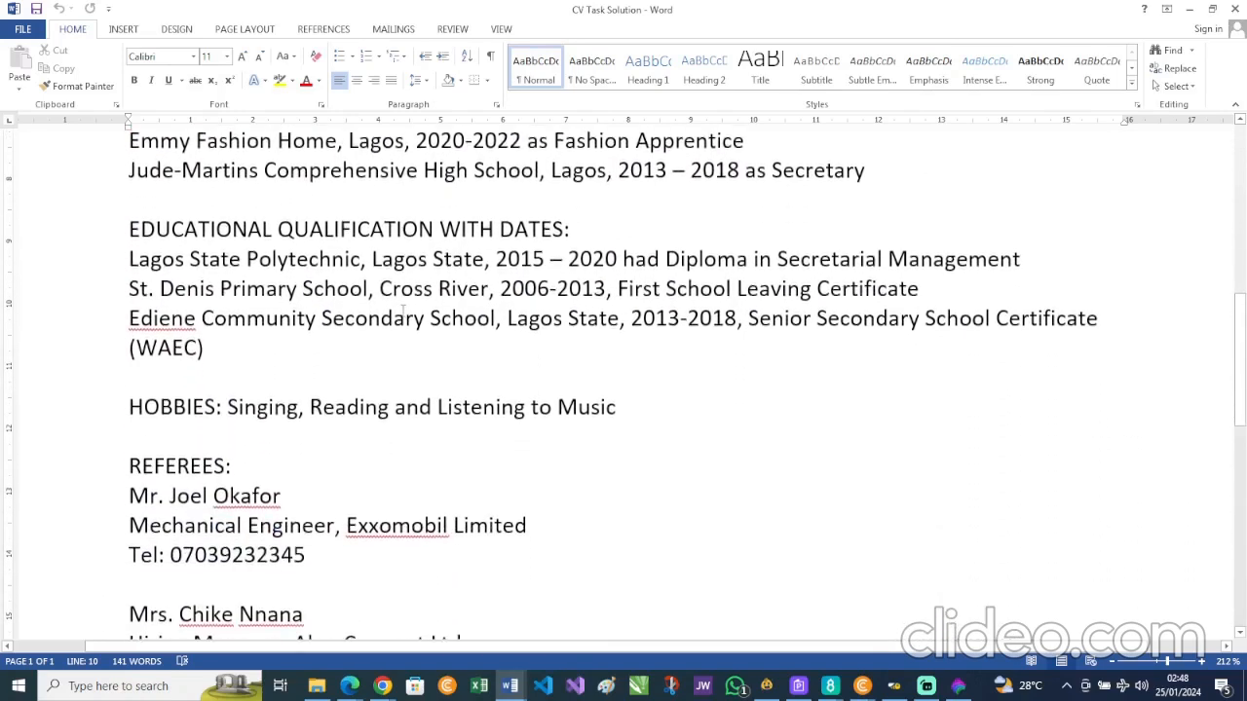
{"action": "scroll", "coordinate": [402, 309], "scroll_direction": "down", "scroll_amount": 5}
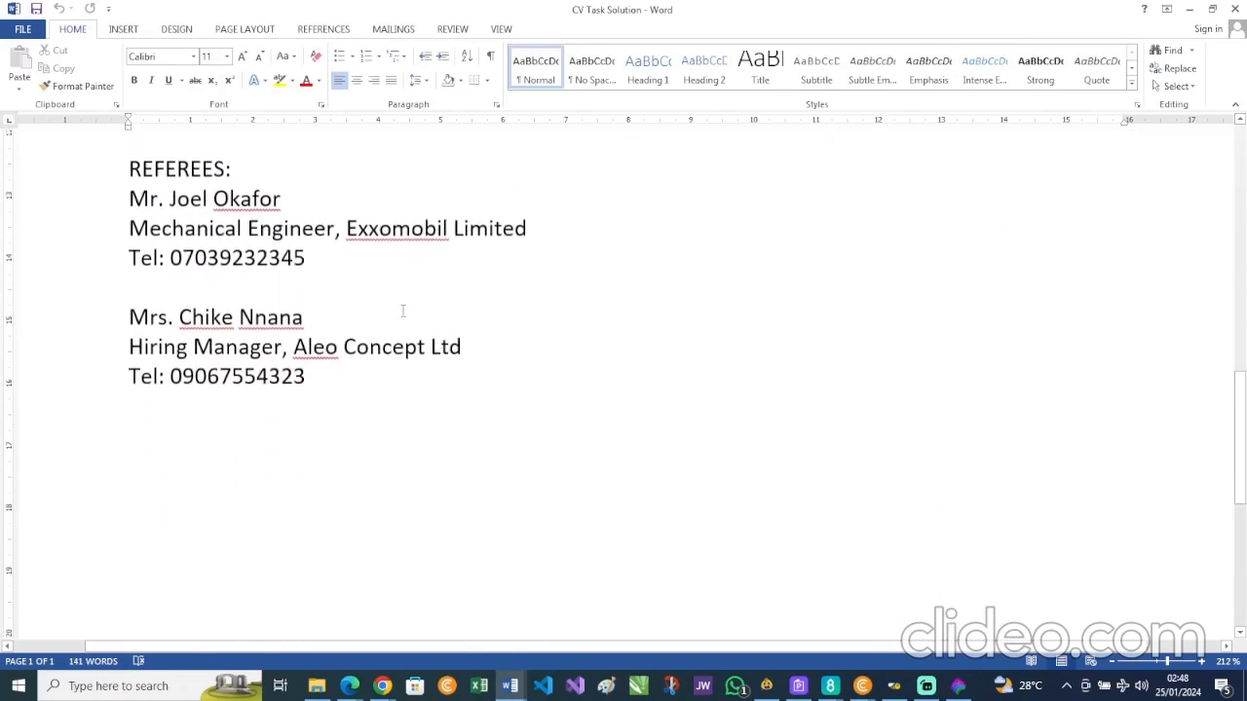
{"action": "scroll", "coordinate": [402, 310], "scroll_direction": "up", "scroll_amount": 4}
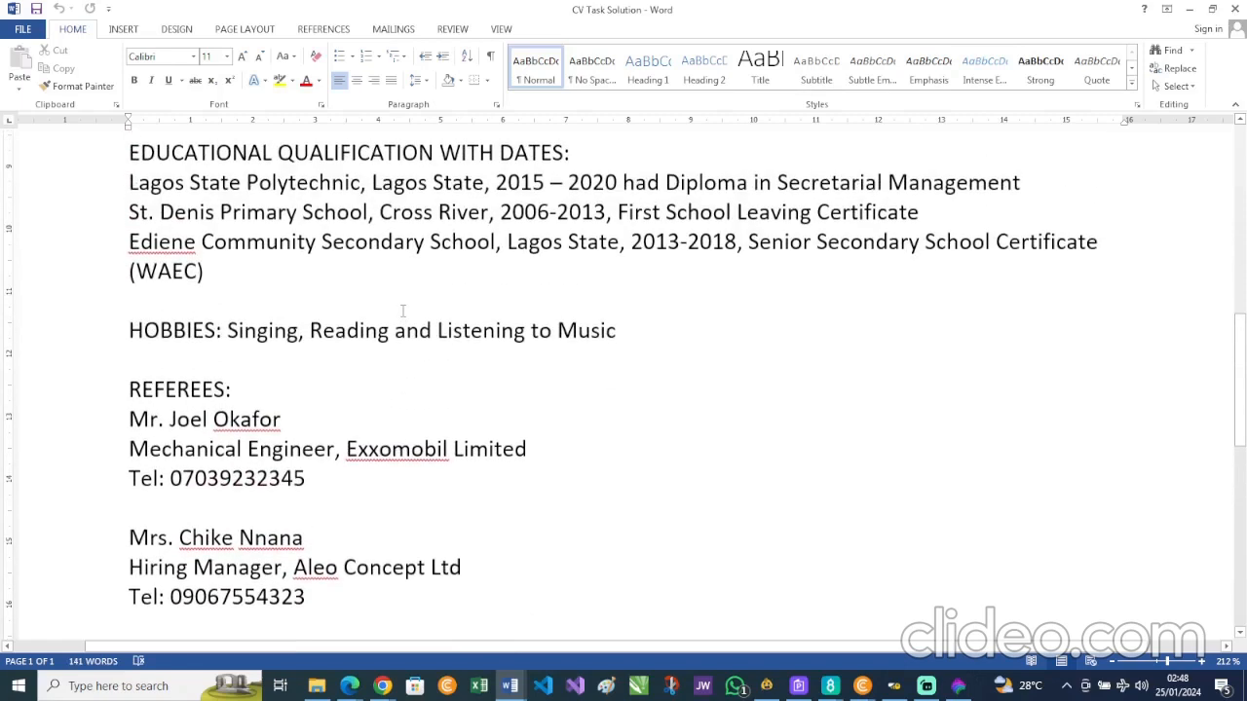
{"action": "scroll", "coordinate": [402, 309], "scroll_direction": "up", "scroll_amount": 1}
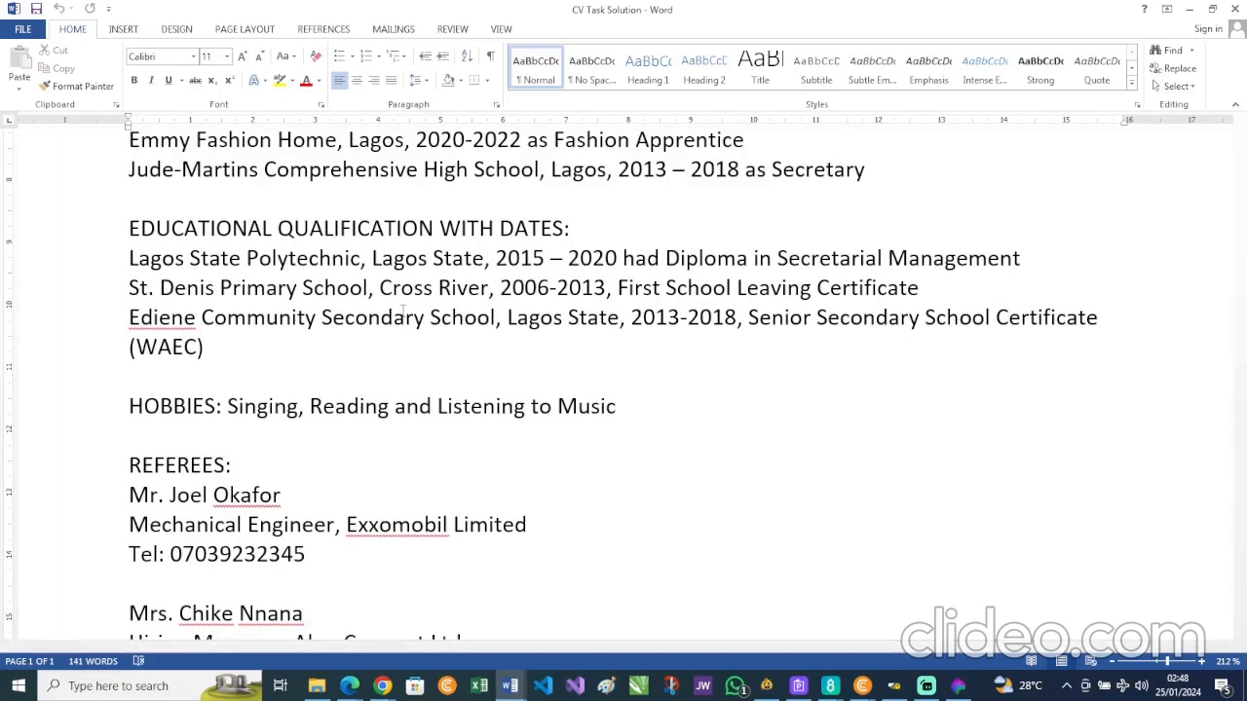
{"action": "scroll", "coordinate": [402, 310], "scroll_direction": "up", "scroll_amount": 4}
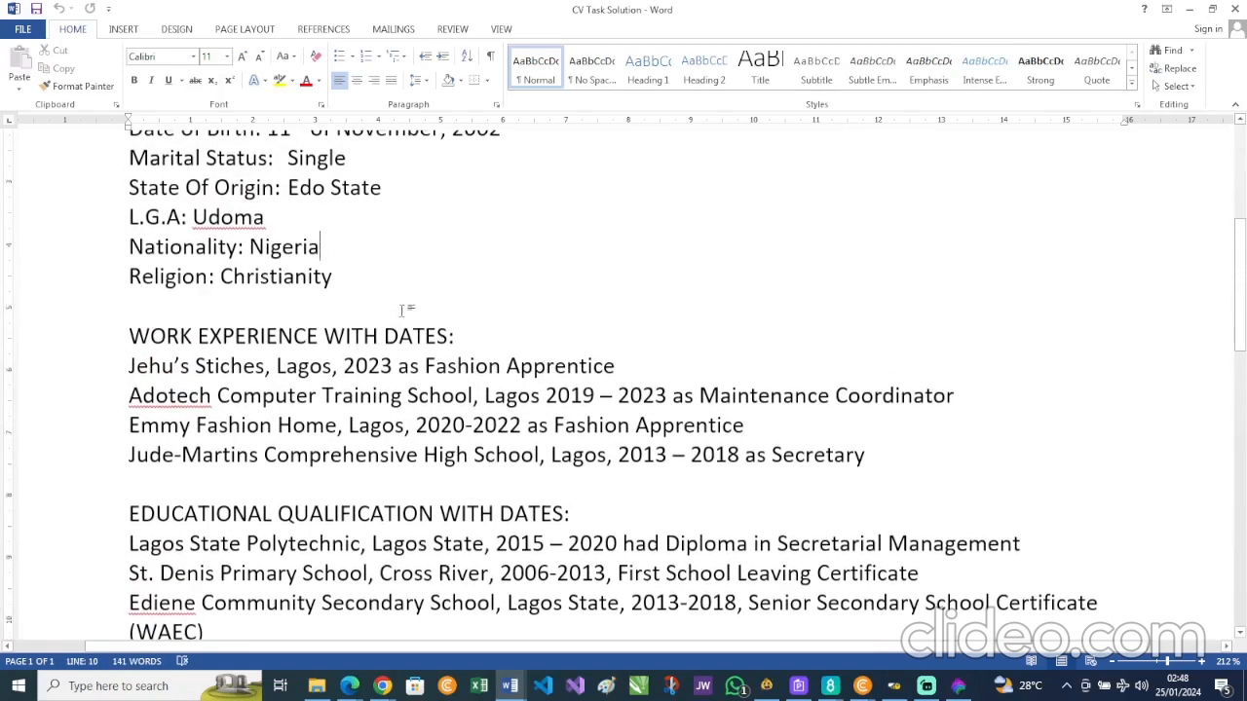
{"action": "scroll", "coordinate": [402, 310], "scroll_direction": "up", "scroll_amount": 3}
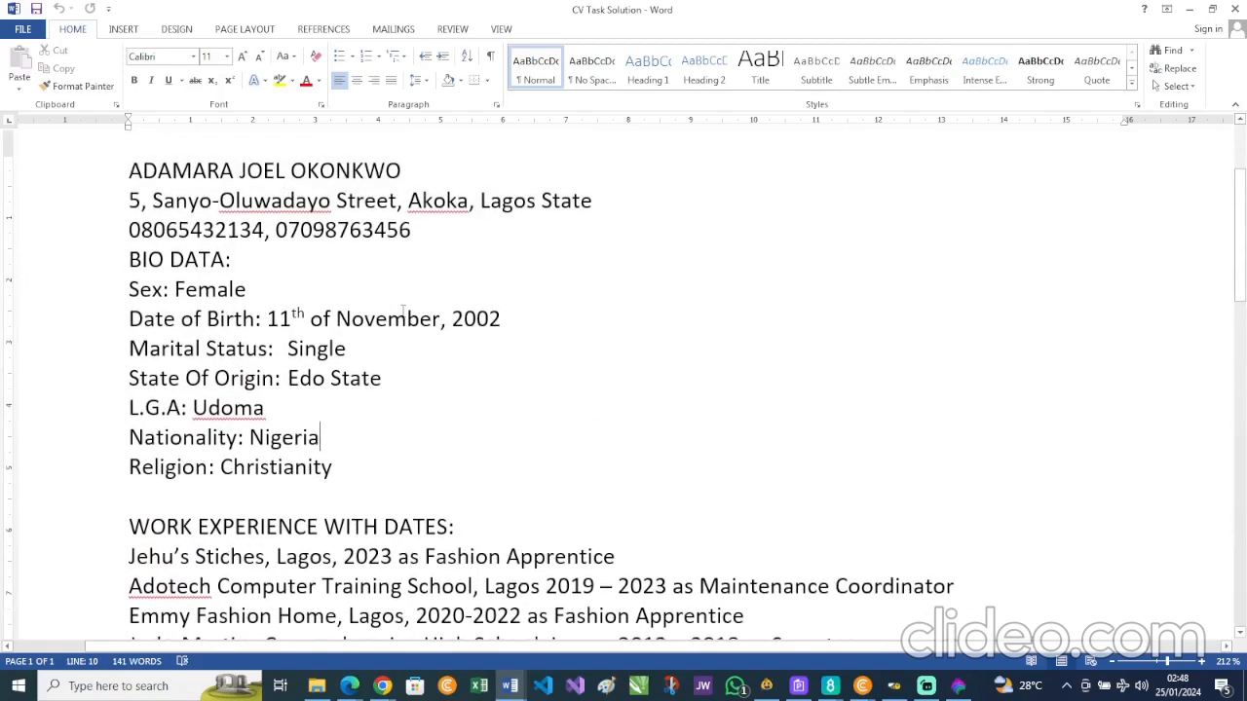
{"action": "scroll", "coordinate": [402, 310], "scroll_direction": "up", "scroll_amount": 2}
{"action": "scroll", "coordinate": [402, 309], "scroll_direction": "down", "scroll_amount": 2}
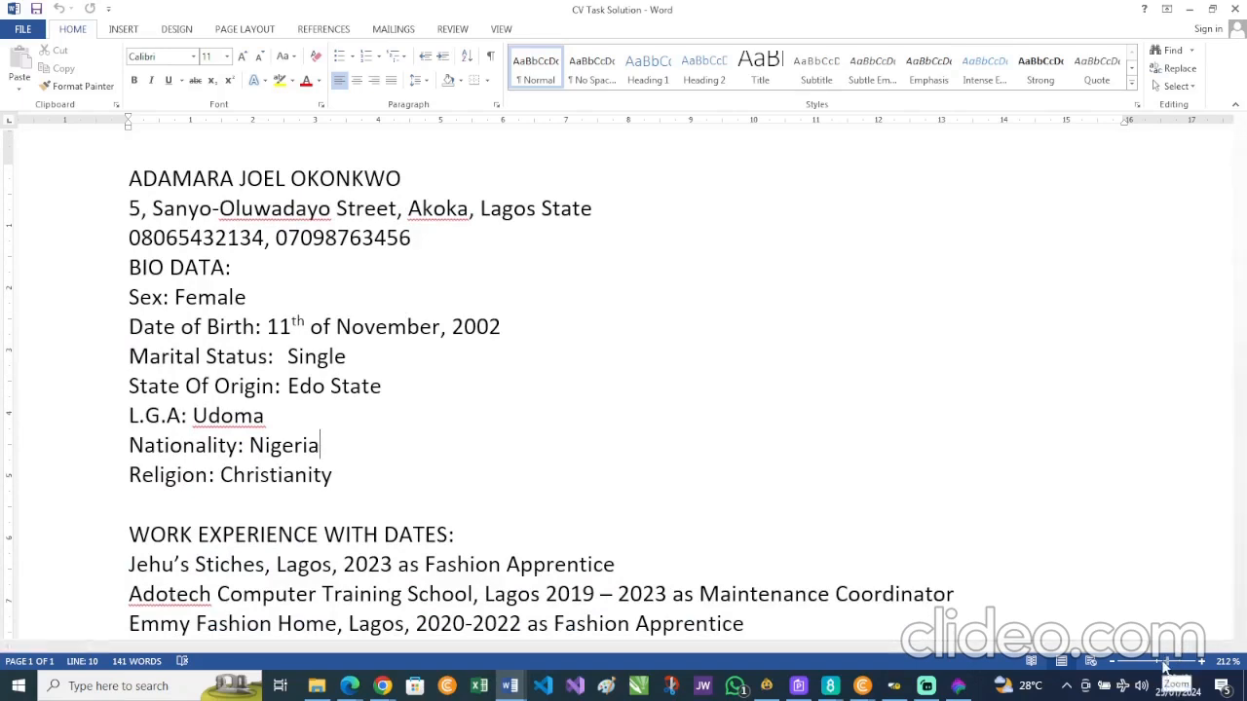
{"action": "left_click_drag", "start_coordinate": [1167, 662], "coordinate": [1160, 663]}
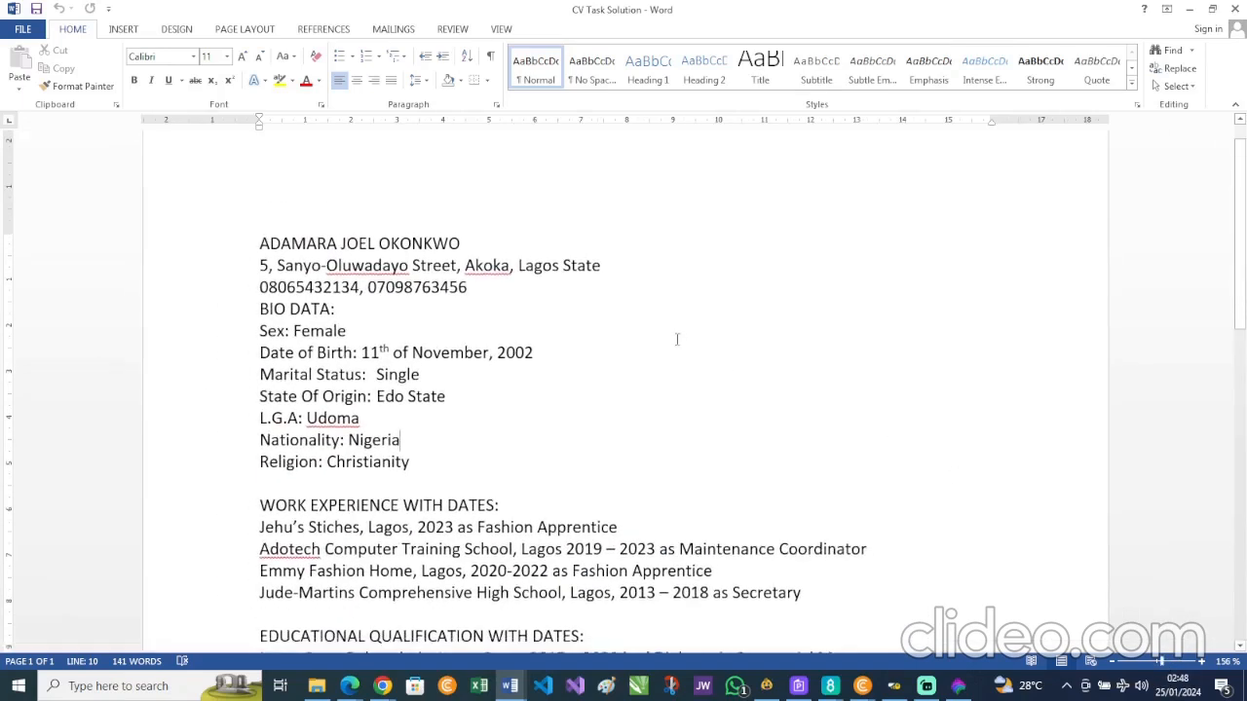
{"action": "scroll", "coordinate": [487, 271], "scroll_direction": "up", "scroll_amount": 1}
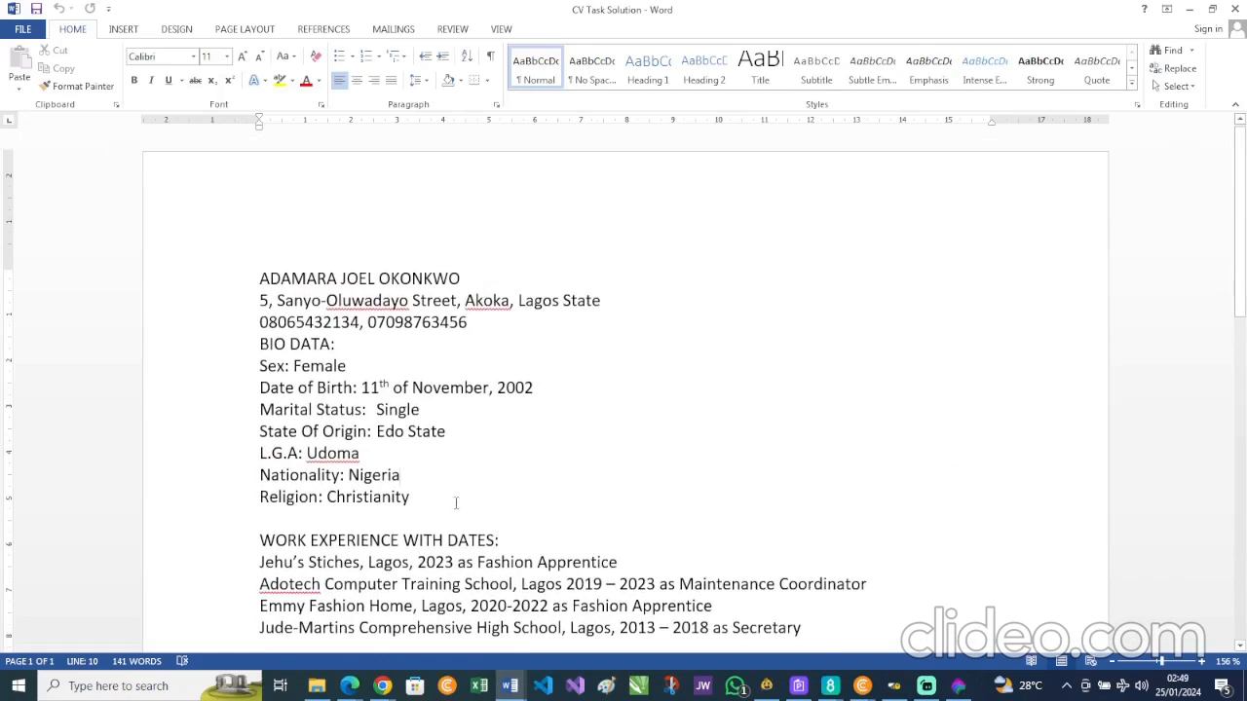
- Open the CV Example Word document from the Online Class Documents folder and examine its layout down to the referees section
{"action": "left_click", "coordinate": [316, 686]}
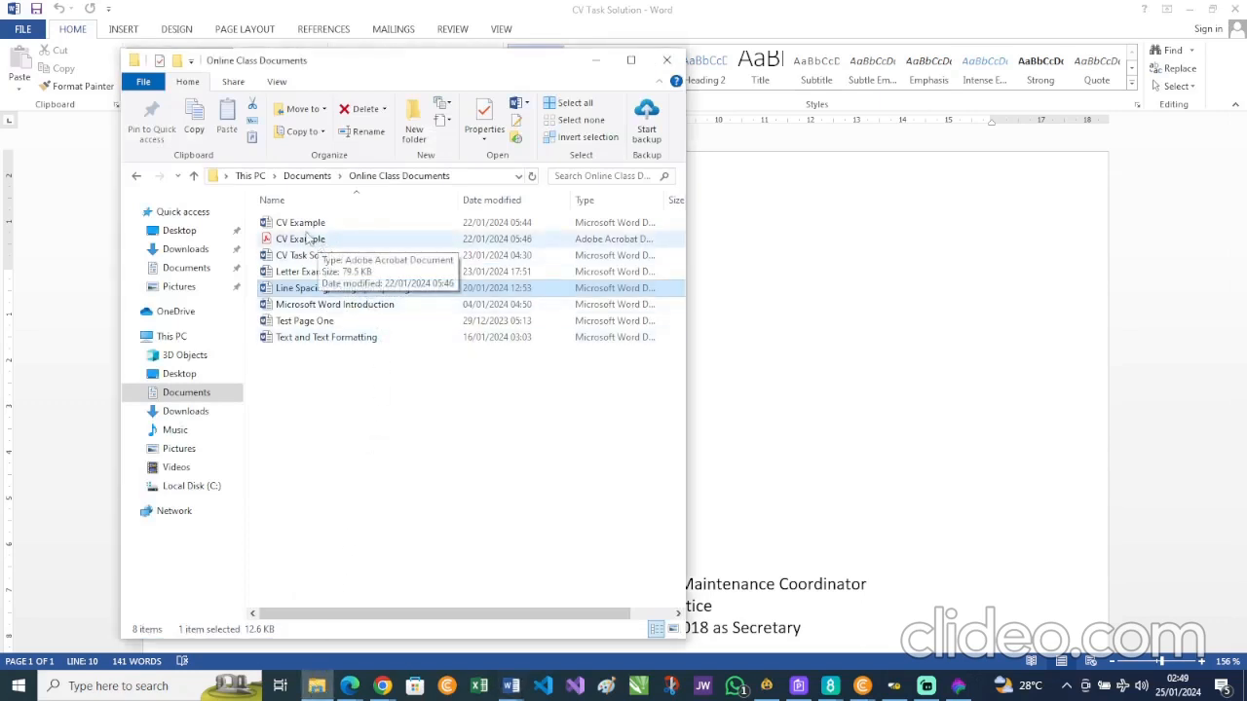
{"action": "left_click", "coordinate": [303, 226]}
{"action": "double_click", "coordinate": [303, 225]}
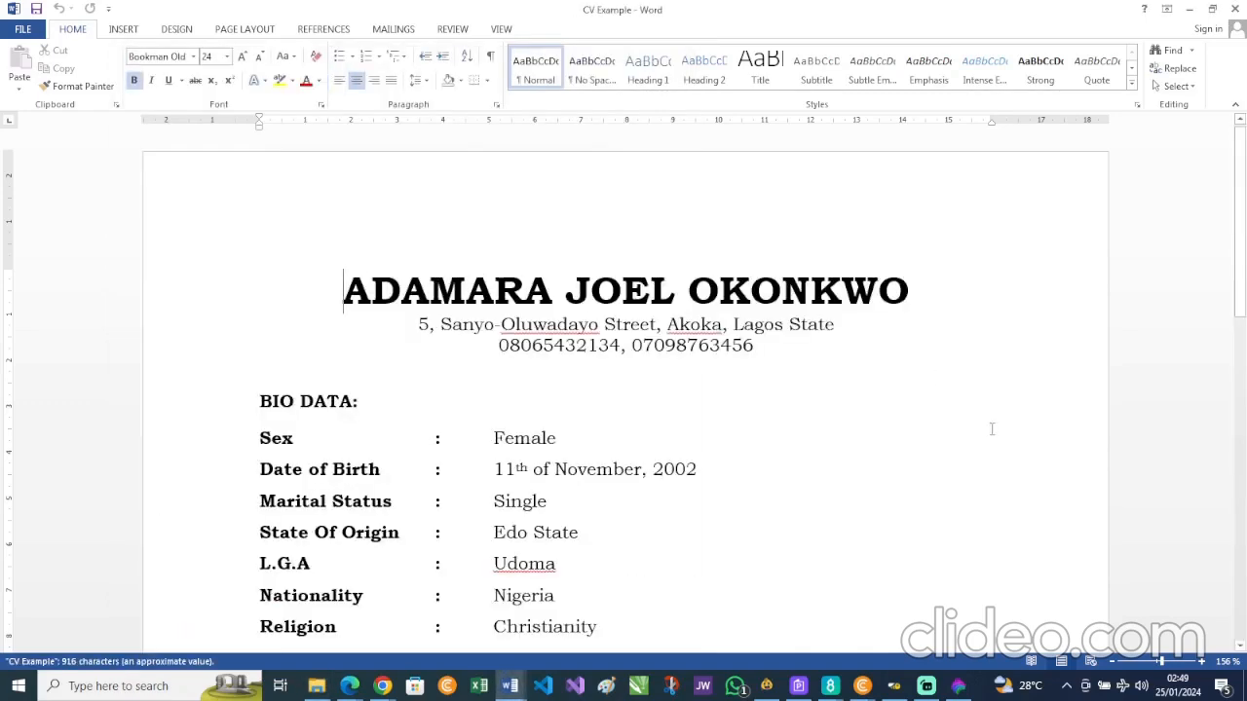
{"action": "left_click_drag", "start_coordinate": [1157, 665], "coordinate": [1152, 663]}
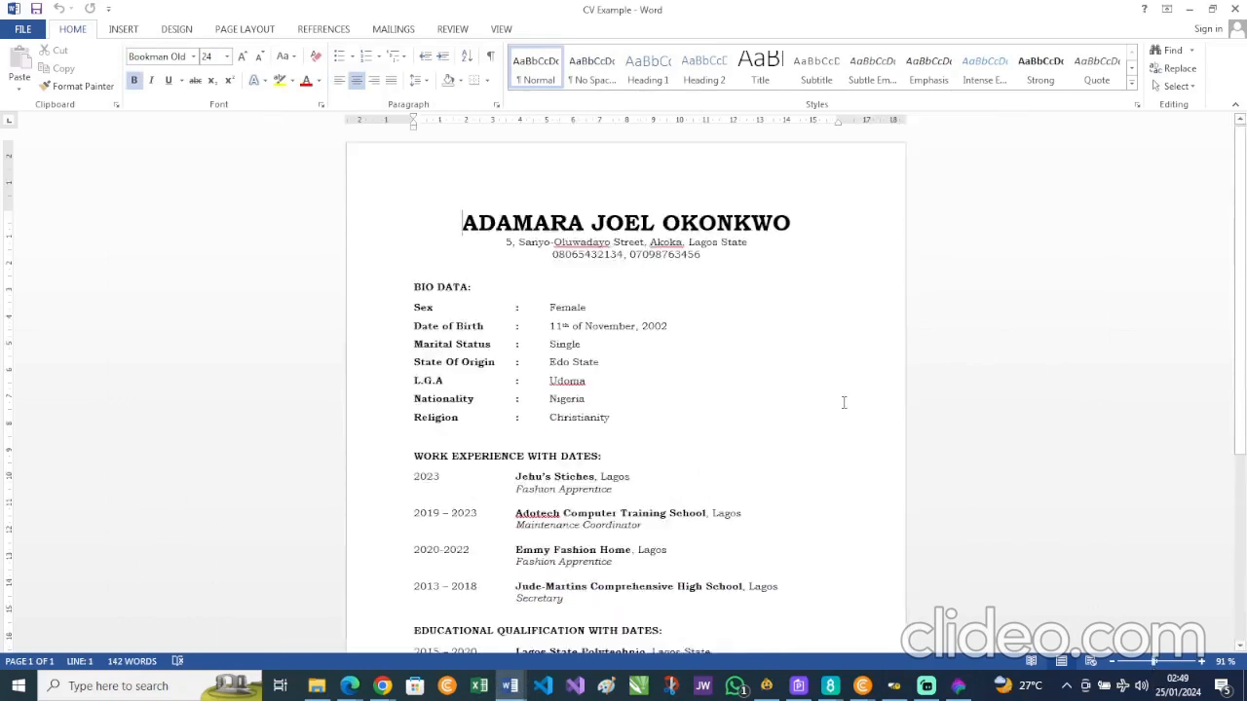
{"action": "scroll", "coordinate": [845, 404], "scroll_direction": "down", "scroll_amount": 5}
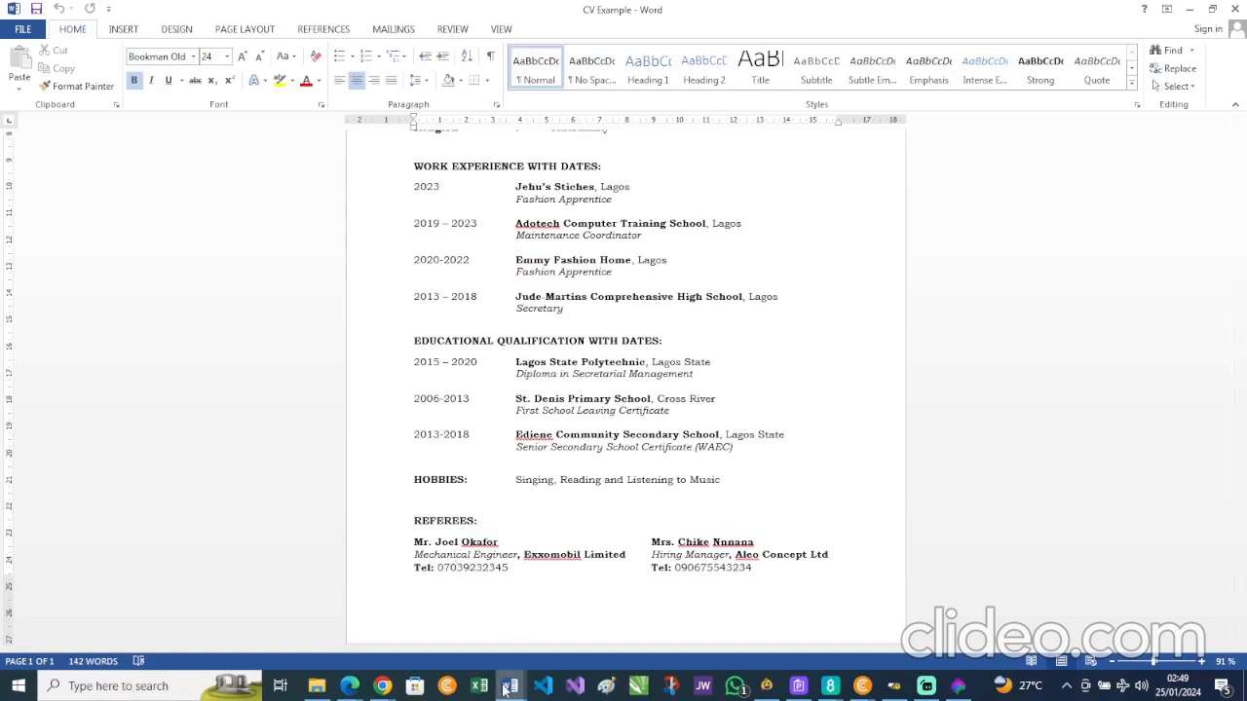
- Compare the plain text of the CV Task Solution document with the layout of the CV Example document
{"action": "mouse_move", "coordinate": [506, 688]}
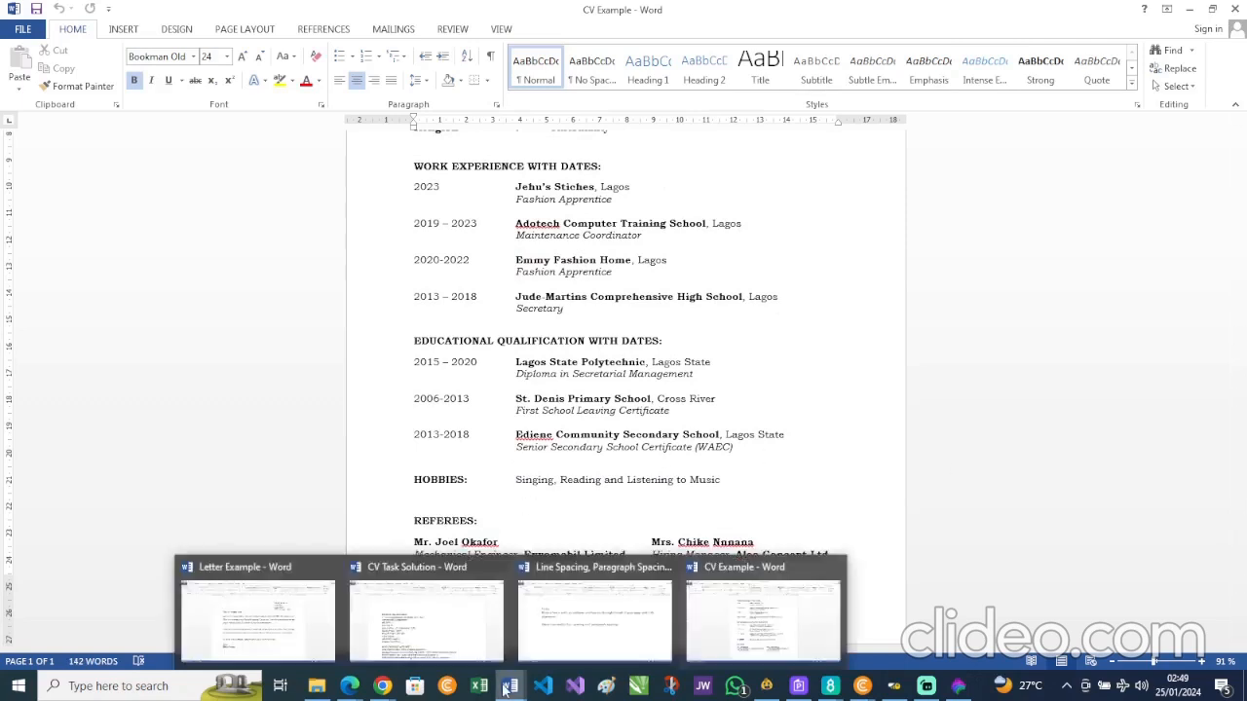
{"action": "left_click", "coordinate": [456, 639]}
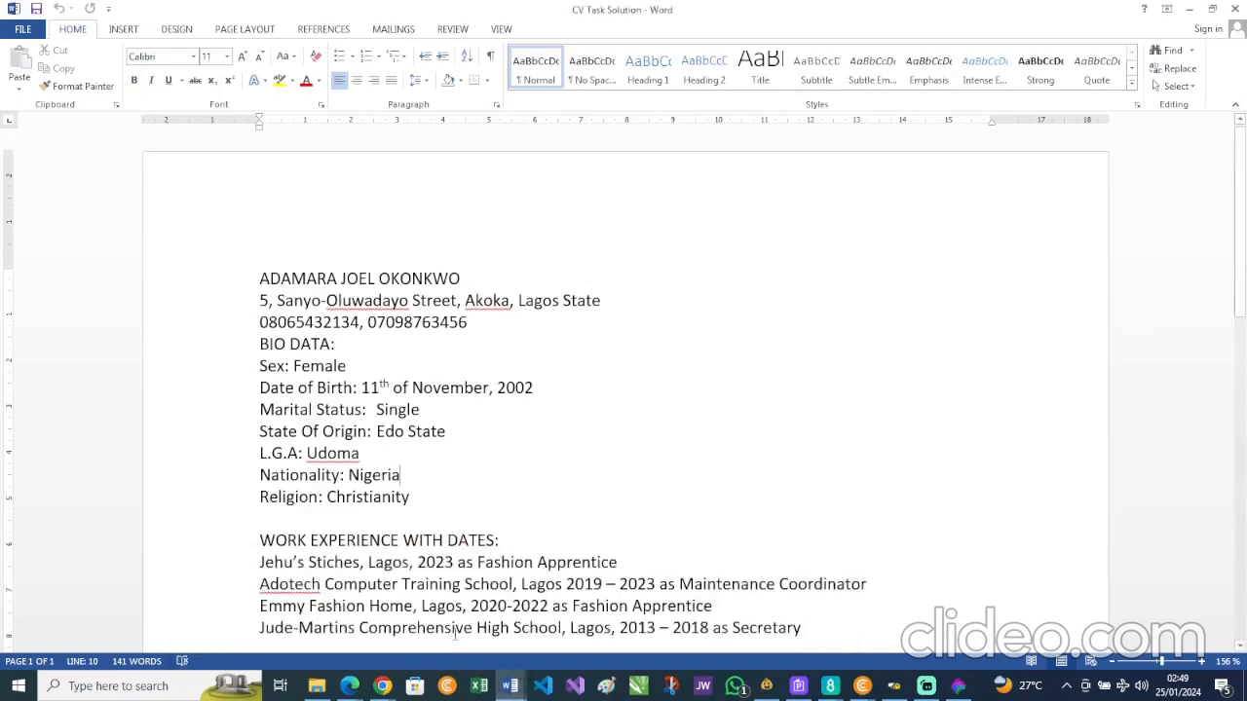
{"action": "scroll", "coordinate": [536, 542], "scroll_direction": "down", "scroll_amount": 8}
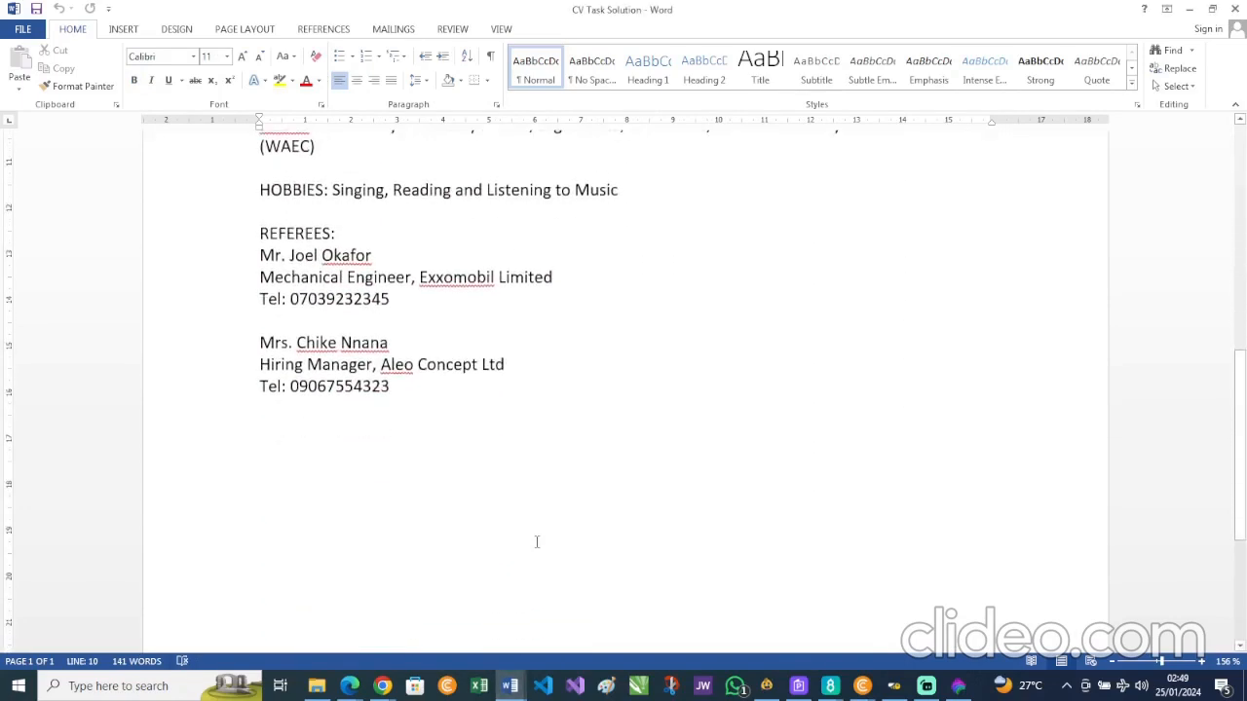
{"action": "mouse_move", "coordinate": [514, 686]}
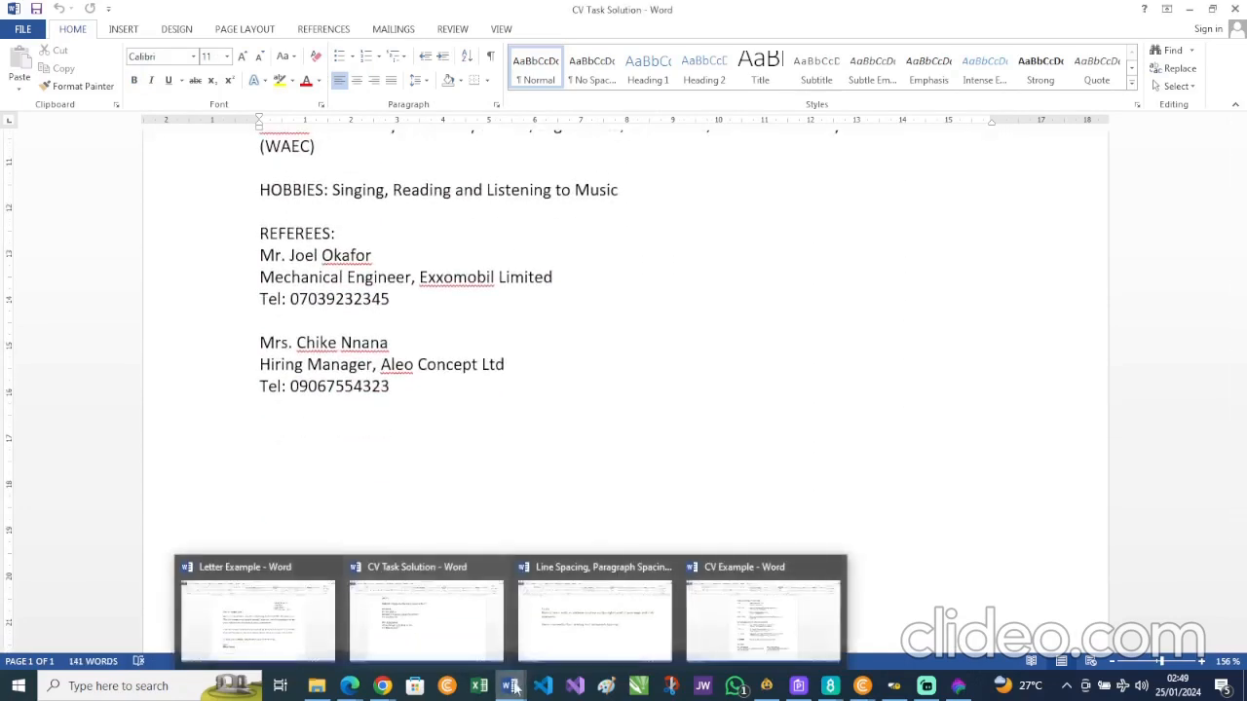
{"action": "left_click", "coordinate": [763, 625]}
{"action": "scroll", "coordinate": [768, 512], "scroll_direction": "up", "scroll_amount": 2}
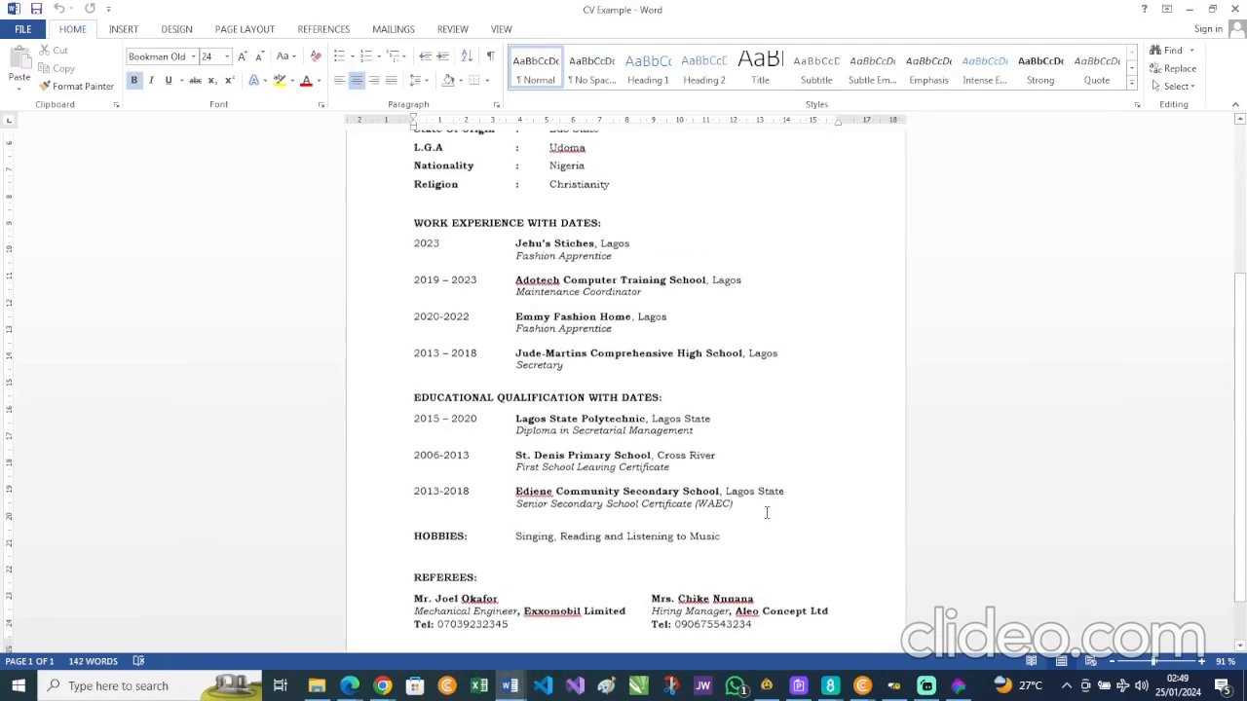
{"action": "scroll", "coordinate": [767, 512], "scroll_direction": "up", "scroll_amount": 3}
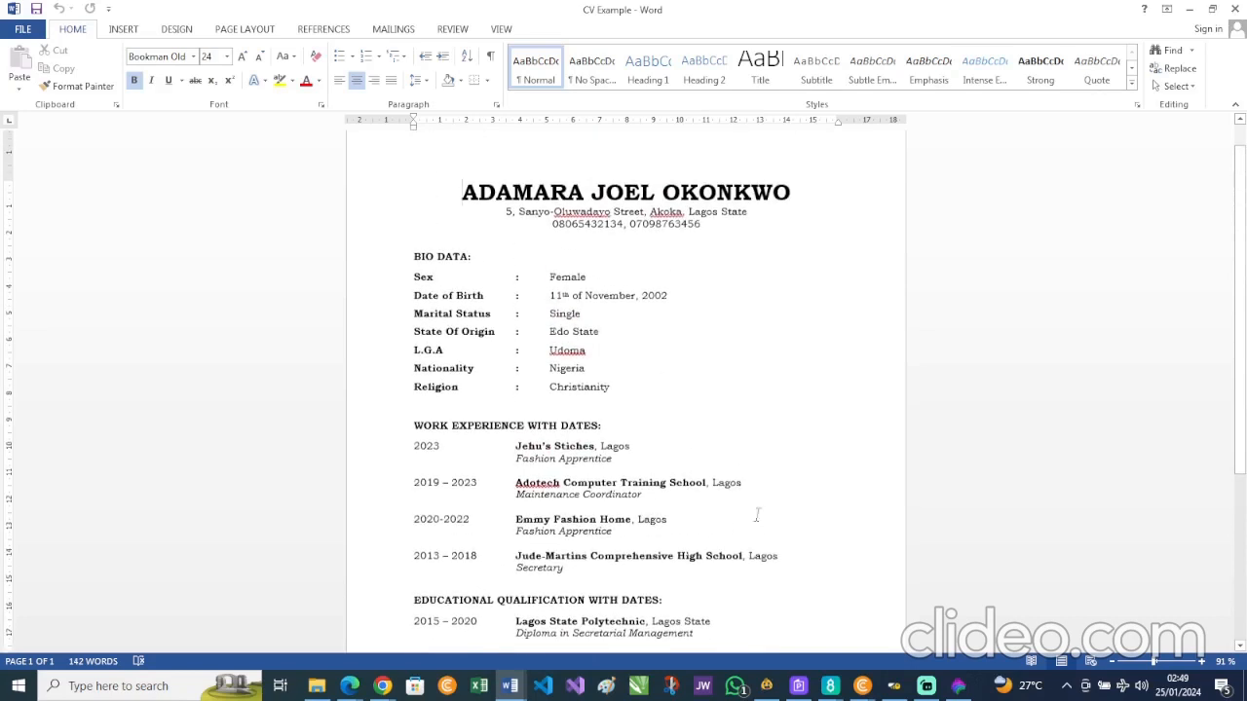
- Switch to the CV Task Solution document and set the font of its entire text to Bookman Old
{"action": "mouse_move", "coordinate": [516, 691]}
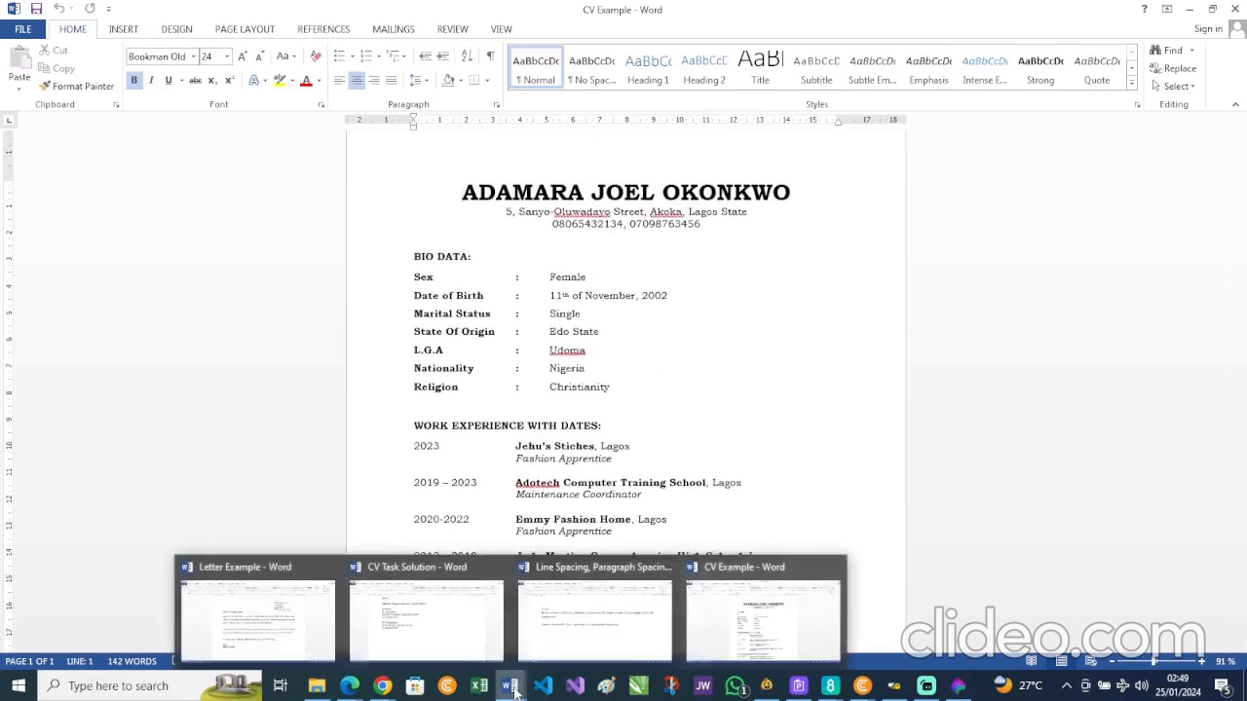
{"action": "left_click", "coordinate": [428, 610]}
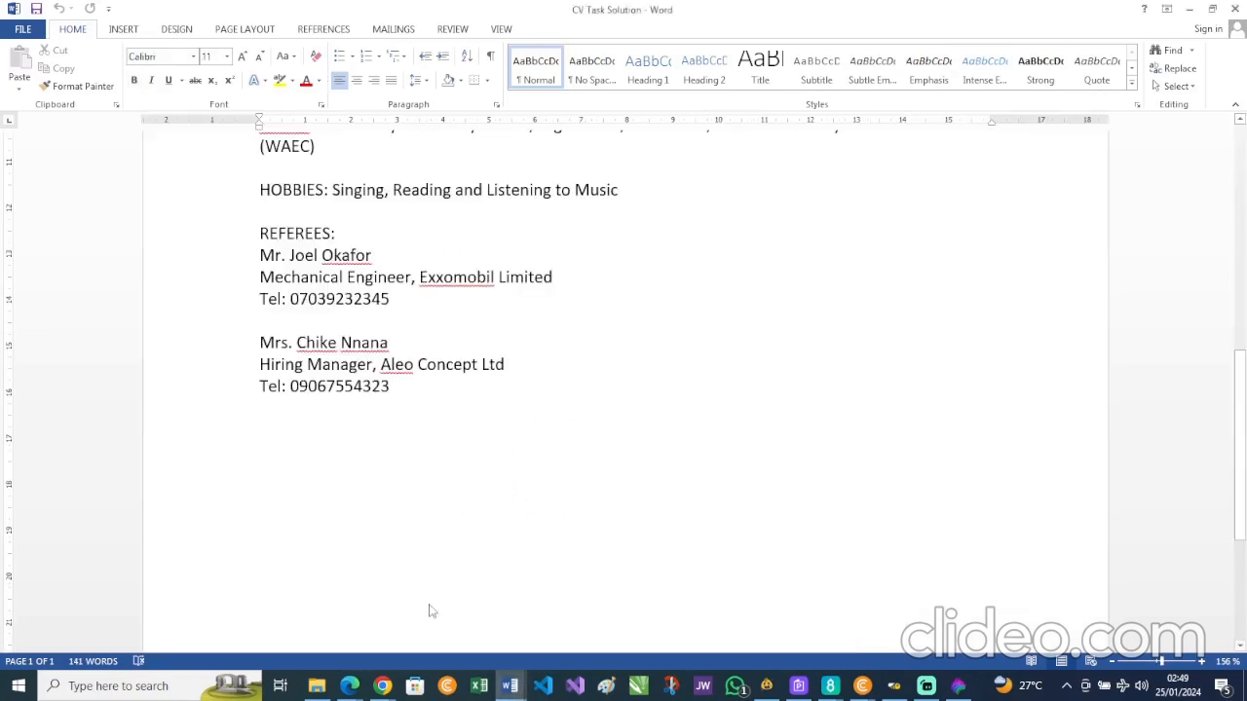
{"action": "scroll", "coordinate": [430, 605], "scroll_direction": "up", "scroll_amount": 10}
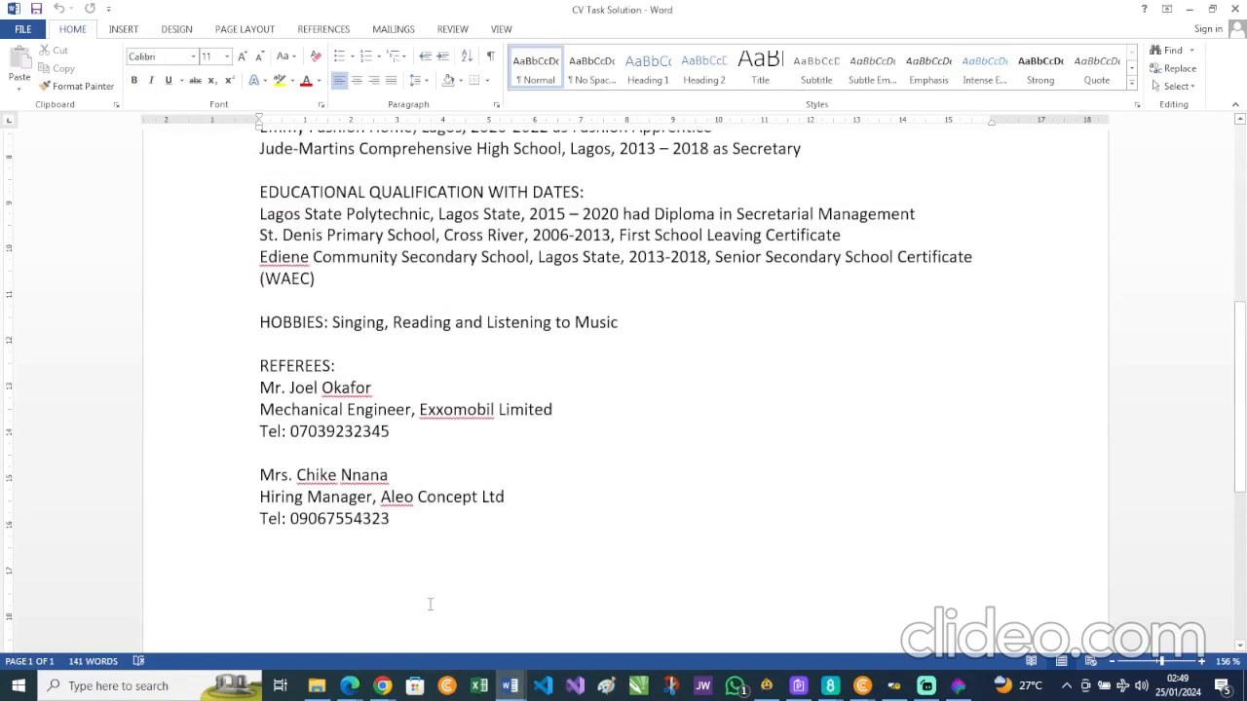
{"action": "left_click", "coordinate": [401, 475]}
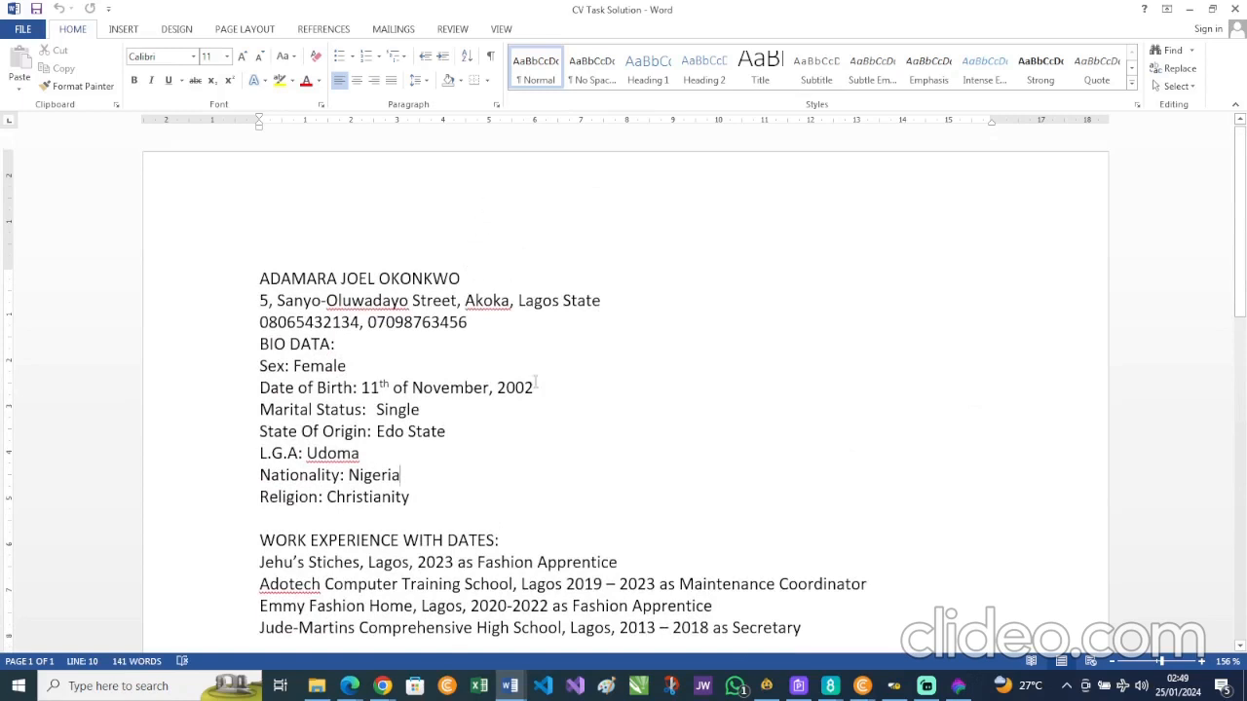
{"action": "left_click", "coordinate": [261, 279]}
{"action": "key", "text": "ctrl+a"}
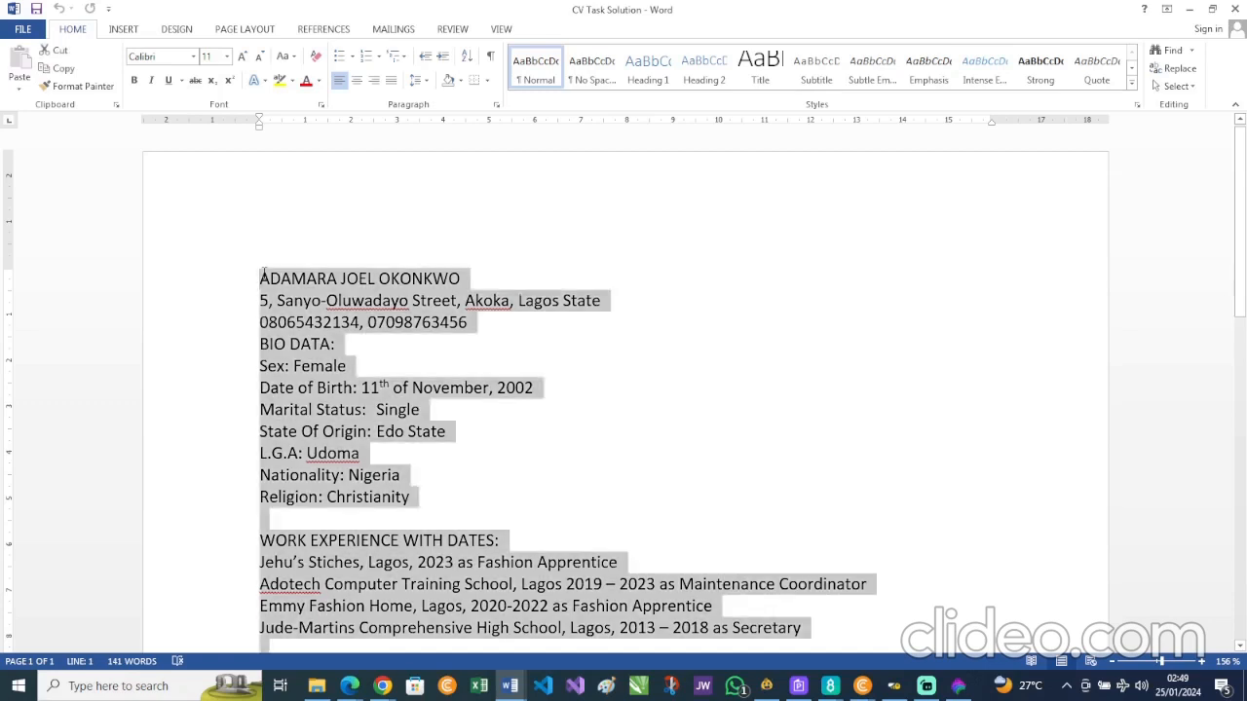
{"action": "left_click", "coordinate": [161, 56]}
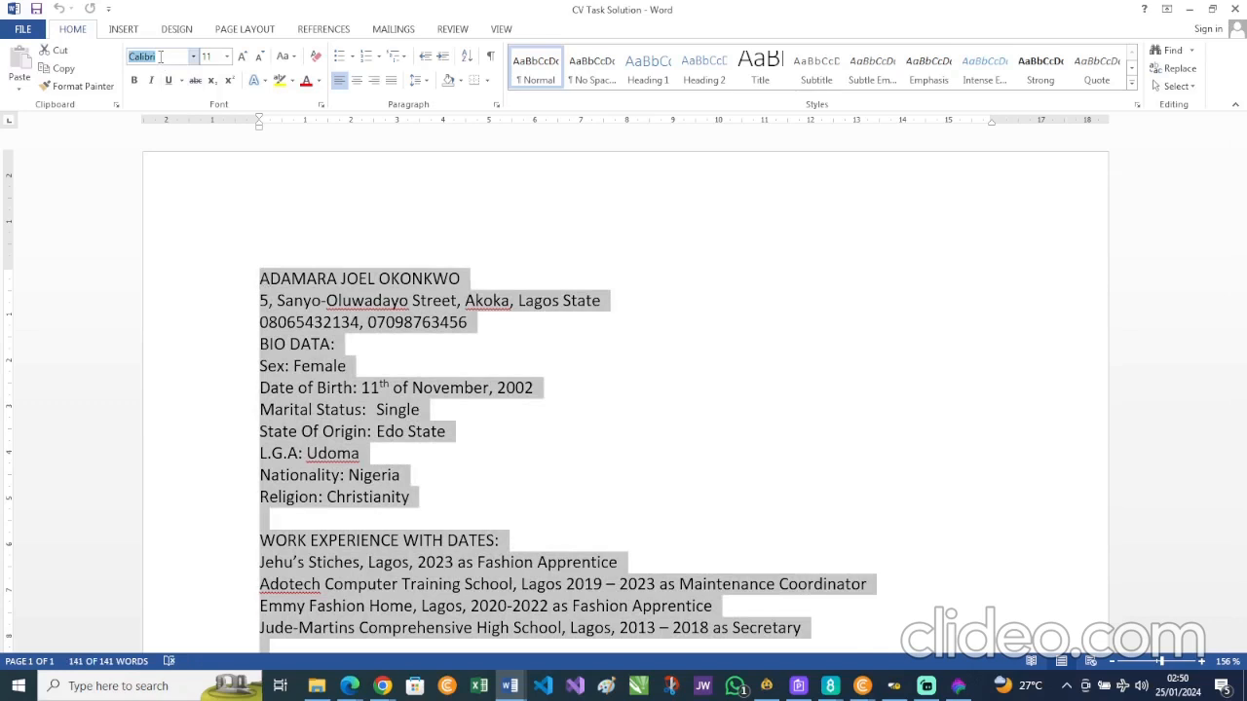
{"action": "type", "text": "Bookman Old"}
{"action": "key", "text": "Return"}
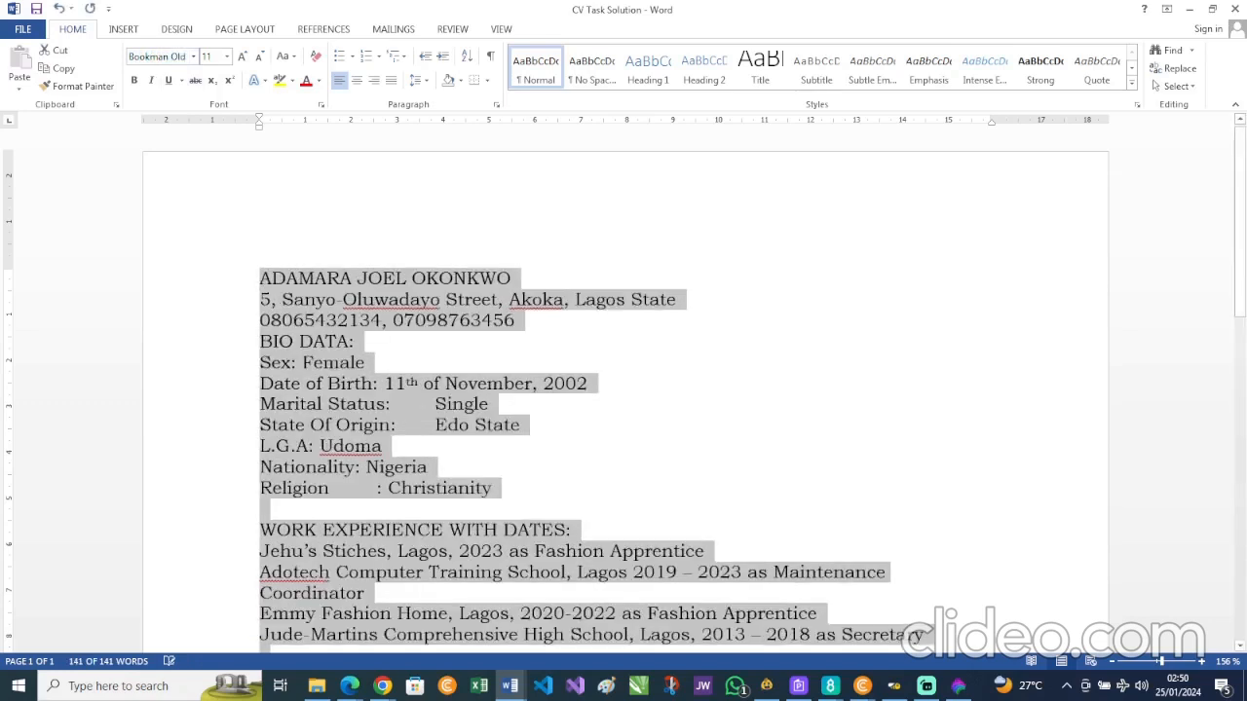
{"action": "left_click", "coordinate": [517, 265]}
{"action": "scroll", "coordinate": [516, 265], "scroll_direction": "down", "scroll_amount": 3}
{"action": "scroll", "coordinate": [516, 265], "scroll_direction": "down", "scroll_amount": 8}
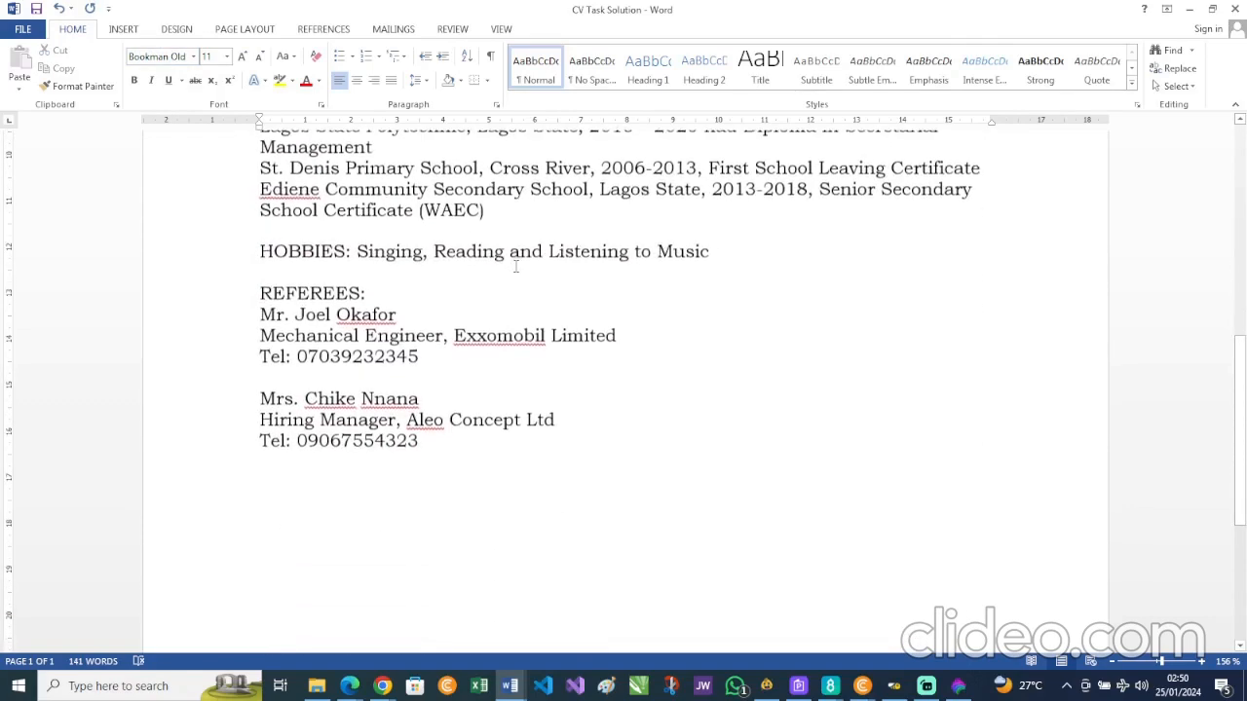
- Center the heading lines with the full name, address and phone numbers above BIO DATA
{"action": "scroll", "coordinate": [516, 264], "scroll_direction": "up", "scroll_amount": 10}
{"action": "scroll", "coordinate": [516, 265], "scroll_direction": "up", "scroll_amount": 1}
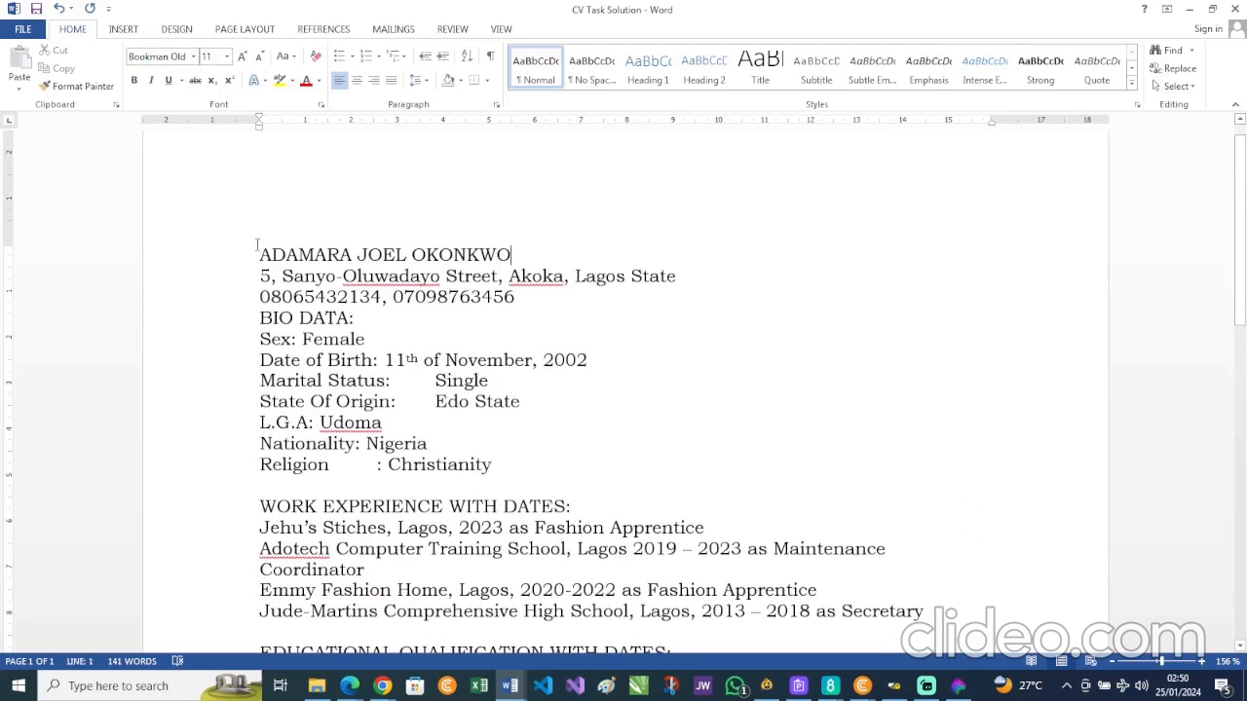
{"action": "left_click_drag", "start_coordinate": [259, 254], "coordinate": [534, 304]}
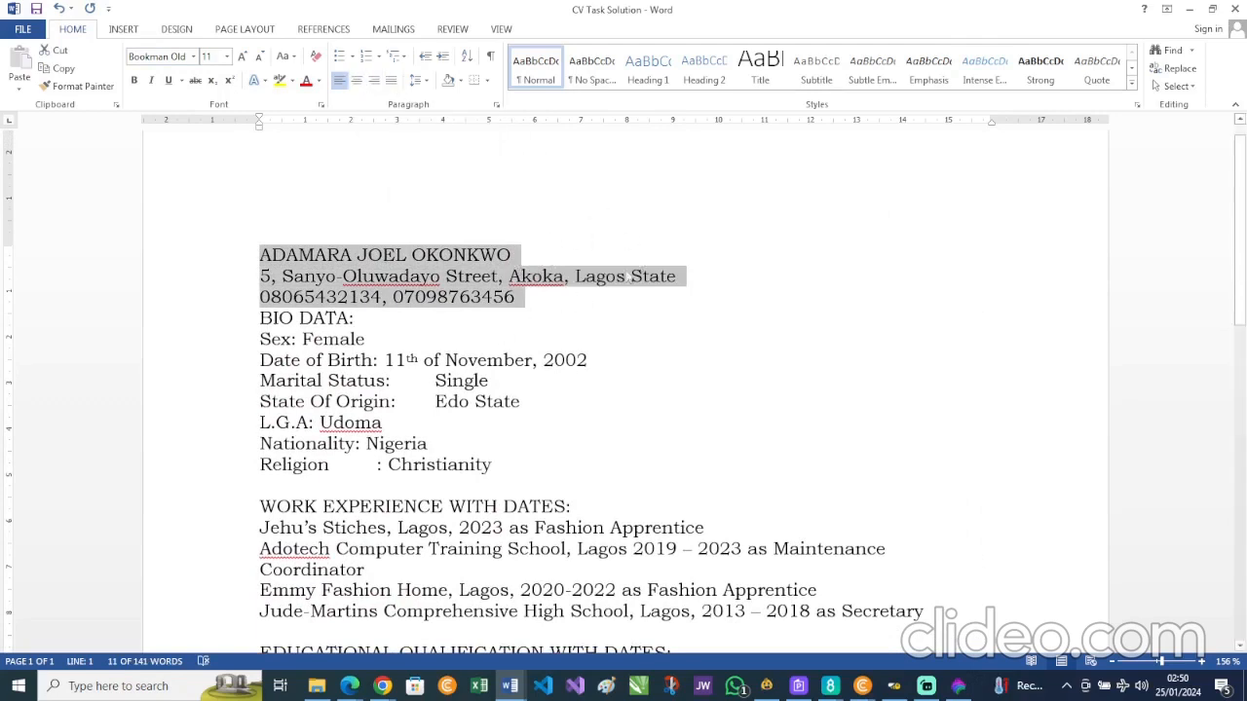
{"action": "left_click", "coordinate": [358, 82]}
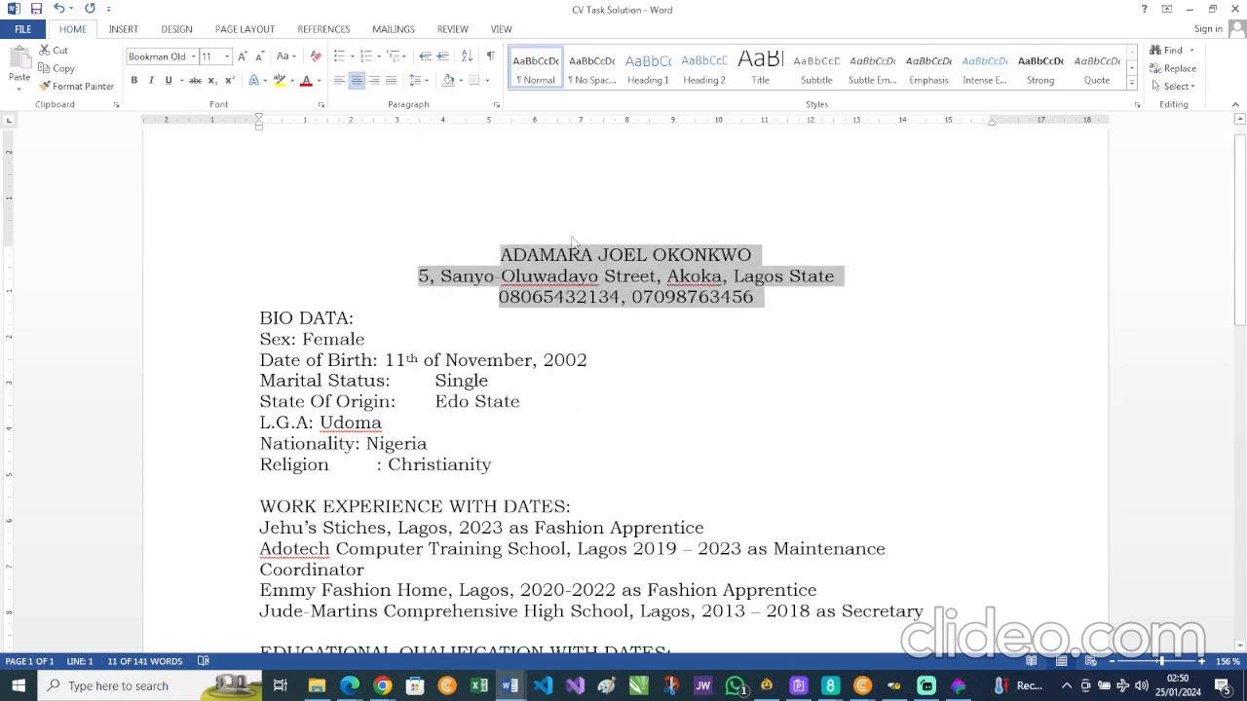
{"action": "left_click", "coordinate": [581, 265]}
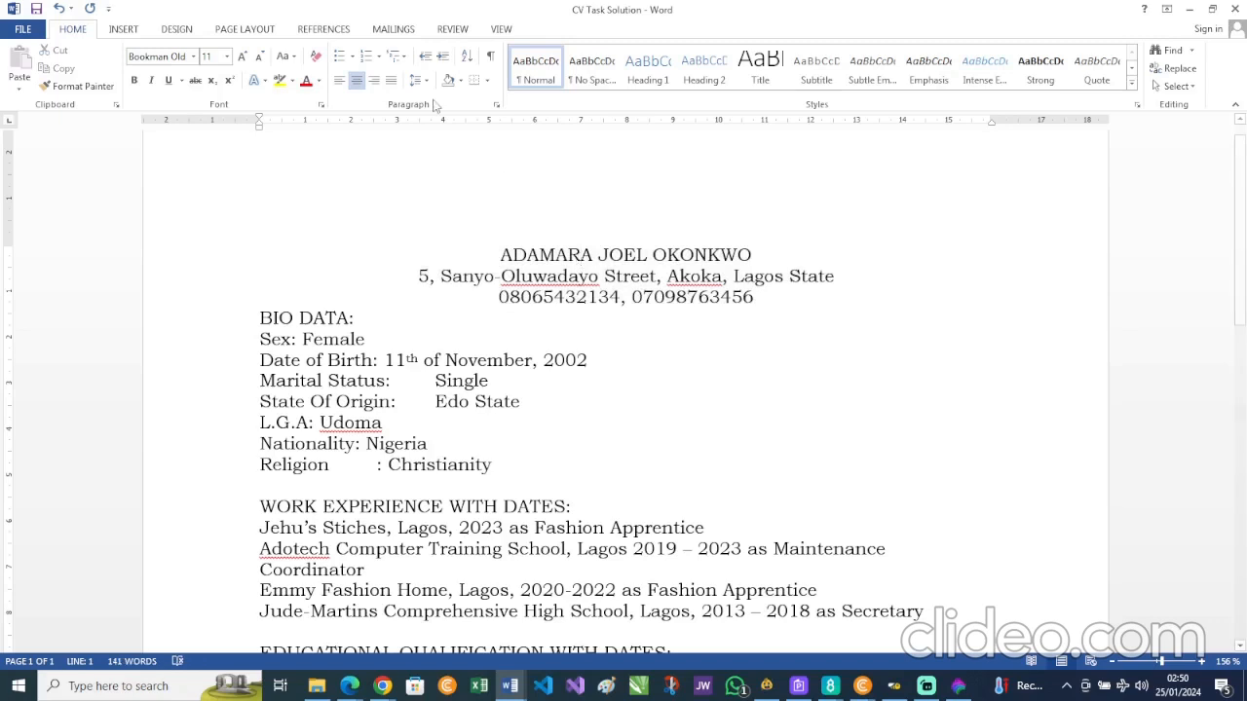
{"action": "left_click", "coordinate": [244, 30]}
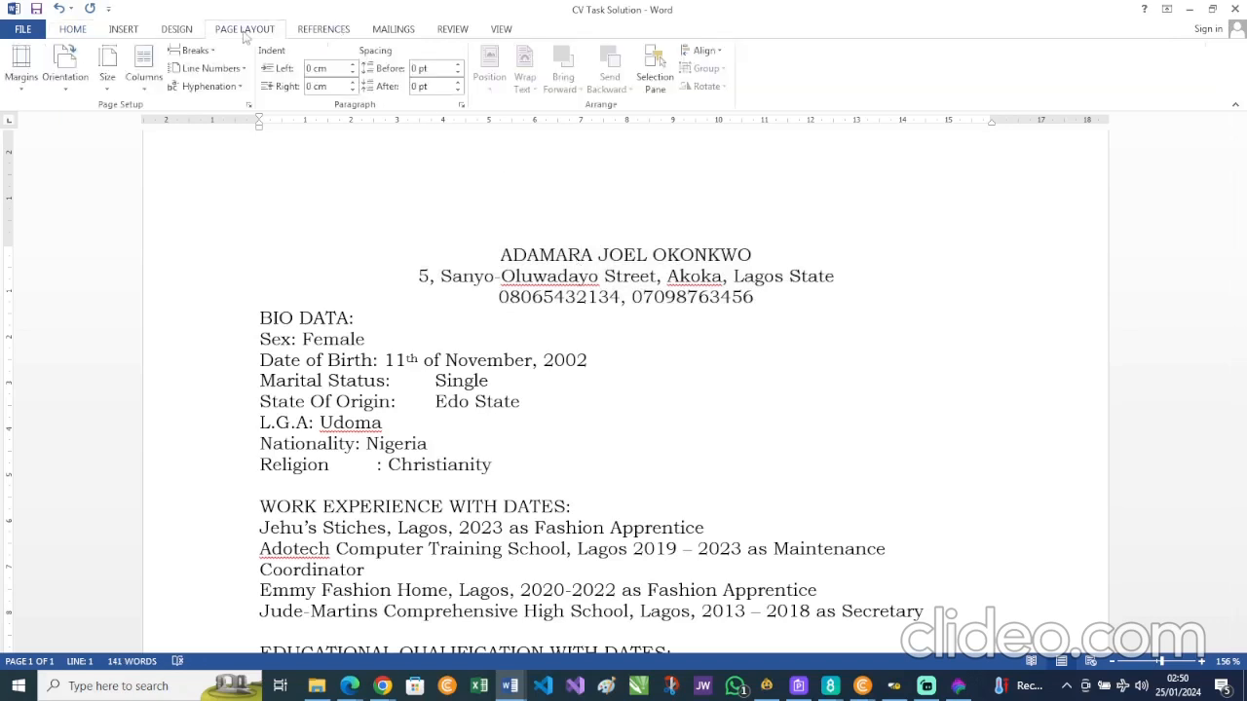
{"action": "left_click", "coordinate": [109, 78]}
{"action": "left_click", "coordinate": [114, 80]}
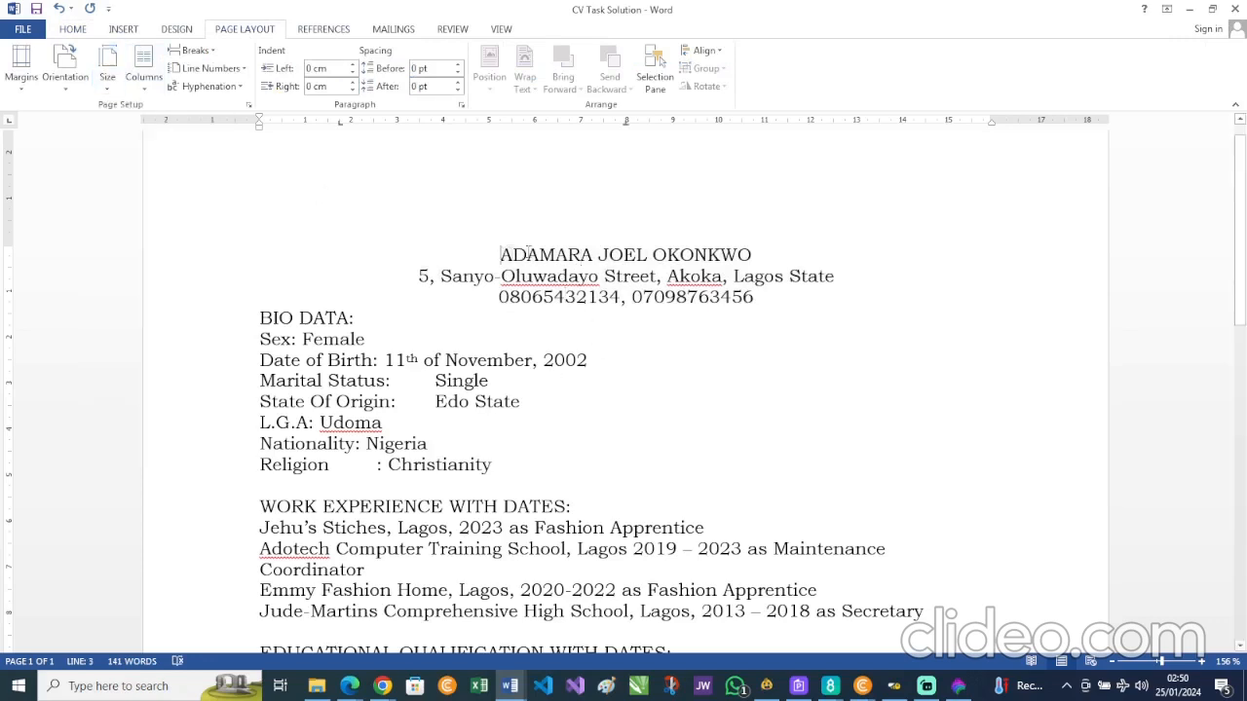
- Make the full name in the CV heading bold and enlarge it to font size 20
{"action": "left_click_drag", "start_coordinate": [499, 254], "coordinate": [760, 254]}
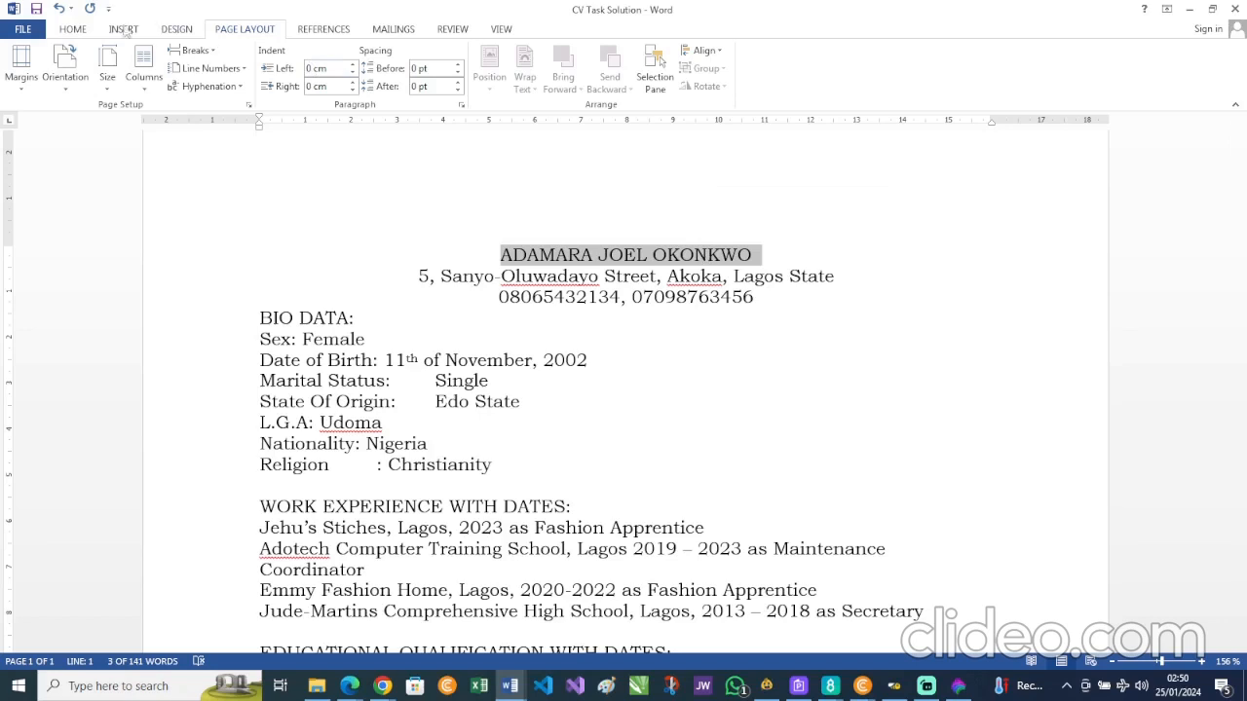
{"action": "left_click", "coordinate": [73, 31]}
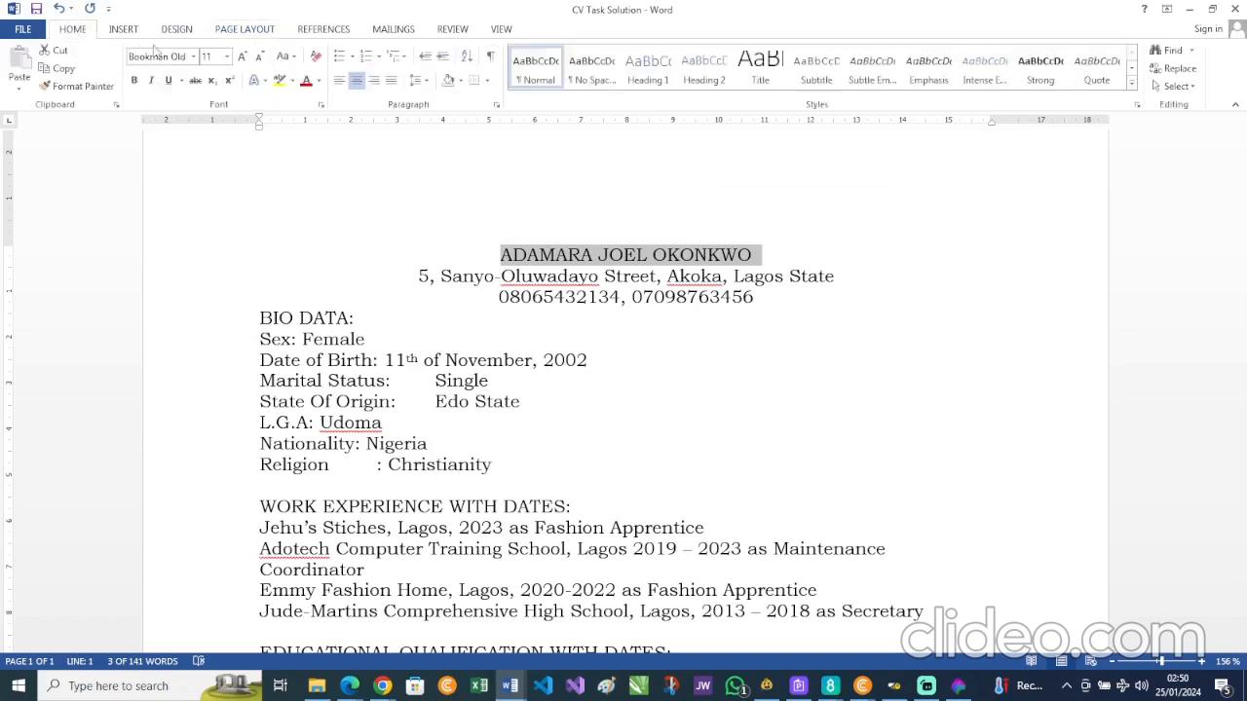
{"action": "left_click", "coordinate": [135, 81]}
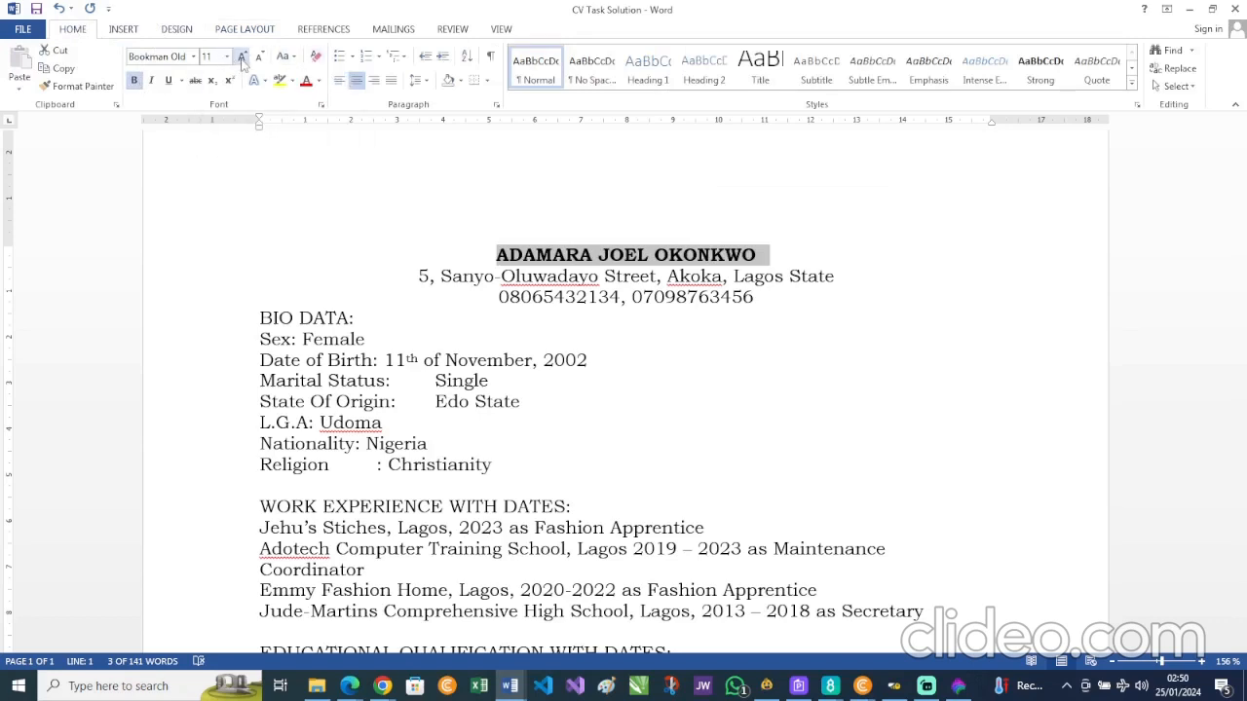
{"action": "left_click", "coordinate": [242, 58]}
{"action": "left_click", "coordinate": [242, 58]}
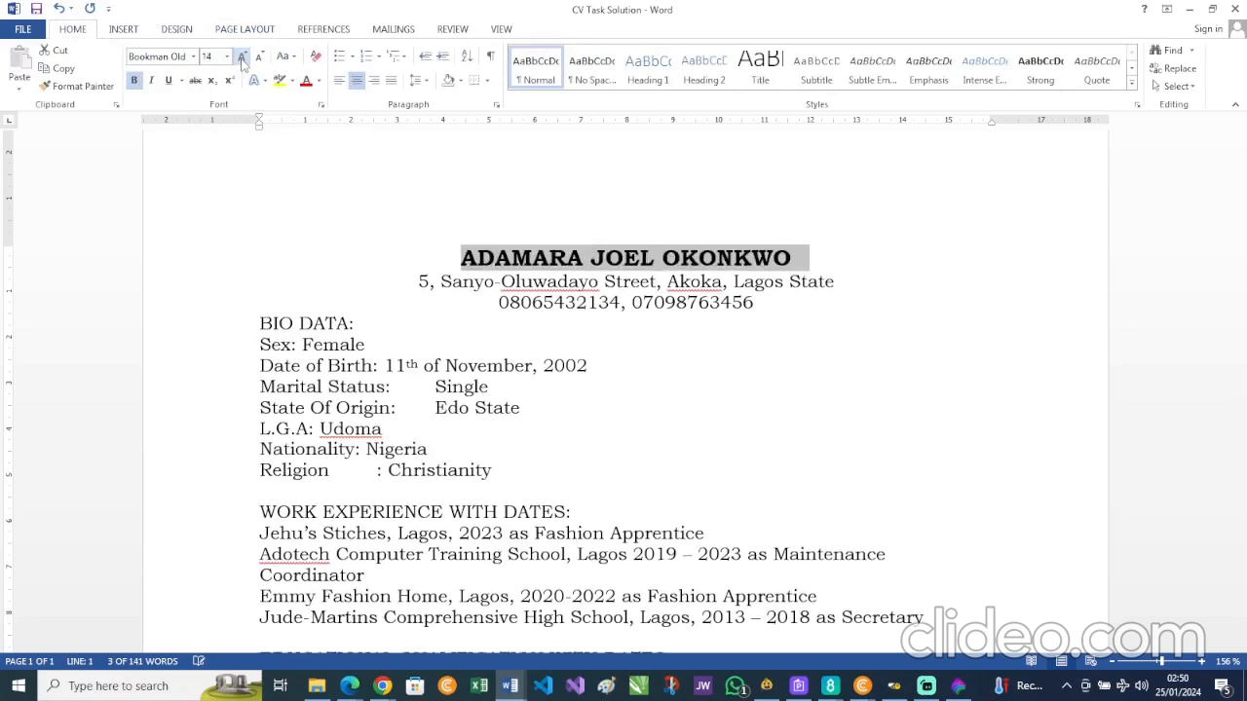
{"action": "left_click", "coordinate": [242, 59]}
{"action": "left_click", "coordinate": [241, 59]}
{"action": "left_click", "coordinate": [241, 58]}
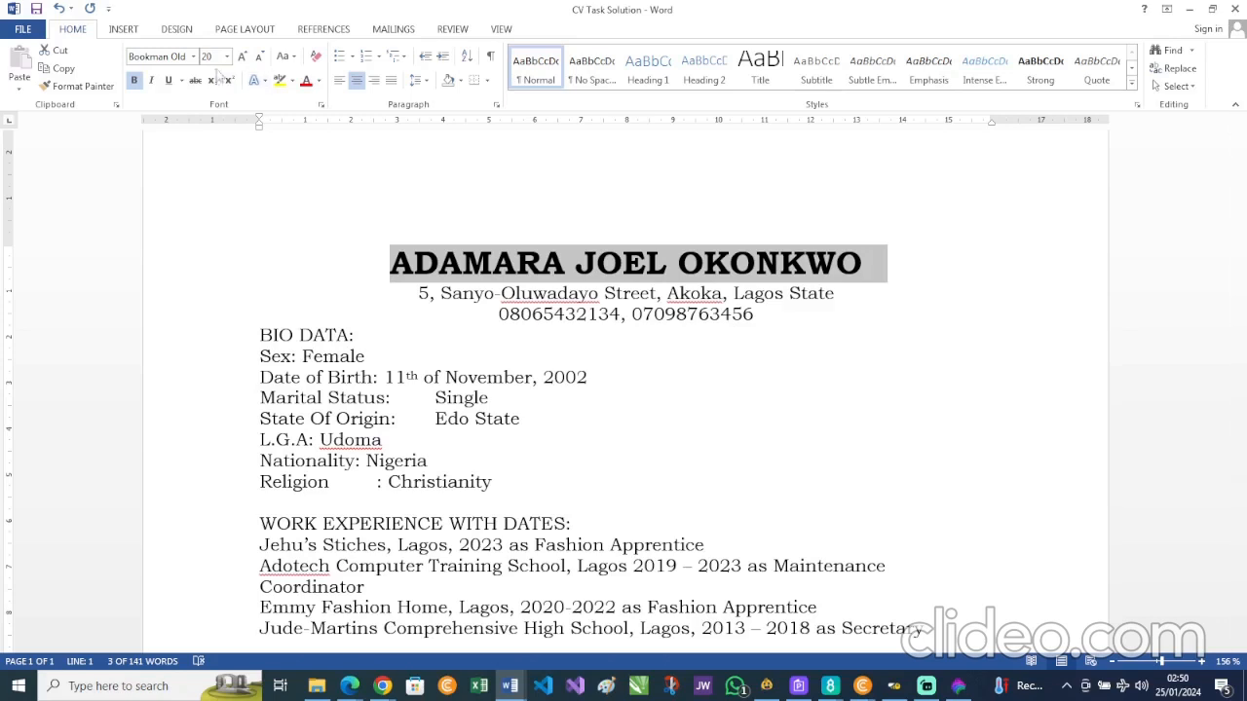
{"action": "left_click", "coordinate": [506, 277]}
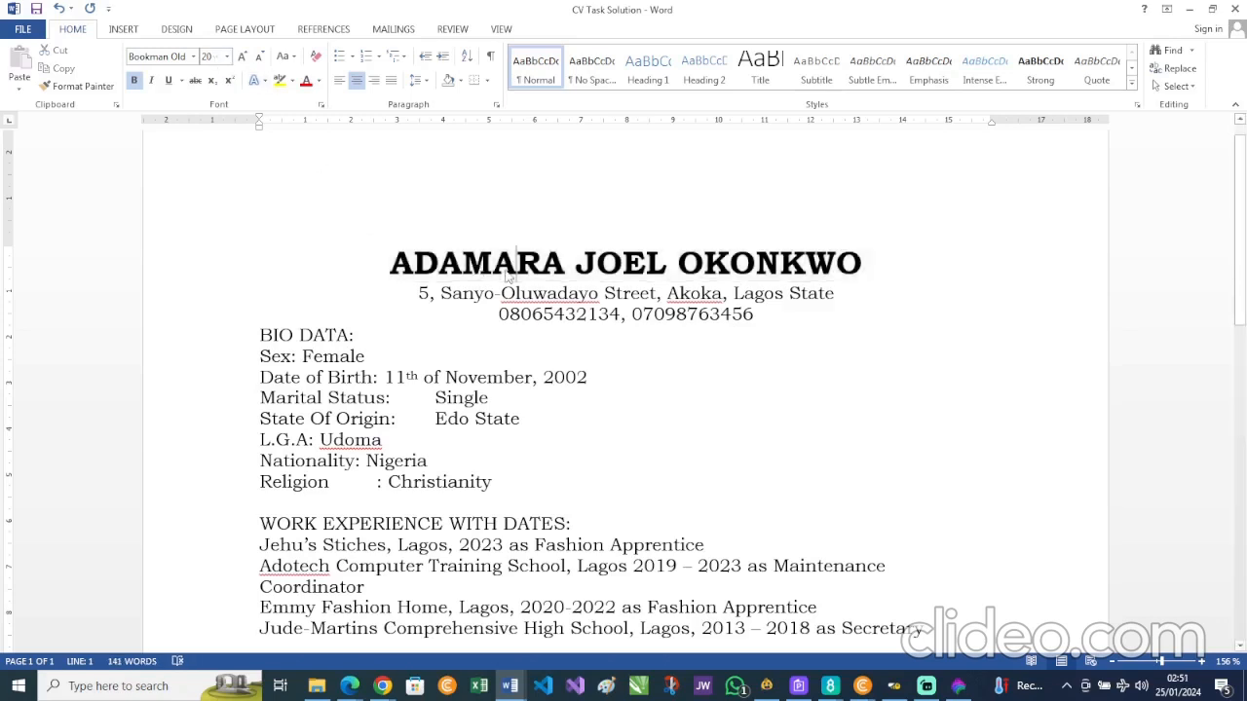
- Add space after the phone number paragraph to separate the CV heading from the BIO DATA section
{"action": "scroll", "coordinate": [506, 273], "scroll_direction": "down", "scroll_amount": 2}
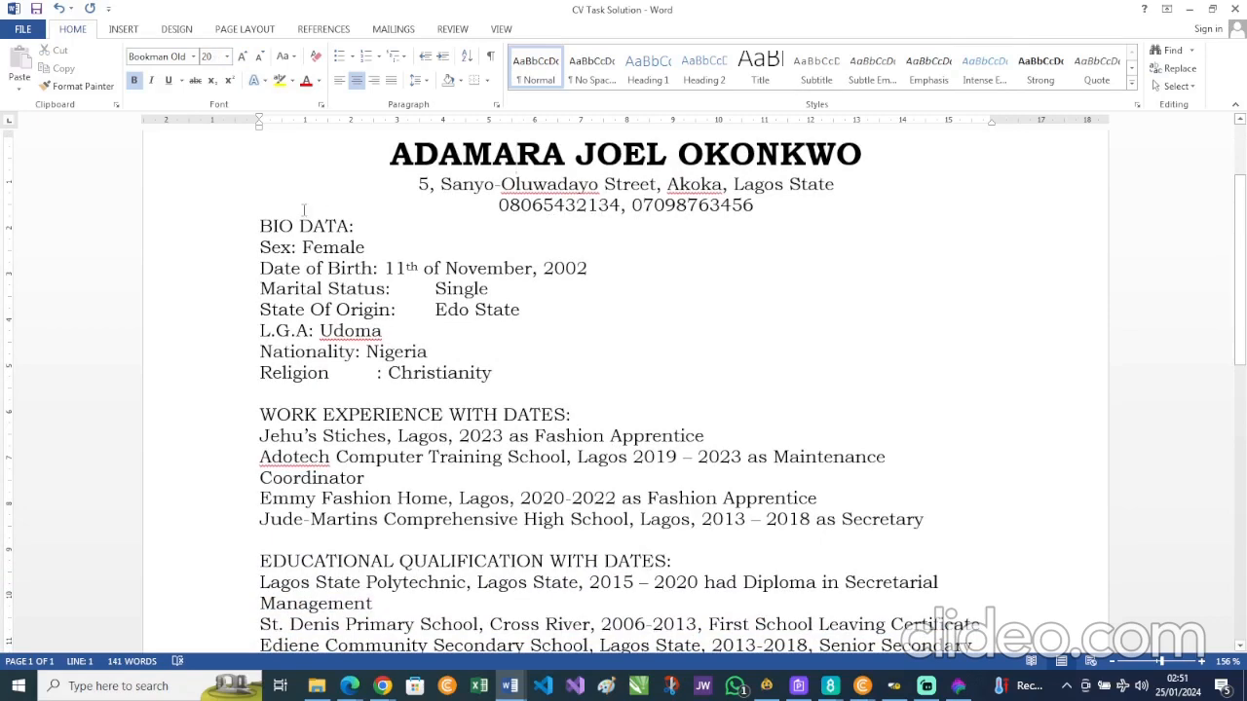
{"action": "scroll", "coordinate": [266, 216], "scroll_direction": "down", "scroll_amount": 1}
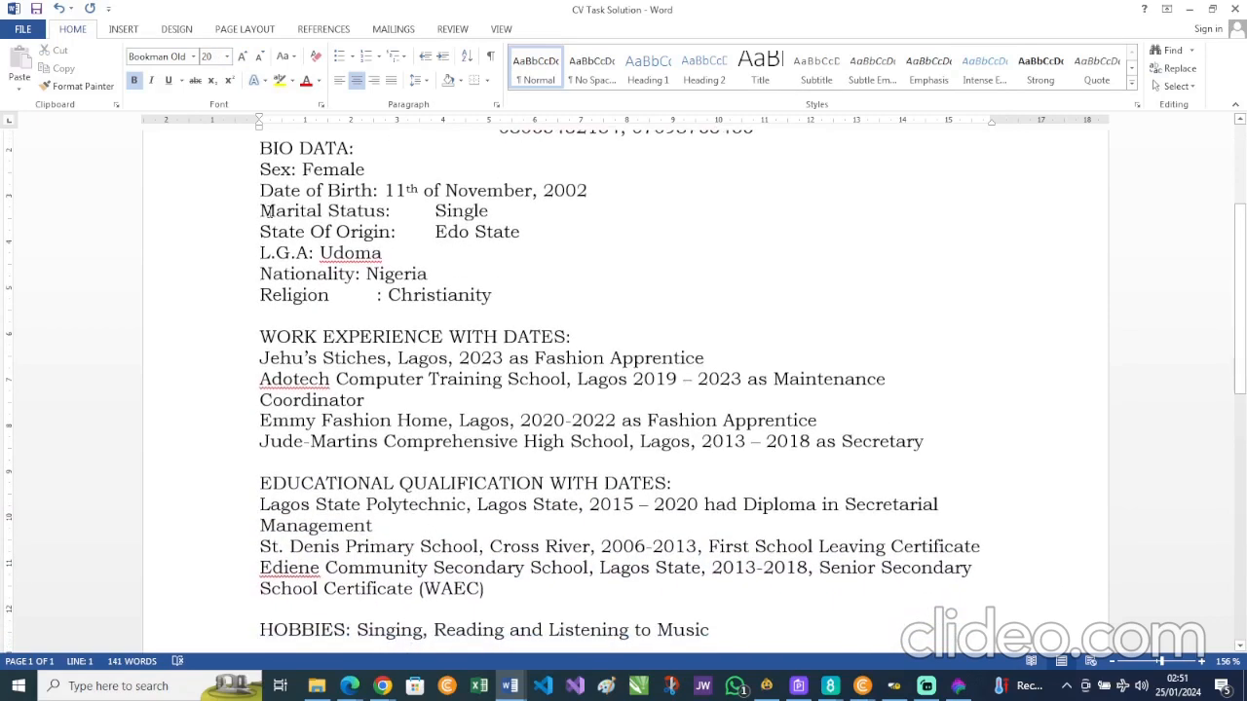
{"action": "scroll", "coordinate": [270, 195], "scroll_direction": "up", "scroll_amount": 1}
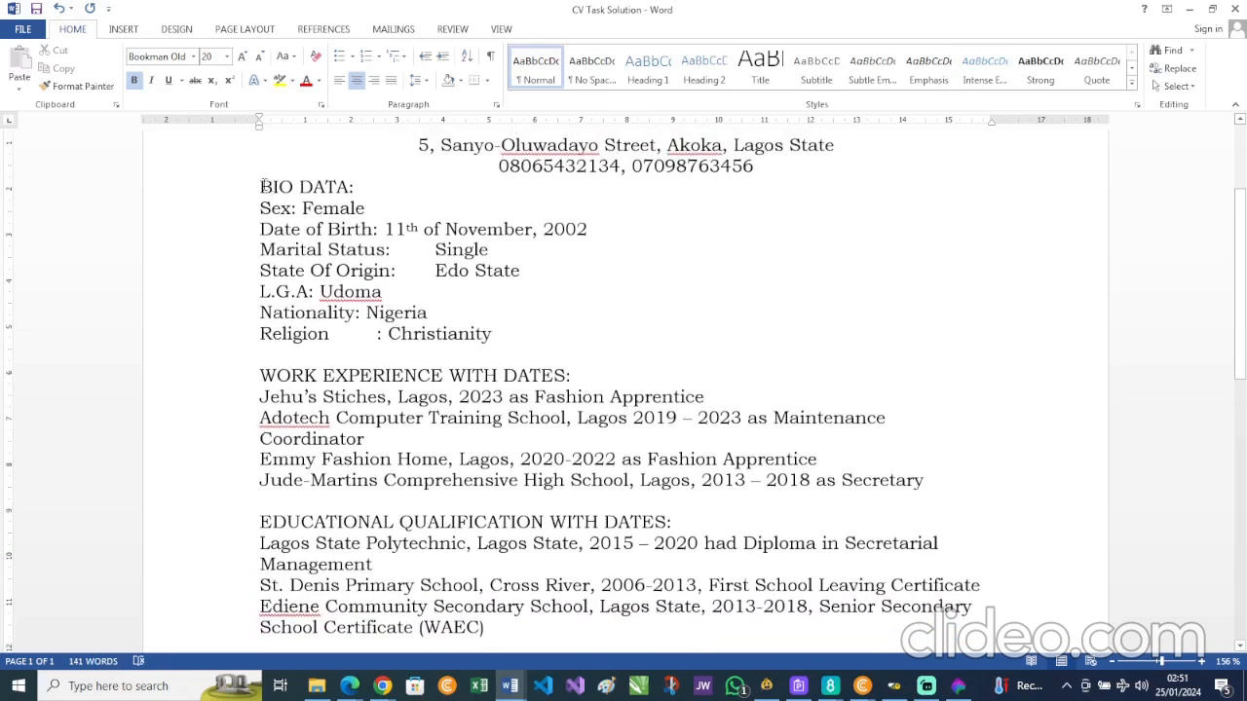
{"action": "left_click", "coordinate": [499, 166]}
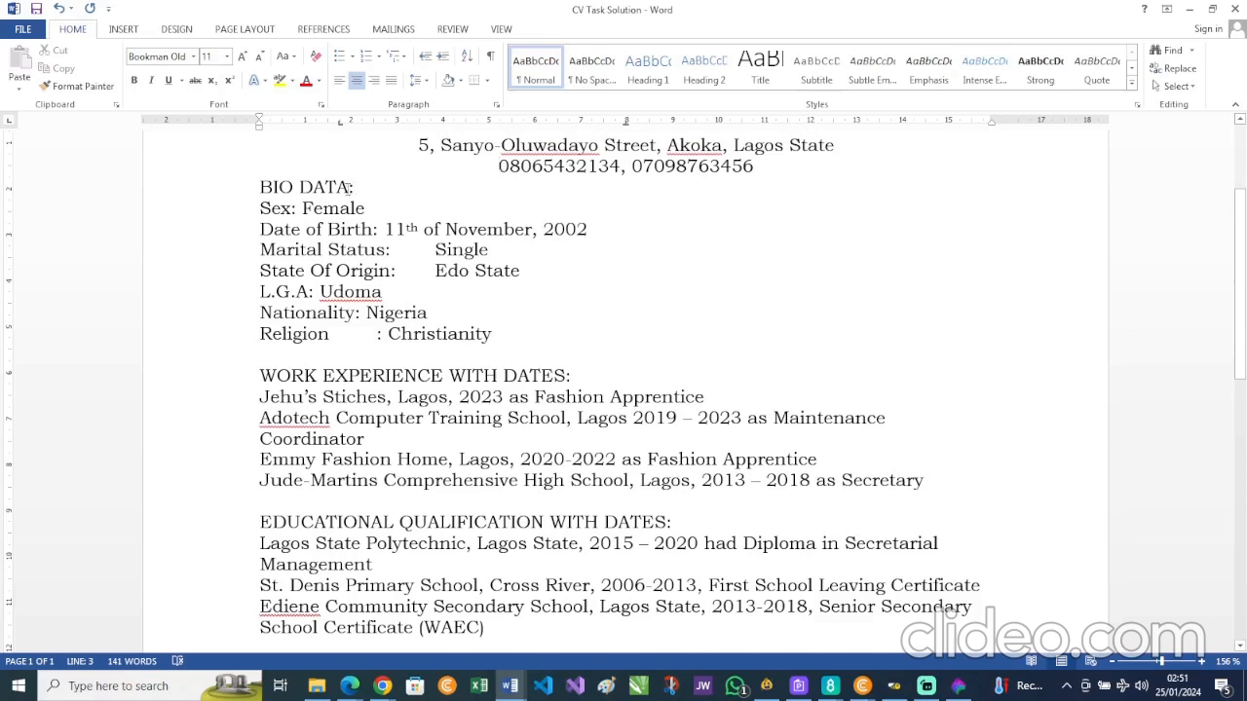
{"action": "left_click", "coordinate": [428, 82]}
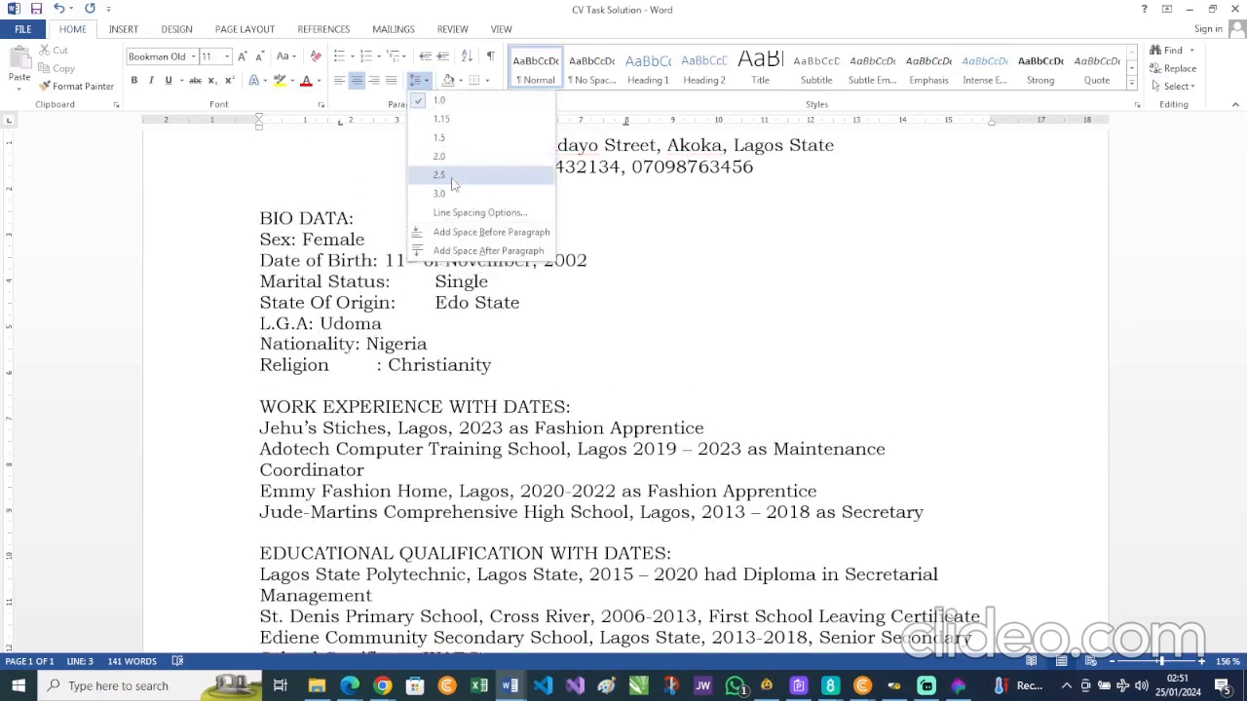
{"action": "left_click", "coordinate": [489, 251]}
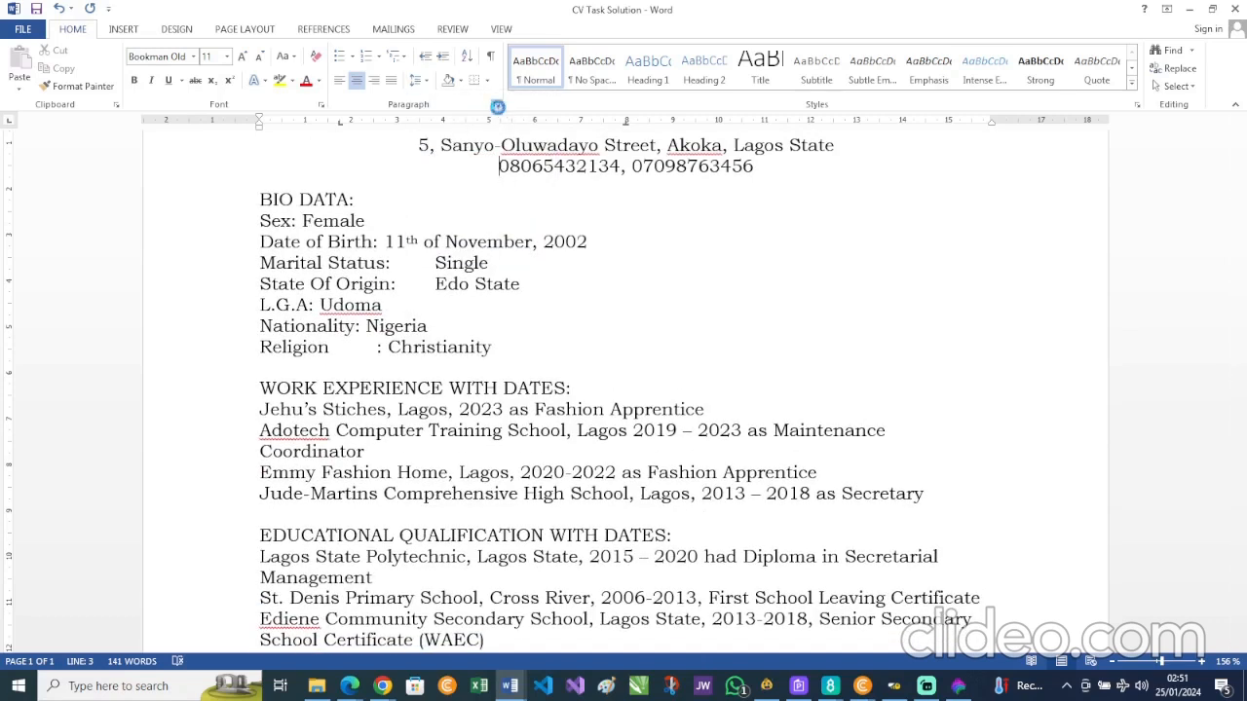
- Remove the space after the phone number paragraph and insert a blank line above the BIO DATA heading instead
{"action": "left_click", "coordinate": [497, 105]}
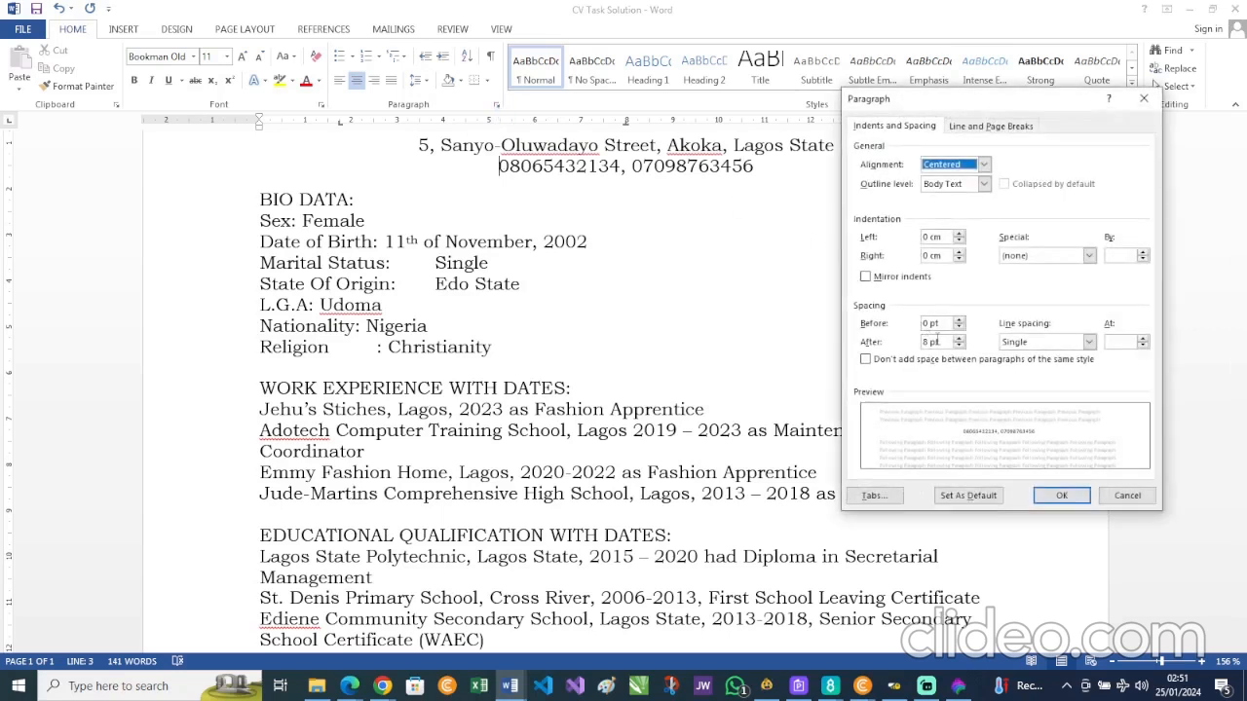
{"action": "left_click", "coordinate": [1069, 496]}
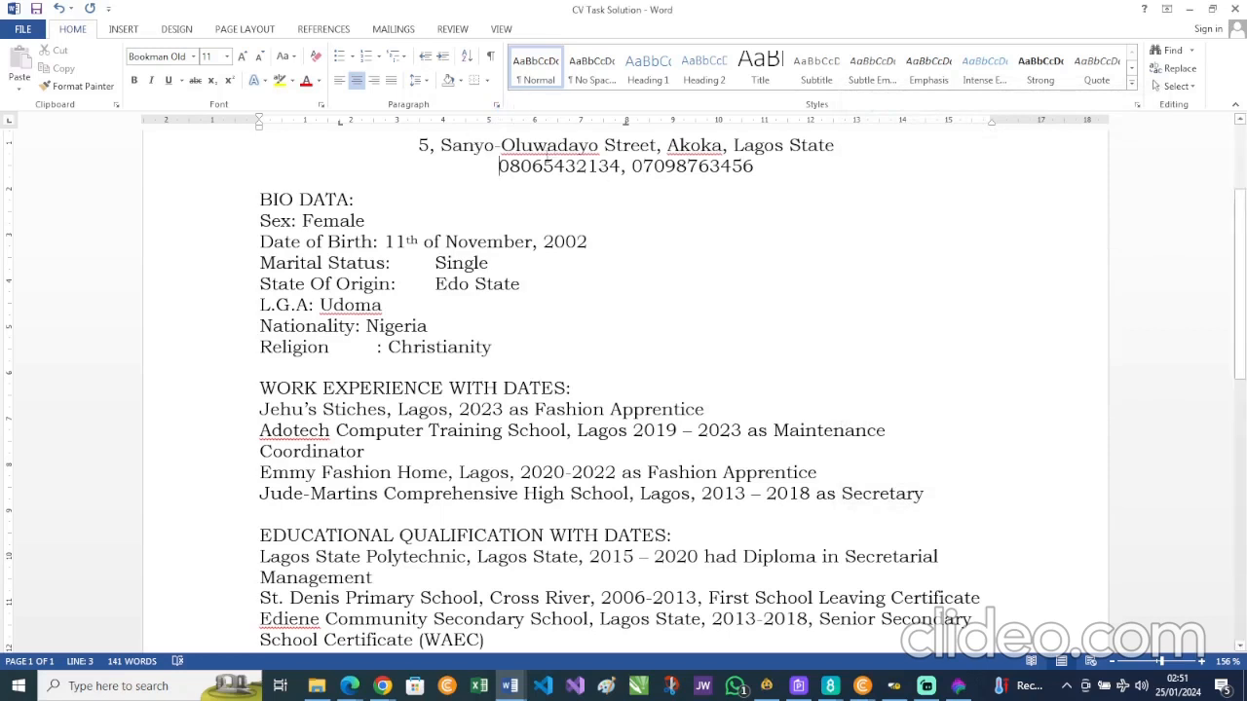
{"action": "left_click_drag", "start_coordinate": [498, 166], "coordinate": [760, 168]}
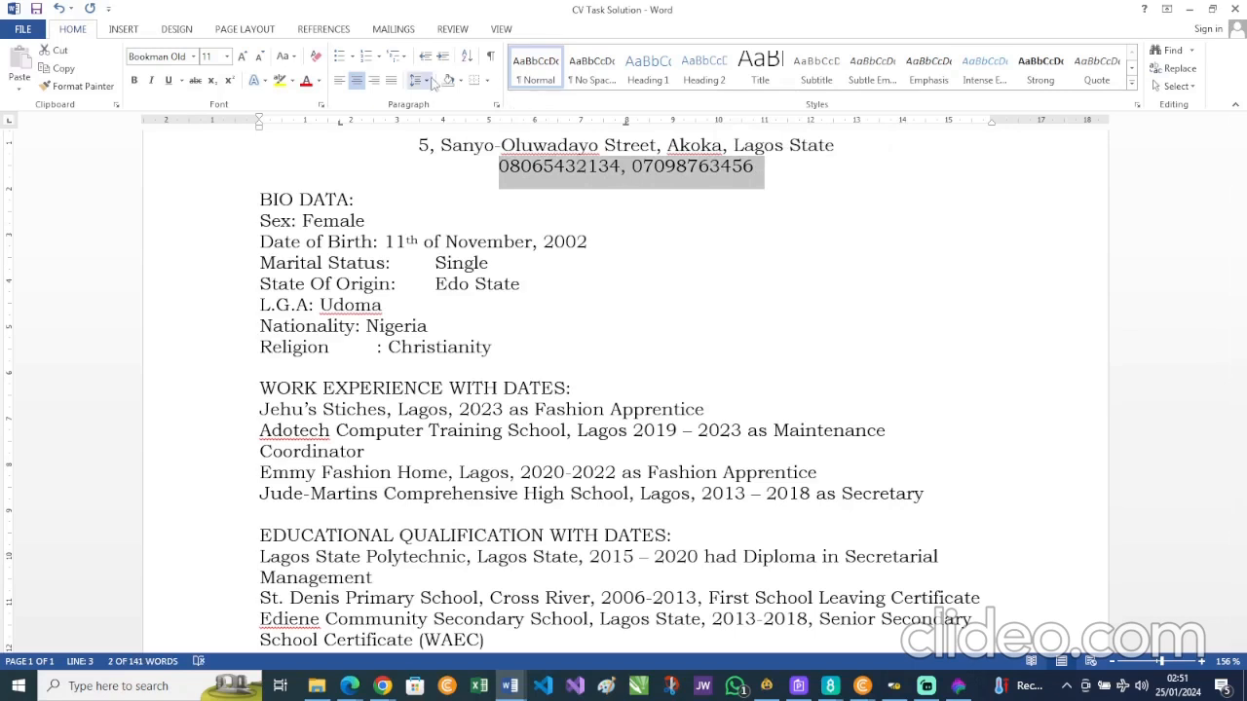
{"action": "left_click", "coordinate": [429, 82]}
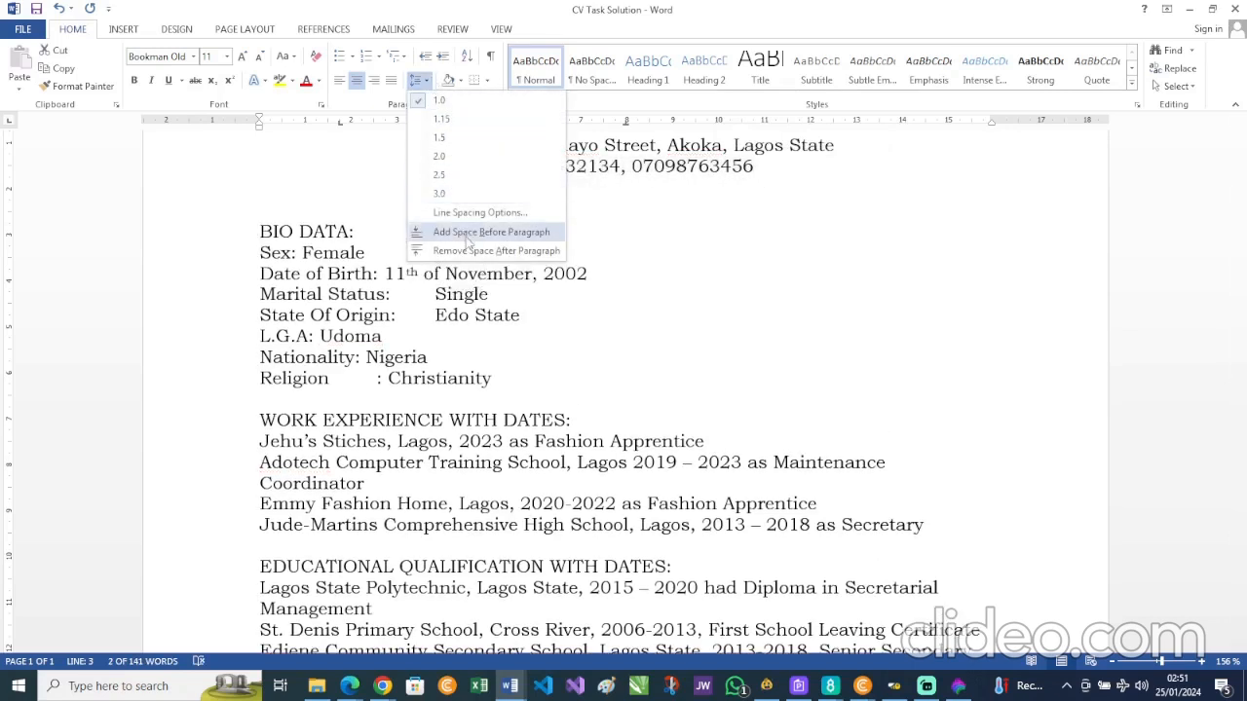
{"action": "left_click", "coordinate": [487, 251]}
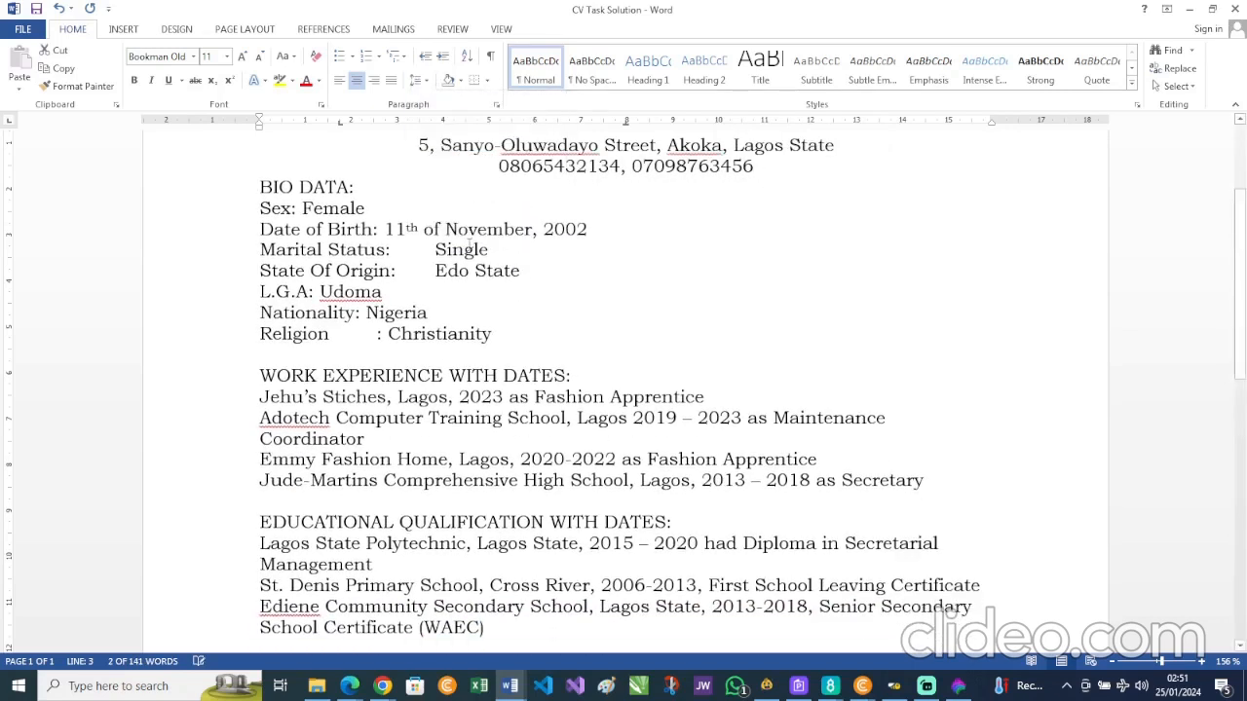
{"action": "left_click", "coordinate": [261, 187]}
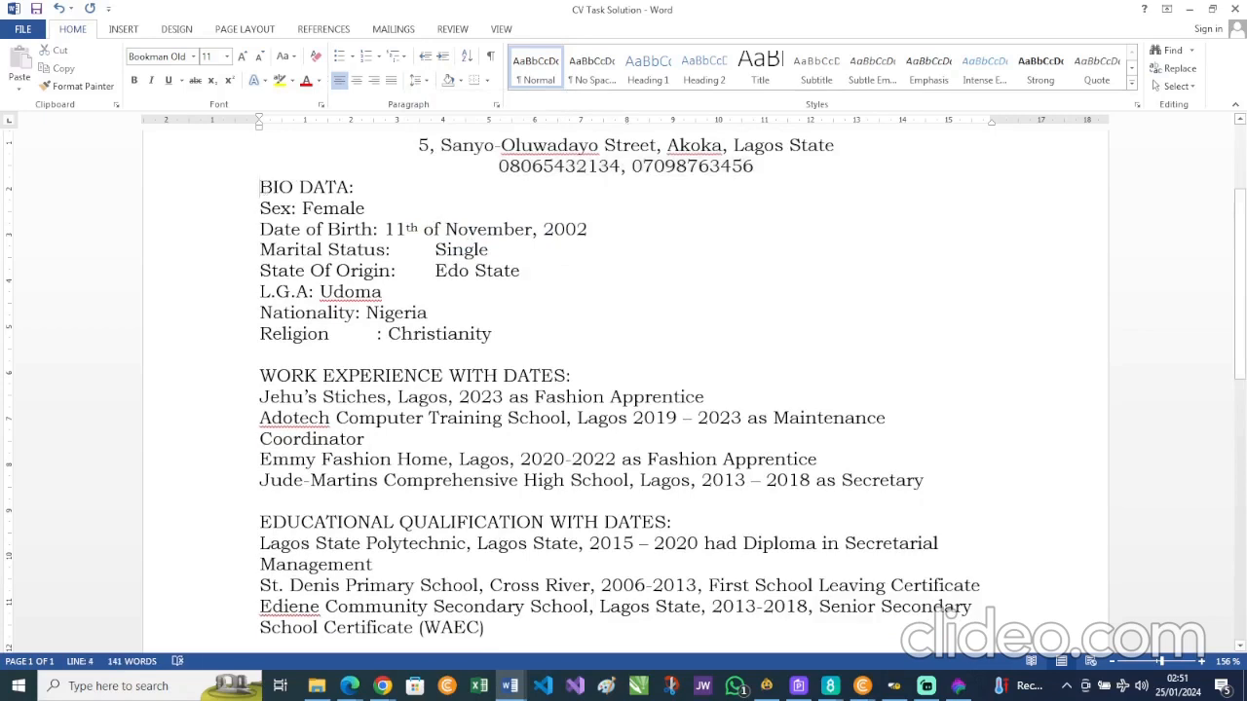
{"action": "key", "text": "Return"}
- Make the BIO DATA heading bold
{"action": "scroll", "coordinate": [623, 390], "scroll_direction": "down", "scroll_amount": 1}
{"action": "scroll", "coordinate": [624, 389], "scroll_direction": "up", "scroll_amount": 2}
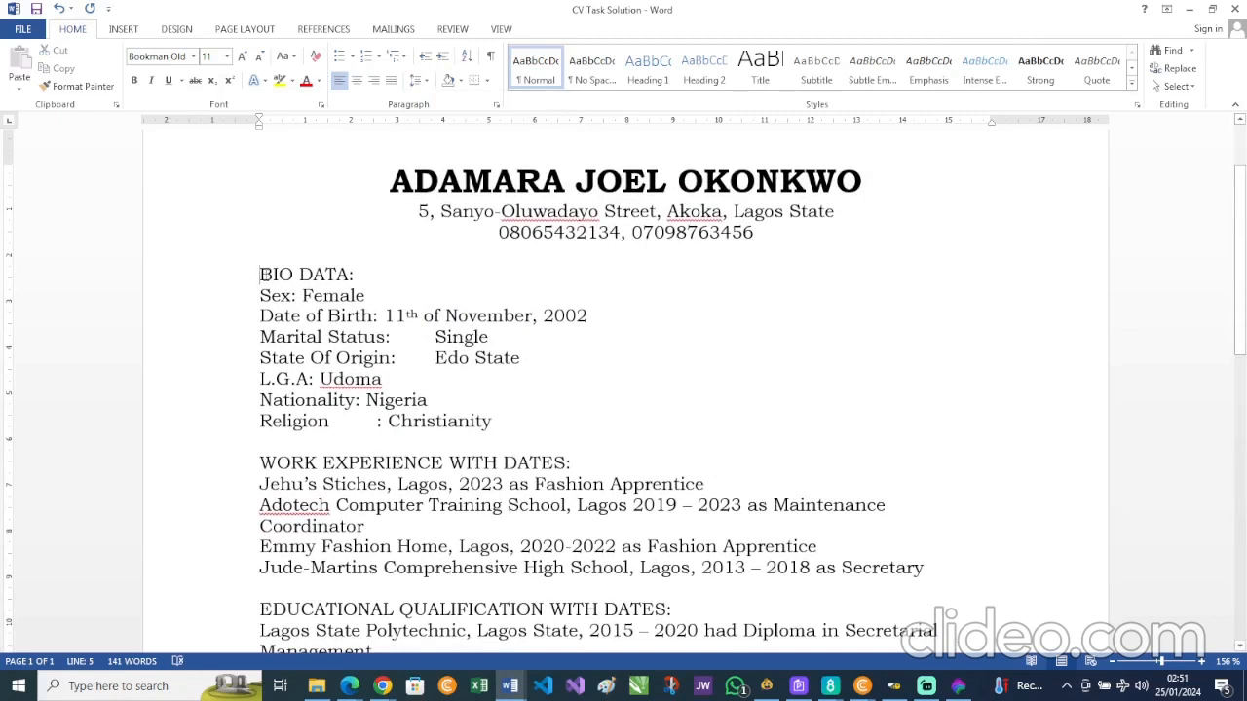
{"action": "left_click_drag", "start_coordinate": [261, 274], "coordinate": [362, 274]}
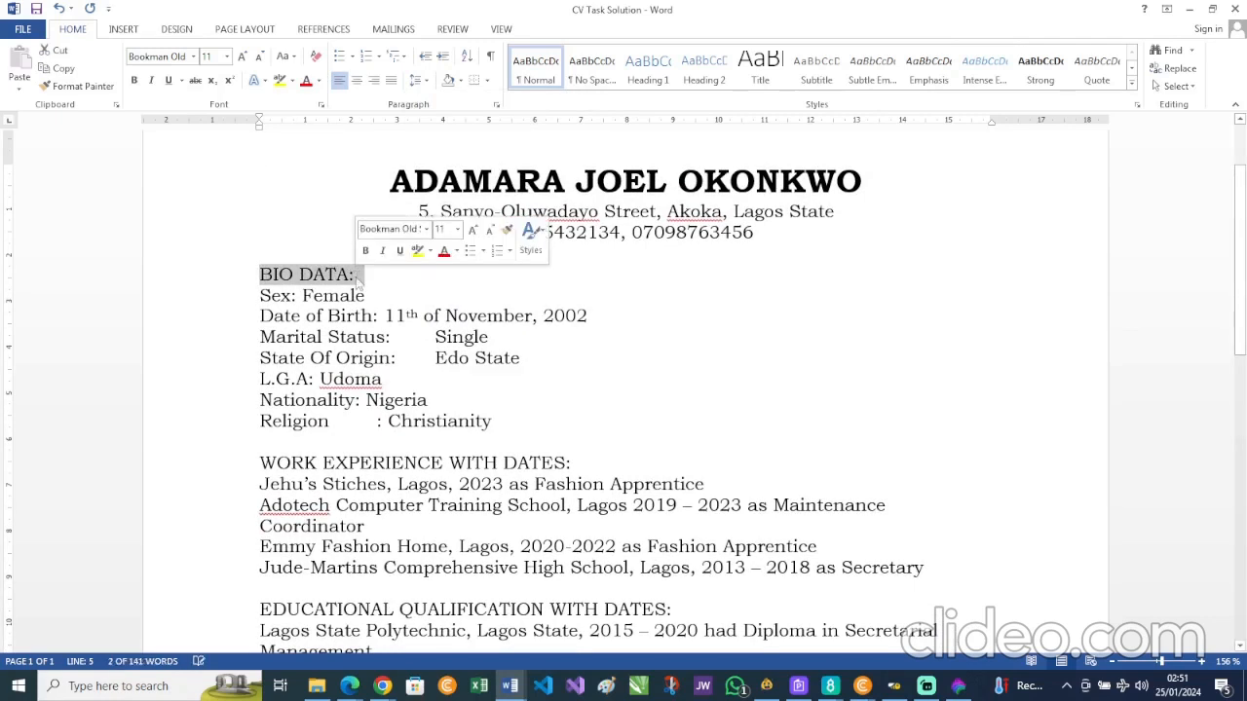
{"action": "left_click", "coordinate": [366, 251]}
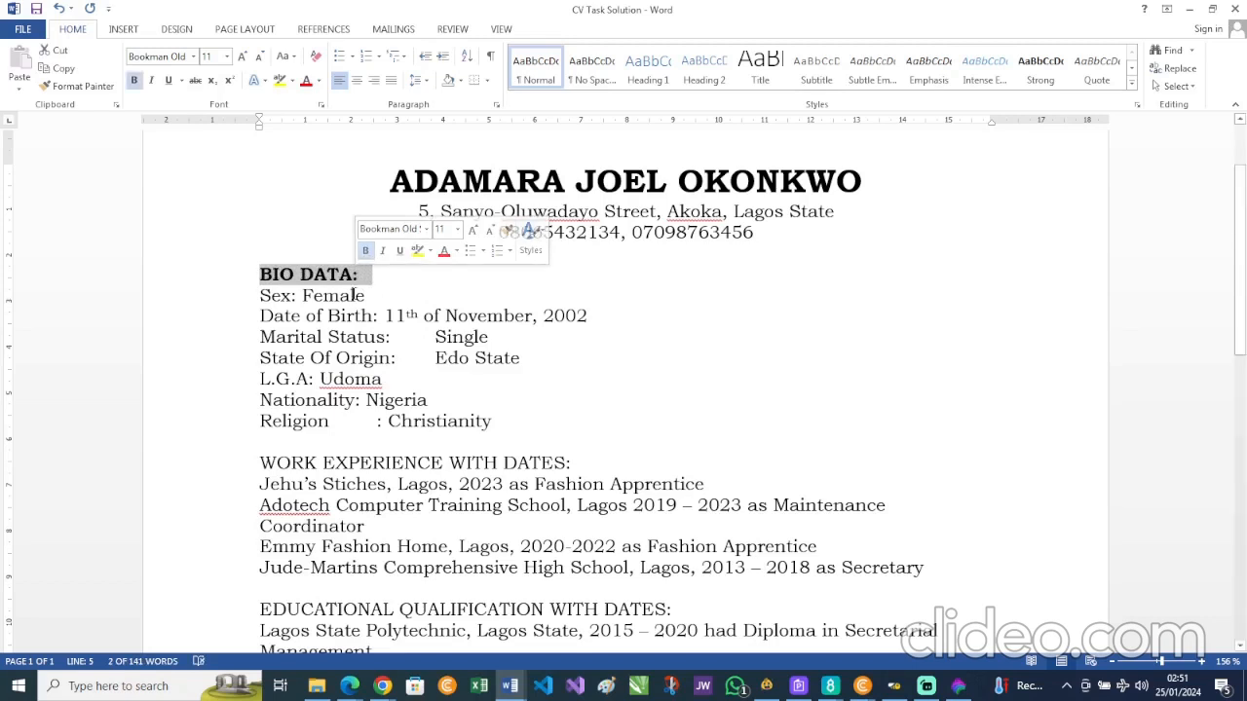
- Set the line spacing of the BIO DATA entries from Sex to Religion to 1.5
{"action": "left_click", "coordinate": [260, 295]}
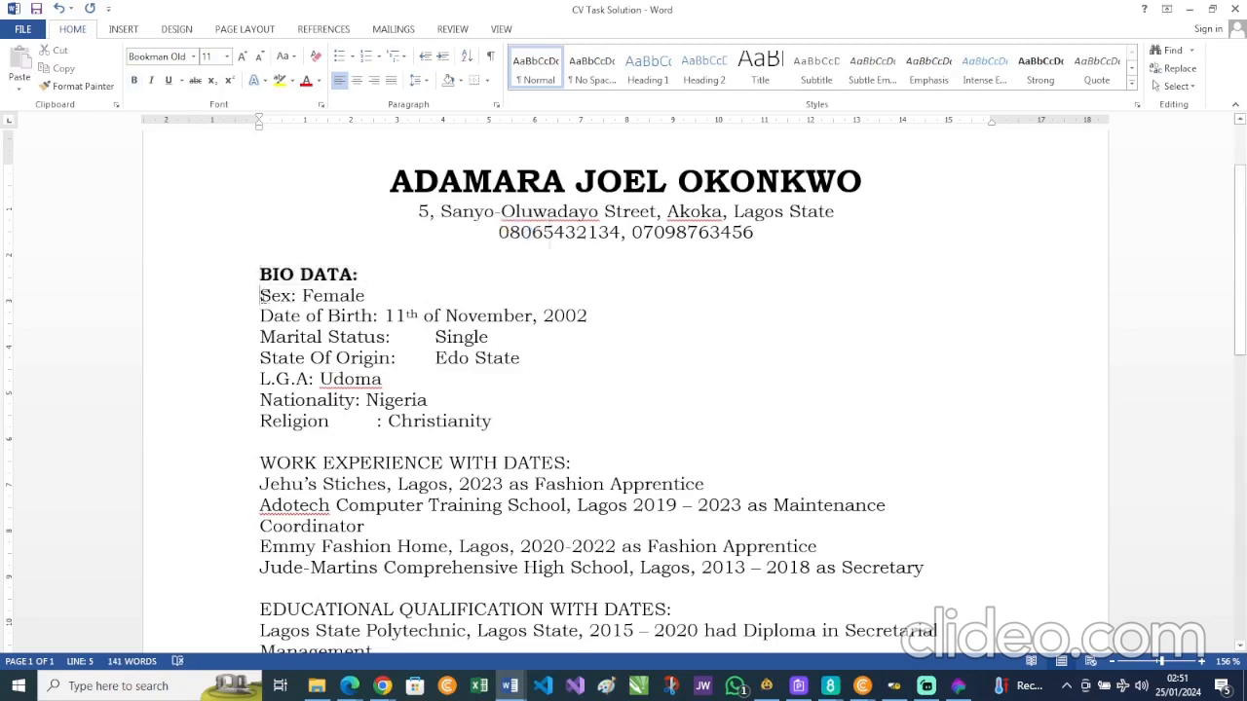
{"action": "left_click_drag", "start_coordinate": [261, 295], "coordinate": [510, 424]}
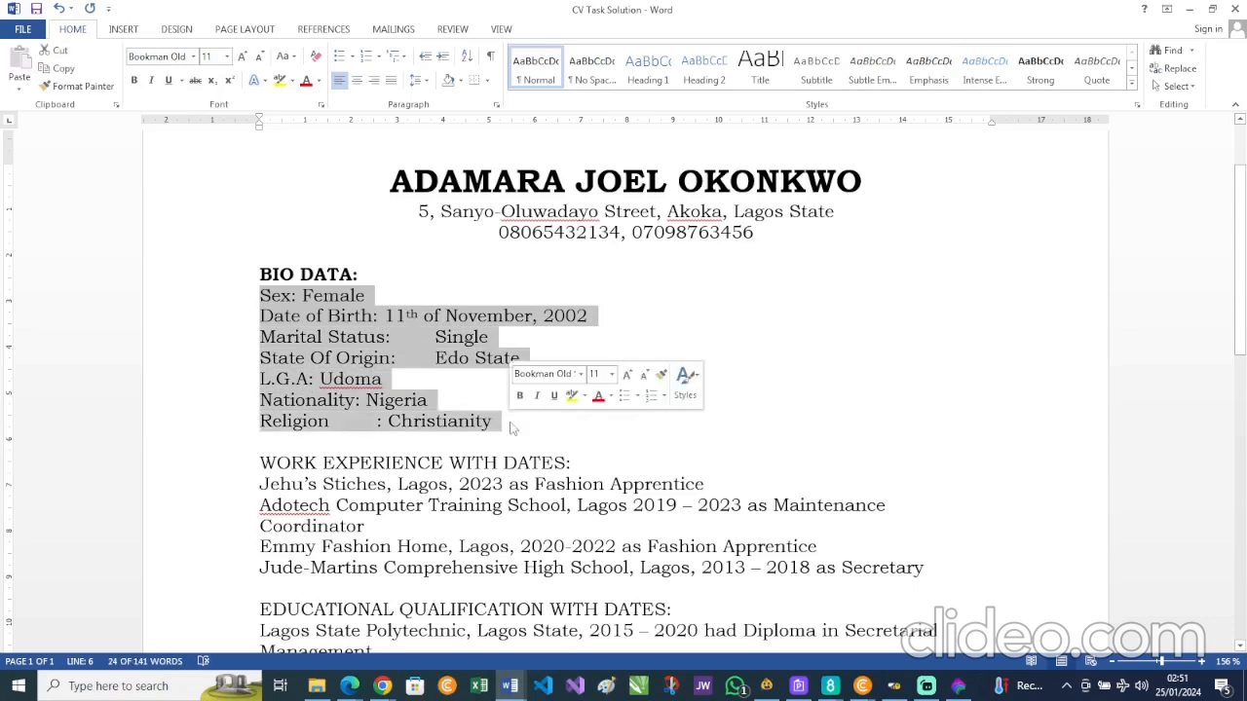
{"action": "left_click", "coordinate": [427, 82]}
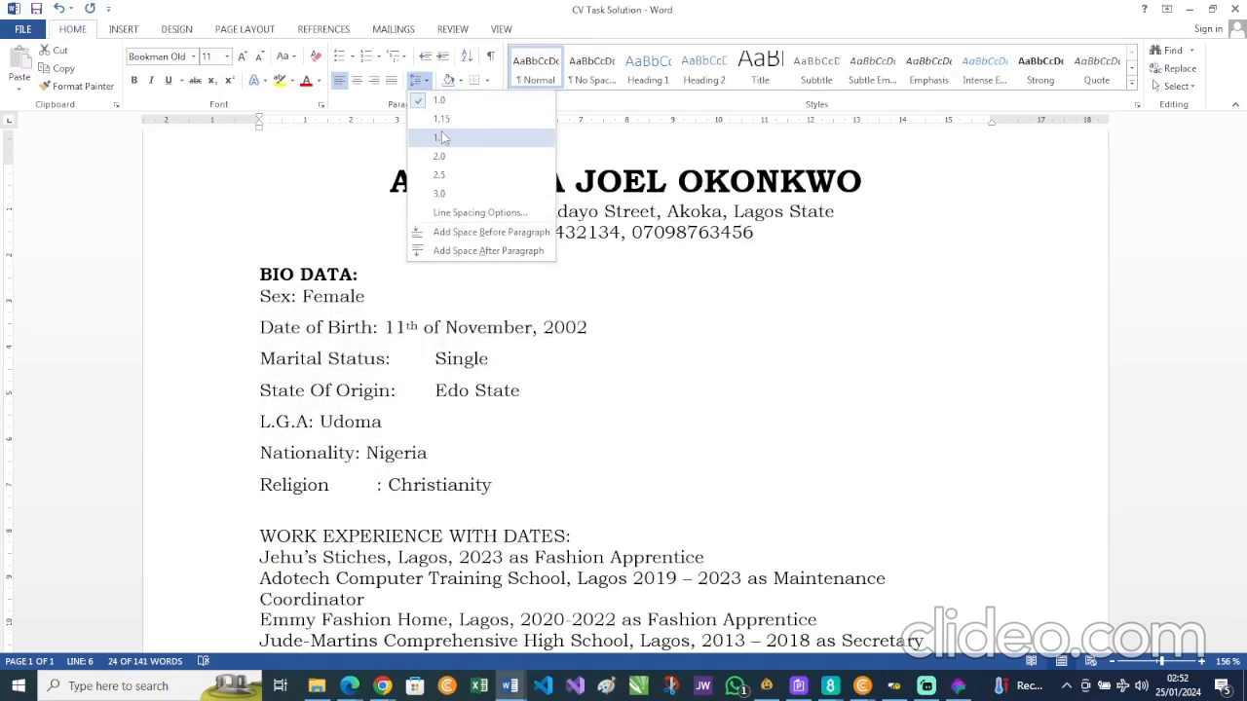
{"action": "left_click", "coordinate": [441, 138]}
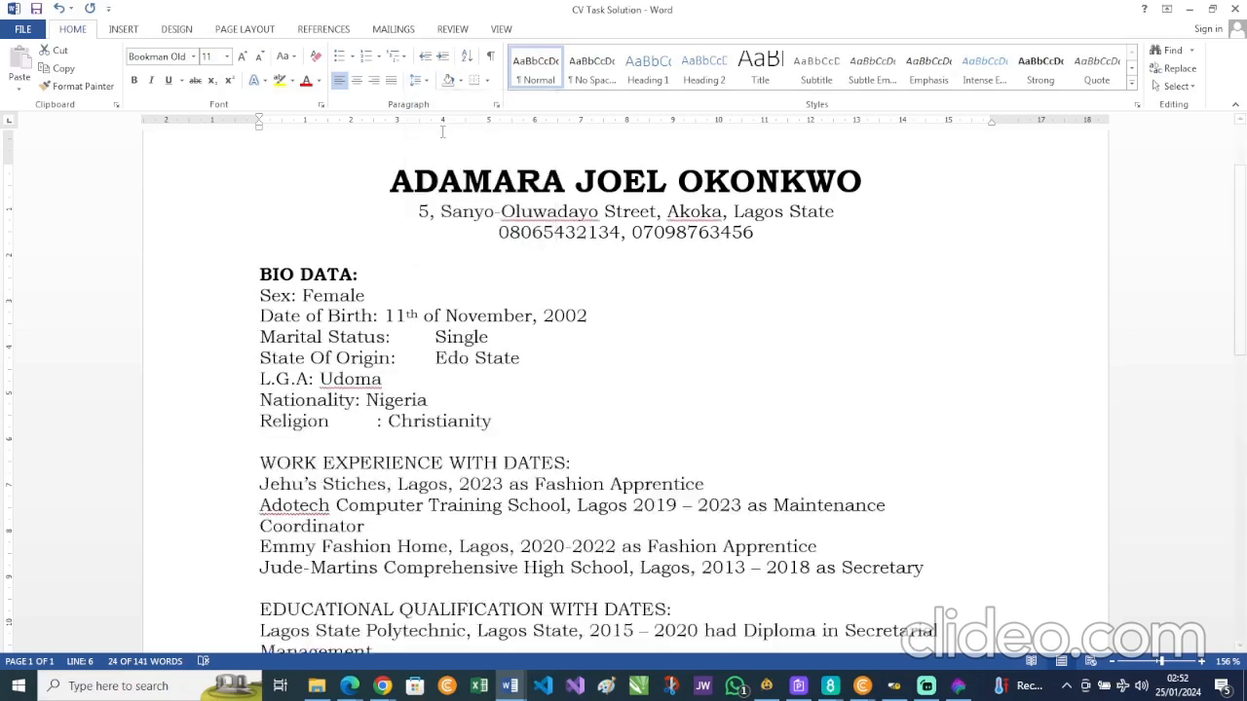
{"action": "left_click", "coordinate": [454, 331]}
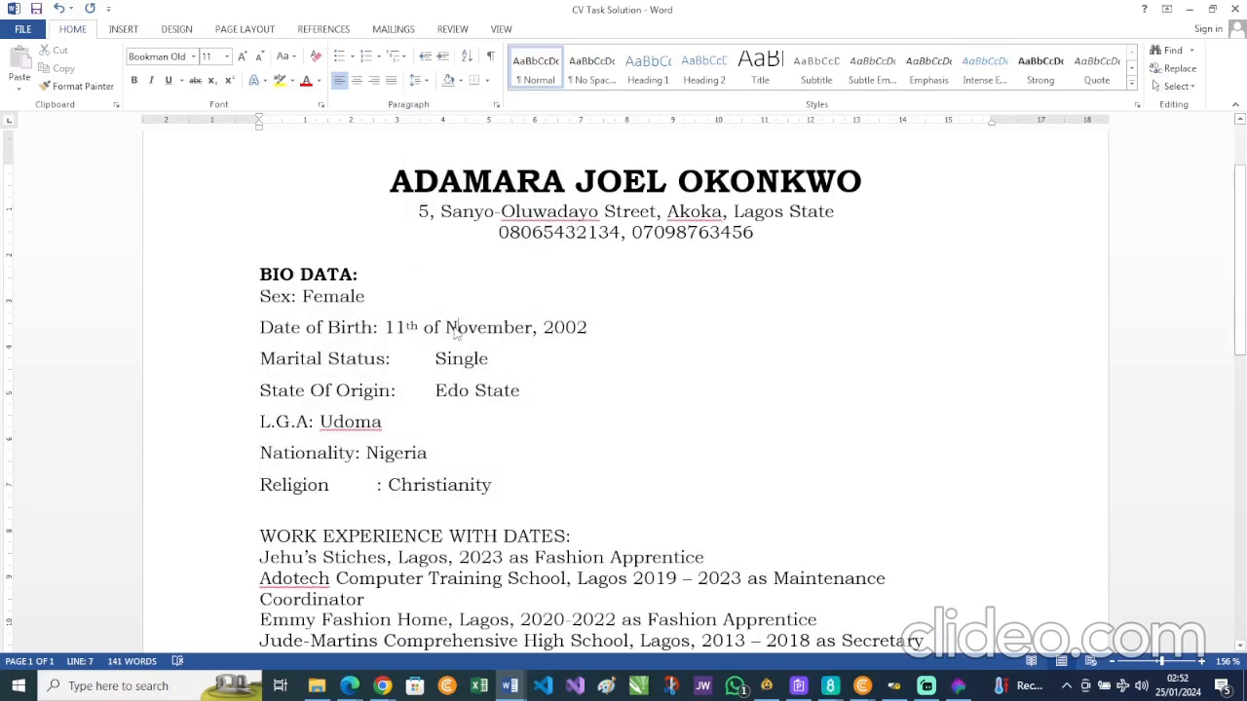
- Insert three tabs before the colon of the Sex entry and one tab before its value to form columns
{"action": "scroll", "coordinate": [454, 330], "scroll_direction": "down", "scroll_amount": 2}
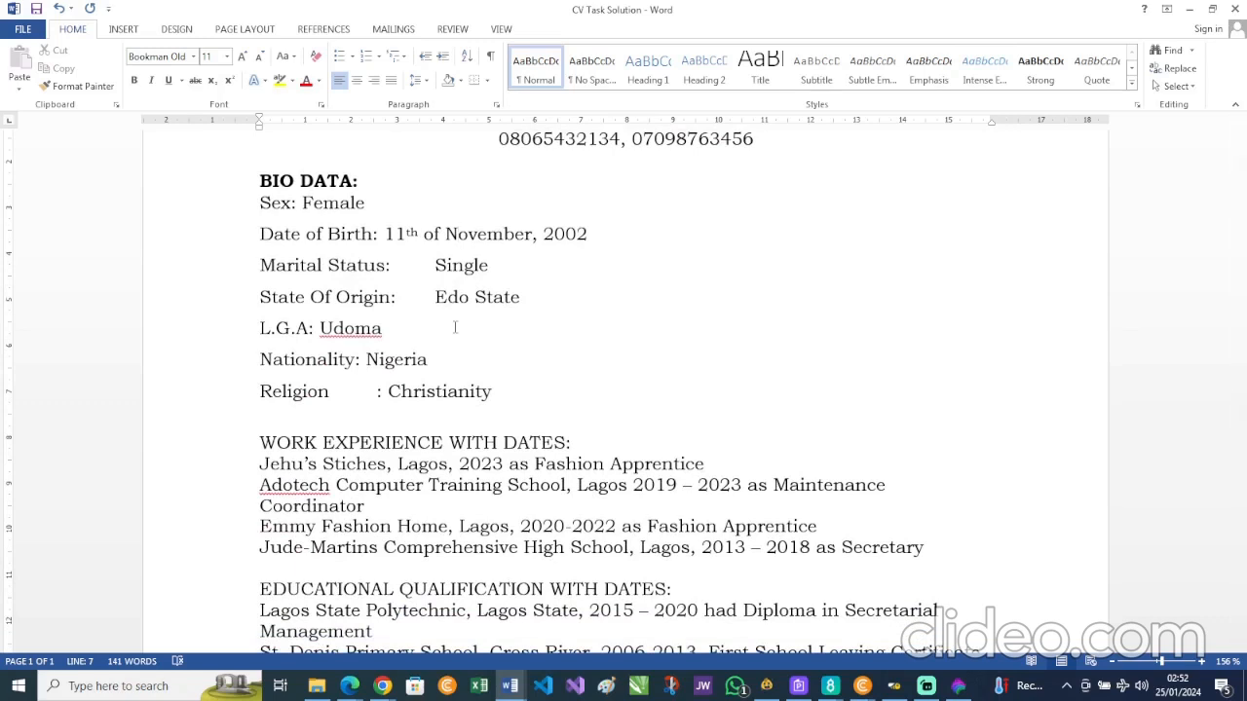
{"action": "left_click", "coordinate": [292, 204]}
{"action": "key", "text": "Tab"}
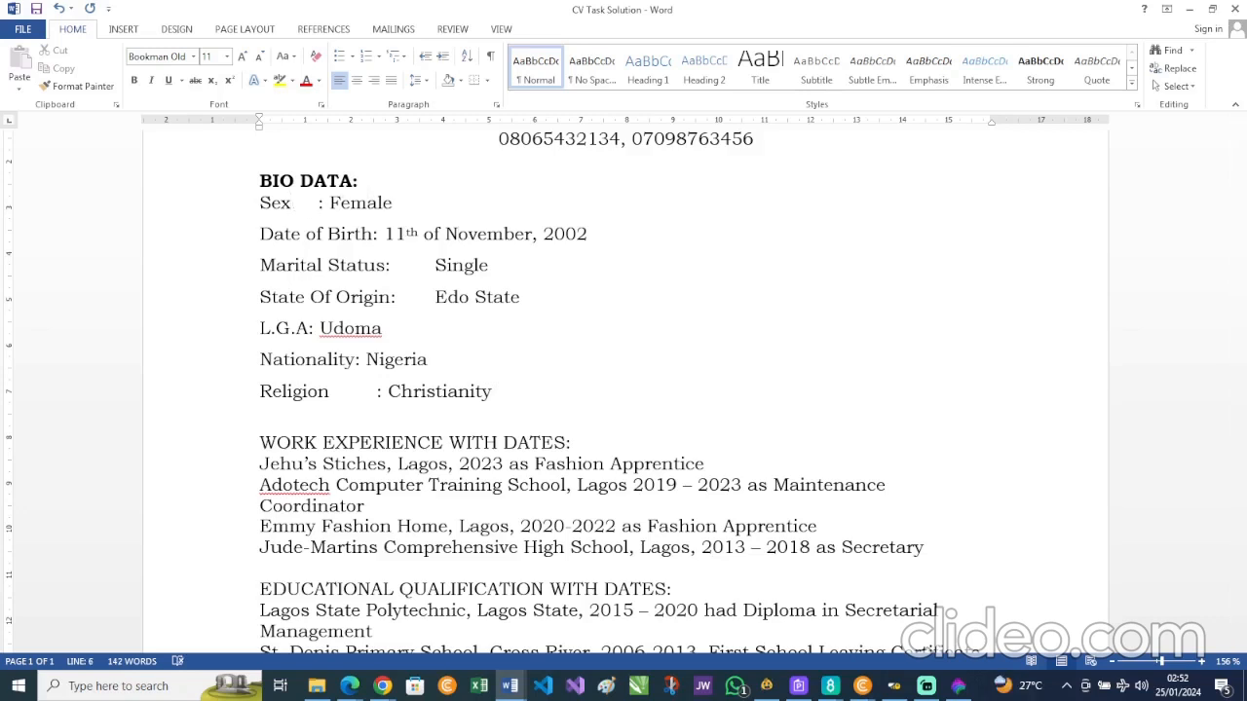
{"action": "key", "text": "Tab"}
{"action": "key", "text": "Tab"}
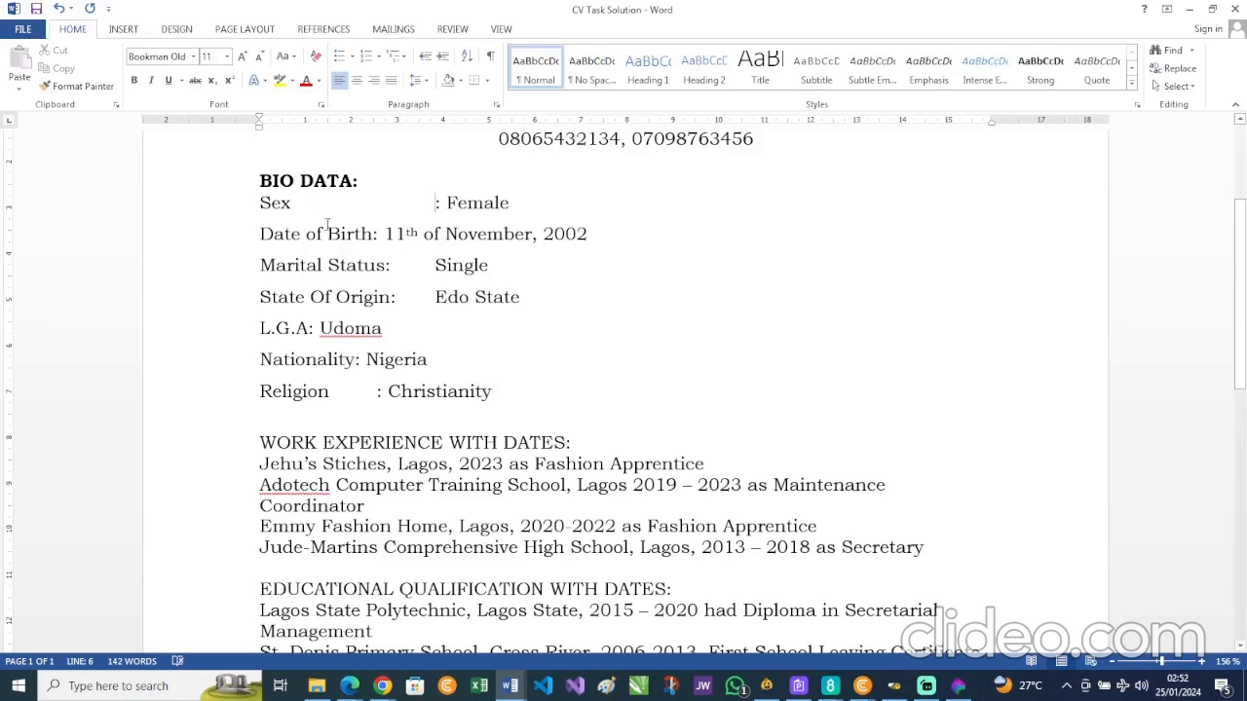
{"action": "left_click", "coordinate": [445, 204]}
{"action": "key", "text": "Tab"}
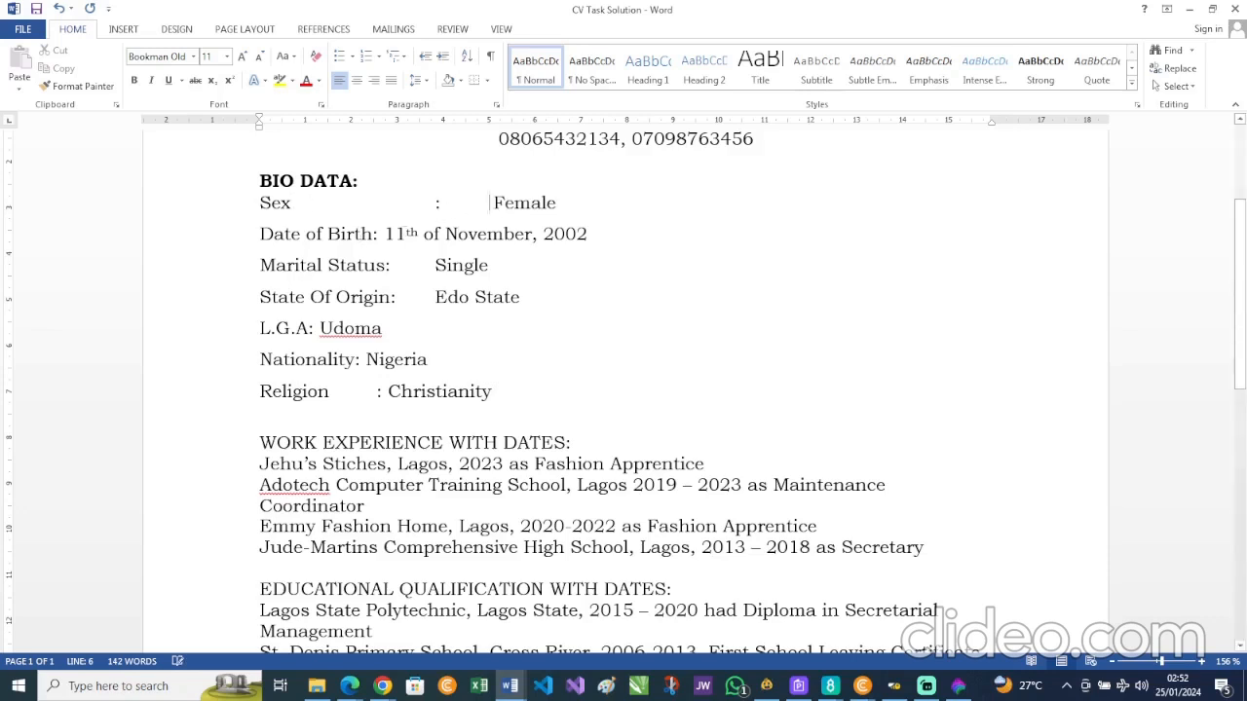
- Align the Date of Birth entry's colon and value with the Sex entry using tabs, keeping the date's text intact
{"action": "left_click", "coordinate": [373, 234]}
{"action": "key", "text": "Tab"}
{"action": "key", "text": "Tab"}
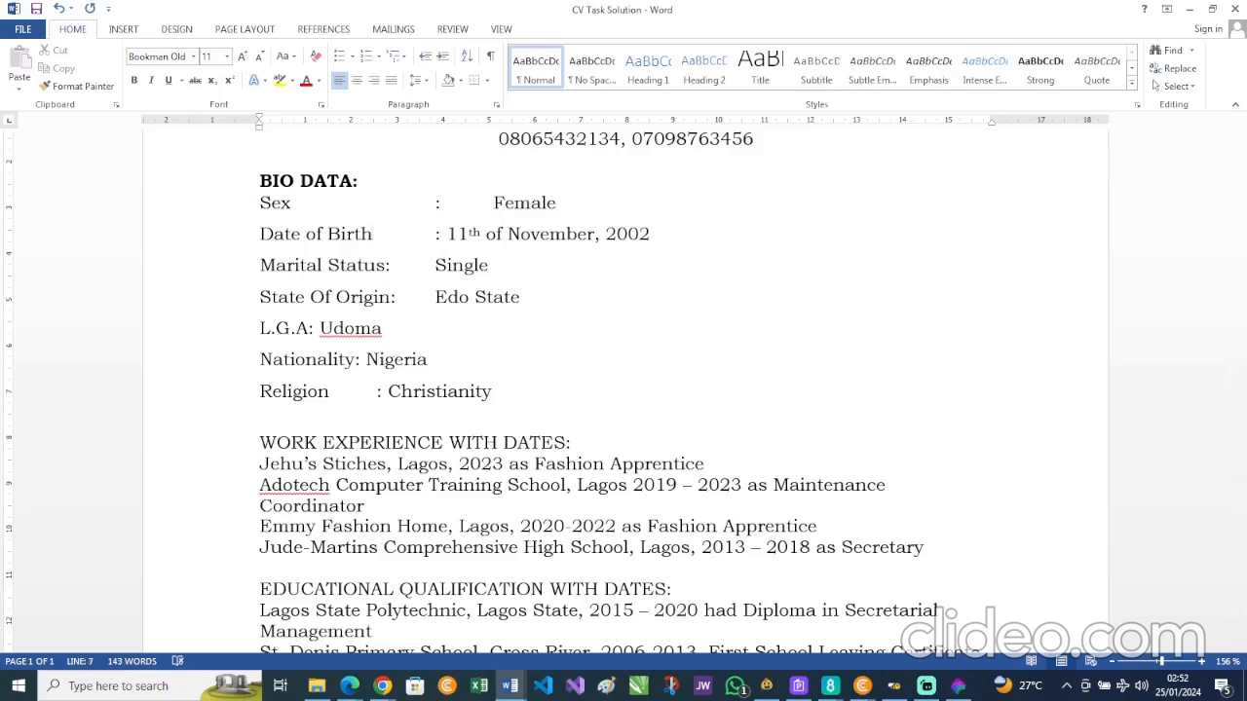
{"action": "left_click", "coordinate": [444, 234]}
{"action": "key", "text": "Tab"}
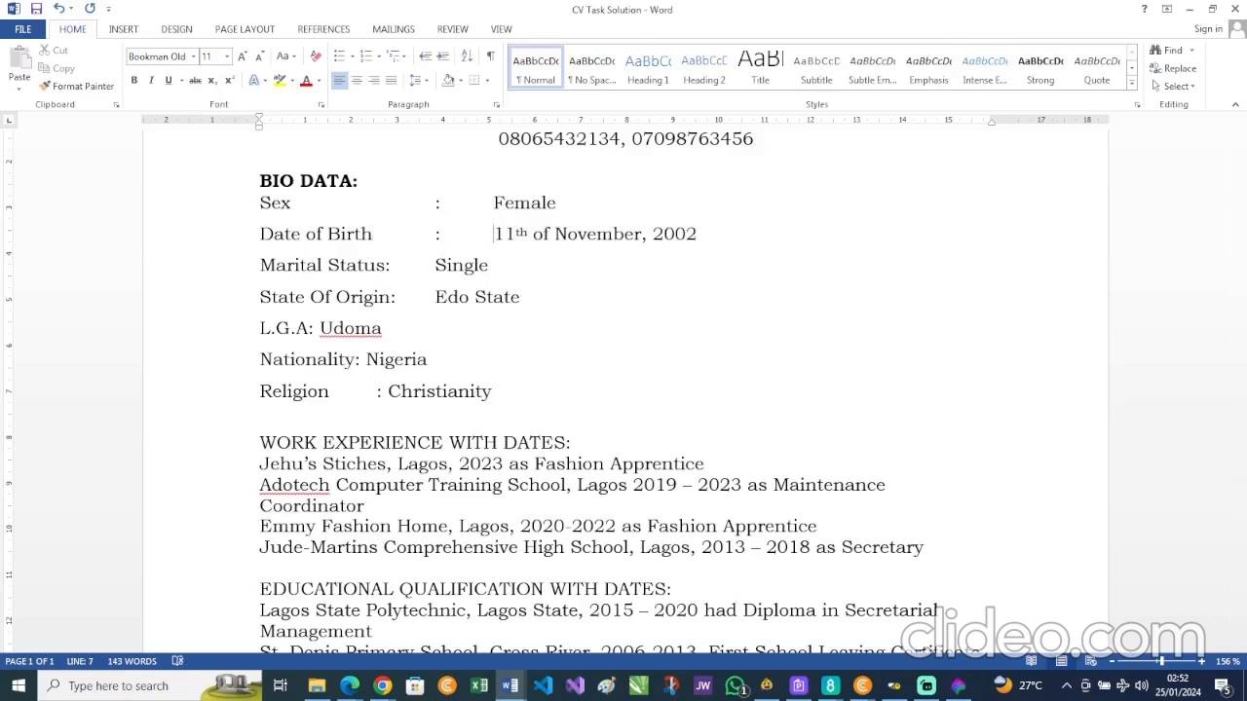
{"action": "key", "text": "Delete"}
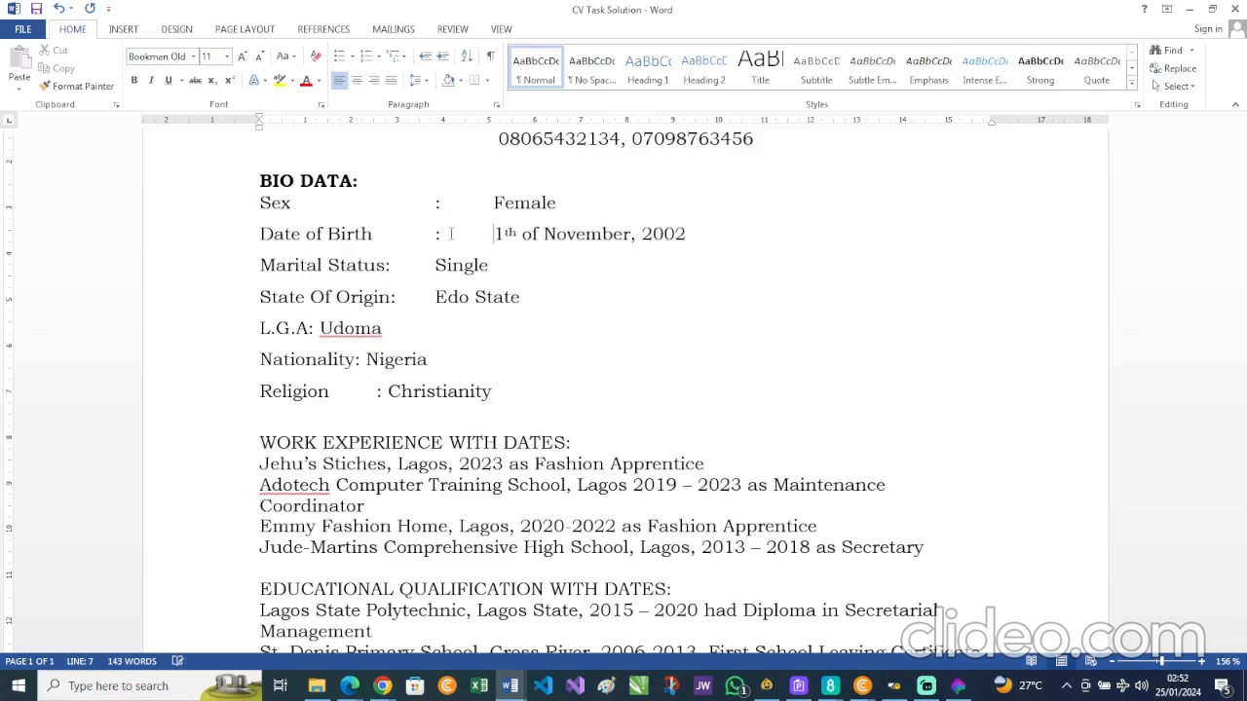
{"action": "type", "text": "1"}
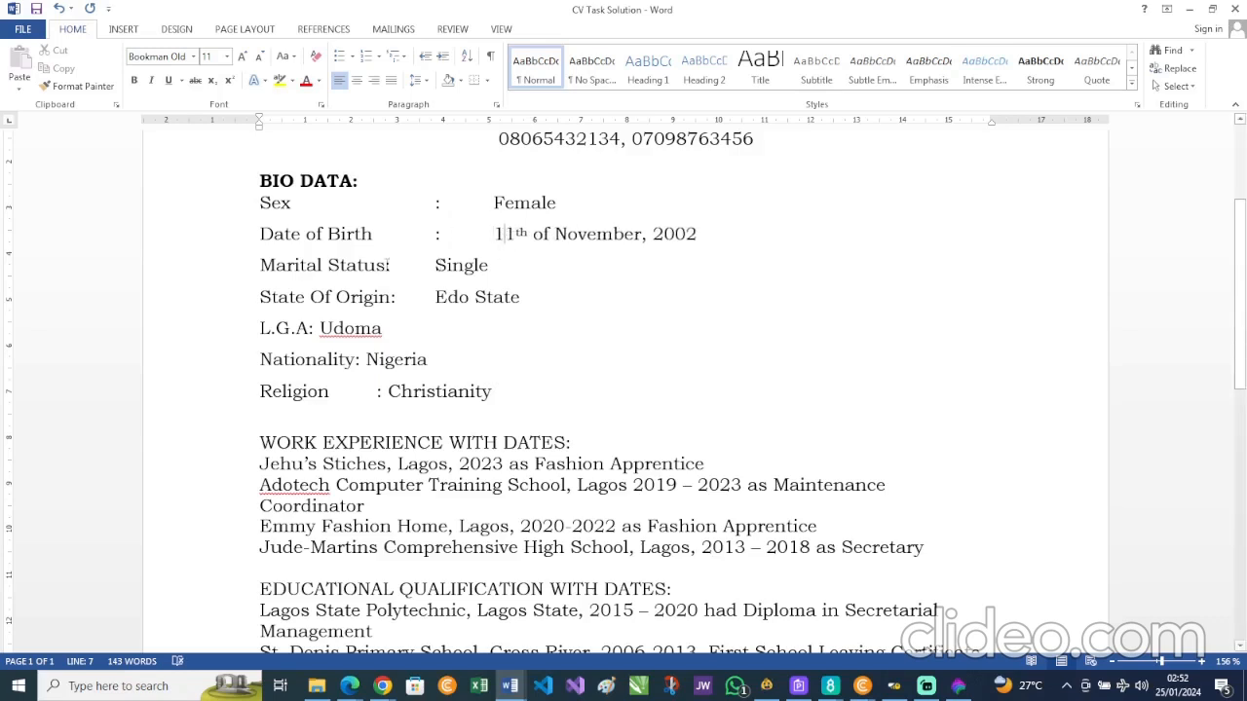
- Insert a tab before the colon in the Marital Status and State Of Origin entries to align them with the columns above
{"action": "left_click", "coordinate": [385, 265]}
{"action": "key", "text": "Tab"}
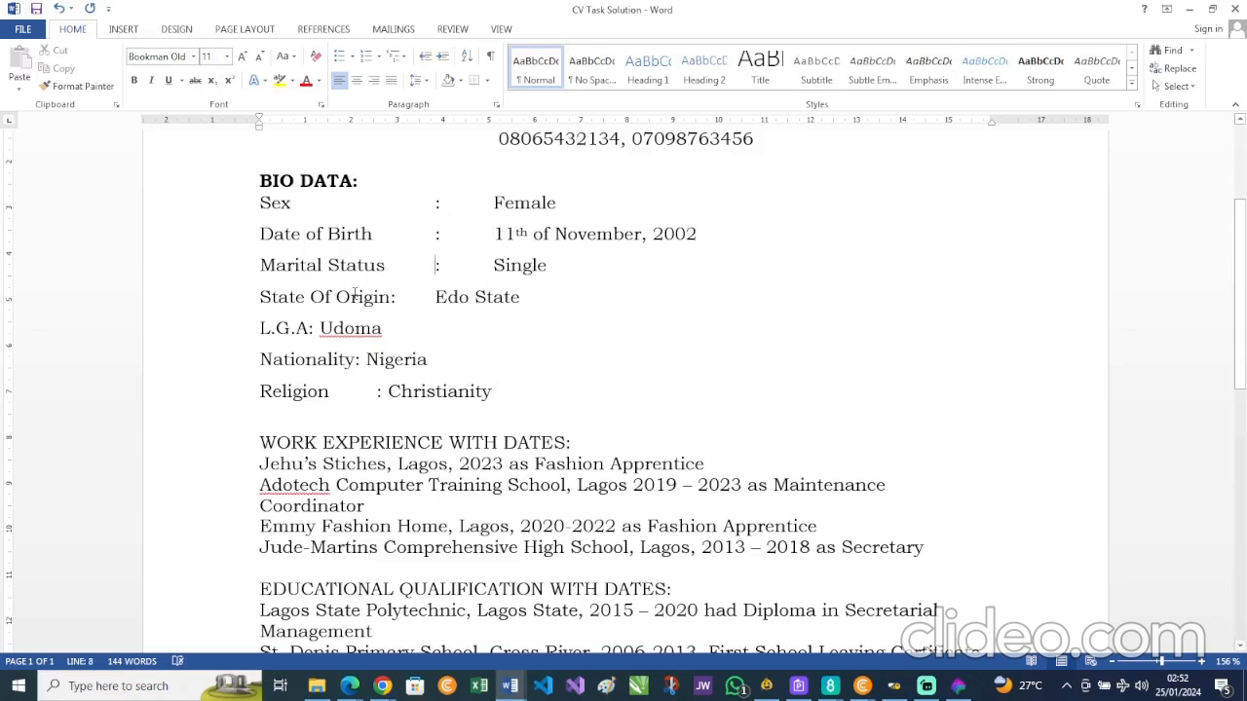
{"action": "left_click", "coordinate": [394, 297]}
{"action": "key", "text": "Tab"}
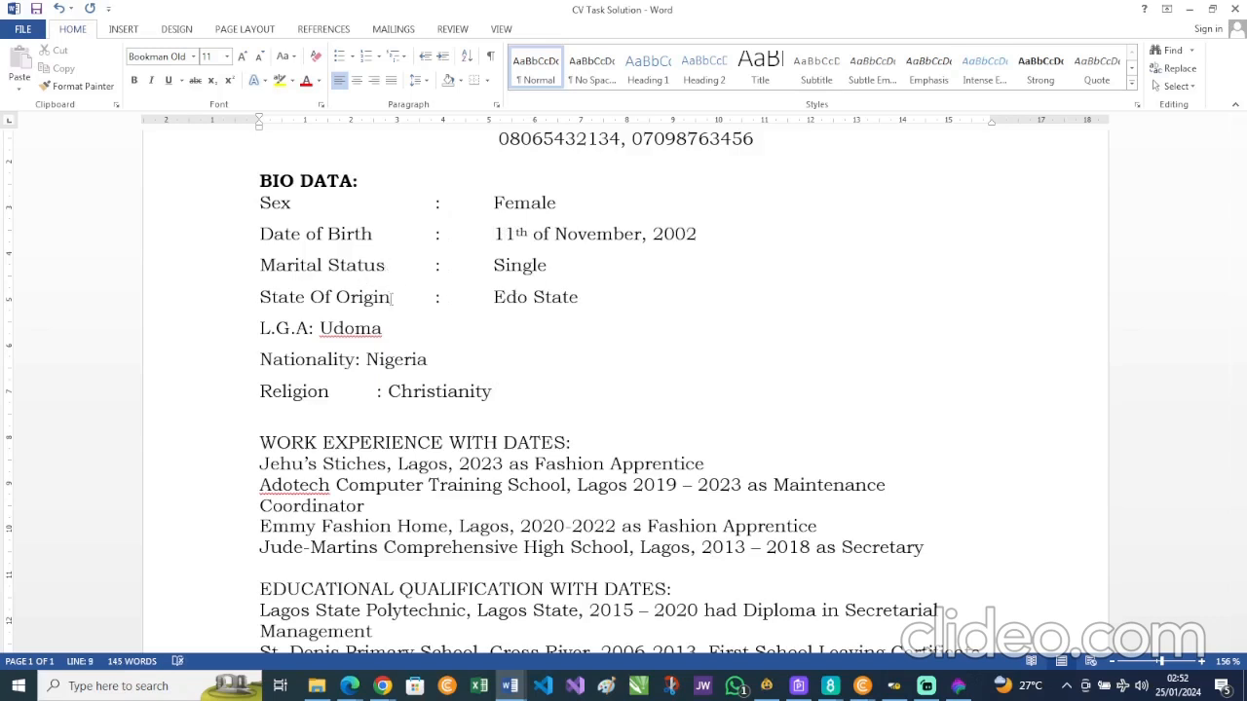
- Align the L.G.A entry with two tabs before its colon and one tab before its value
{"action": "left_click", "coordinate": [310, 328]}
{"action": "key", "text": "Tab"}
{"action": "key", "text": "Tab"}
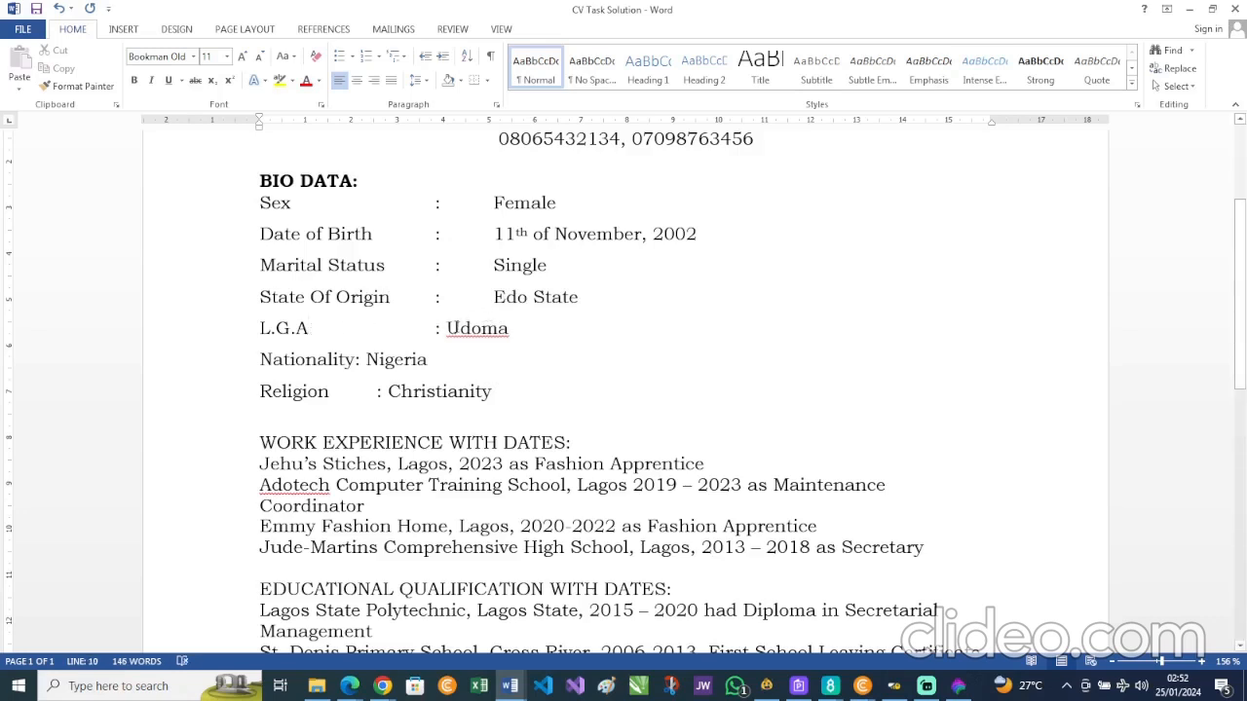
{"action": "left_click", "coordinate": [449, 328]}
{"action": "key", "text": "Tab"}
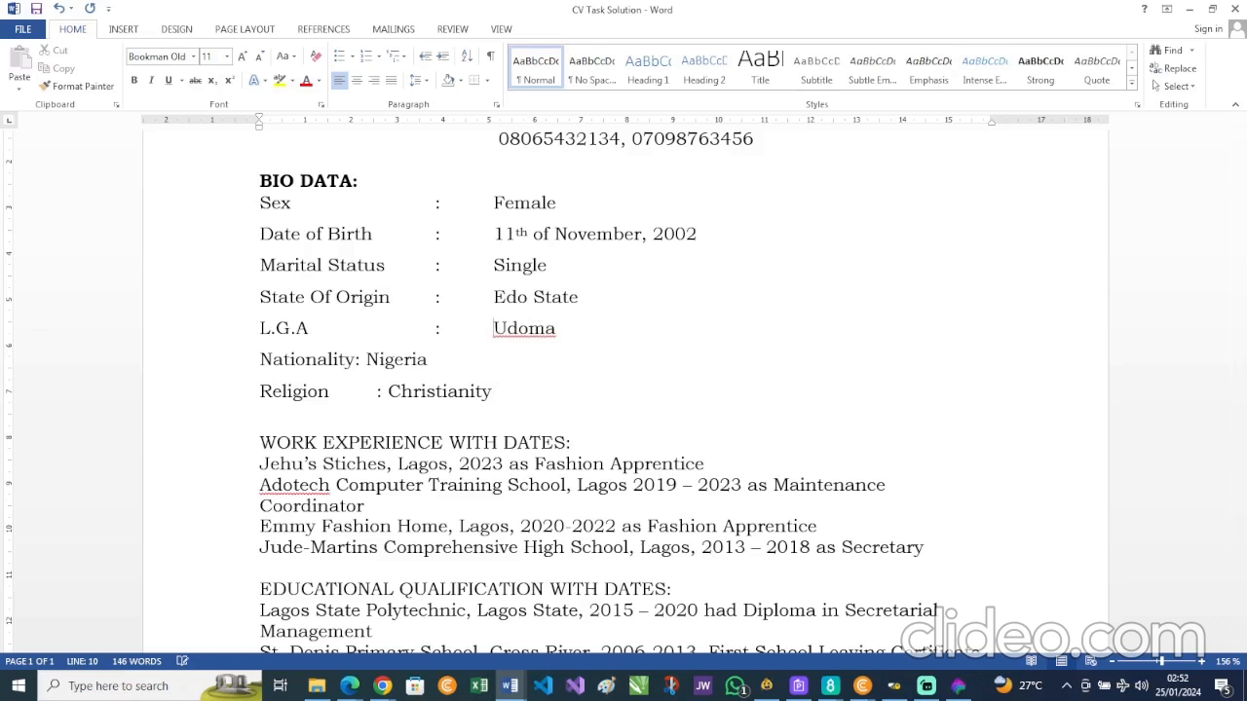
- Align the colons and values of the Nationality and Religion entries with the columns above using tabs
{"action": "left_click", "coordinate": [356, 359]}
{"action": "key", "text": "Tab"}
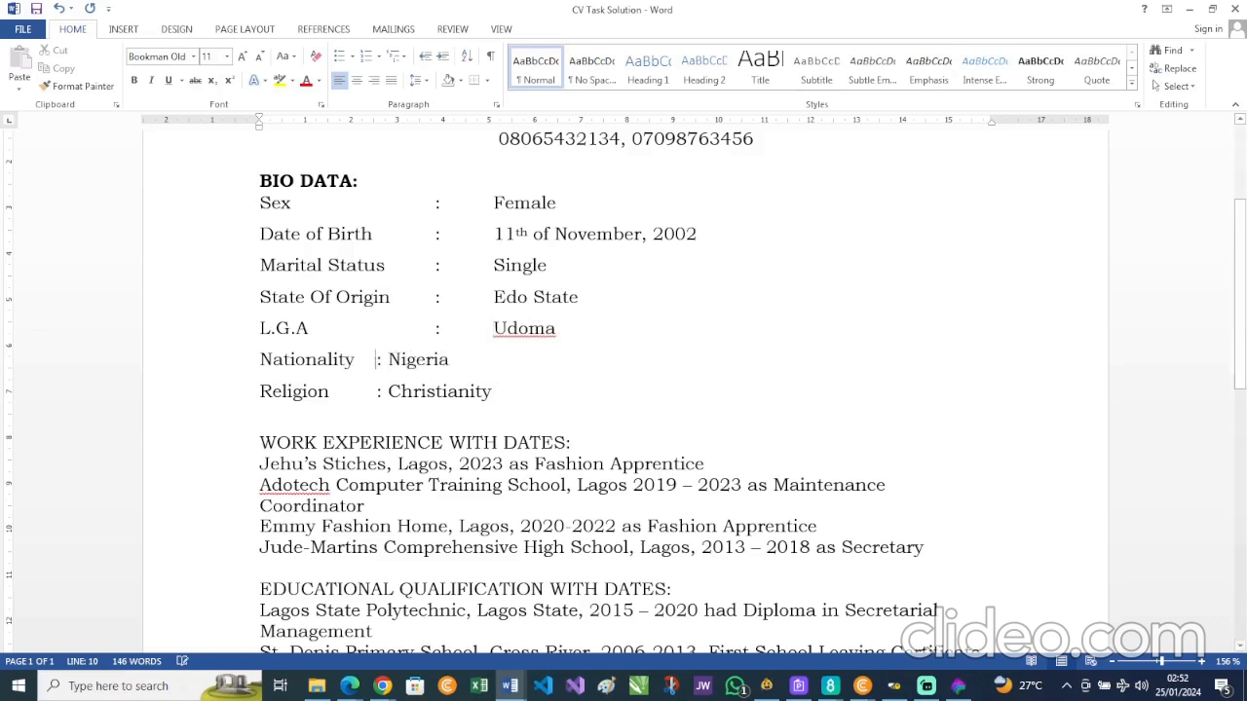
{"action": "key", "text": "Tab"}
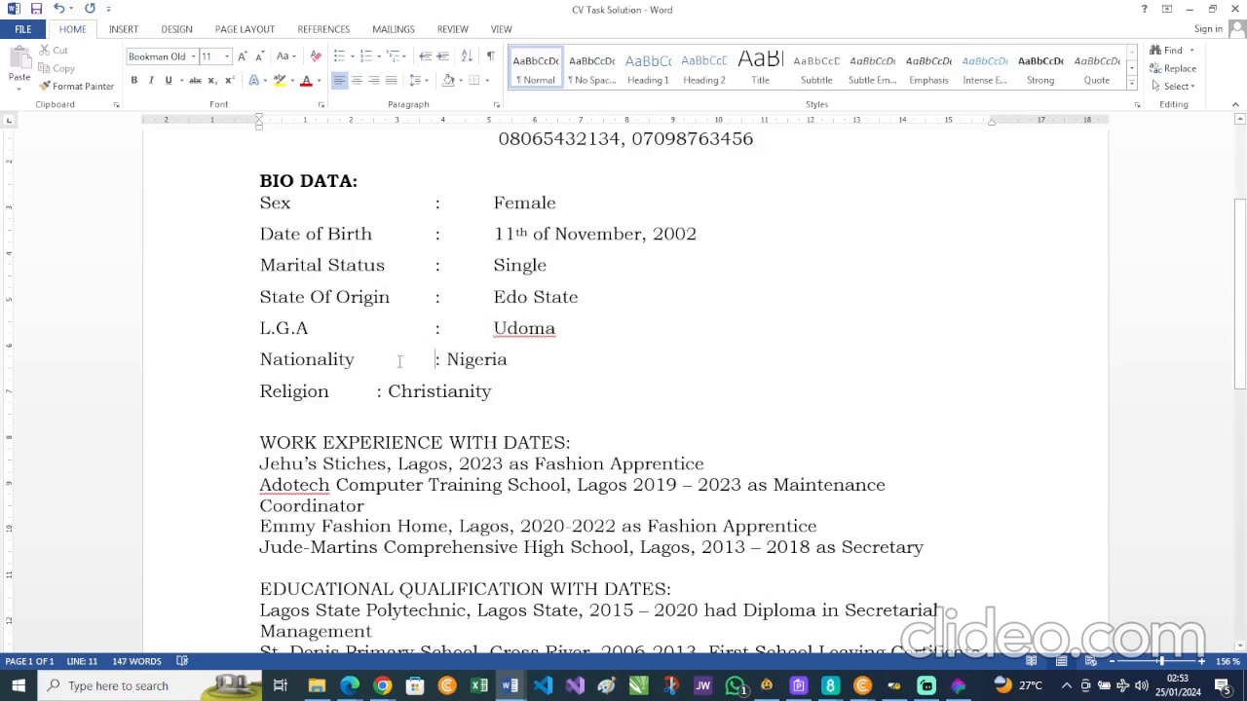
{"action": "key", "text": "Tab"}
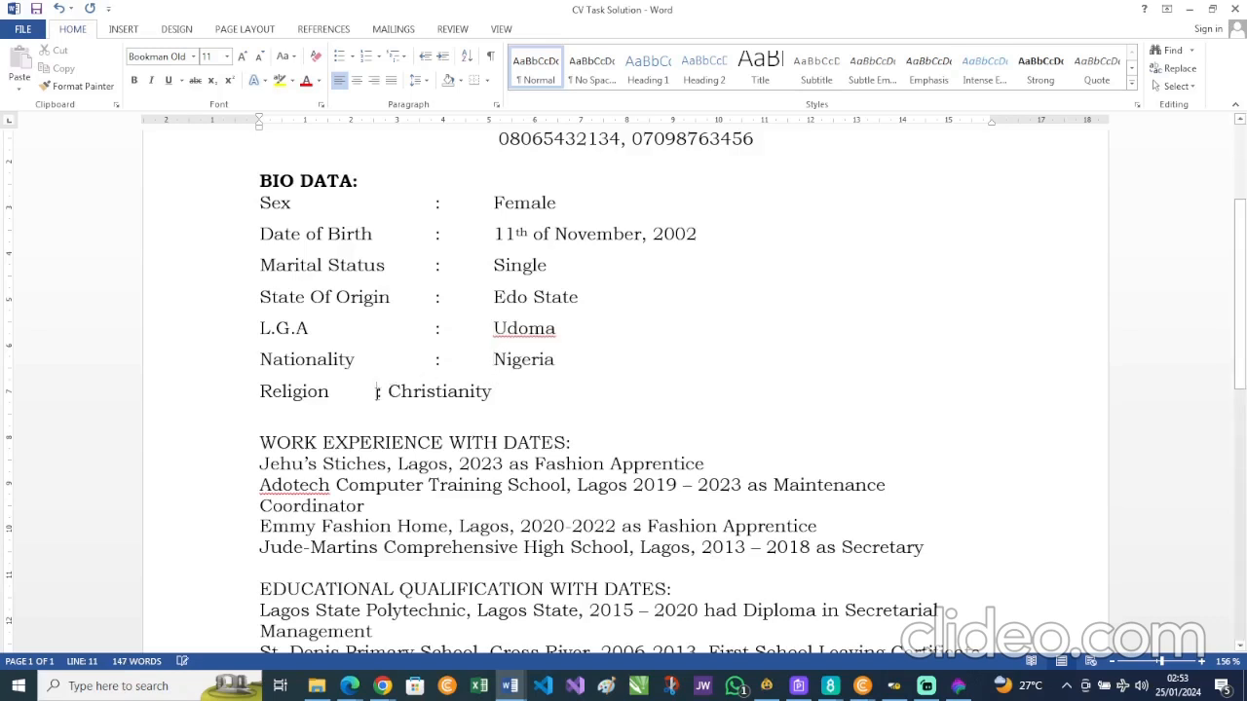
{"action": "key", "text": "Tab"}
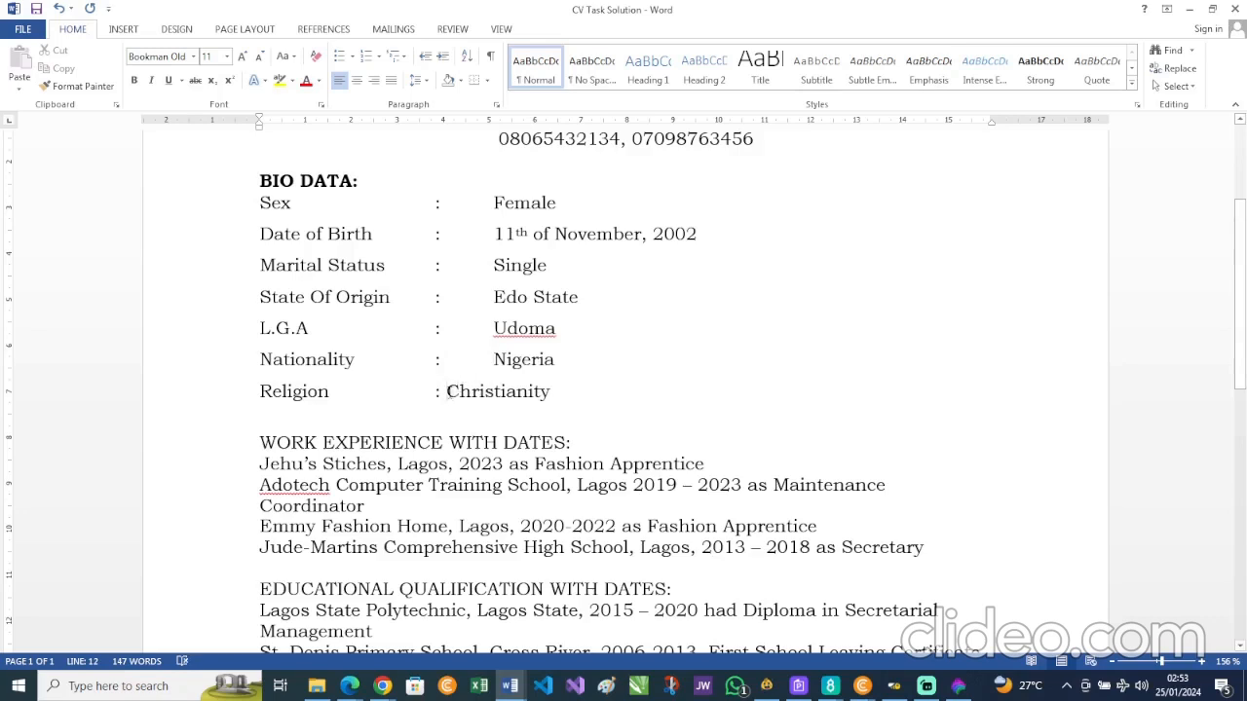
{"action": "left_click", "coordinate": [447, 391]}
{"action": "key", "text": "Tab"}
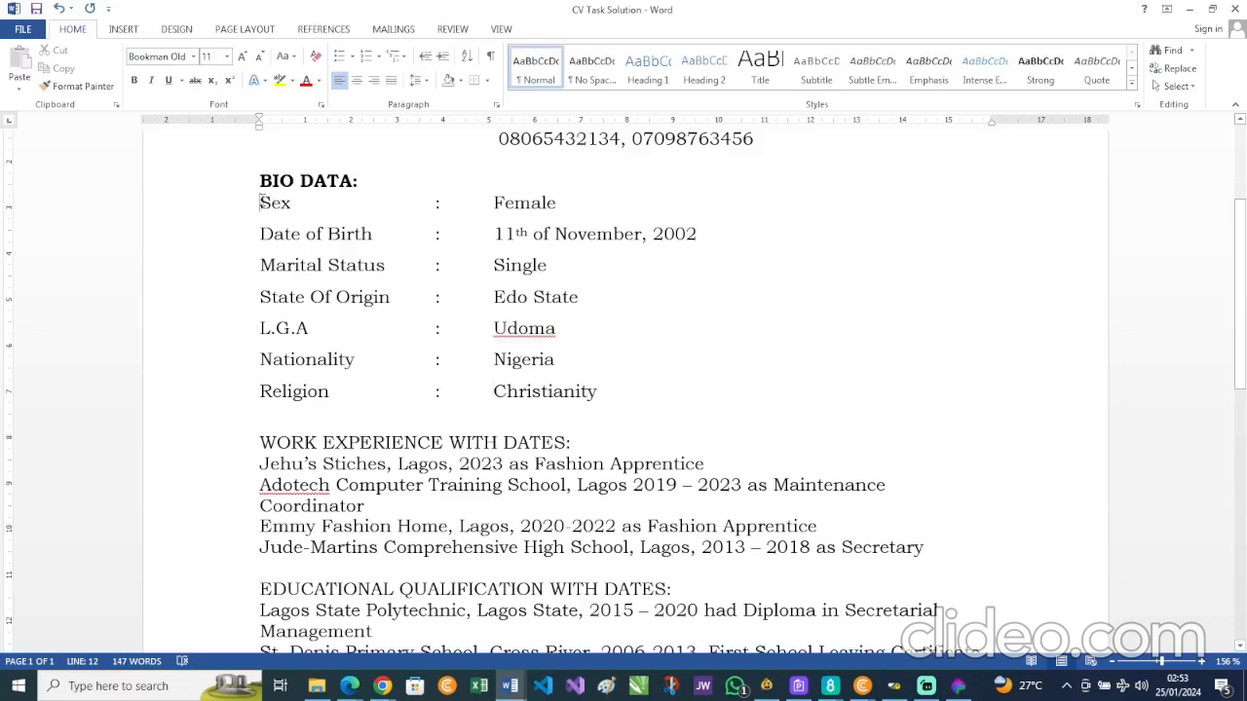
- Bold the Sex, Date of Birth, Marital Status, L.G.A, Nationality and Religion labels together with their colons
{"action": "left_click_drag", "start_coordinate": [260, 203], "coordinate": [442, 202]}
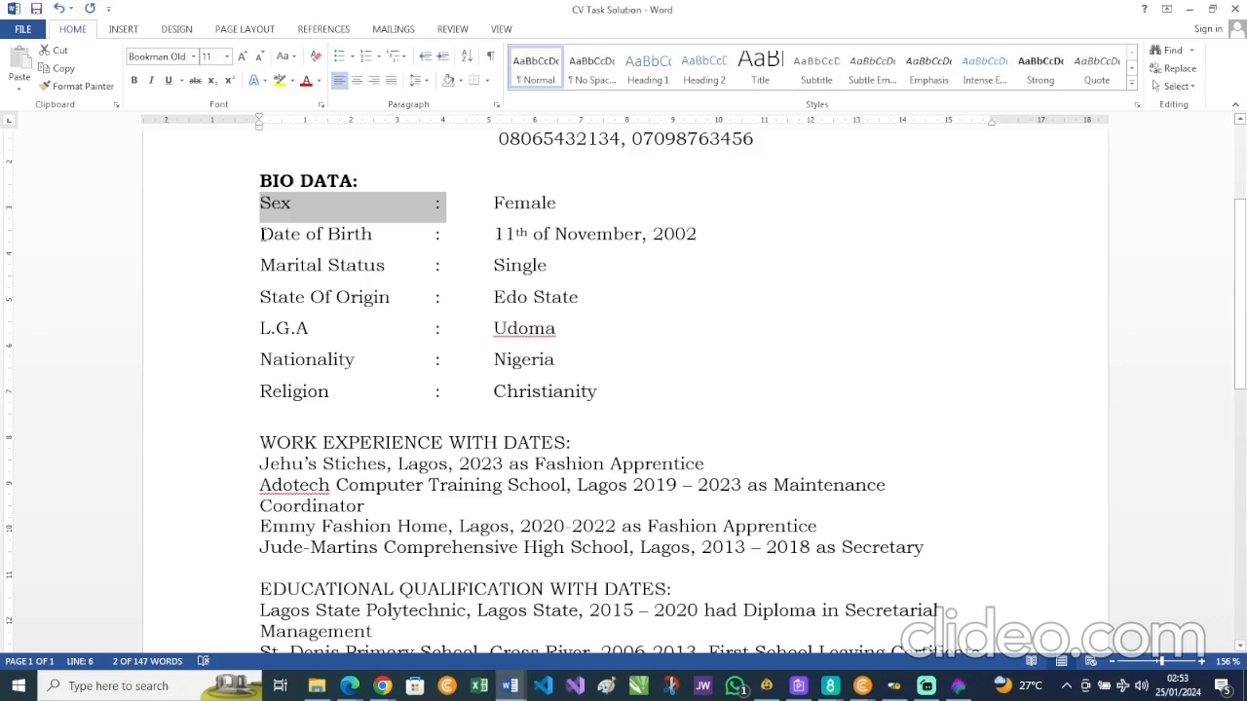
{"action": "left_click_drag", "start_coordinate": [260, 234], "coordinate": [446, 308]}
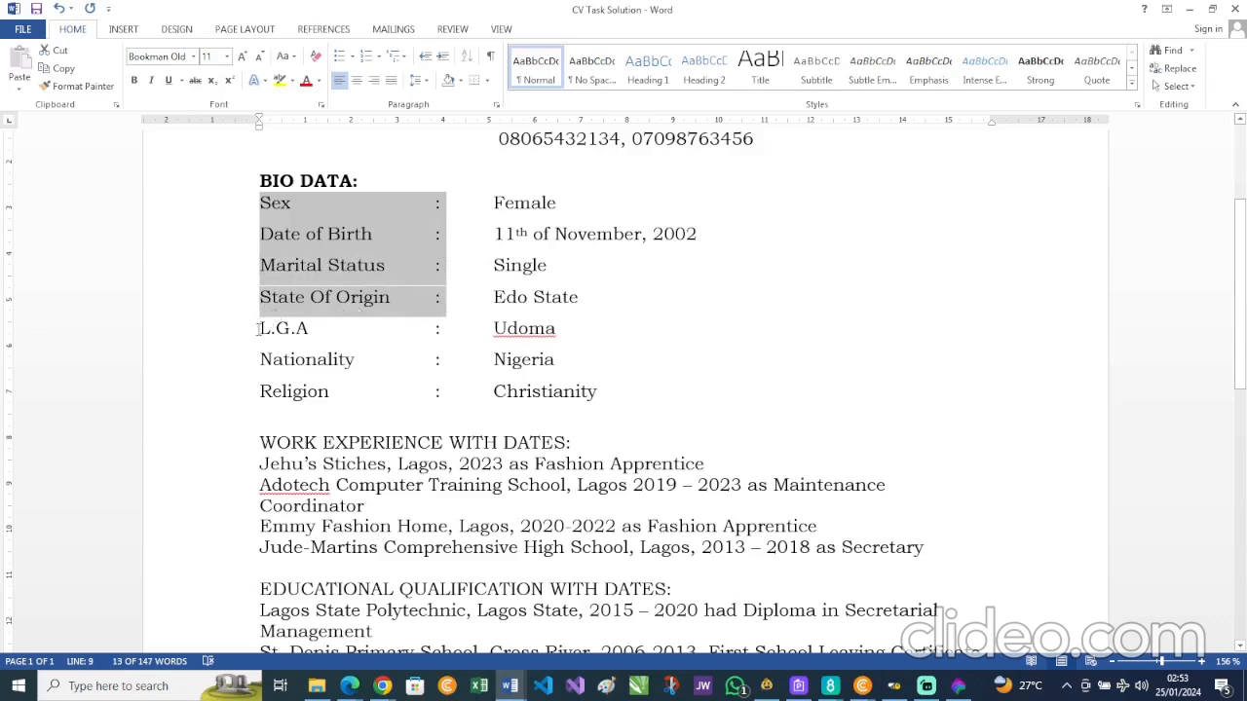
{"action": "left_click_drag", "start_coordinate": [259, 328], "coordinate": [439, 355]}
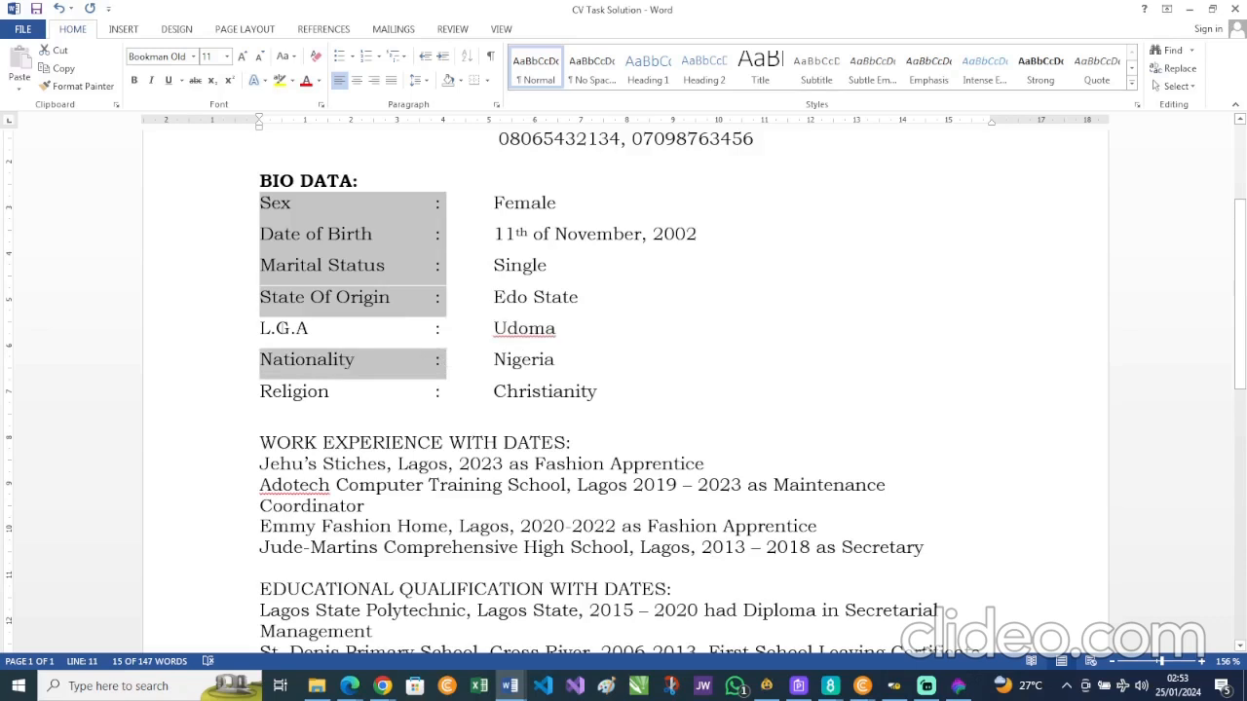
{"action": "left_click_drag", "start_coordinate": [260, 328], "coordinate": [438, 329]}
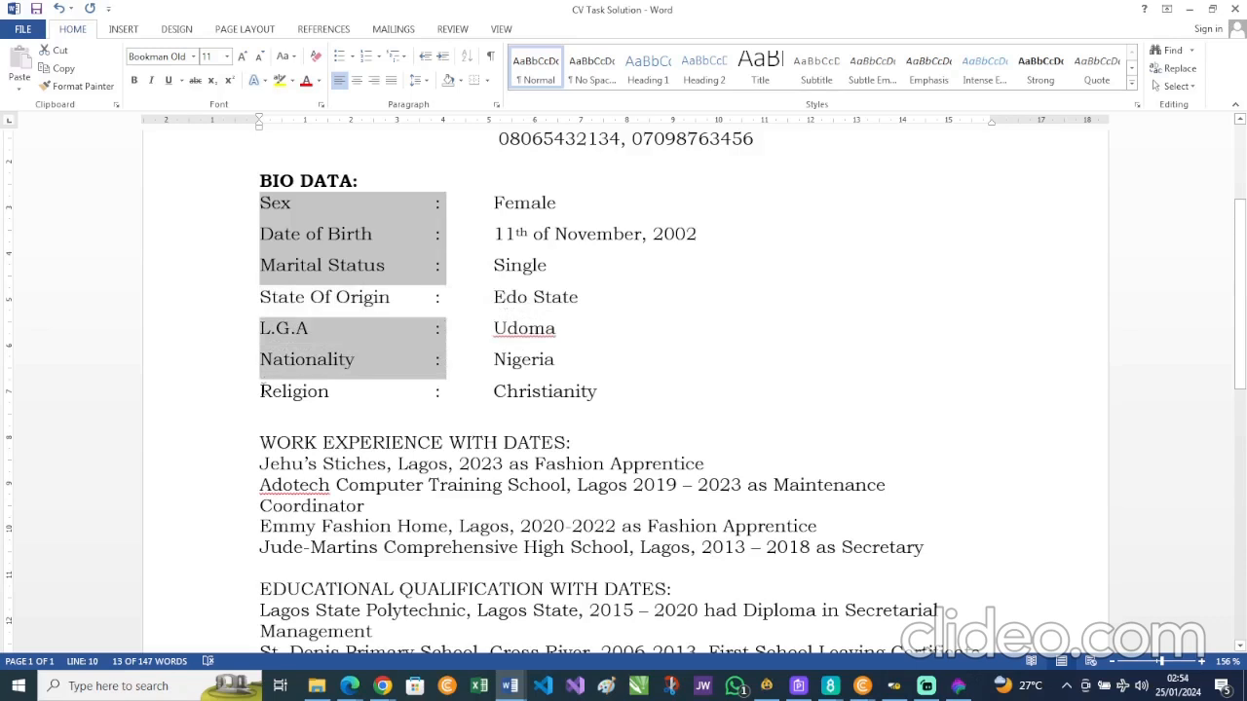
{"action": "left_click_drag", "start_coordinate": [261, 391], "coordinate": [439, 392]}
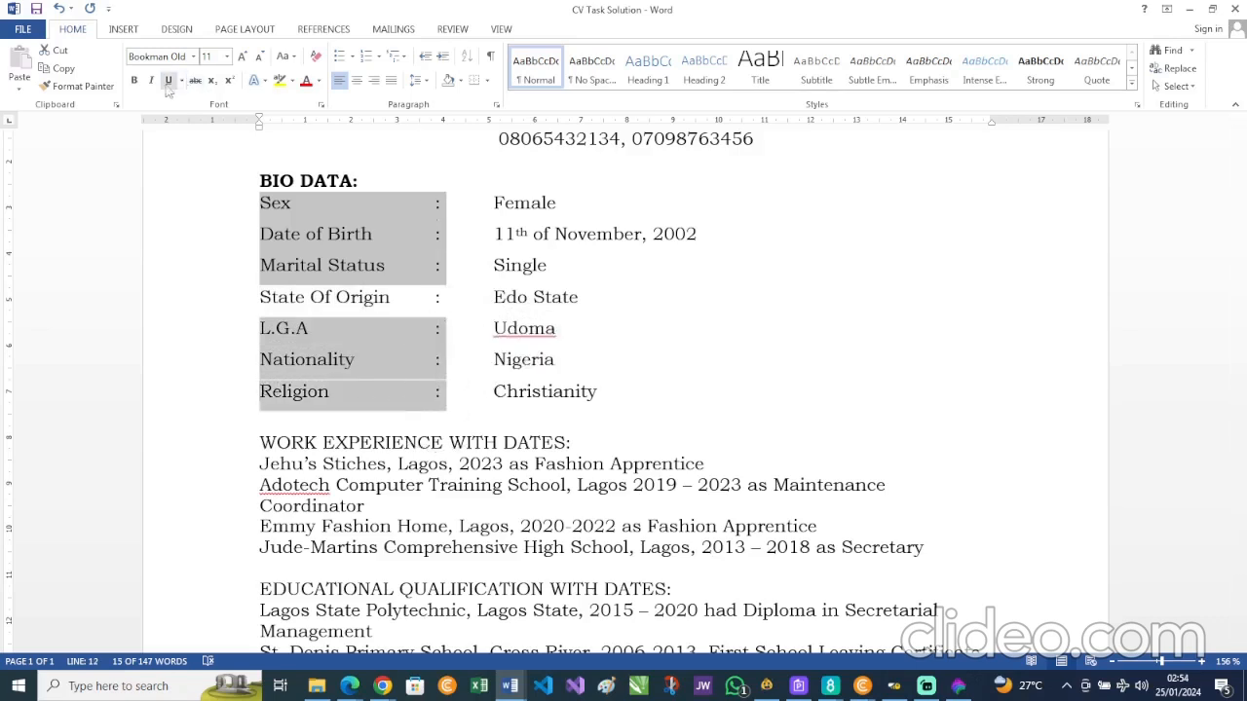
{"action": "left_click", "coordinate": [134, 80]}
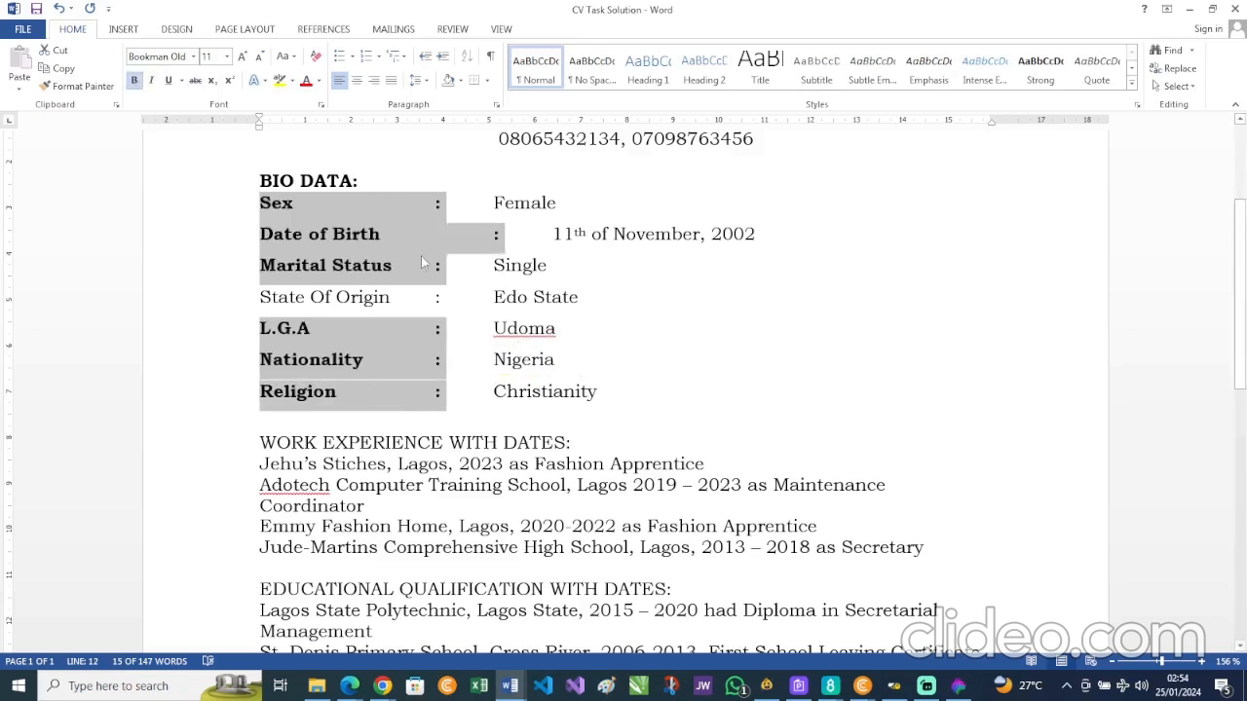
- Bold the State Of Origin label with its colon, and remove the extra tab before the Date of Birth colon
{"action": "left_click", "coordinate": [260, 297]}
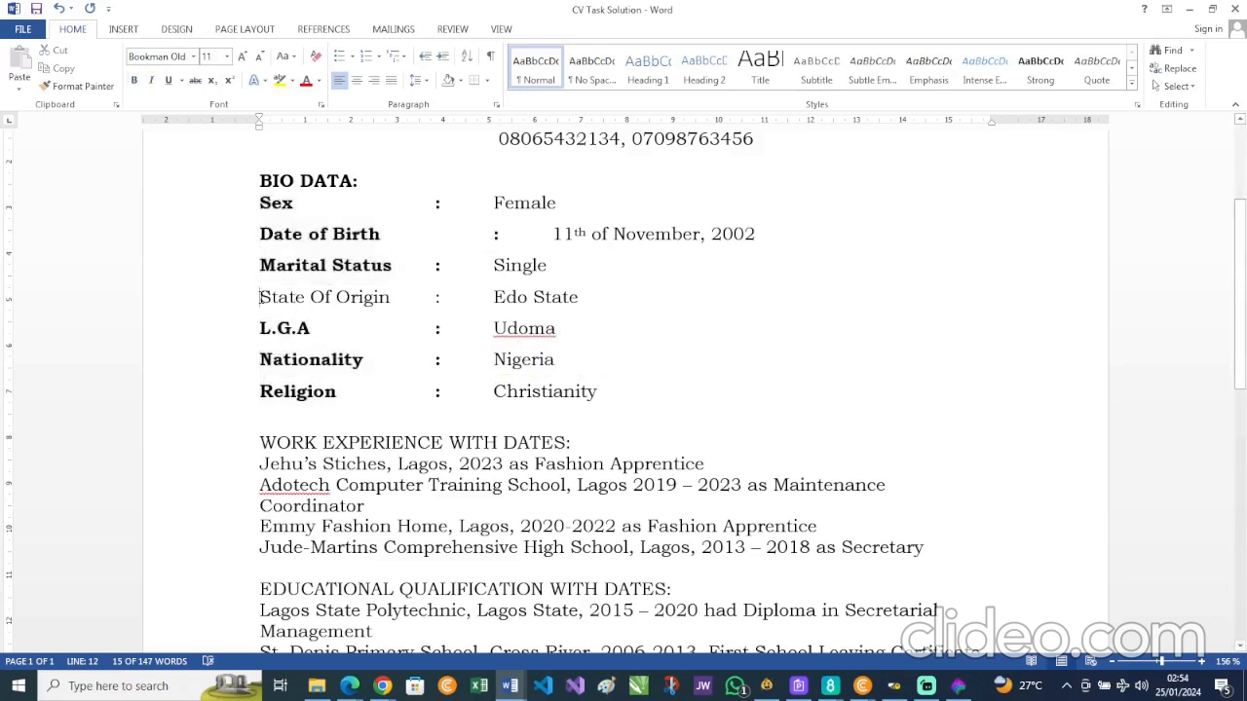
{"action": "left_click_drag", "start_coordinate": [260, 297], "coordinate": [446, 303]}
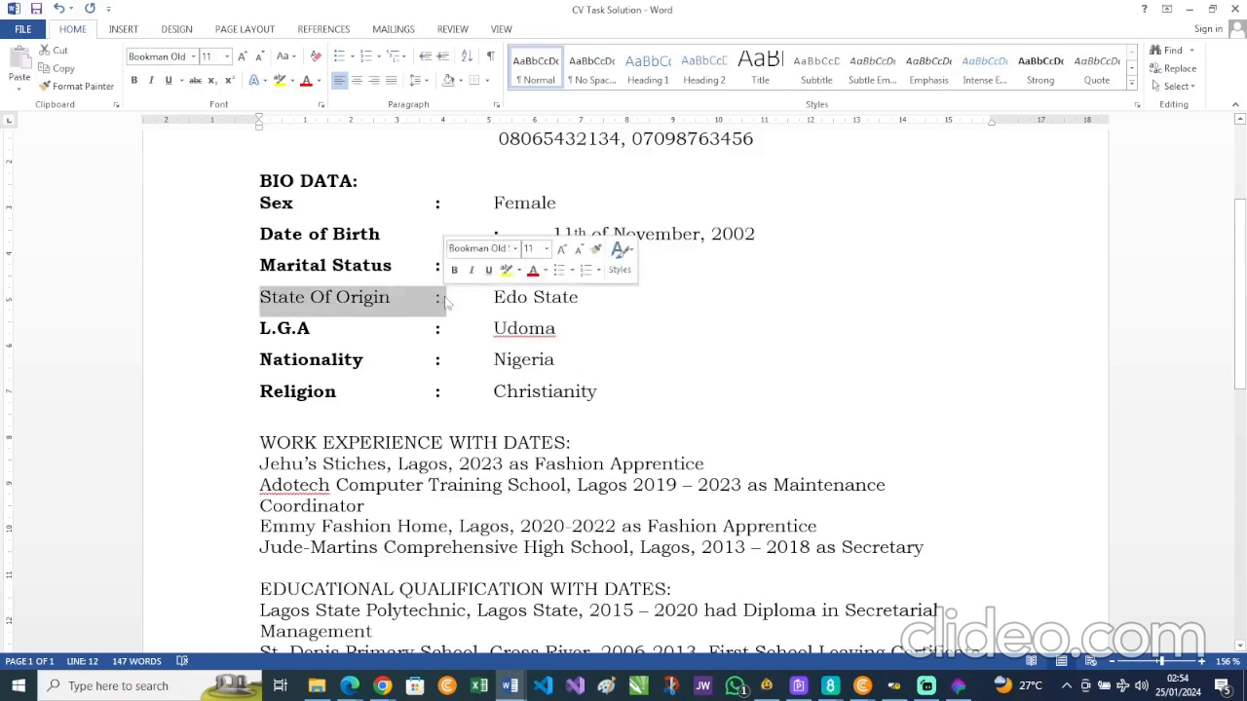
{"action": "left_click", "coordinate": [135, 80]}
{"action": "left_click", "coordinate": [441, 234]}
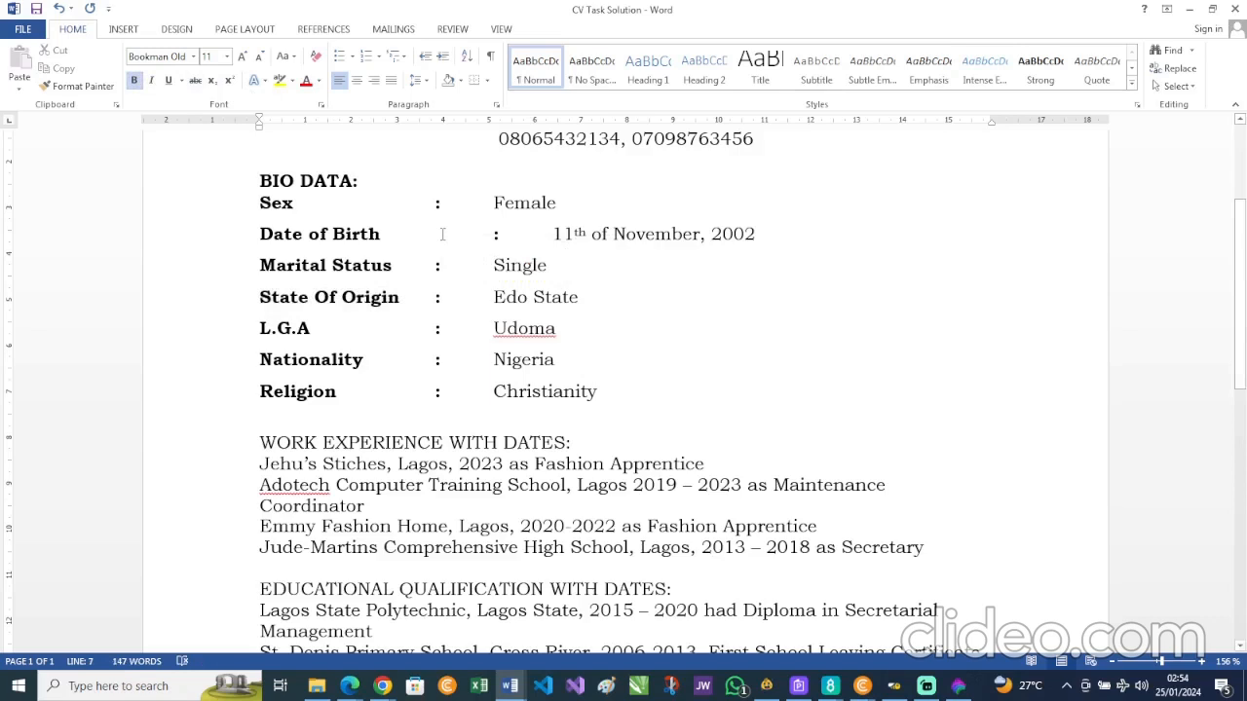
{"action": "key", "text": "BackSpace"}
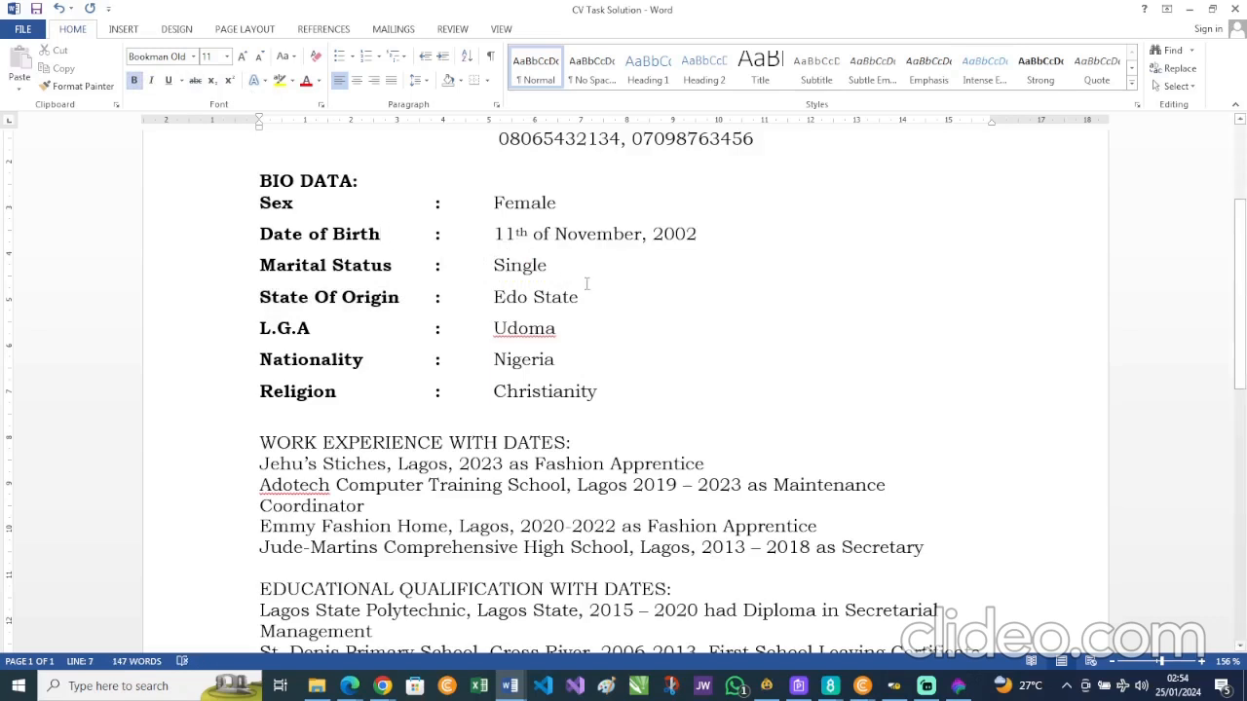
- Bold the "WORK EXPERIENCE WITH DATES:" heading
{"action": "scroll", "coordinate": [587, 284], "scroll_direction": "down", "scroll_amount": 3}
{"action": "scroll", "coordinate": [586, 283], "scroll_direction": "up", "scroll_amount": 3}
{"action": "scroll", "coordinate": [586, 283], "scroll_direction": "down", "scroll_amount": 1}
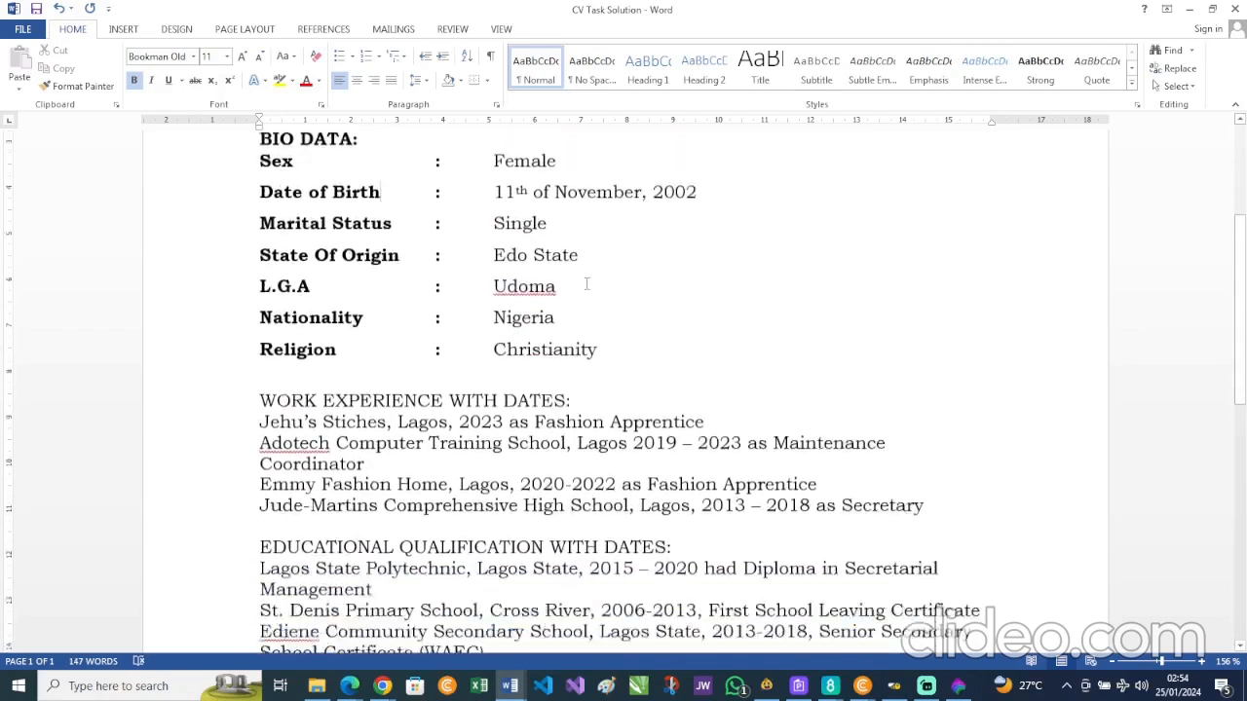
{"action": "scroll", "coordinate": [587, 283], "scroll_direction": "down", "scroll_amount": 4}
{"action": "scroll", "coordinate": [586, 283], "scroll_direction": "up", "scroll_amount": 2}
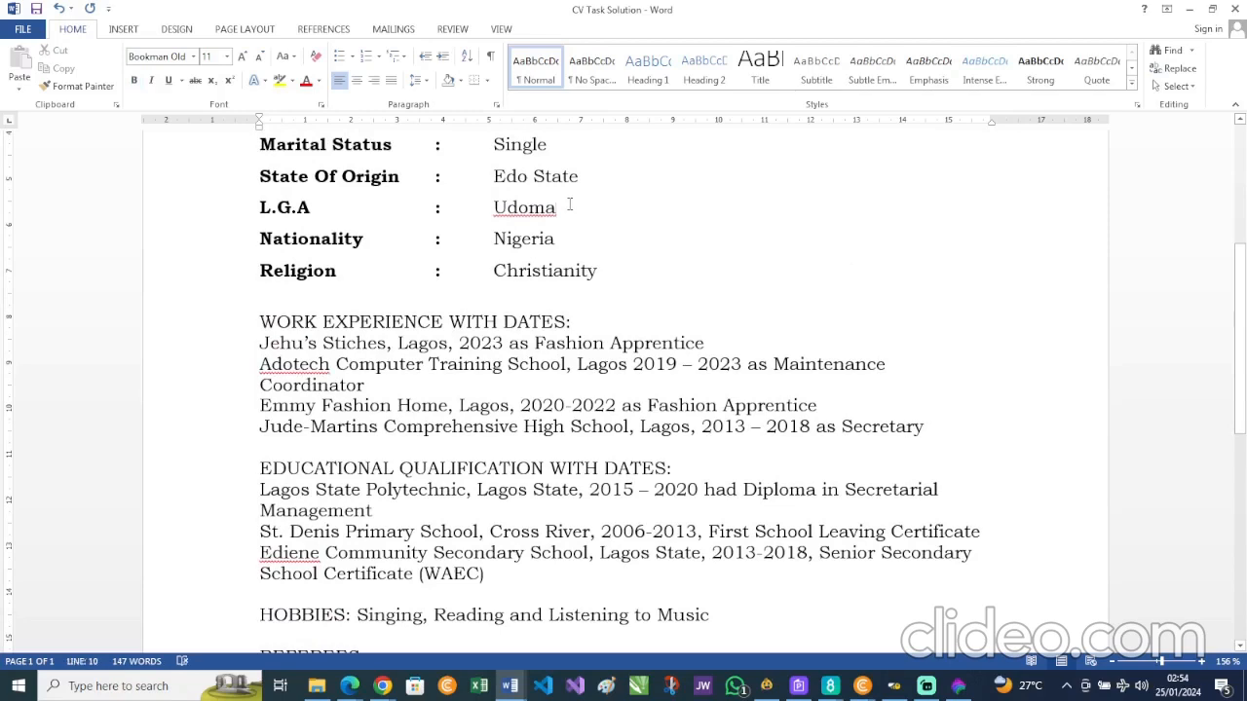
{"action": "left_click", "coordinate": [547, 342]}
{"action": "scroll", "coordinate": [569, 240], "scroll_direction": "up", "scroll_amount": 3}
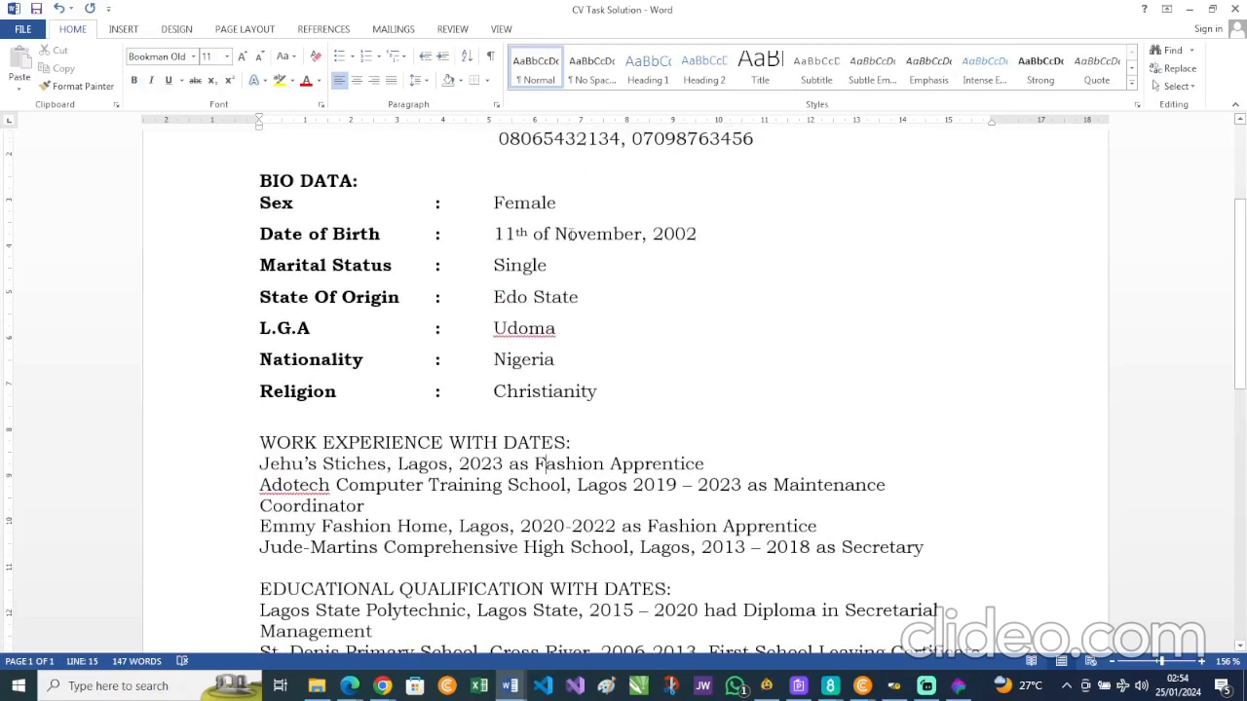
{"action": "scroll", "coordinate": [570, 234], "scroll_direction": "down", "scroll_amount": 3}
{"action": "scroll", "coordinate": [374, 240], "scroll_direction": "down", "scroll_amount": 2}
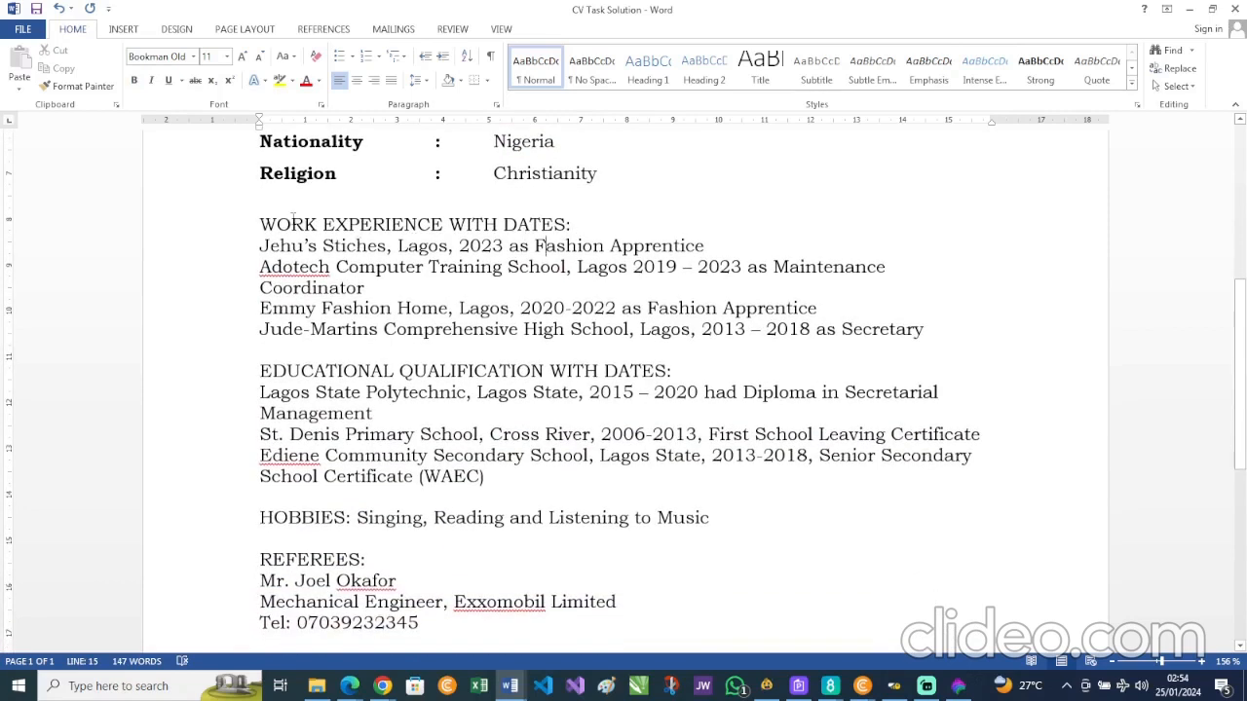
{"action": "left_click_drag", "start_coordinate": [261, 225], "coordinate": [575, 228]}
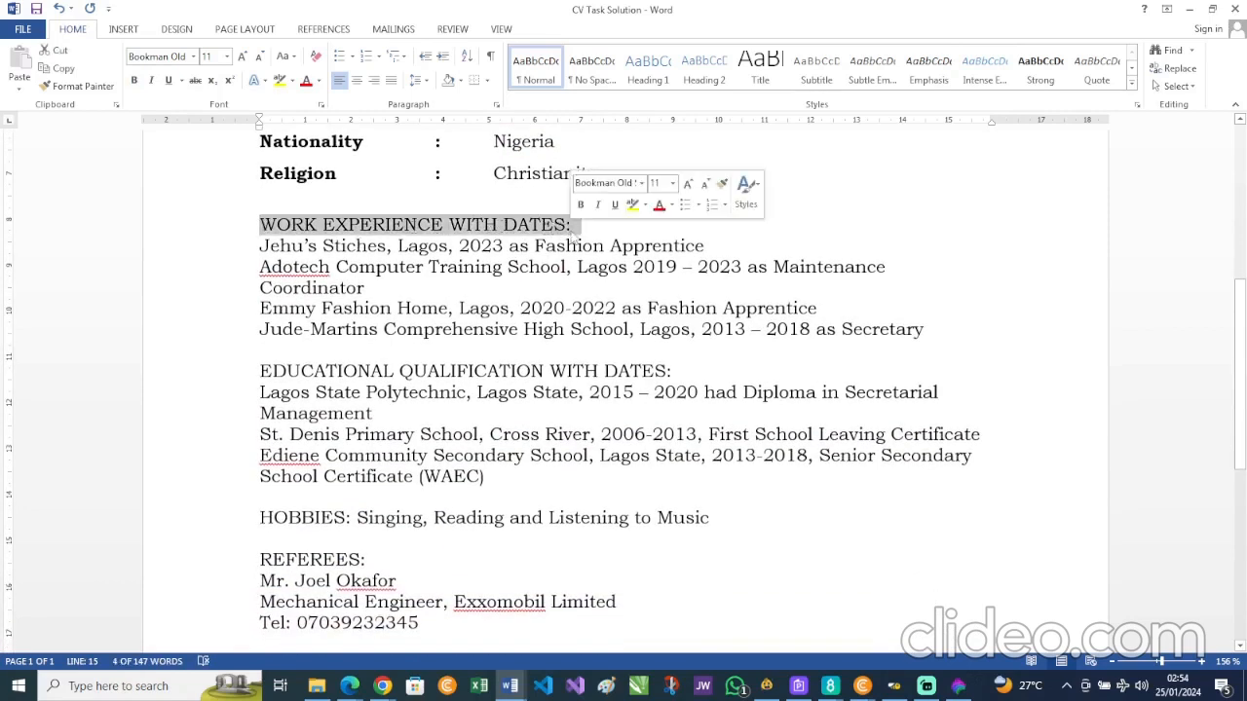
{"action": "left_click", "coordinate": [581, 206]}
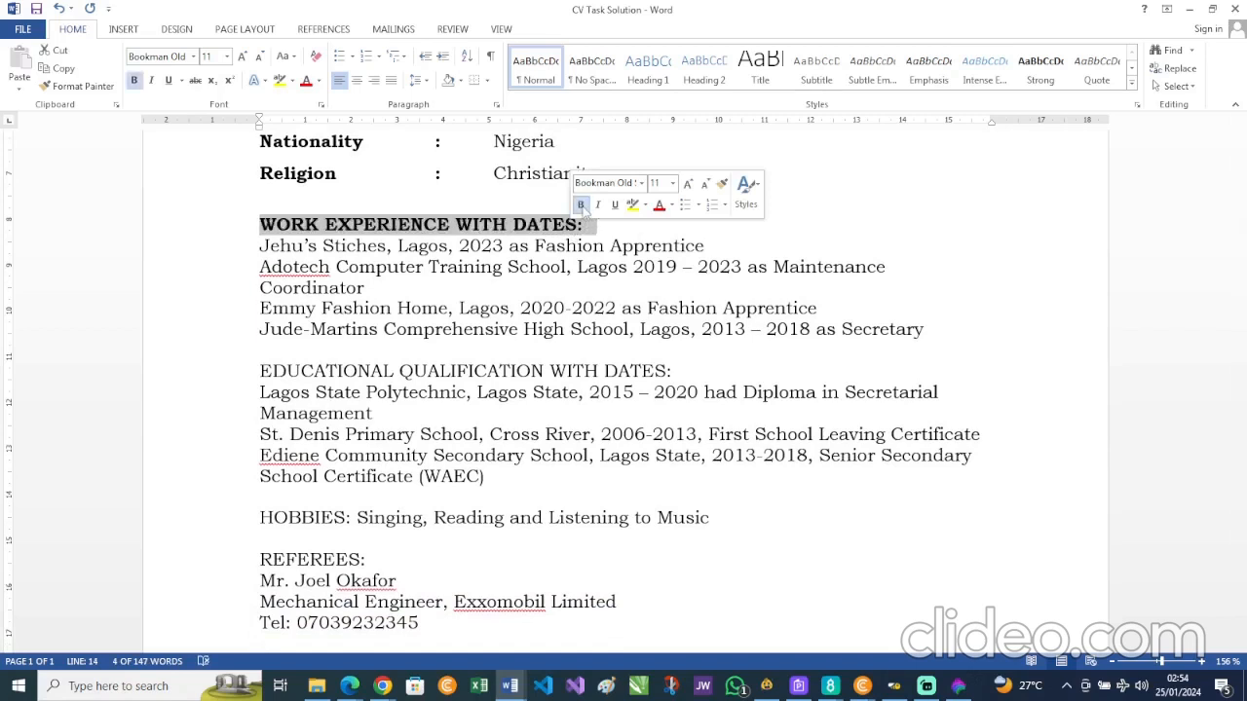
{"action": "left_click", "coordinate": [493, 263]}
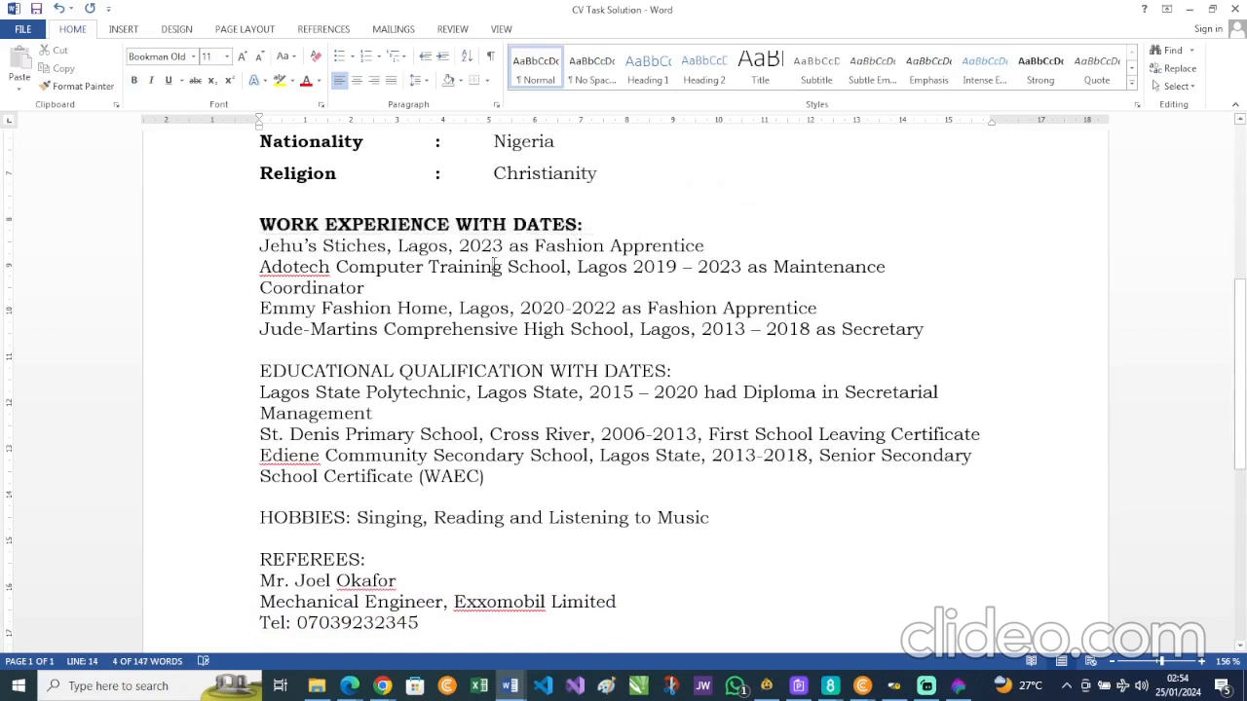
- Insert "2023" followed by two tabs at the start of the Jehu's Stiches entry under work experience
{"action": "scroll", "coordinate": [494, 263], "scroll_direction": "down", "scroll_amount": 1}
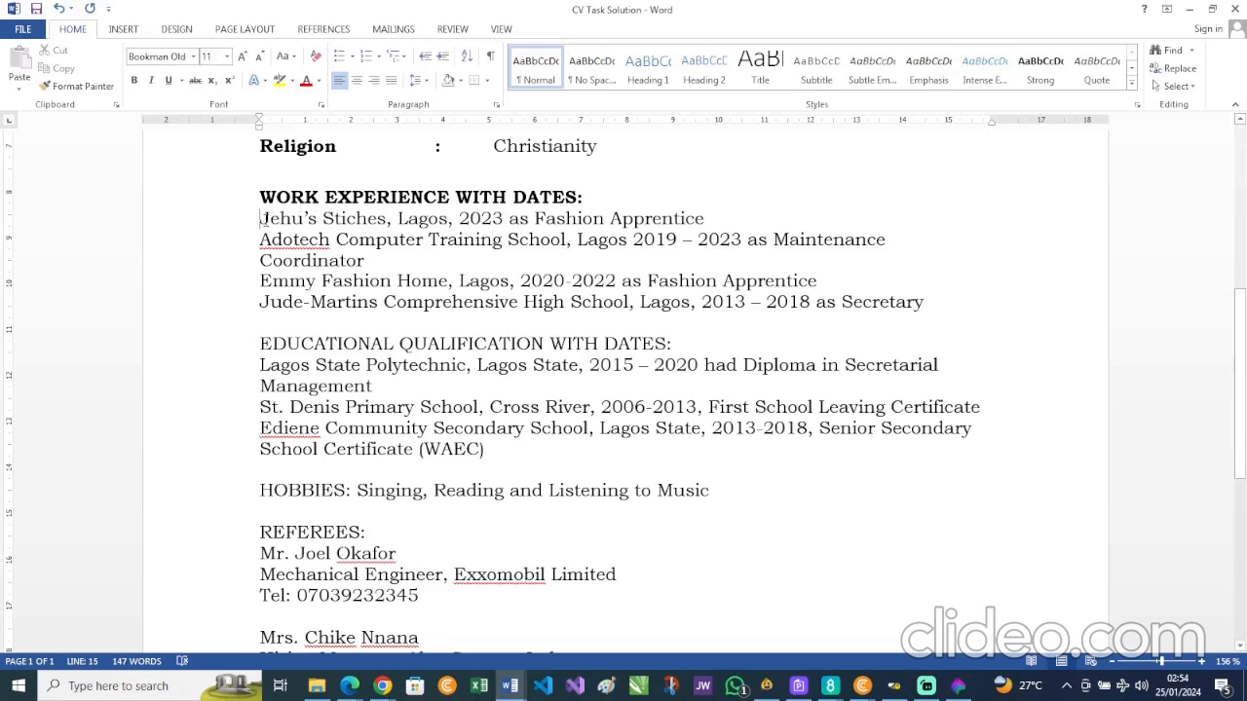
{"action": "left_click", "coordinate": [260, 218]}
{"action": "type", "text": "2023"}
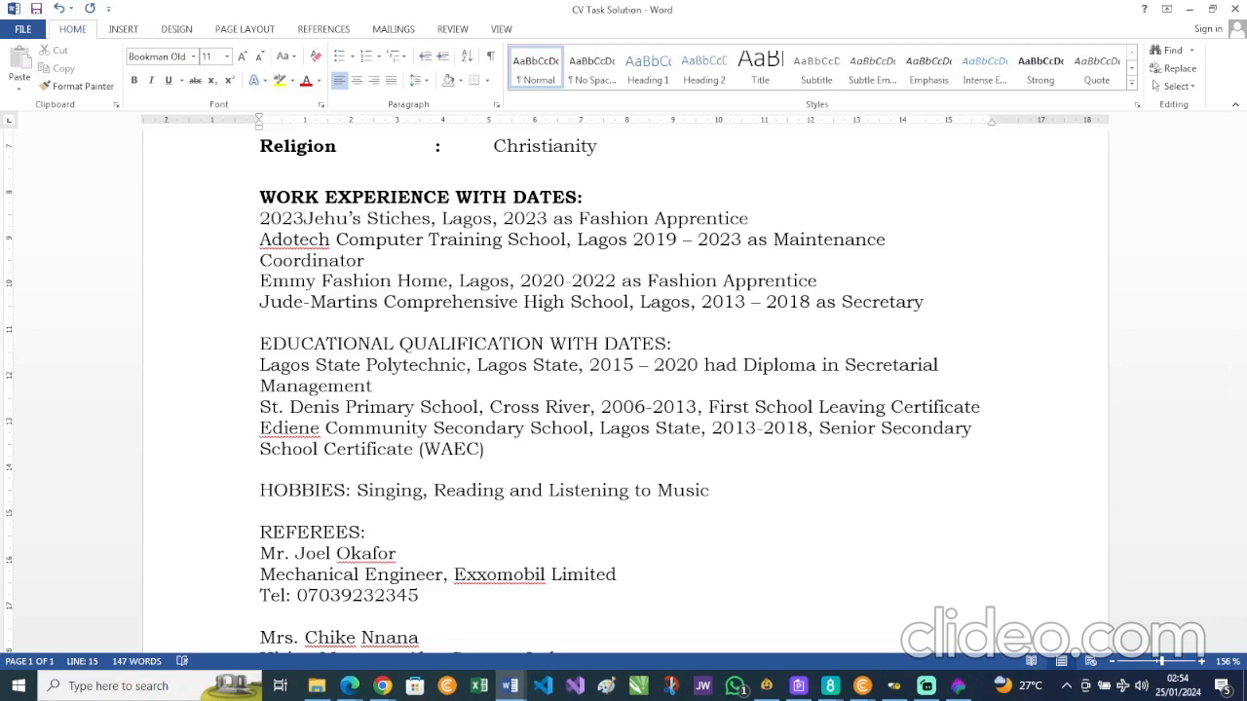
{"action": "key", "text": "Tab"}
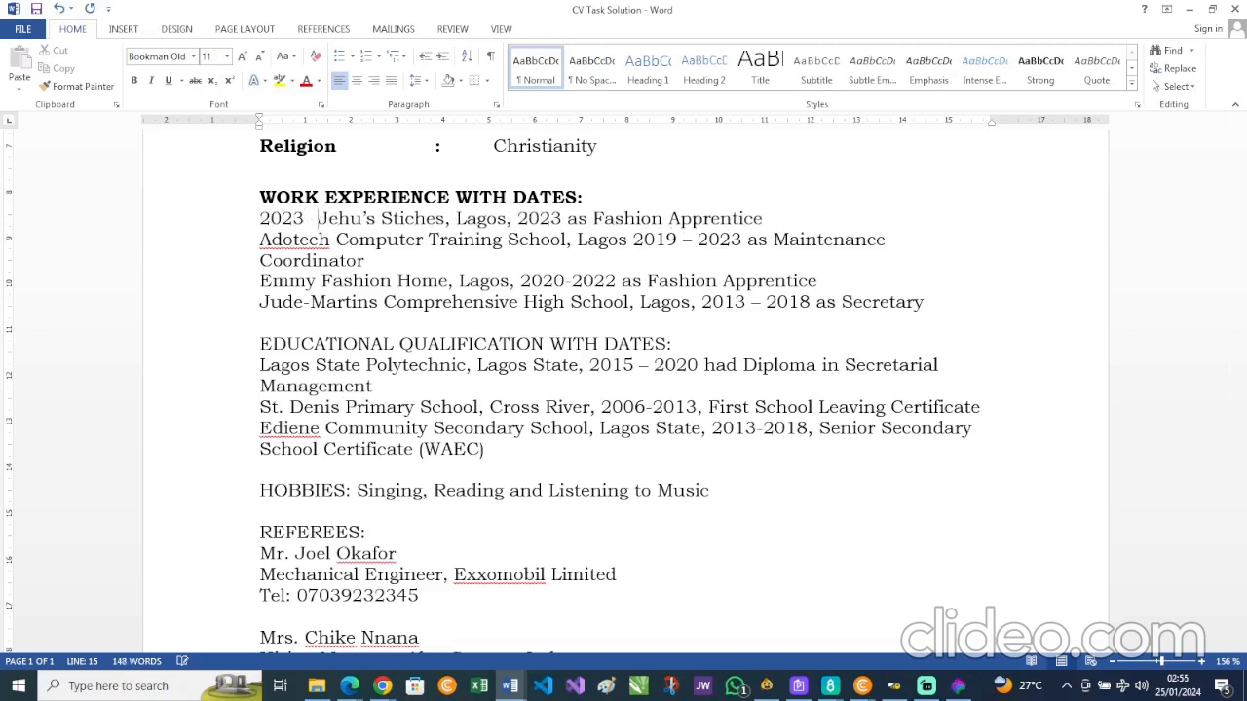
{"action": "key", "text": "Tab"}
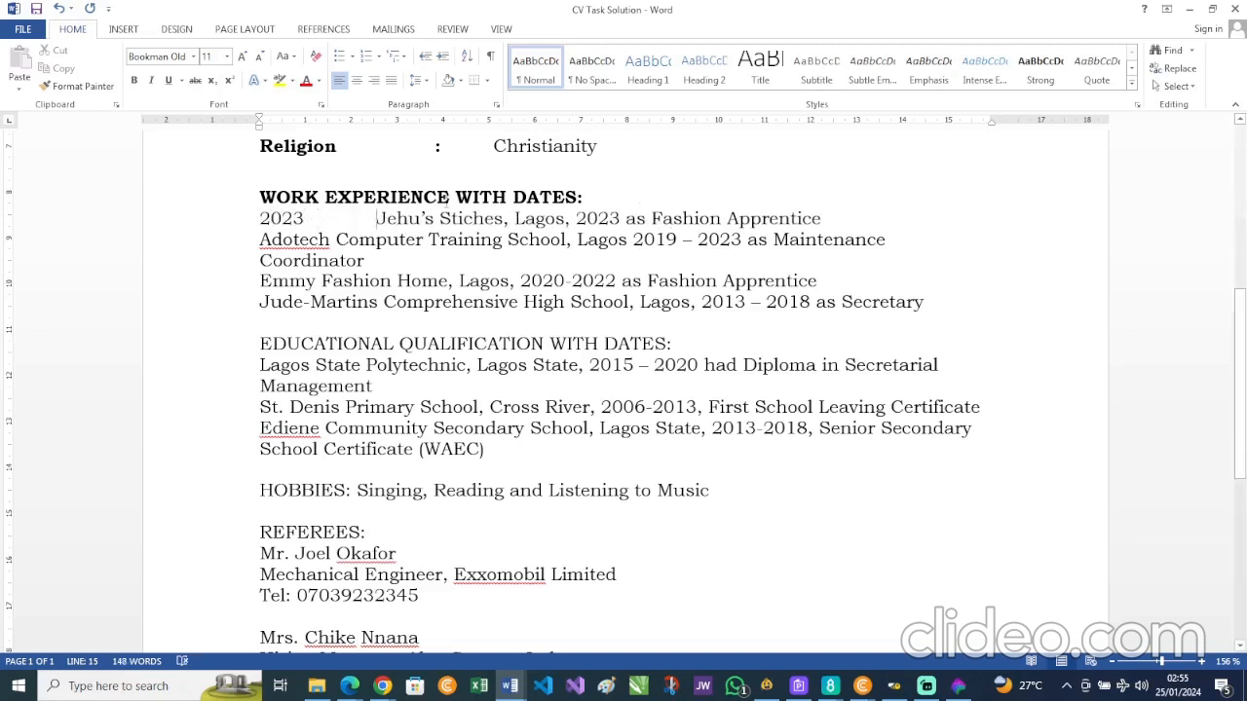
- Delete the comma after Lagos and the words "2023 as" from the Jehu's Stiches entry
{"action": "left_click", "coordinate": [570, 219]}
{"action": "key", "text": "BackSpace"}
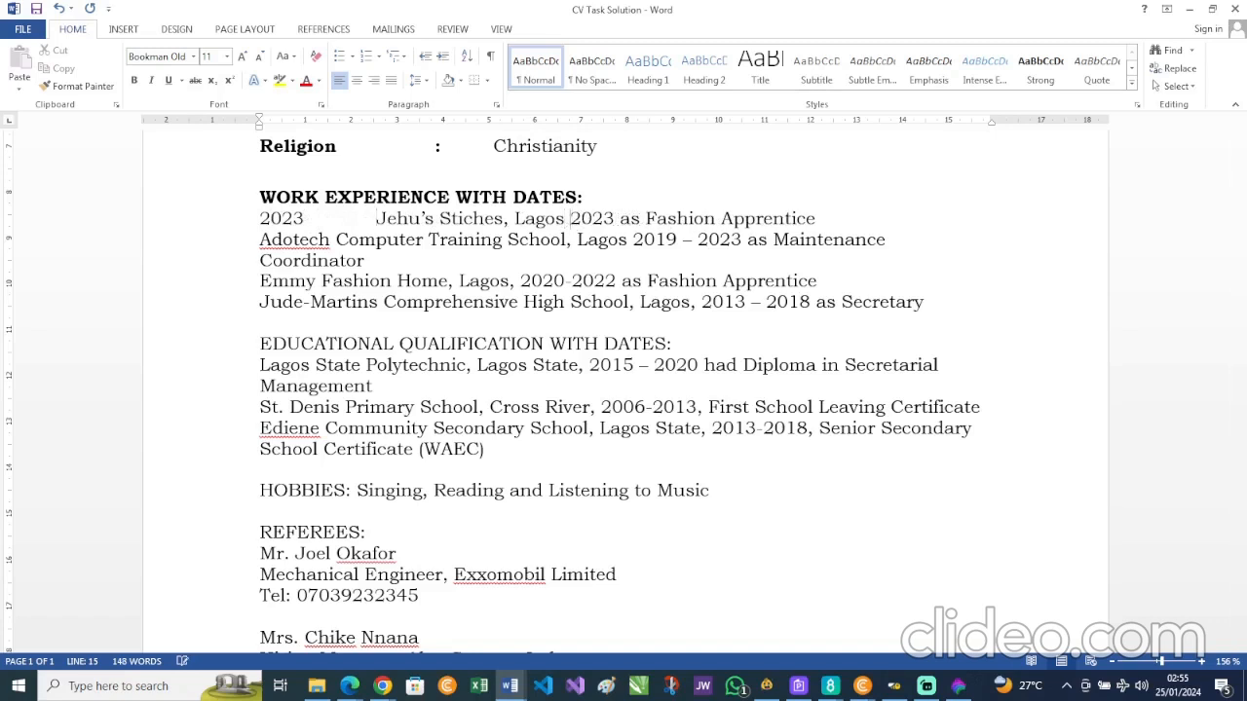
{"action": "key", "text": "Delete"}
{"action": "key", "text": "Delete"}
{"action": "key", "text": "Delete"}
{"action": "key", "text": "Delete"}
{"action": "key", "text": "Delete"}
{"action": "key", "text": "Delete"}
{"action": "key", "text": "Delete"}
{"action": "key", "text": "Delete"}
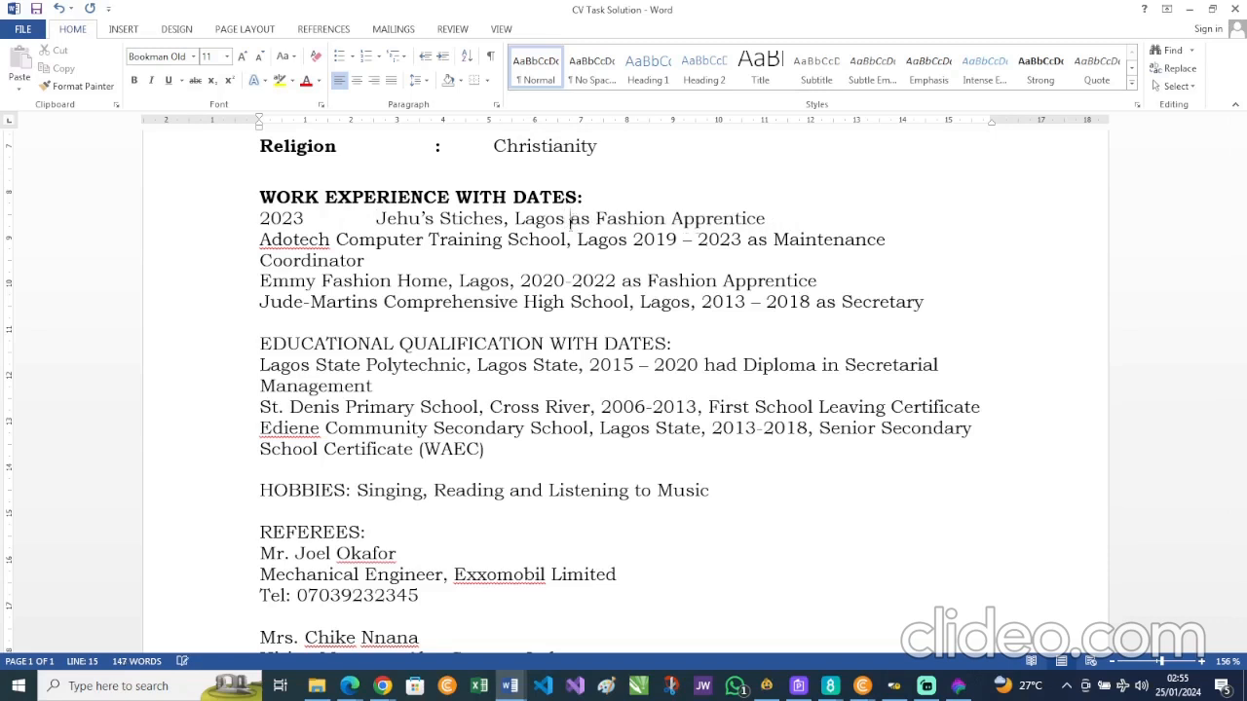
{"action": "key", "text": "Delete"}
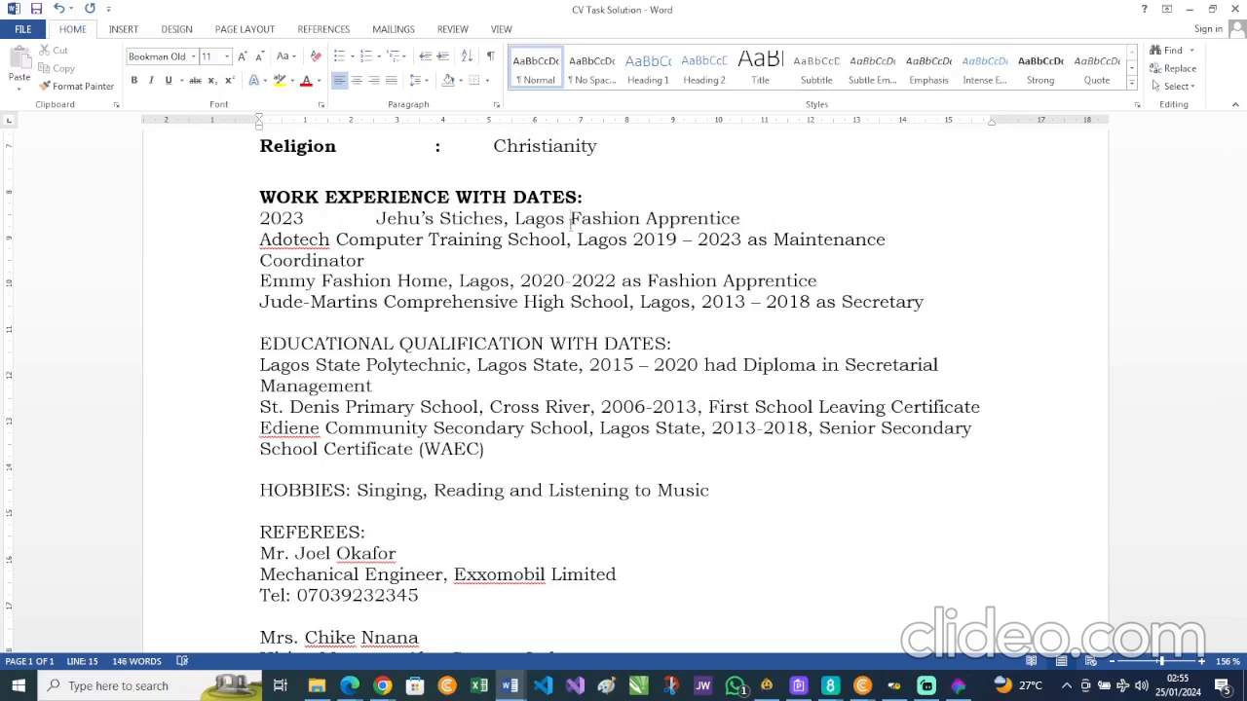
- Put "Fashion Apprentice" on its own line, indented by two tabs under Jehu's Stiches, with a blank line below it
{"action": "key", "text": "Return"}
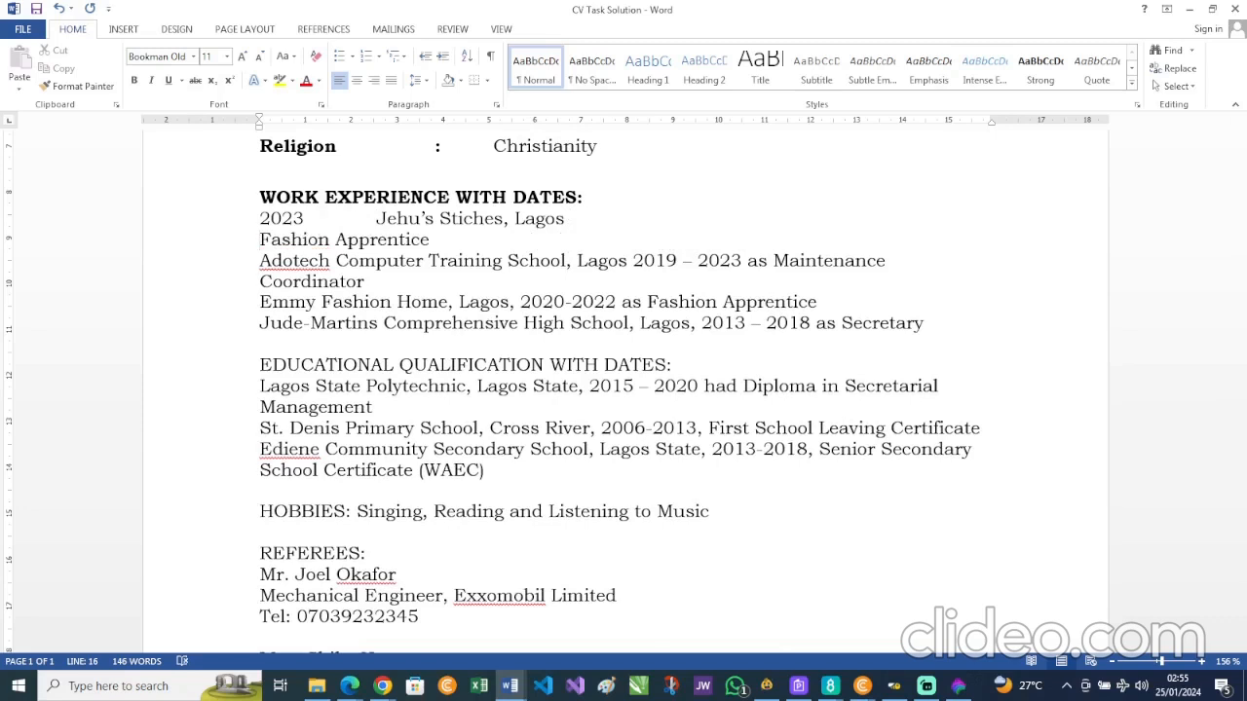
{"action": "key", "text": "Tab"}
{"action": "key", "text": "Tab"}
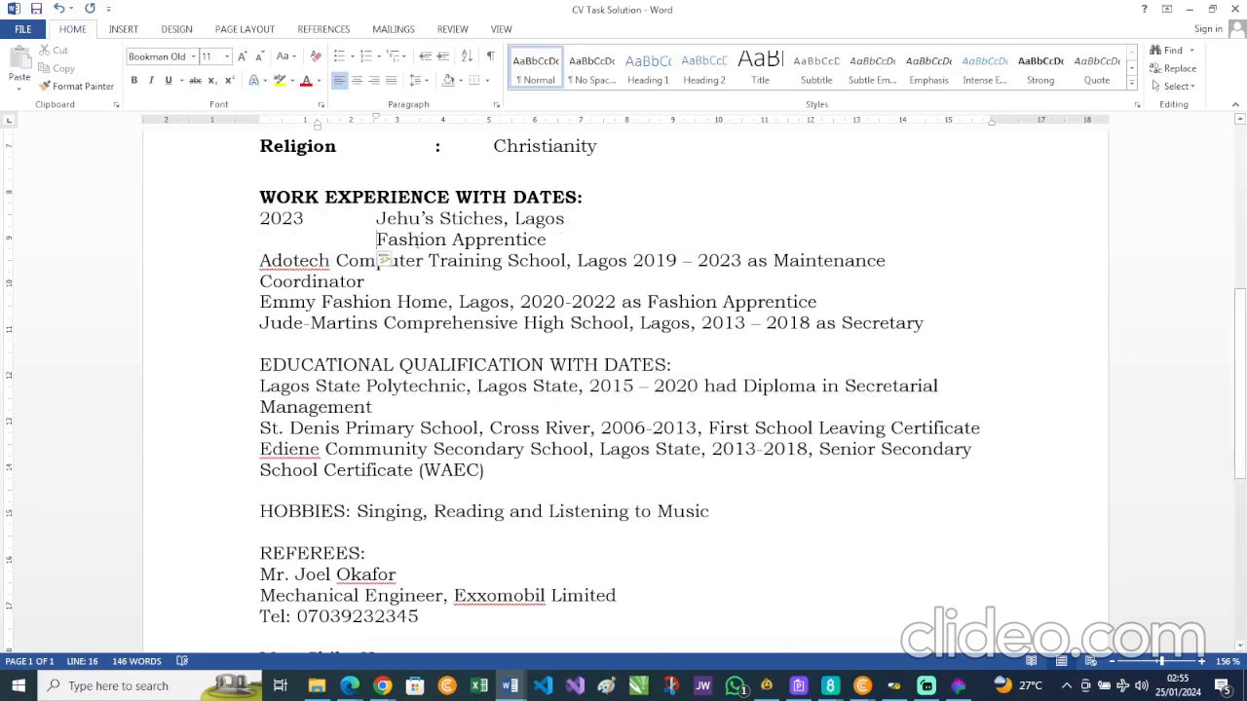
{"action": "left_click", "coordinate": [560, 240]}
{"action": "key", "text": "Return"}
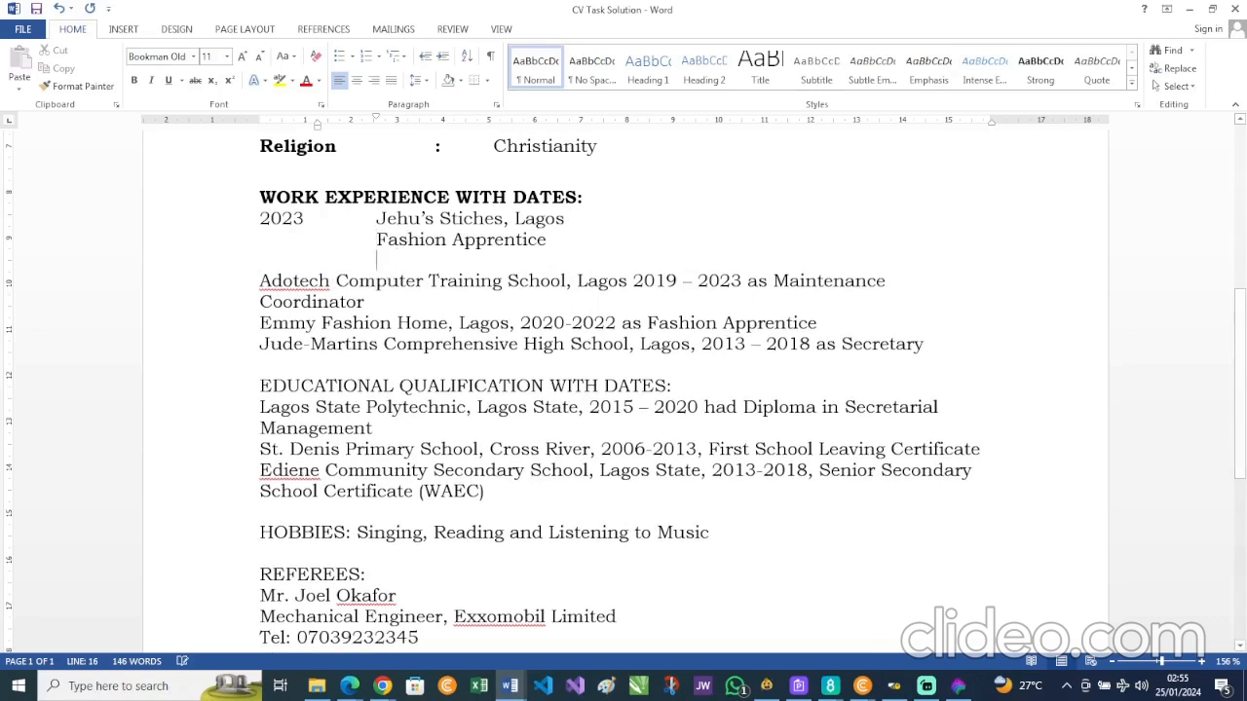
- Move the dates "2019 – 2023" to the start of the Adotech Computer Training School entry
{"action": "scroll", "coordinate": [650, 207], "scroll_direction": "down", "scroll_amount": 1}
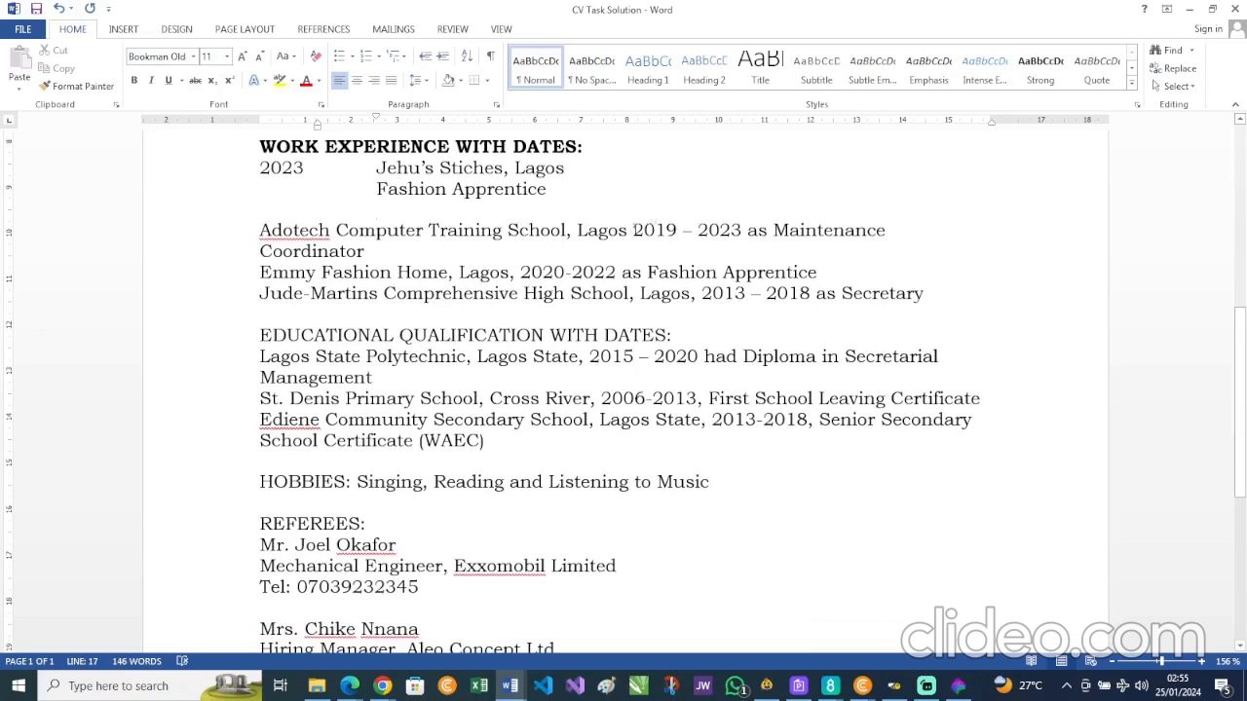
{"action": "left_click_drag", "start_coordinate": [632, 230], "coordinate": [729, 230]}
{"action": "key", "text": "ctrl+c"}
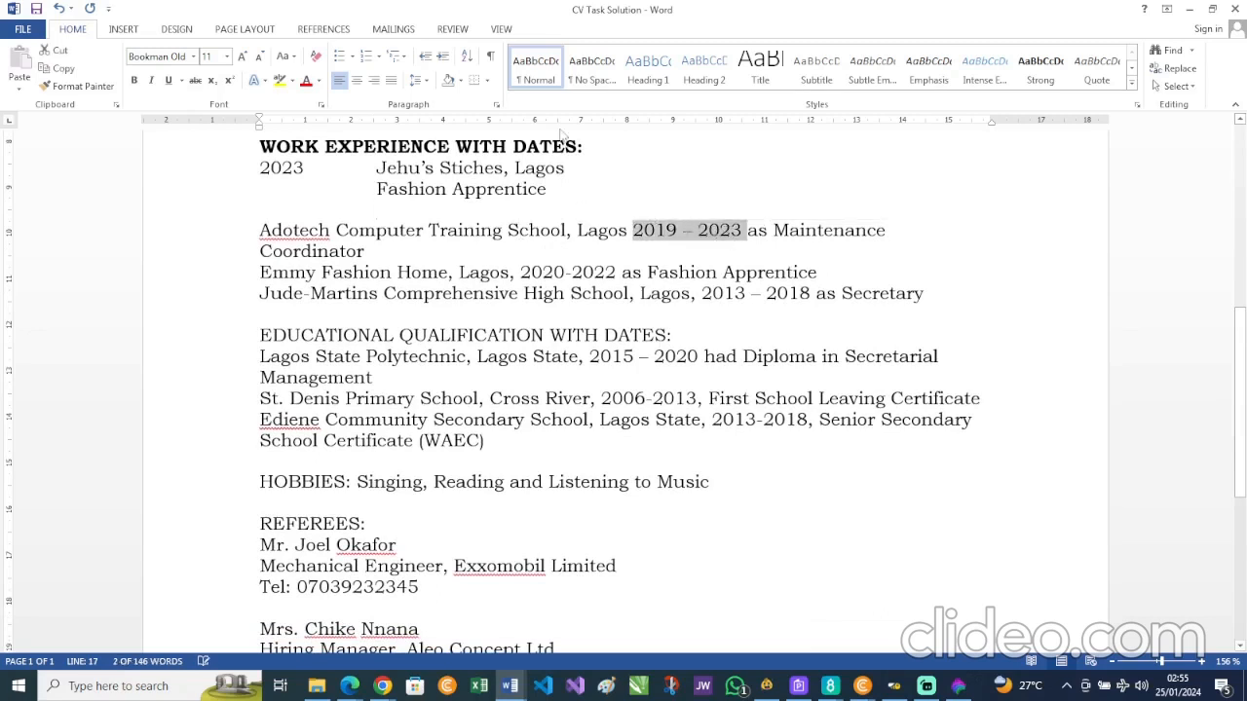
{"action": "left_click", "coordinate": [54, 49]}
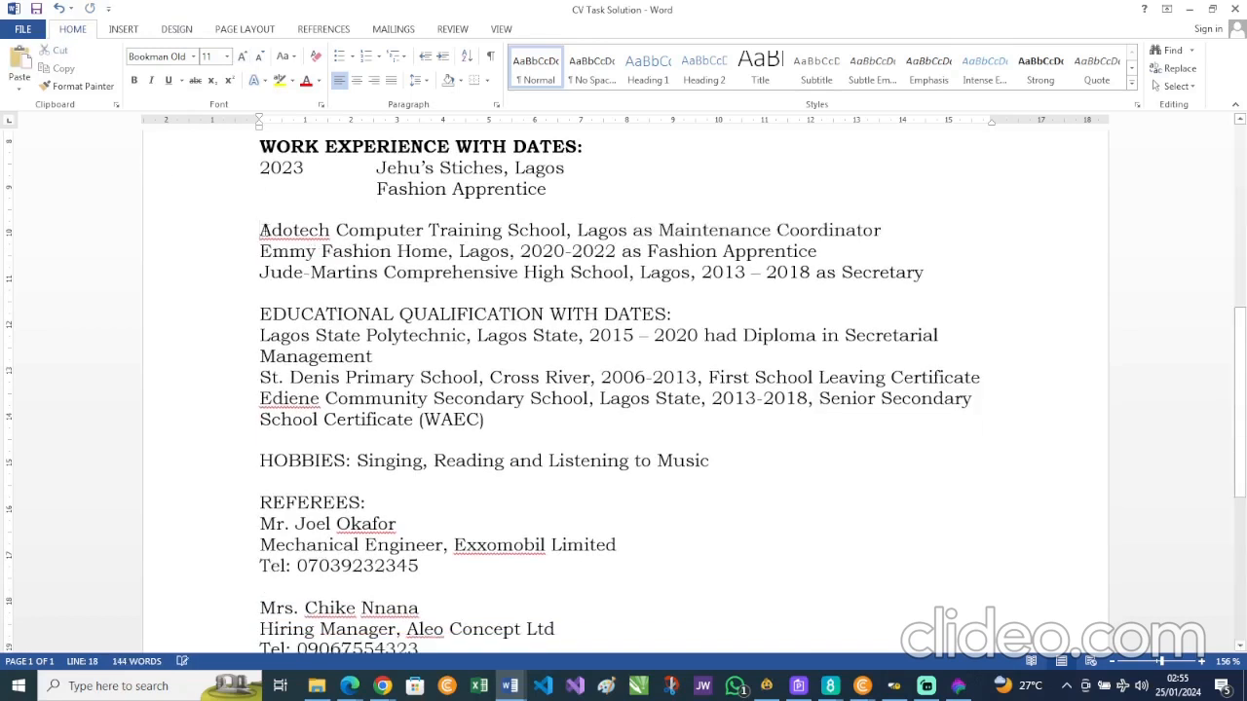
{"action": "left_click", "coordinate": [261, 230]}
{"action": "left_click", "coordinate": [22, 60]}
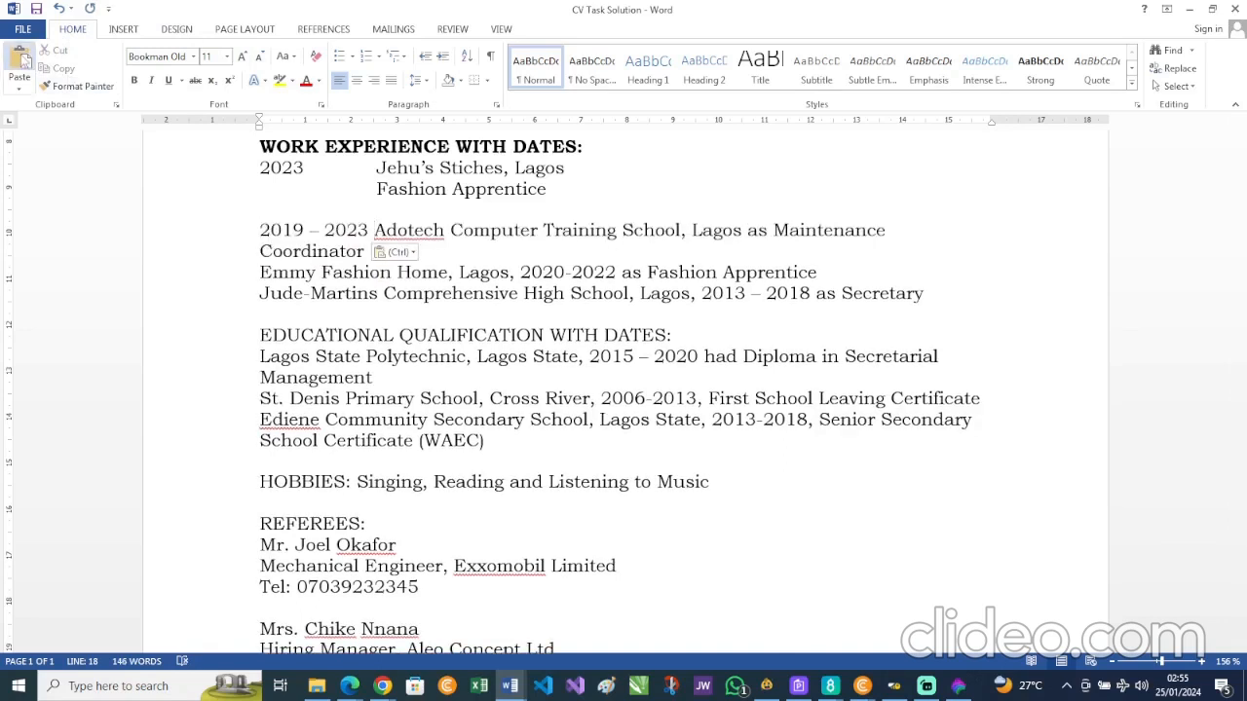
- Align "Jehu's Stiches", "Fashion Apprentice" and "Adotech" in one column by inserting one more tab before each
{"action": "left_click", "coordinate": [378, 168]}
{"action": "key", "text": "Tab"}
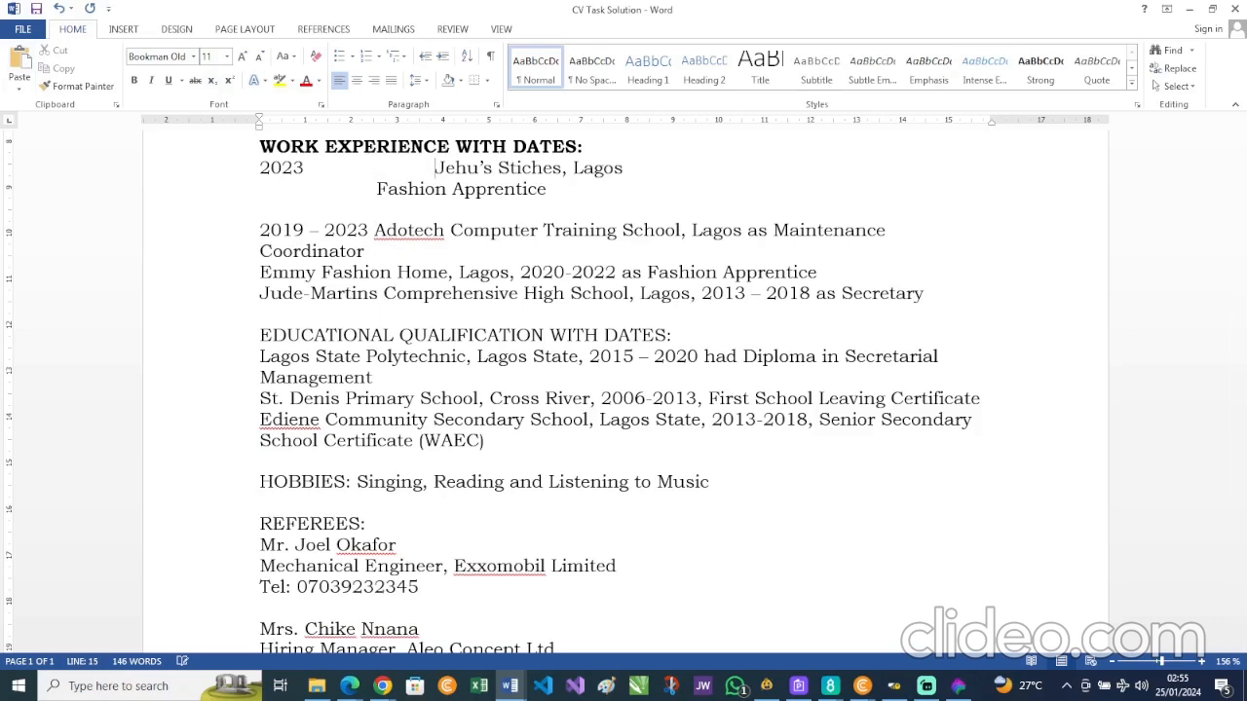
{"action": "left_click", "coordinate": [379, 188]}
{"action": "key", "text": "Tab"}
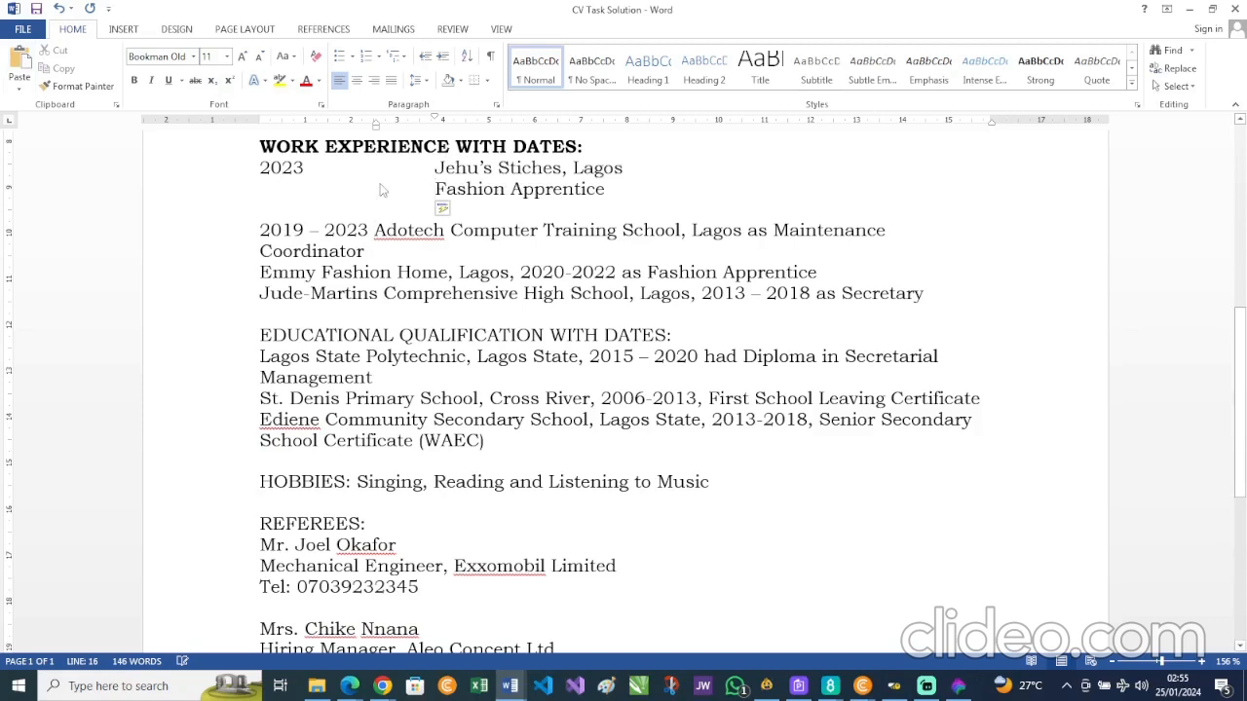
{"action": "left_click", "coordinate": [378, 230]}
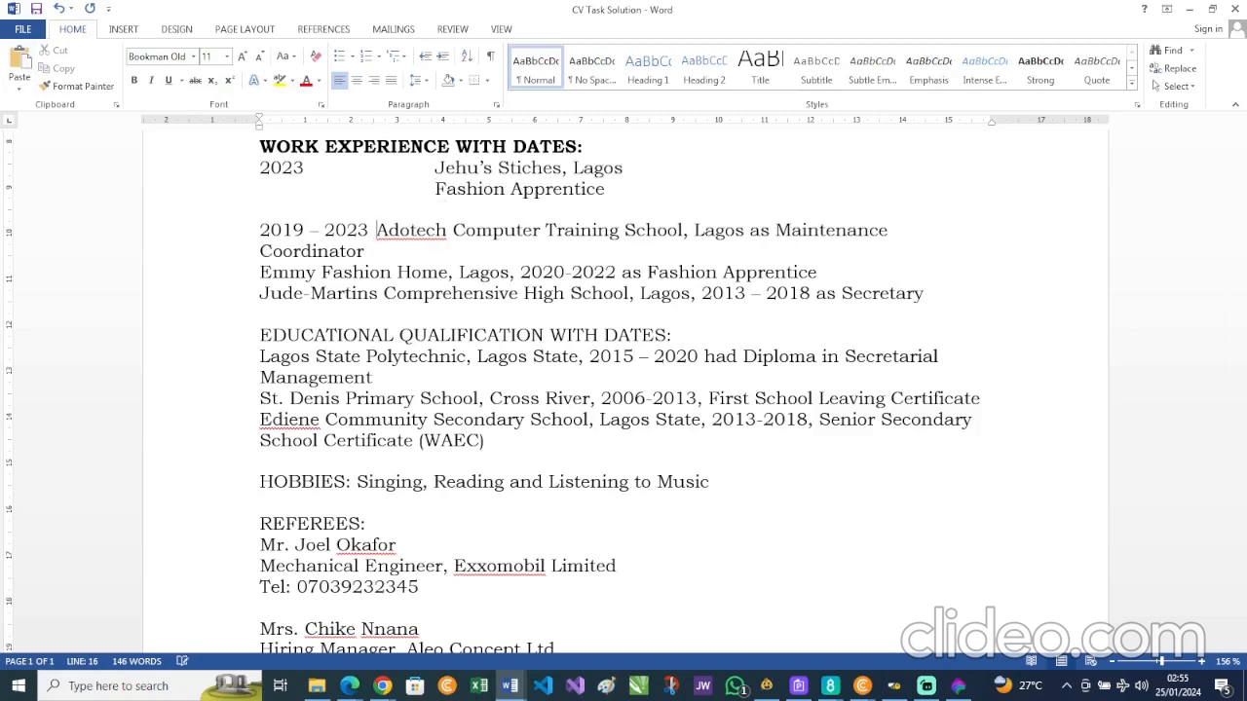
{"action": "key", "text": "Tab"}
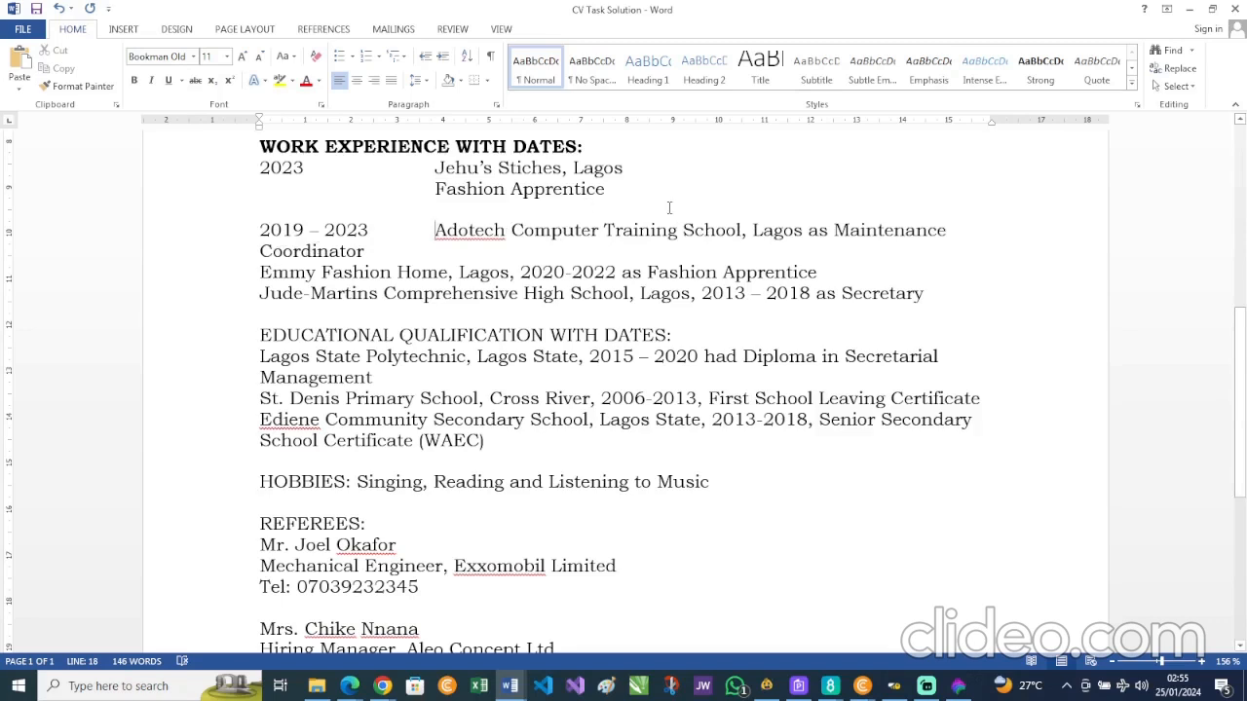
- Put "Maintenance Coordinator" on its own line, indented by three tabs under Adotech Computer Training School, and delete the word "as" before it
{"action": "left_click", "coordinate": [806, 231]}
{"action": "key", "text": "Return"}
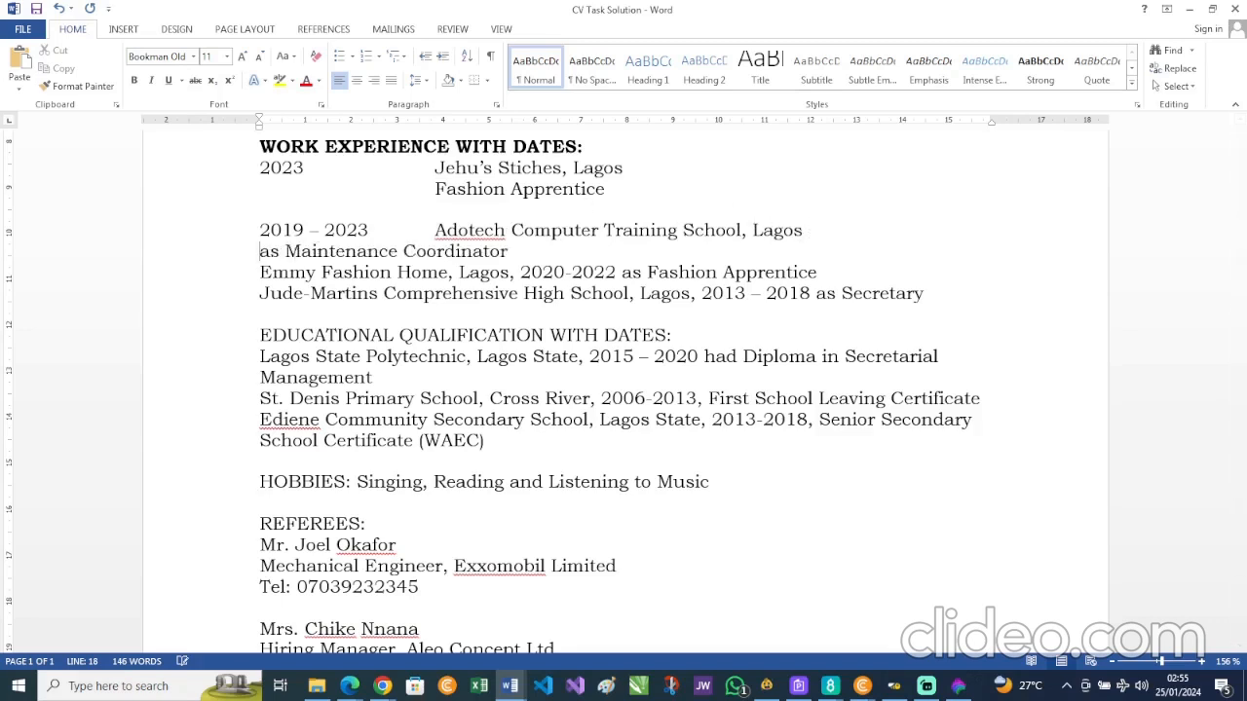
{"action": "key", "text": "Tab"}
{"action": "key", "text": "Tab"}
{"action": "key", "text": "Tab"}
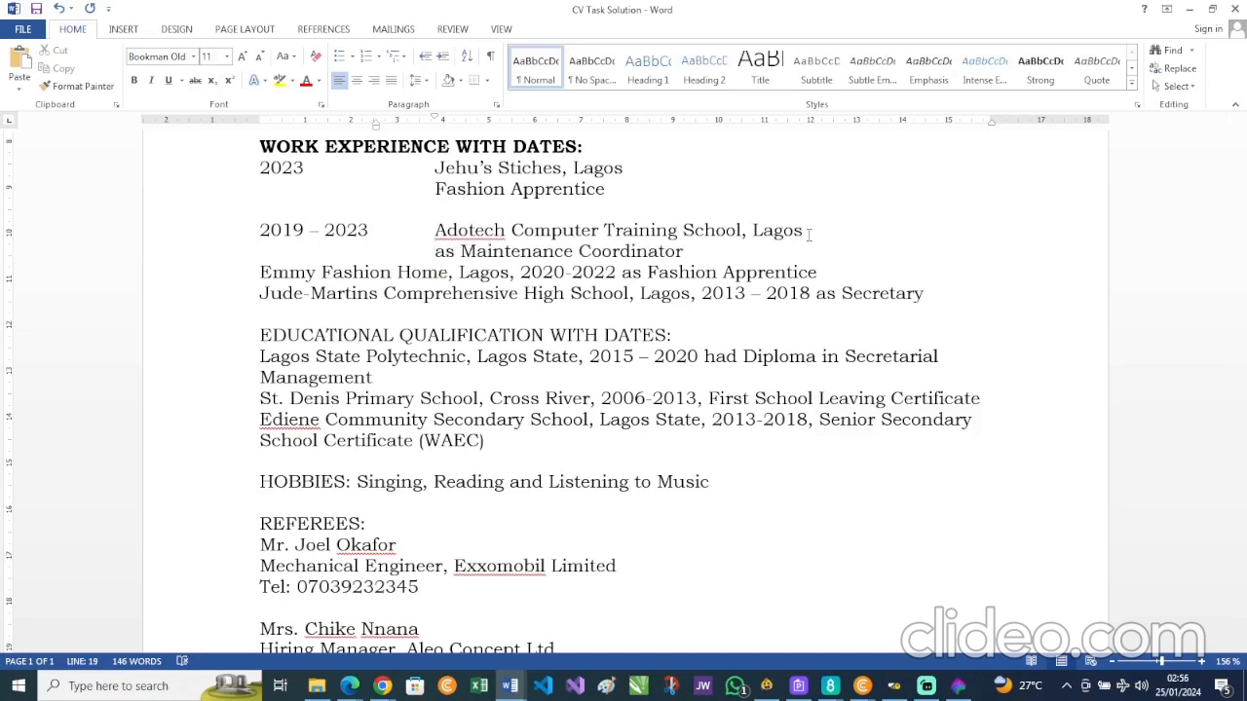
{"action": "key", "text": "Delete"}
{"action": "key", "text": "Delete"}
{"action": "key", "text": "Delete"}
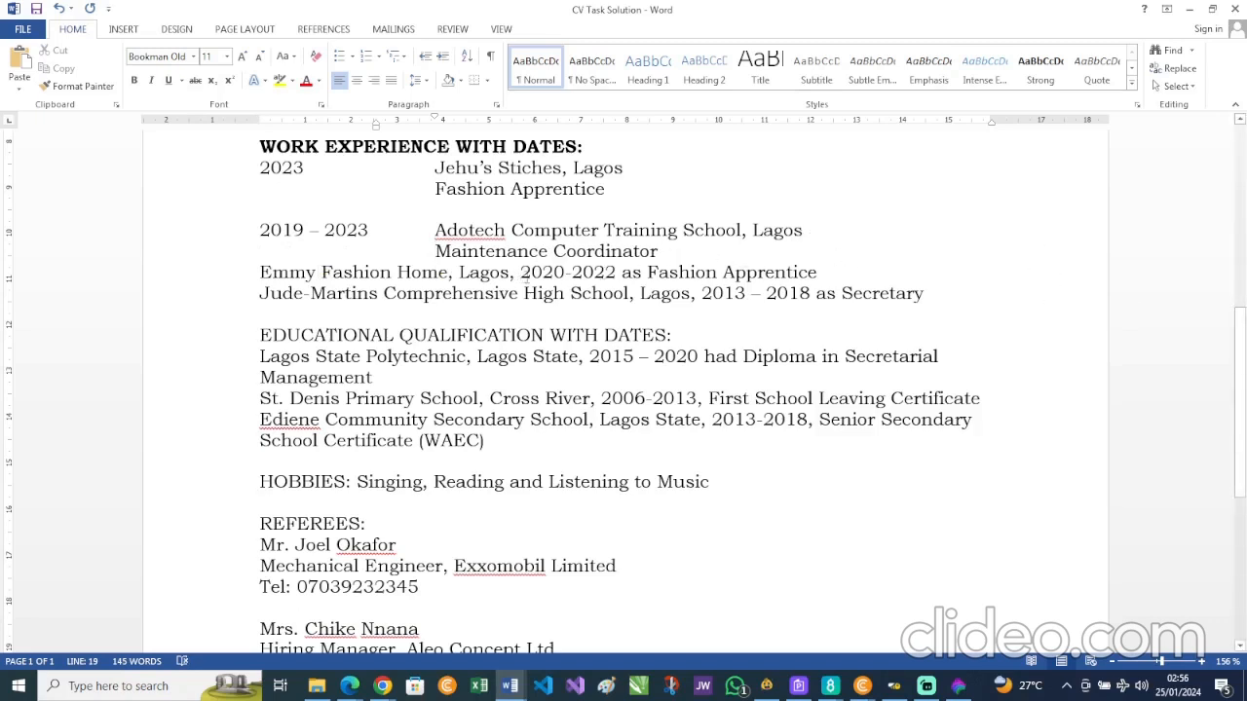
- Move the dates "2020-2022" to the start of the Emmy Fashion Home entry and insert a tab after them
{"action": "left_click_drag", "start_coordinate": [520, 273], "coordinate": [601, 276]}
{"action": "key", "text": "ctrl+c"}
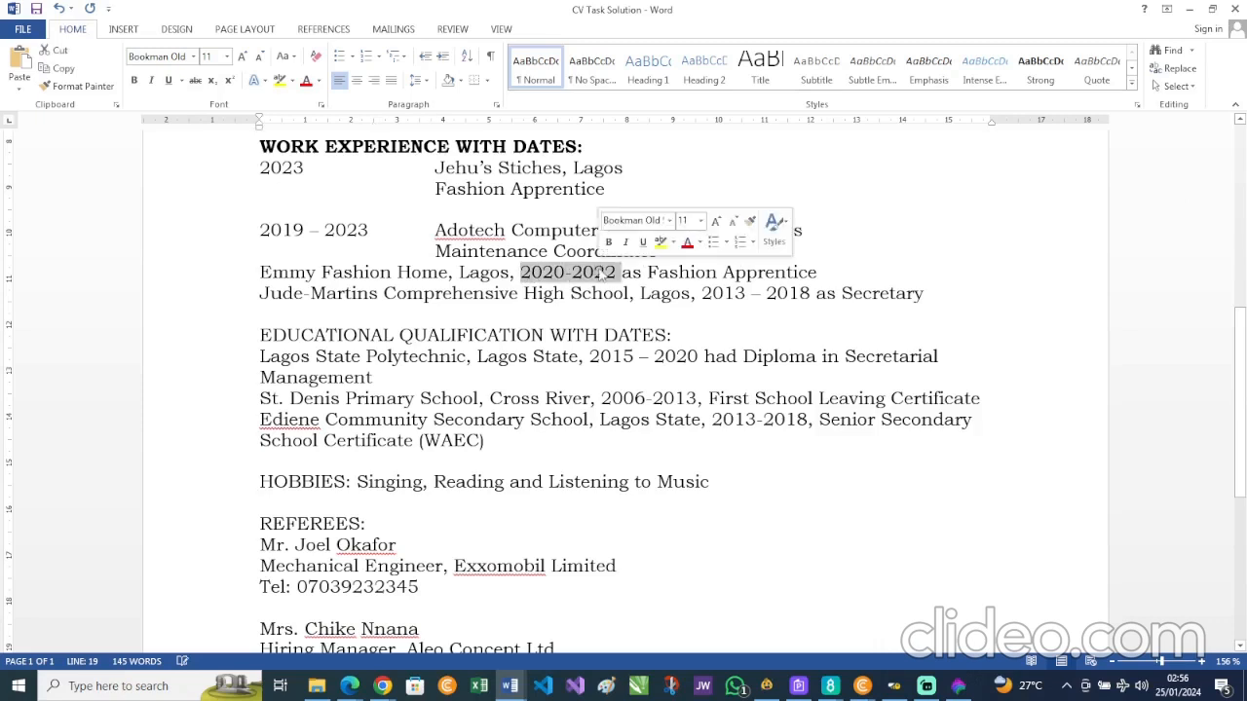
{"action": "key", "text": "BackSpace"}
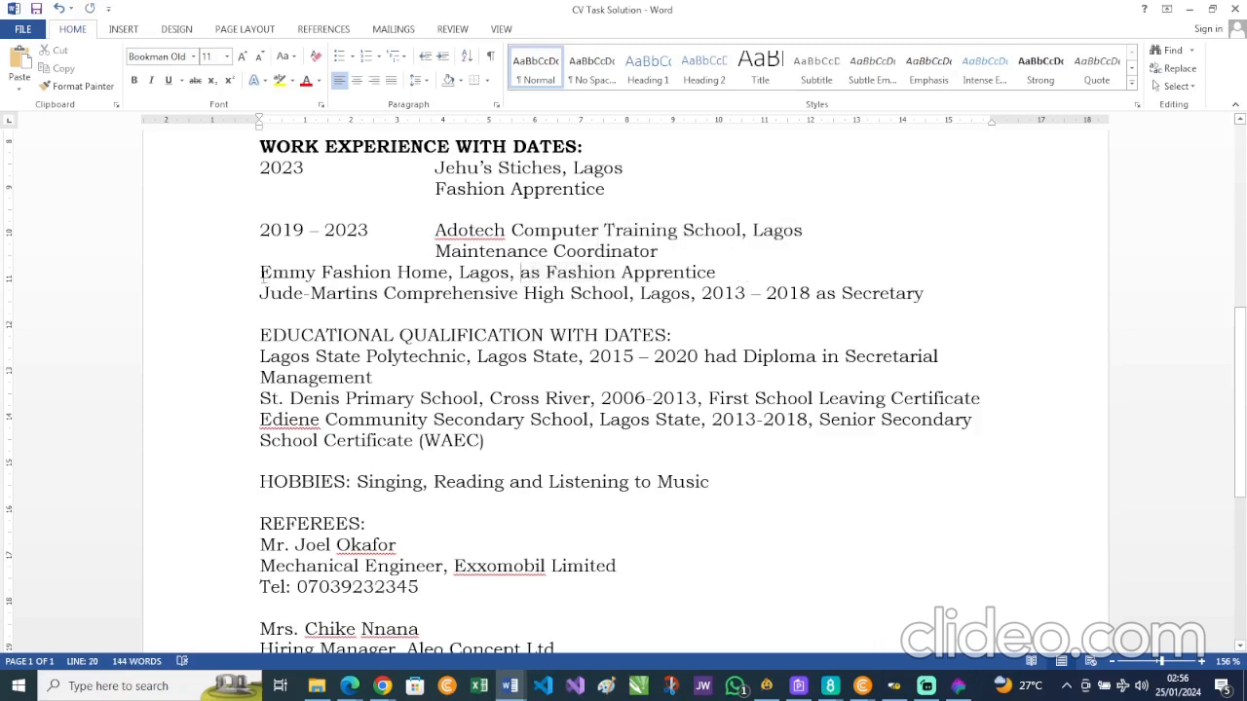
{"action": "left_click", "coordinate": [261, 274]}
{"action": "key", "text": "ctrl+v"}
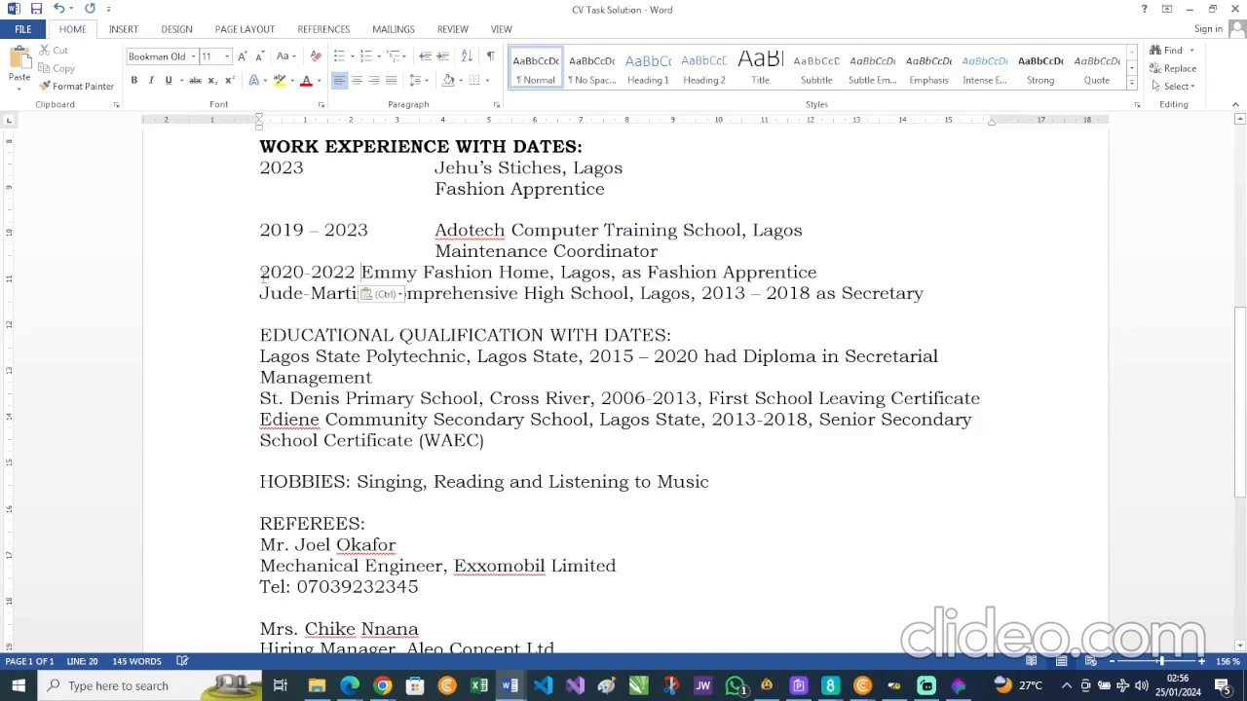
{"action": "key", "text": "Tab"}
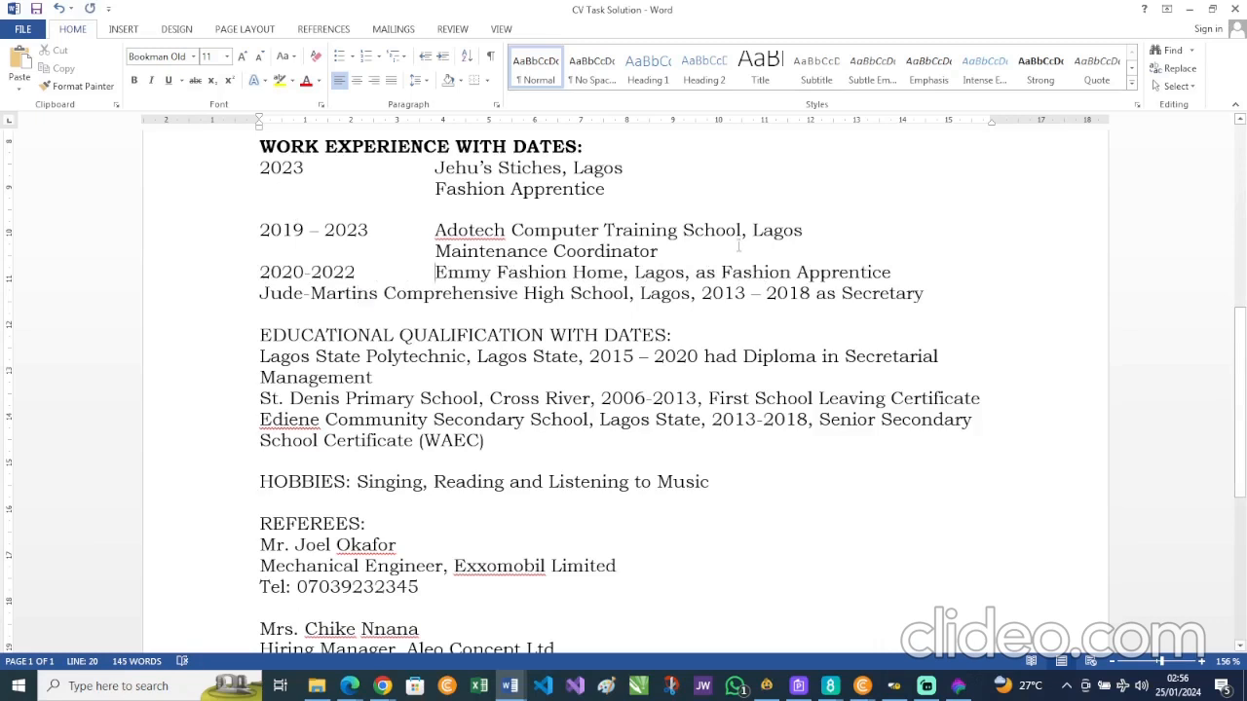
- Put "Fashion Apprentice" on its own line, three tabs in under Emmy Fashion Home, removing the comma after Lagos and the word "as"
{"action": "left_click", "coordinate": [691, 274]}
{"action": "key", "text": "BackSpace"}
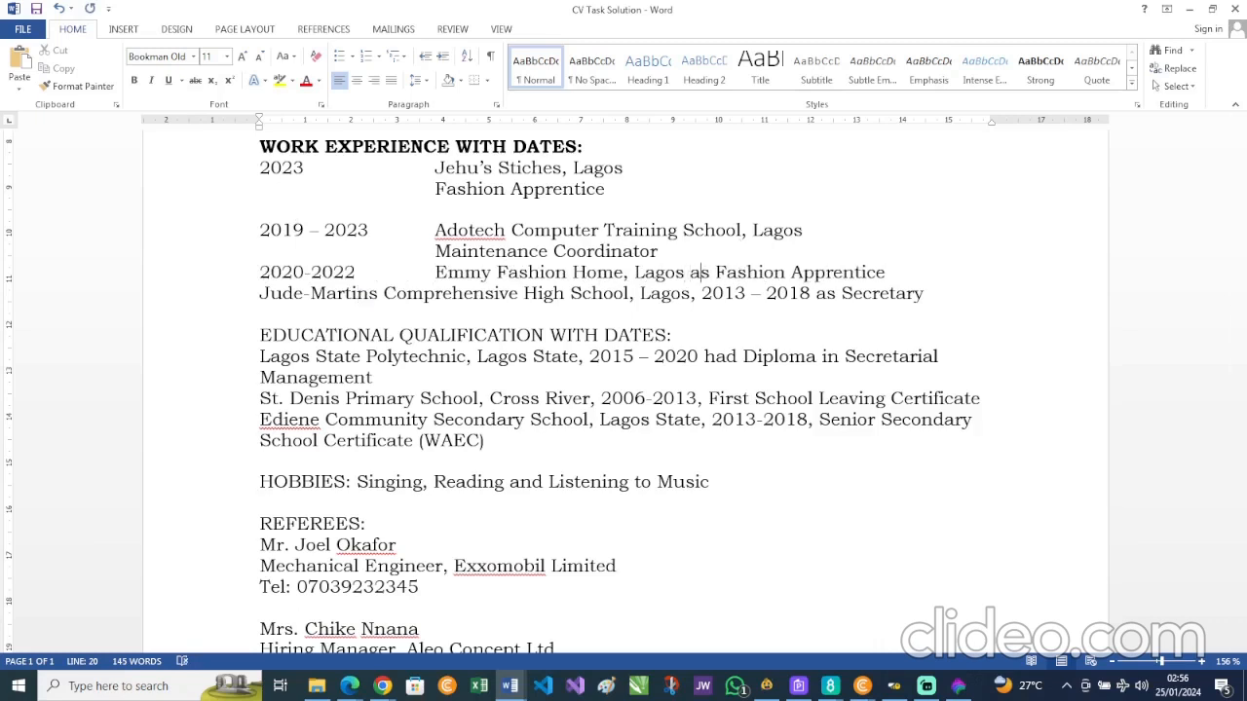
{"action": "key", "text": "Left"}
{"action": "key", "text": "Return"}
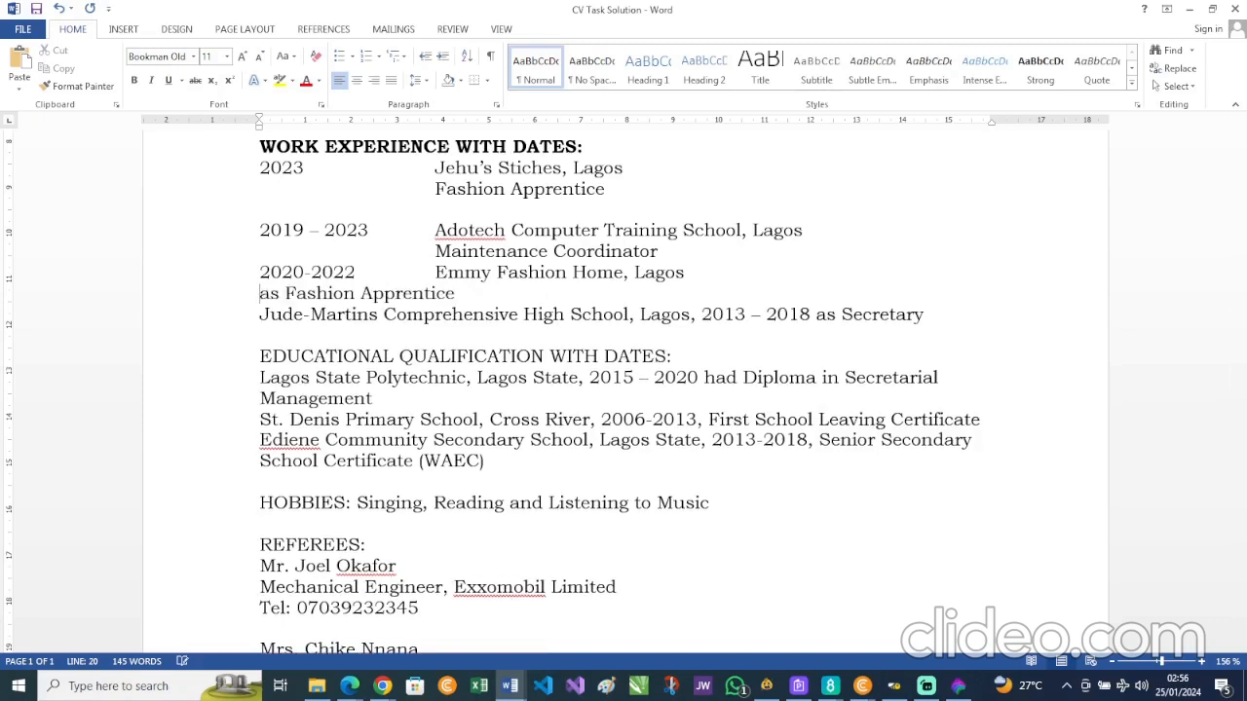
{"action": "key", "text": "Tab"}
{"action": "key", "text": "Tab"}
{"action": "key", "text": "Tab"}
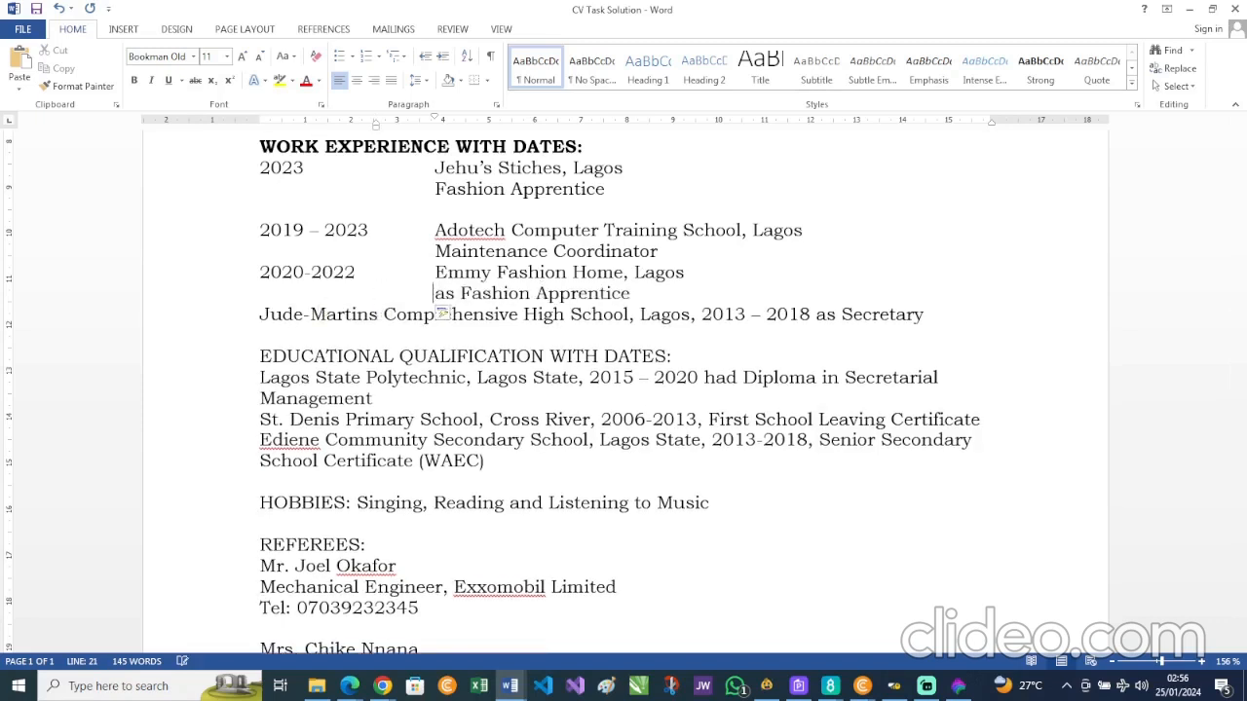
{"action": "key", "text": "Delete"}
{"action": "key", "text": "Delete"}
{"action": "key", "text": "Delete"}
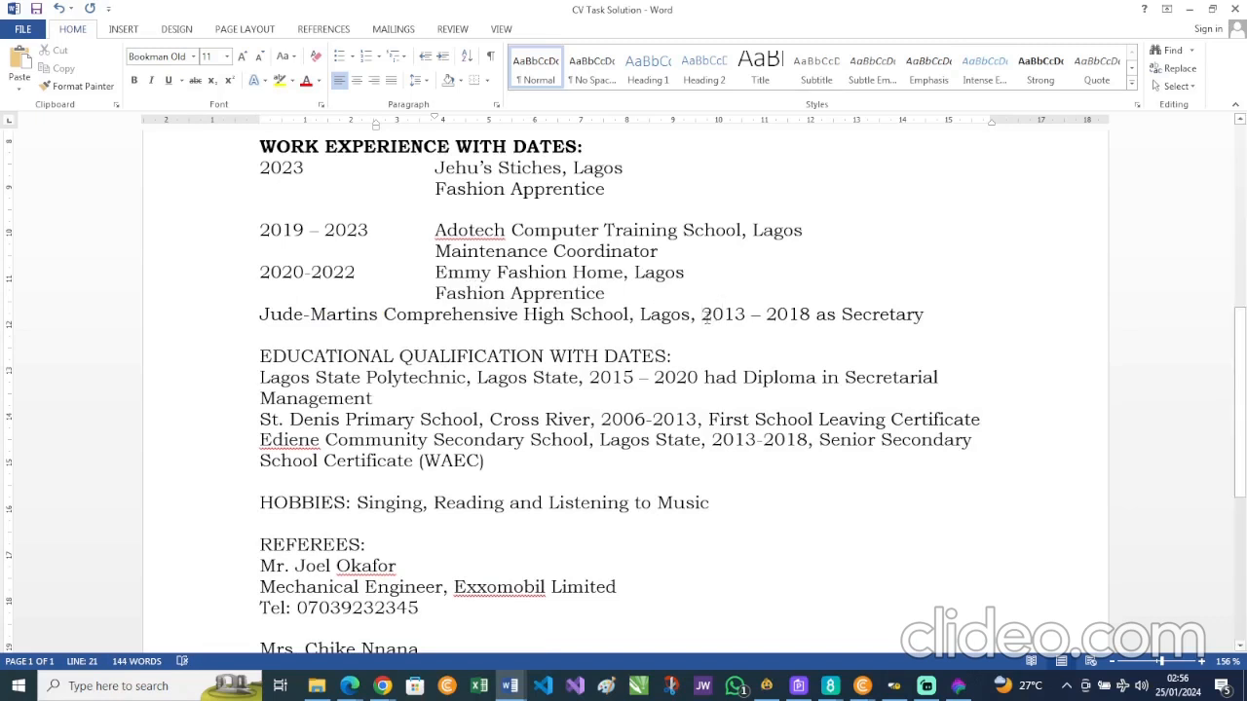
- Move the dates "2013 – 2018" to the start of the Jude-Martins Comprehensive High School entry and insert a tab after them
{"action": "left_click_drag", "start_coordinate": [703, 317], "coordinate": [800, 317]}
{"action": "key", "text": "ctrl+c"}
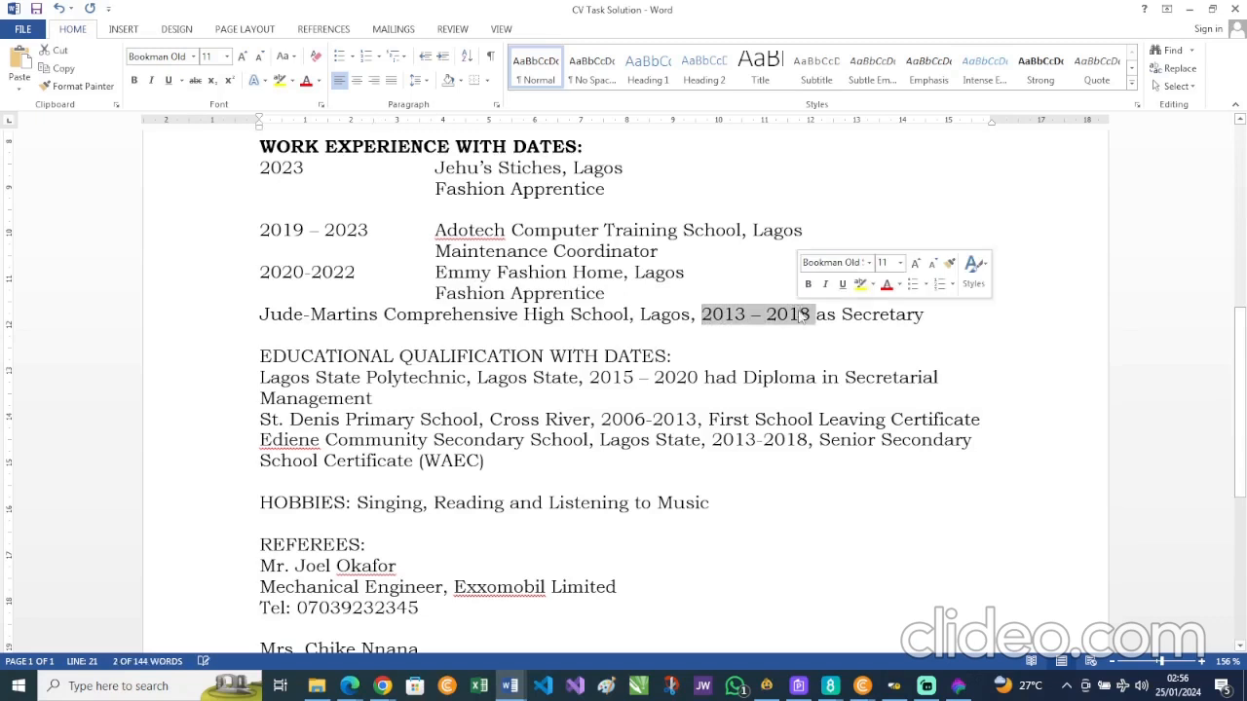
{"action": "left_click", "coordinate": [61, 53]}
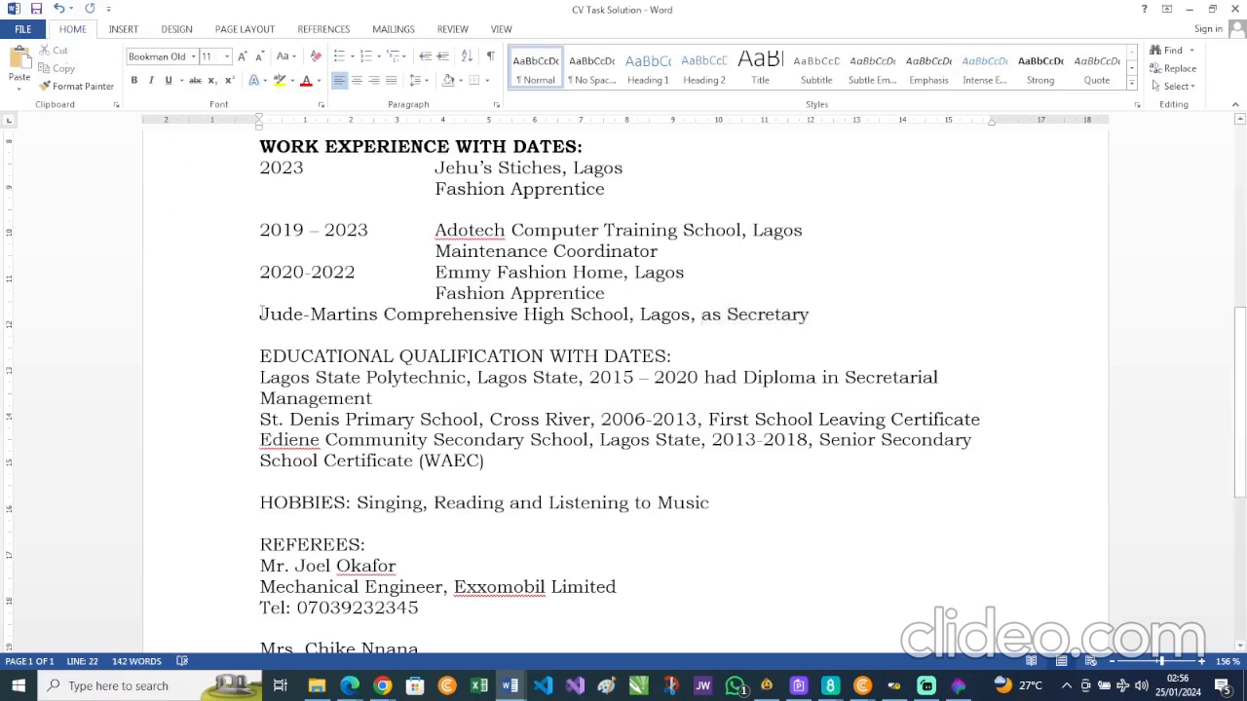
{"action": "key", "text": "ctrl+v"}
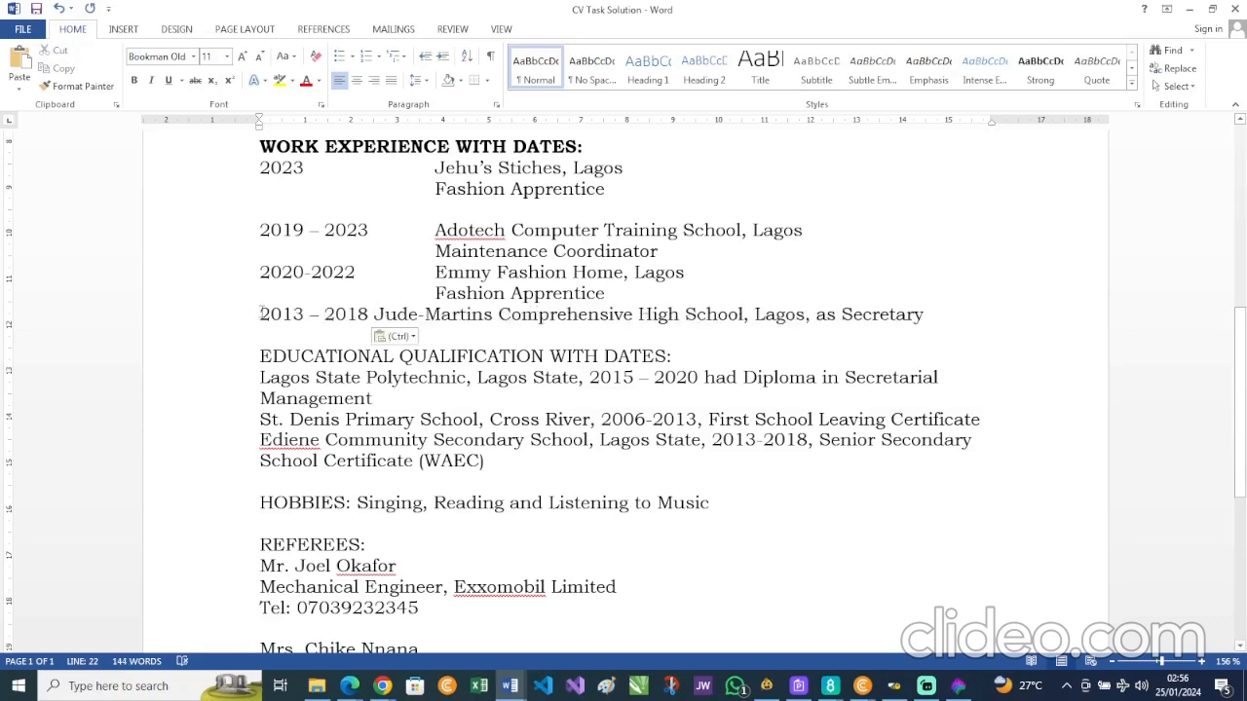
{"action": "key", "text": "Tab"}
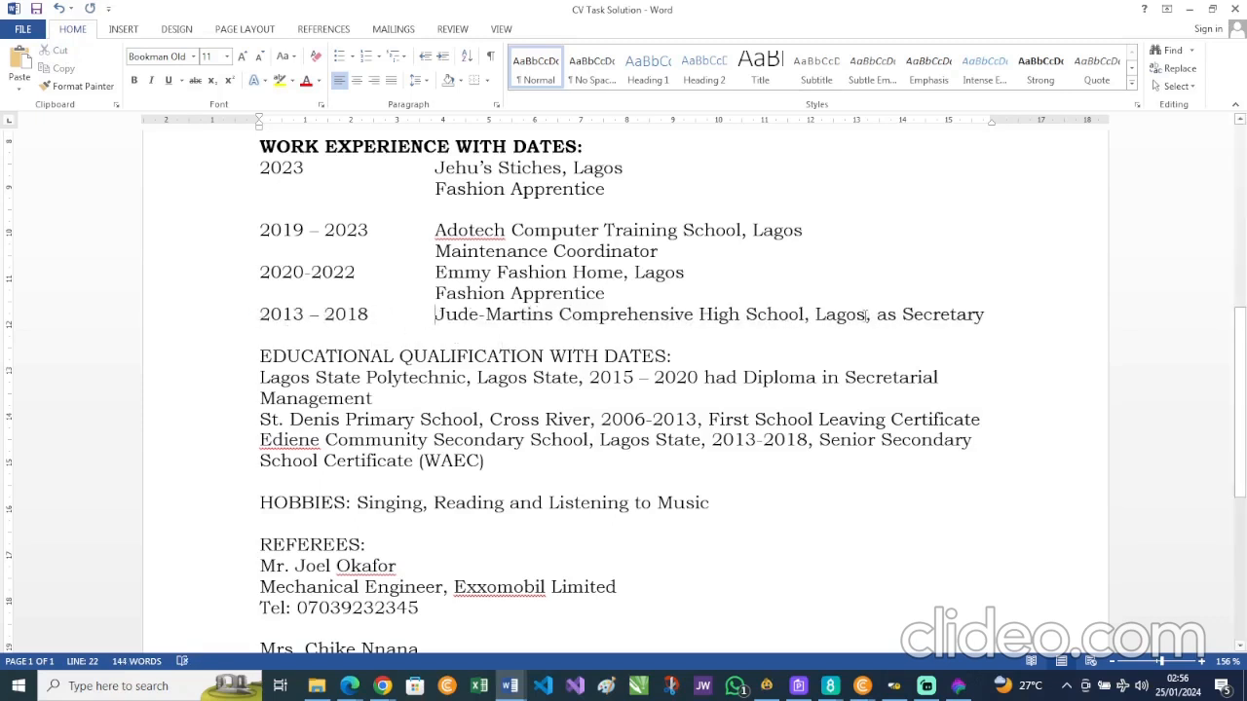
- Put "Secretary" on its own line, three tabs in under Jude-Martins Comprehensive High School, removing the comma after Lagos and the word "as"
{"action": "left_click", "coordinate": [877, 315]}
{"action": "key", "text": "BackSpace"}
{"action": "key", "text": "BackSpace"}
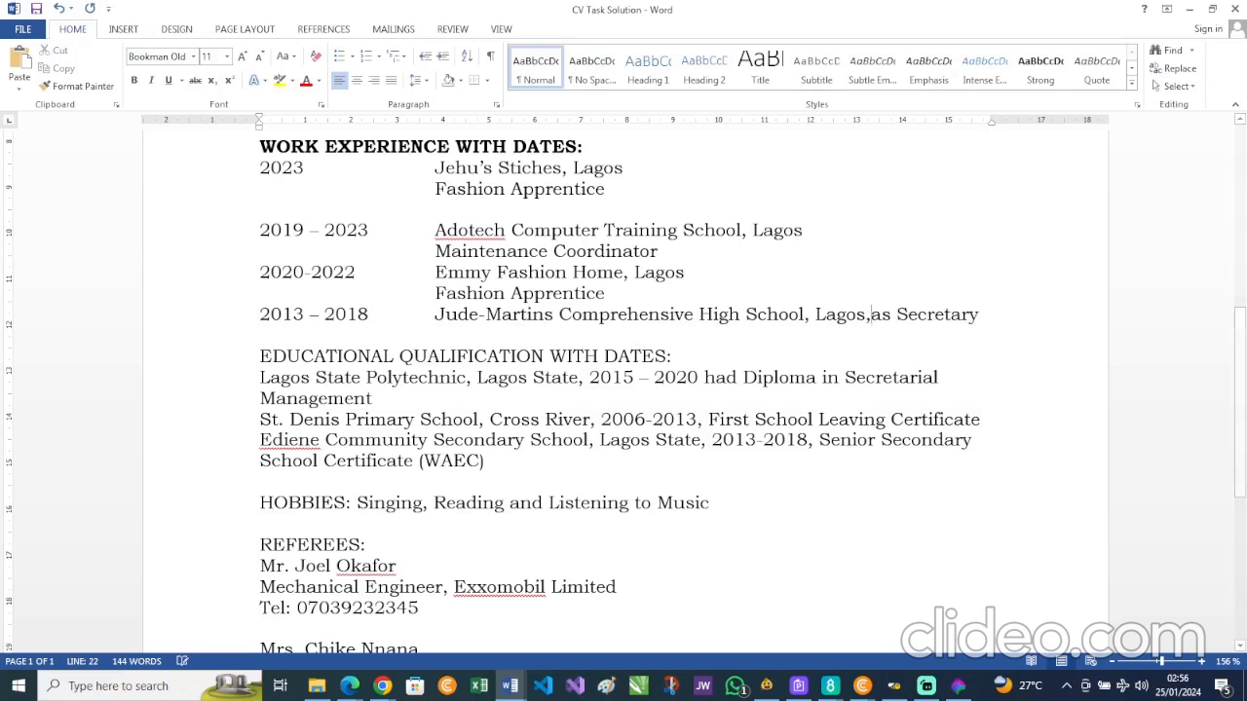
{"action": "key", "text": "Return"}
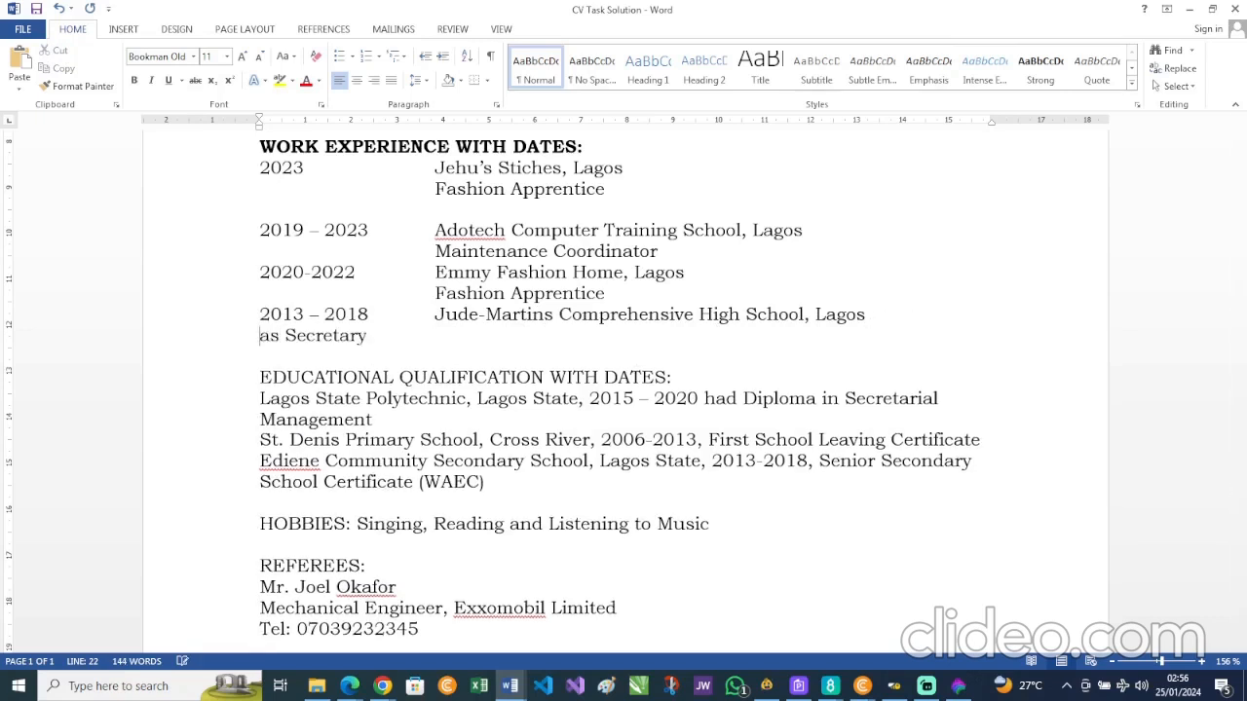
{"action": "key", "text": "Tab"}
{"action": "key", "text": "Tab"}
{"action": "key", "text": "Tab"}
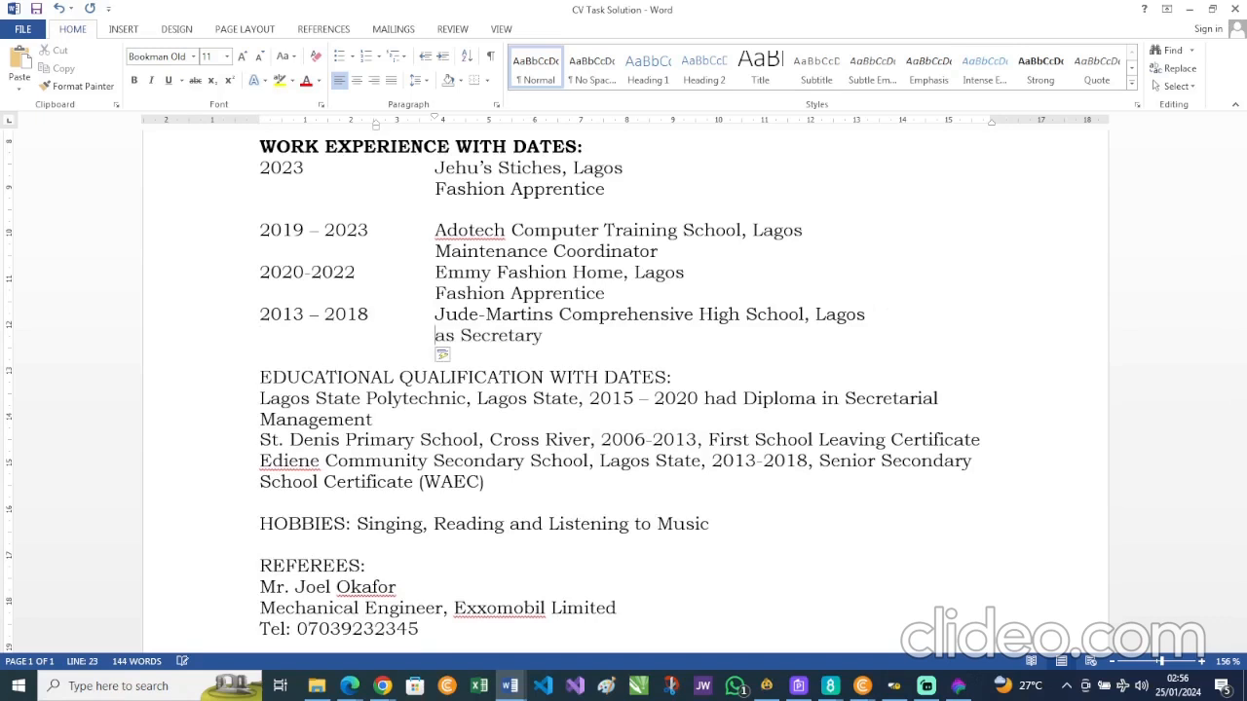
{"action": "key", "text": "Delete"}
{"action": "key", "text": "Delete"}
{"action": "key", "text": "Delete"}
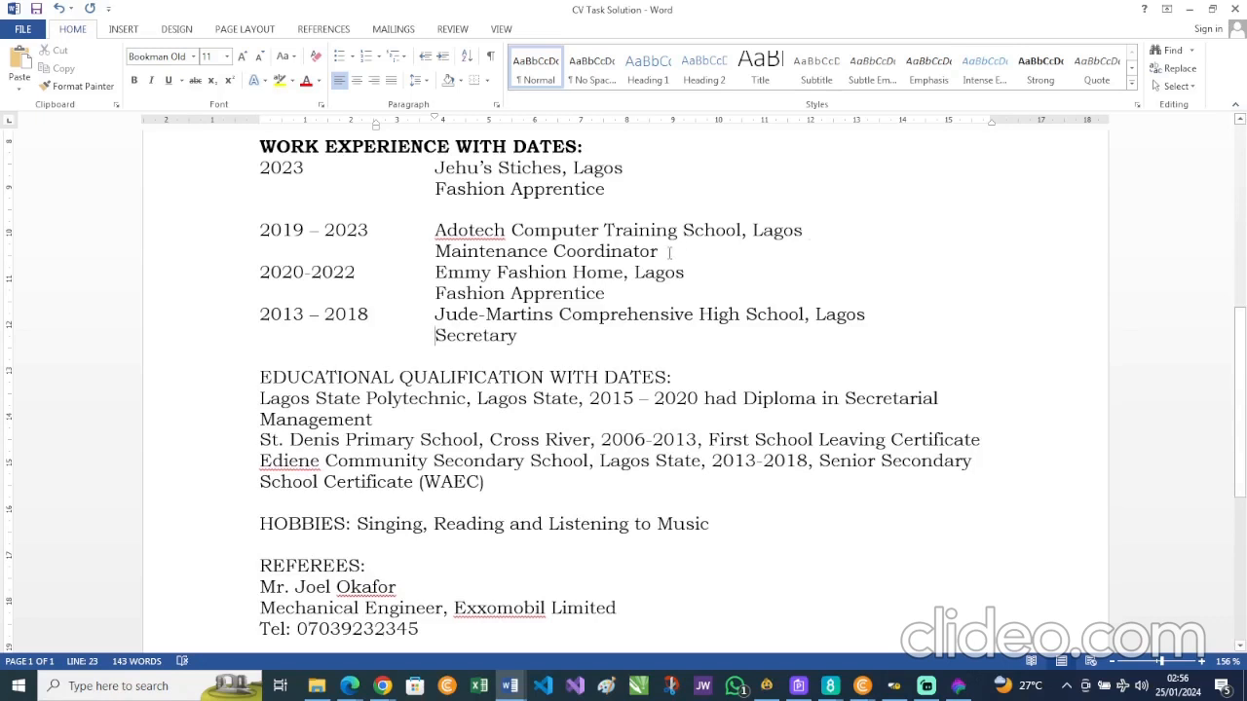
- Insert a blank line after "Maintenance Coordinator" and another after Emmy Fashion Home's "Fashion Apprentice" to separate the work experience entries
{"action": "key", "text": "Return"}
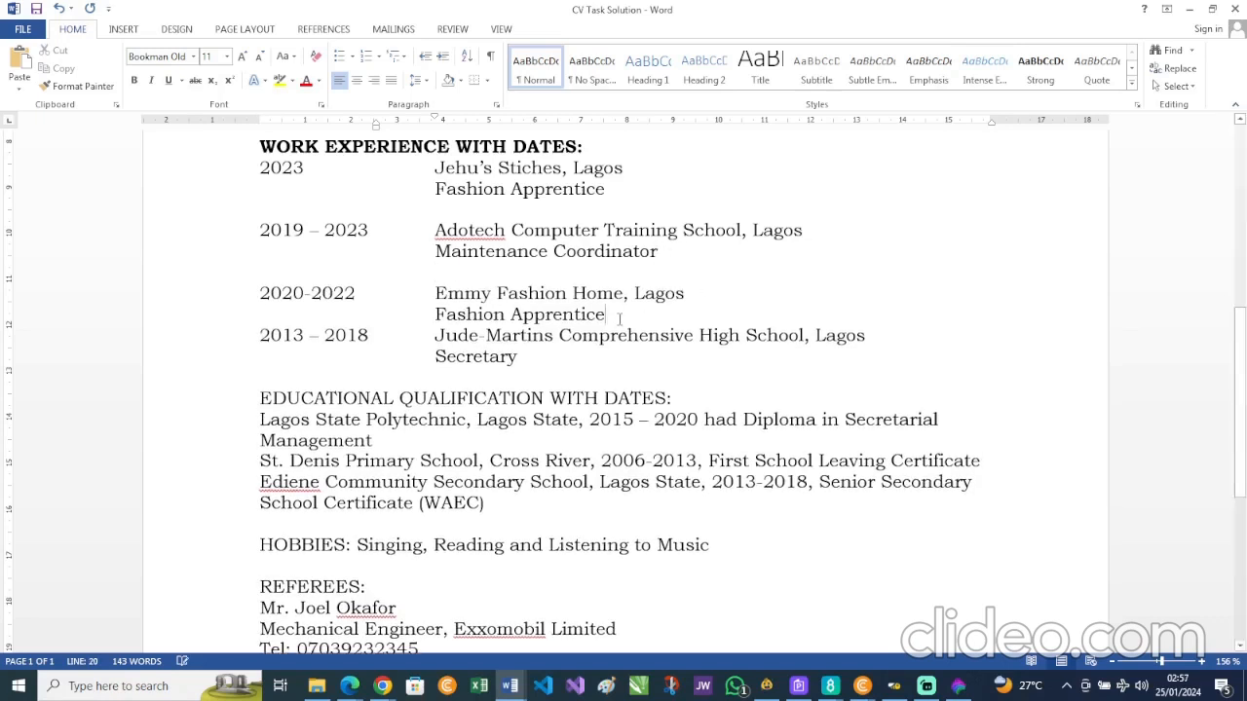
{"action": "key", "text": "Return"}
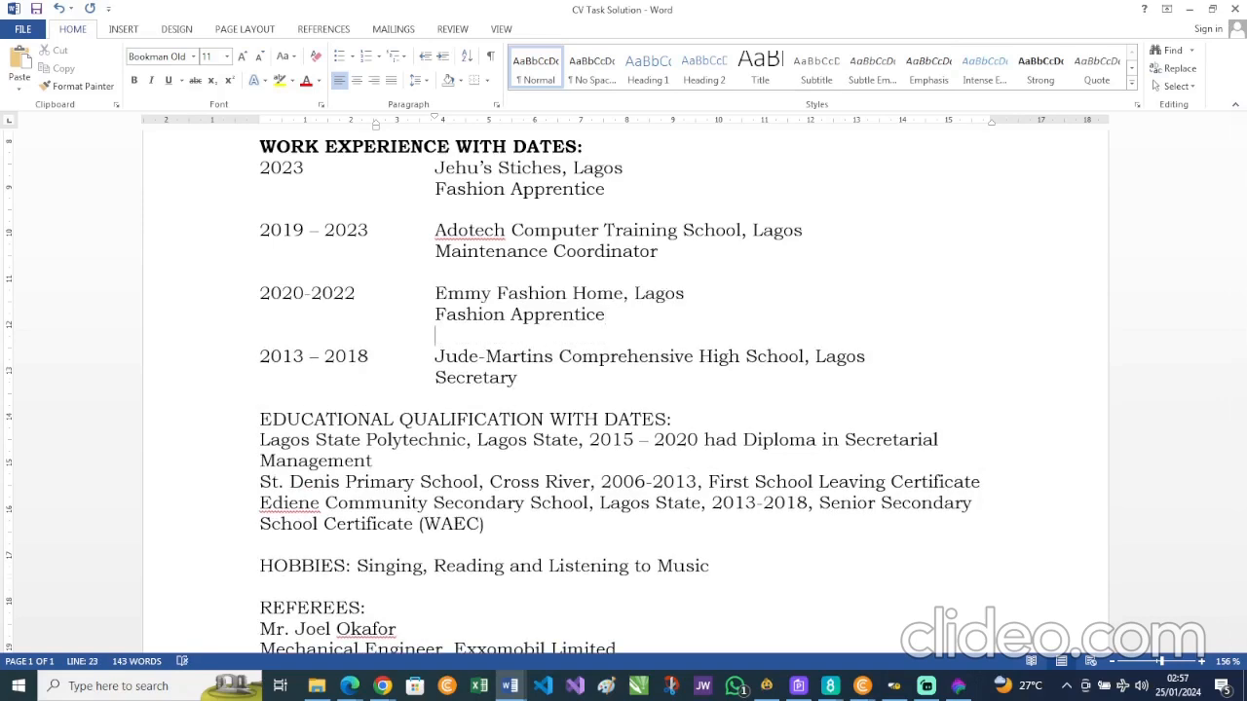
- Bold the employer names Jehu's Stiches, Adotech Computer Training School, Emmy Fashion Home and Jude-Martins Comprehensive High School
{"action": "scroll", "coordinate": [623, 390], "scroll_direction": "down", "scroll_amount": 3}
{"action": "scroll", "coordinate": [624, 390], "scroll_direction": "up", "scroll_amount": 4}
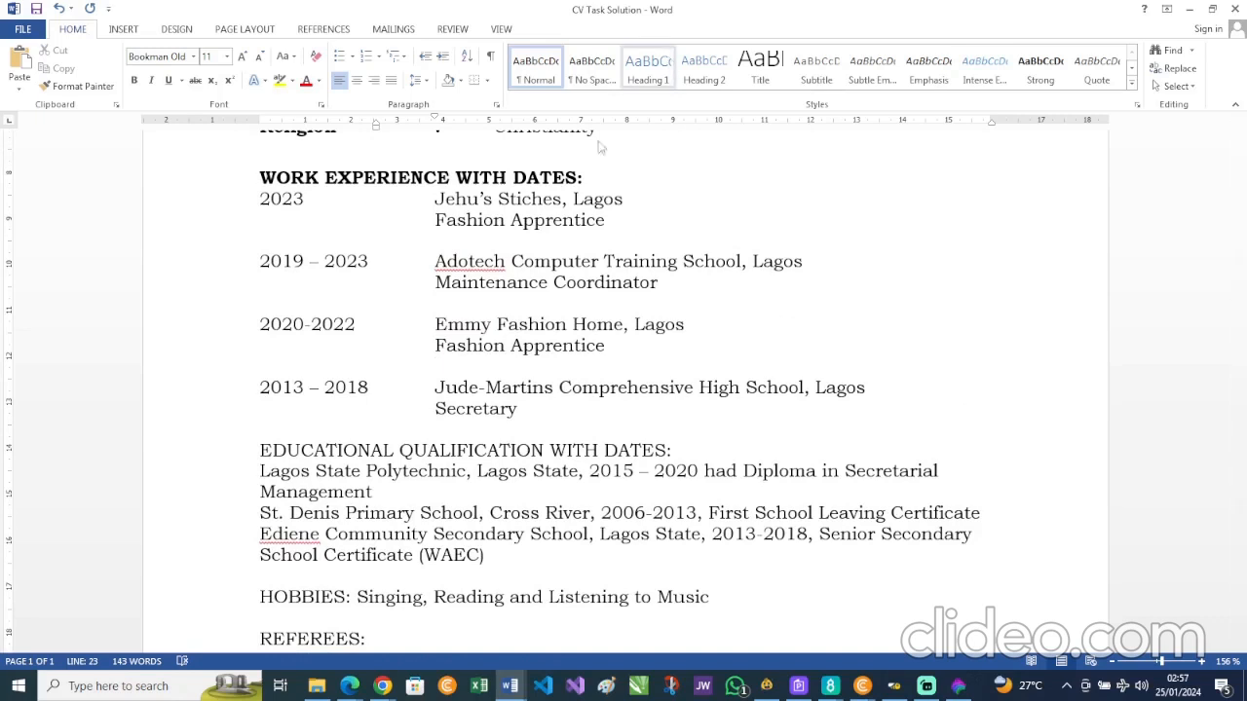
{"action": "left_click", "coordinate": [435, 200]}
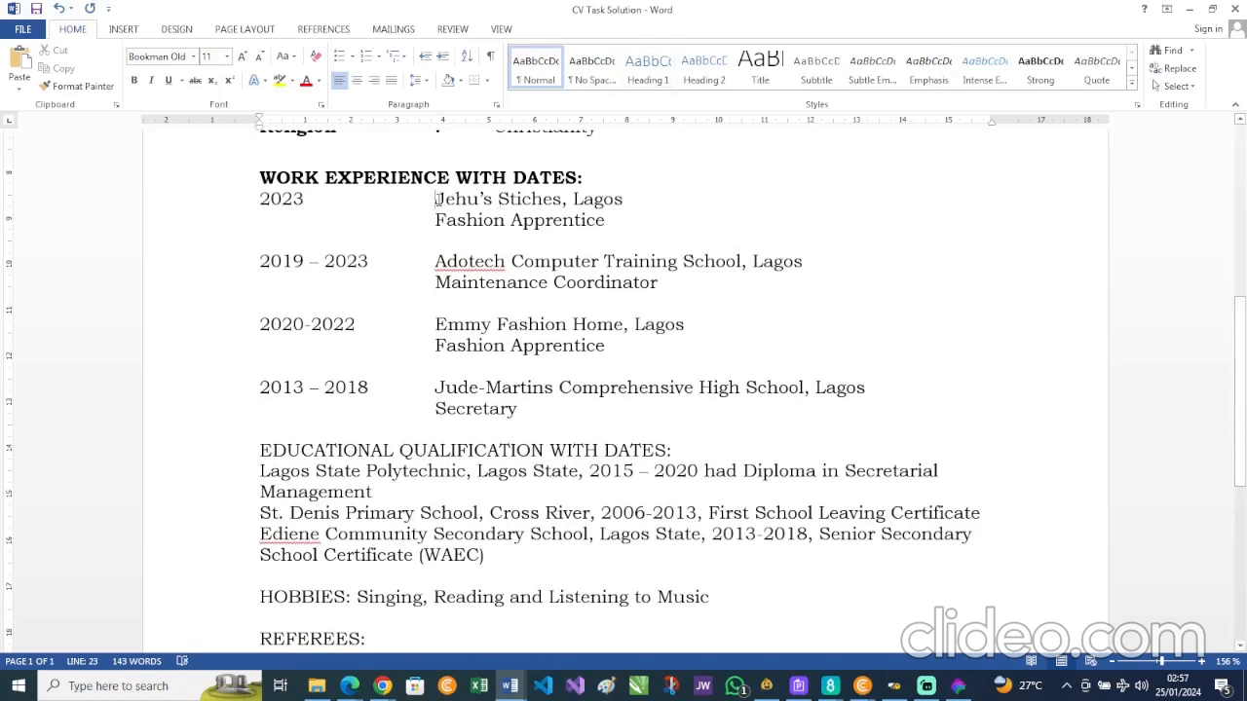
{"action": "left_click_drag", "start_coordinate": [435, 199], "coordinate": [549, 199]}
{"action": "left_click", "coordinate": [552, 170]}
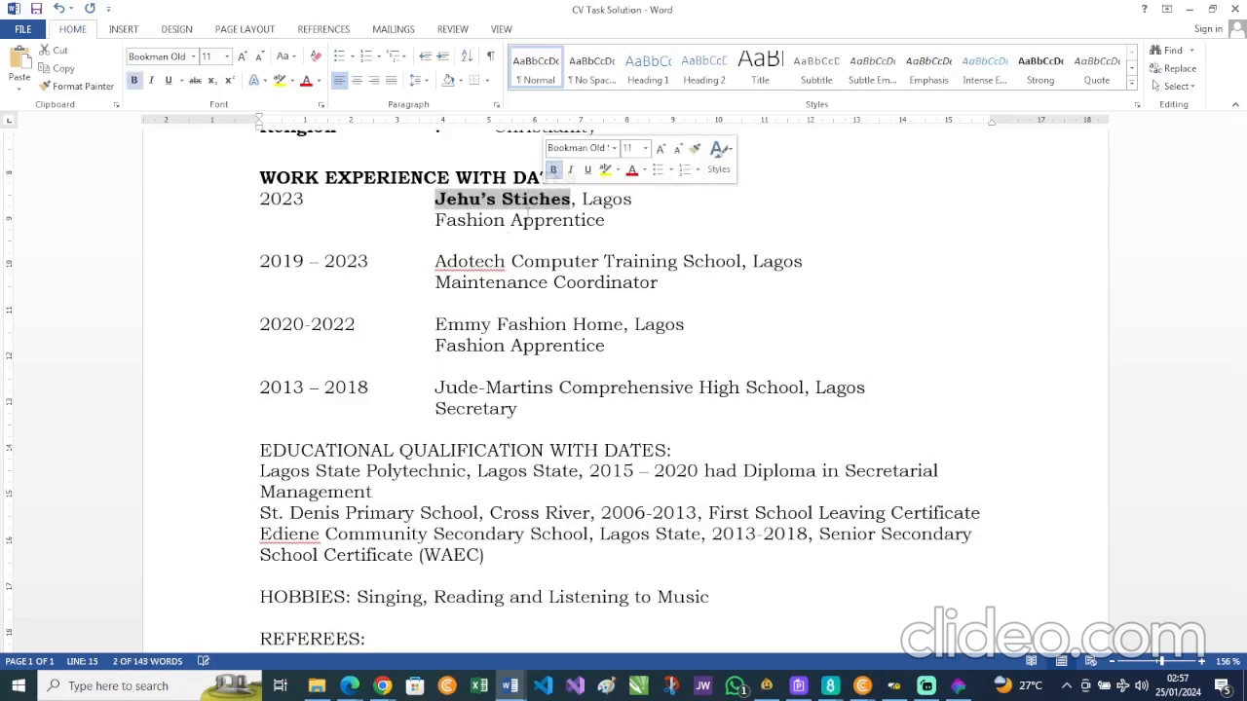
{"action": "left_click_drag", "start_coordinate": [435, 261], "coordinate": [723, 261]}
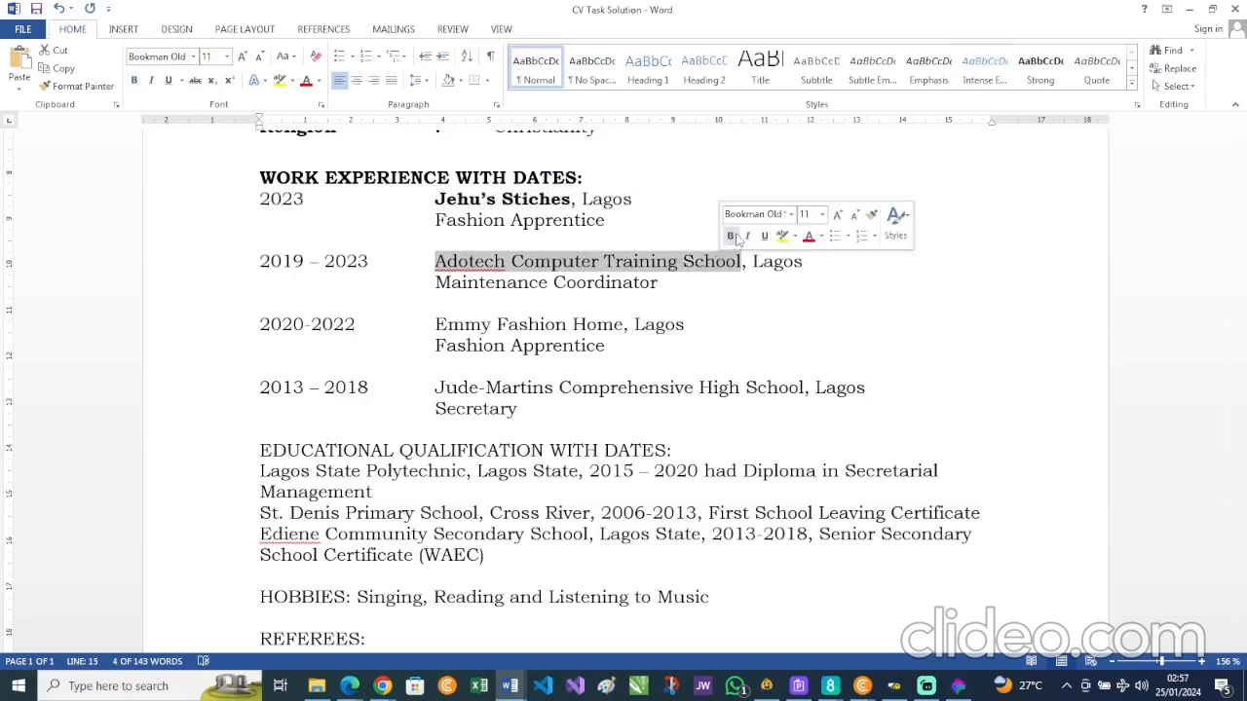
{"action": "left_click", "coordinate": [732, 236]}
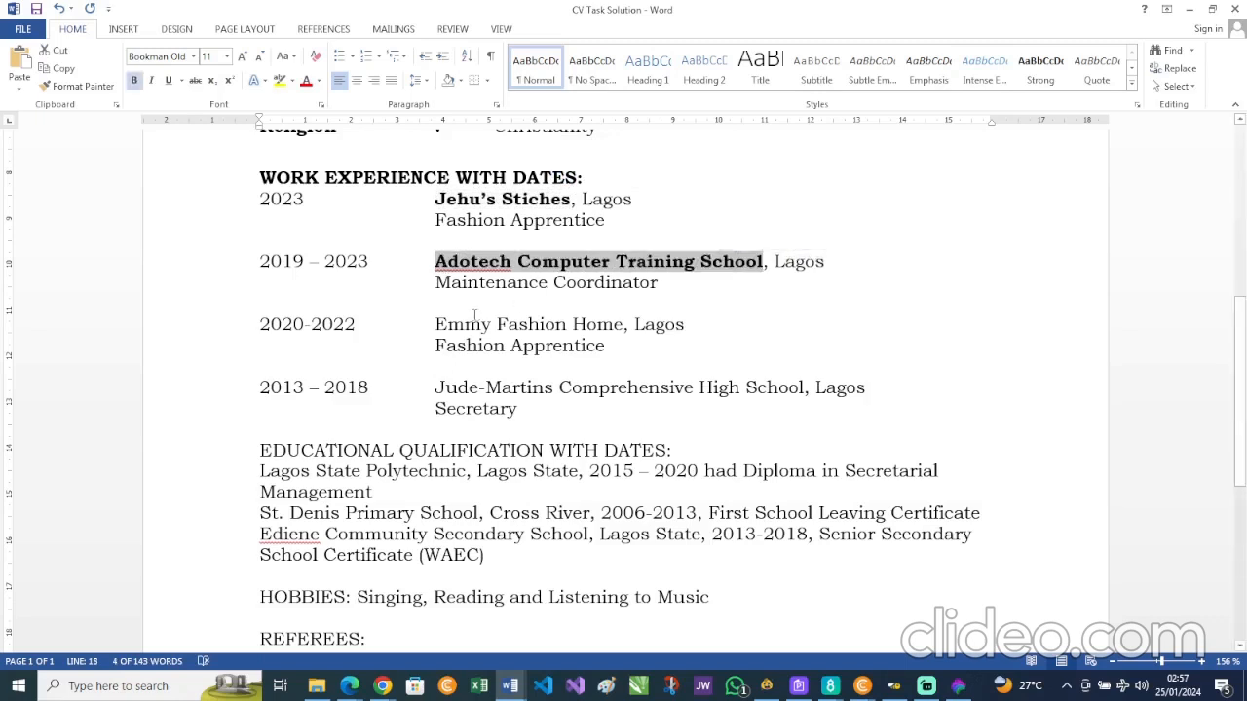
{"action": "left_click_drag", "start_coordinate": [435, 324], "coordinate": [613, 320]}
{"action": "left_click", "coordinate": [623, 292]}
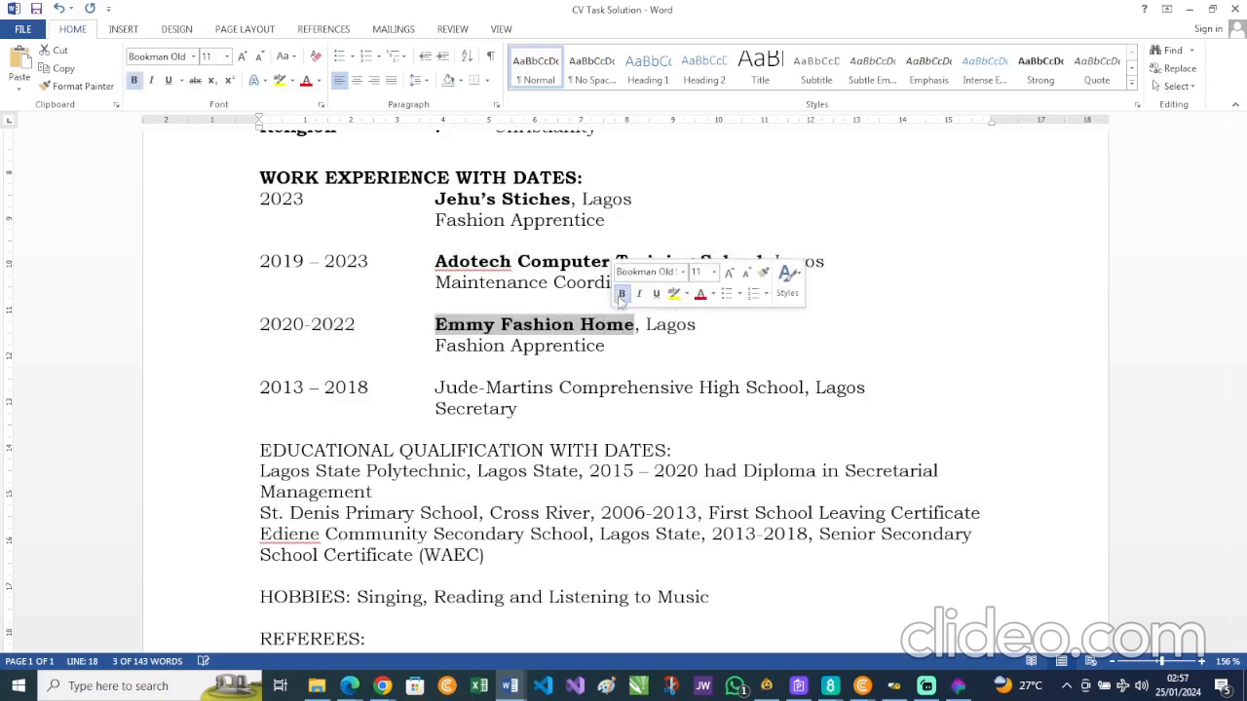
{"action": "left_click", "coordinate": [436, 387]}
{"action": "left_click_drag", "start_coordinate": [435, 388], "coordinate": [800, 388]}
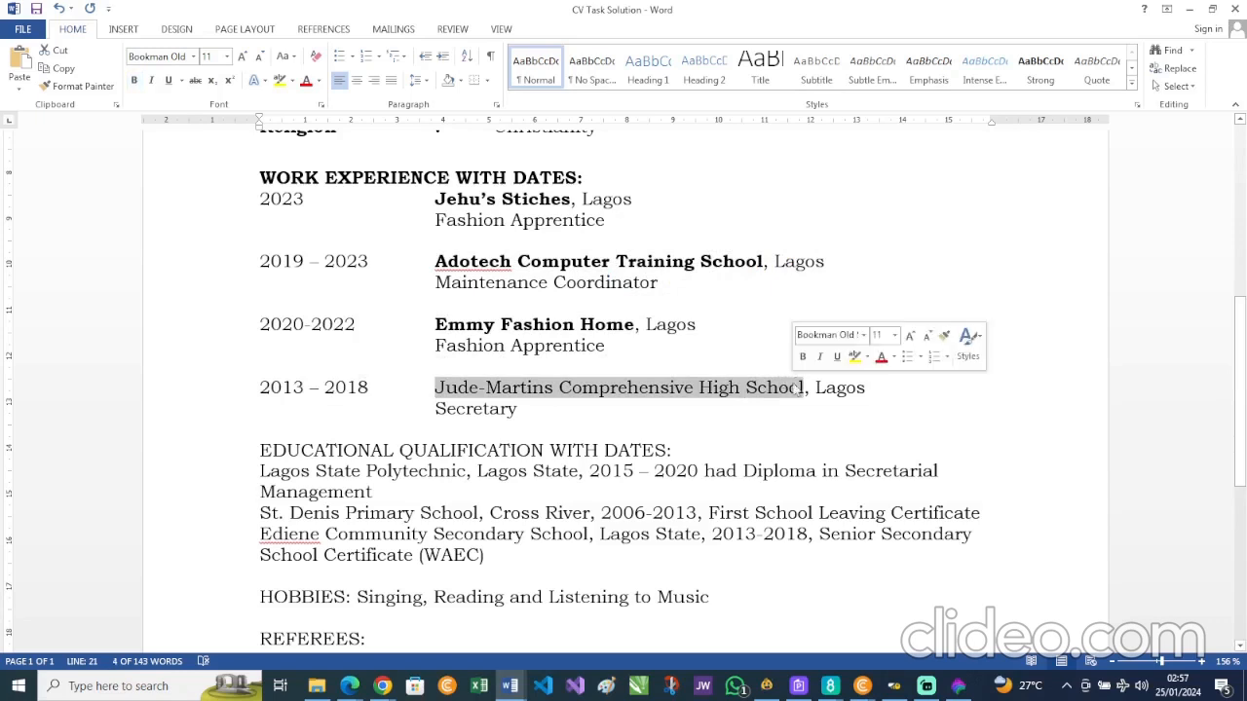
{"action": "left_click", "coordinate": [802, 359]}
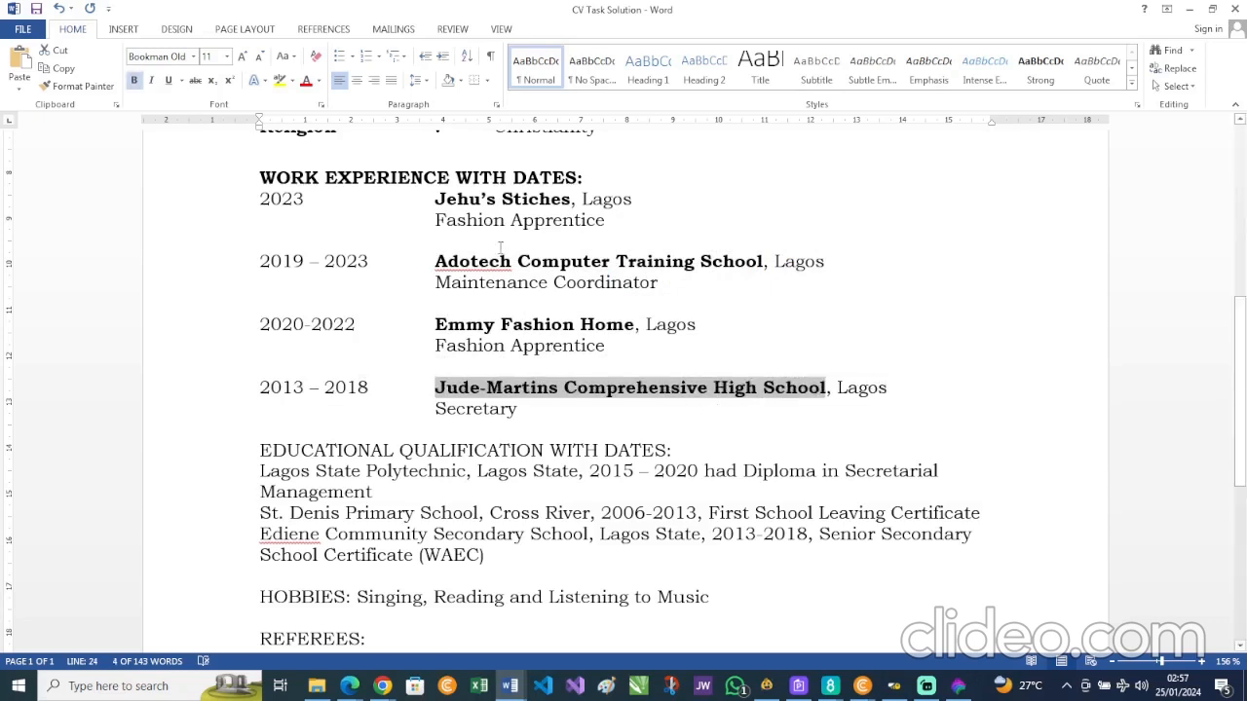
- Italicize the job title under each of the four work experience employers, from the first "Fashion Apprentice" through "Secretary"
{"action": "left_click", "coordinate": [474, 224]}
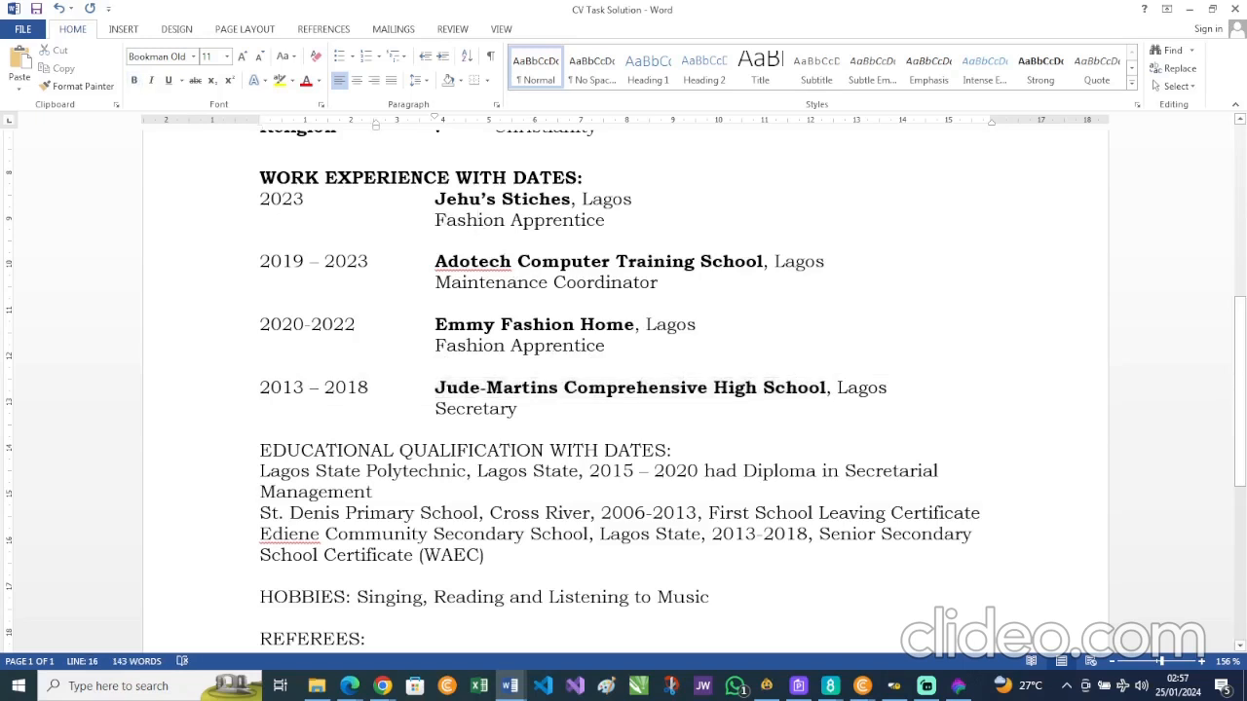
{"action": "left_click_drag", "start_coordinate": [505, 220], "coordinate": [604, 222]}
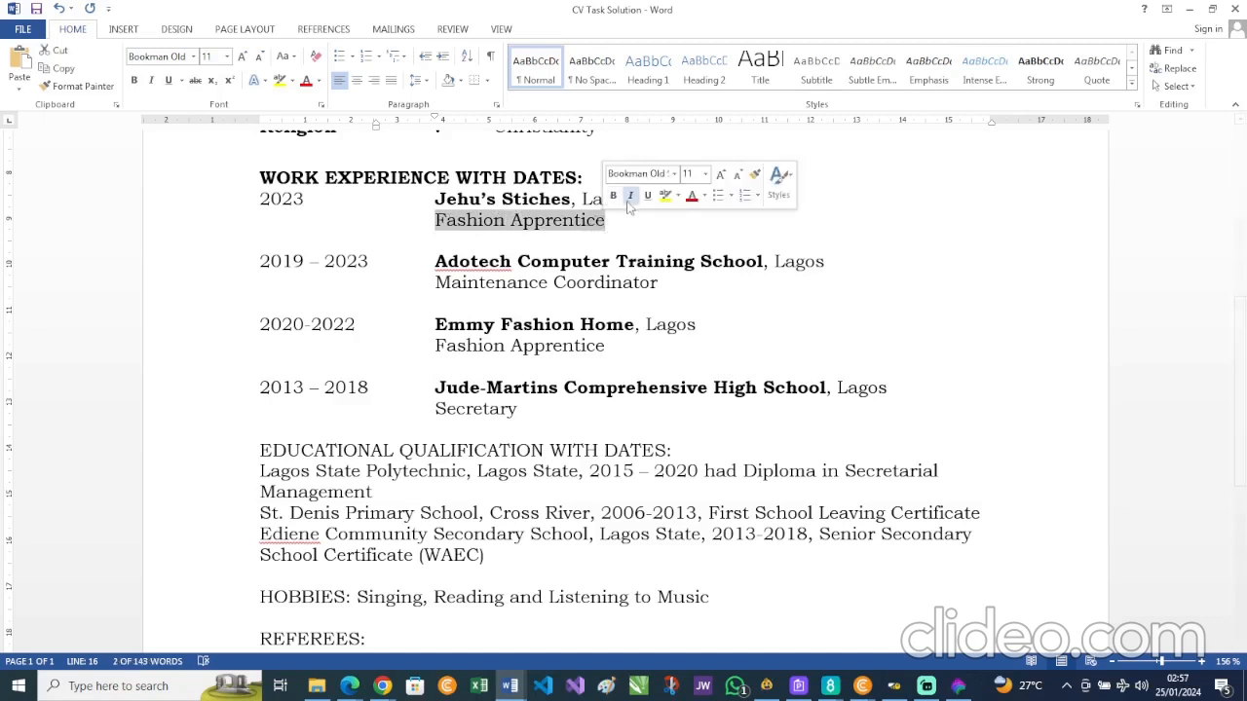
{"action": "left_click", "coordinate": [630, 194]}
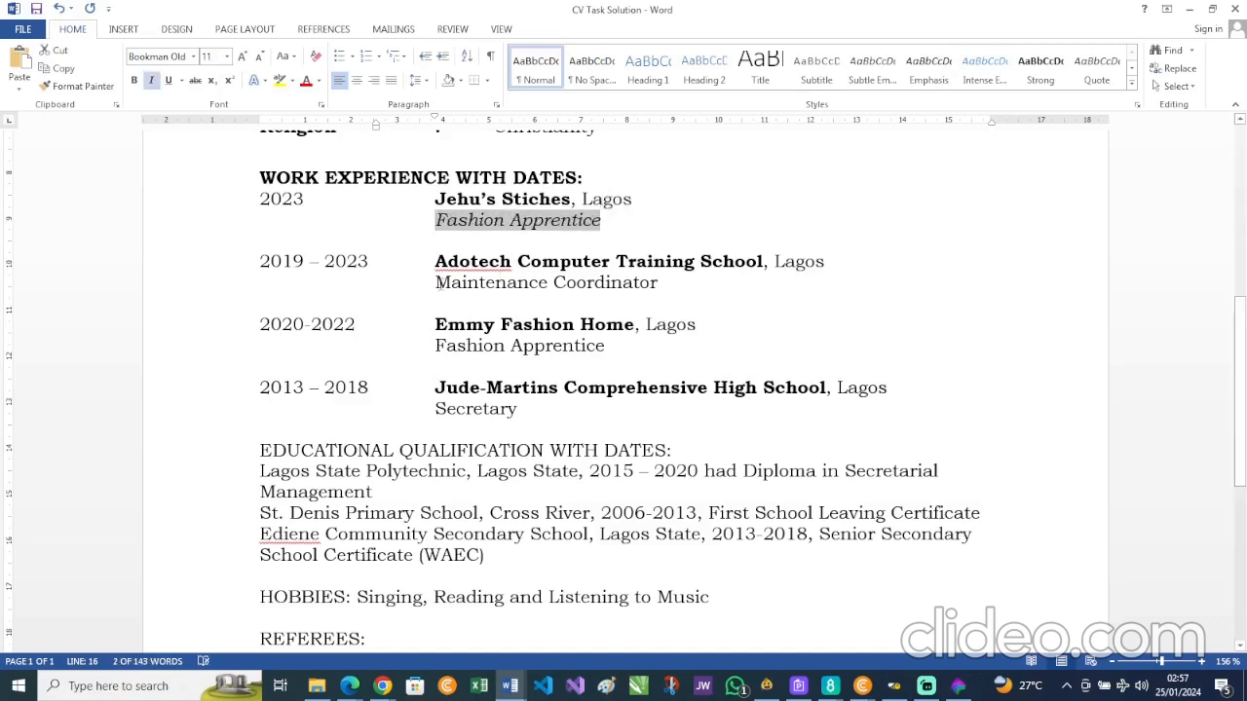
{"action": "left_click_drag", "start_coordinate": [435, 282], "coordinate": [604, 297]}
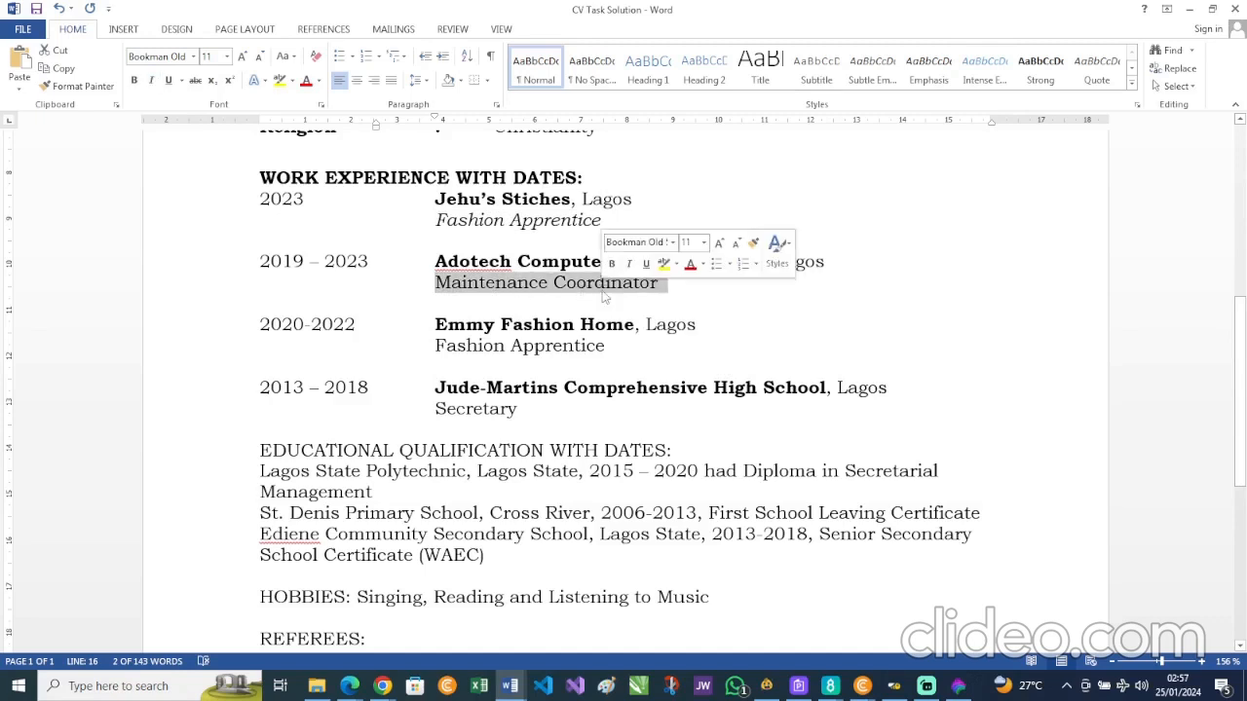
{"action": "left_click", "coordinate": [628, 264]}
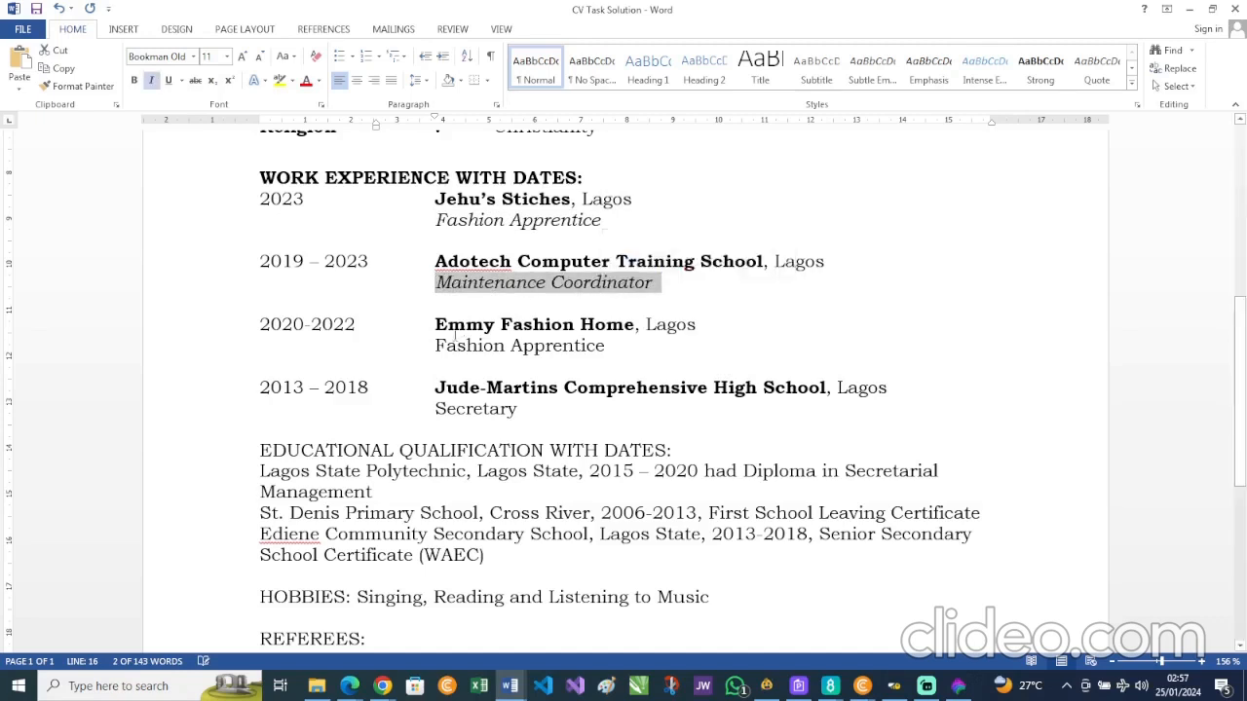
{"action": "left_click_drag", "start_coordinate": [437, 346], "coordinate": [600, 344]}
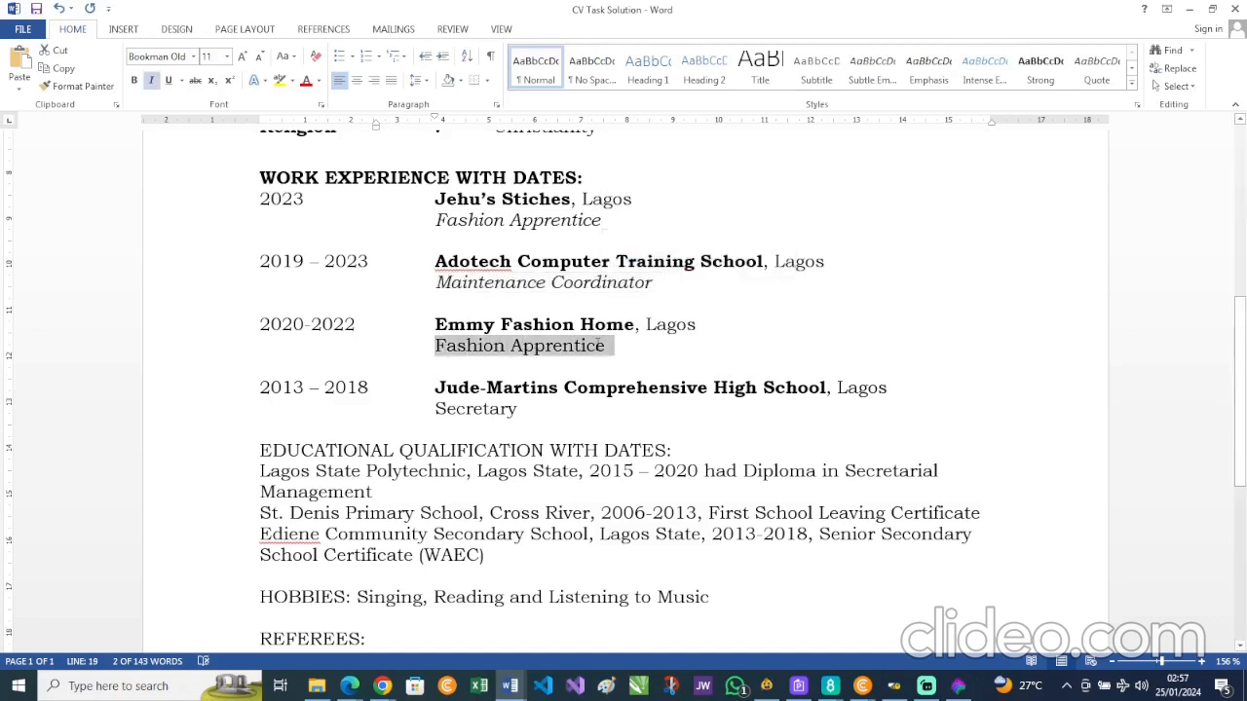
{"action": "left_click", "coordinate": [627, 326]}
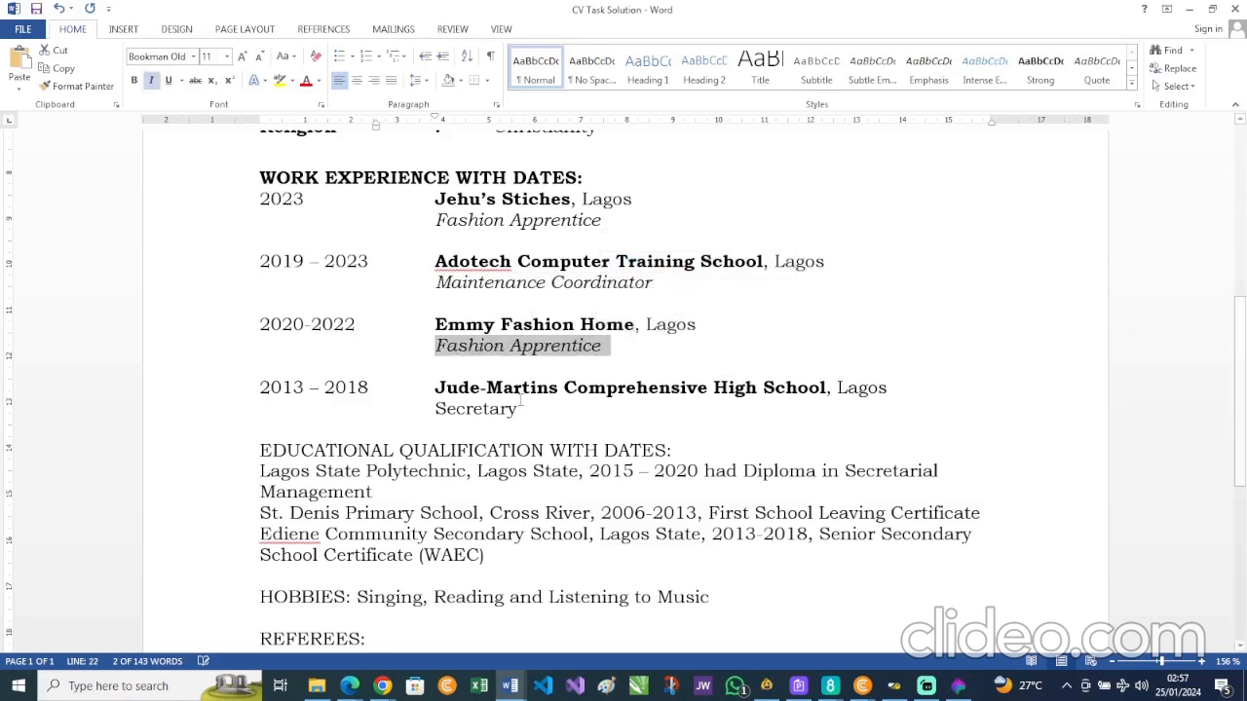
{"action": "left_click_drag", "start_coordinate": [435, 409], "coordinate": [519, 413]}
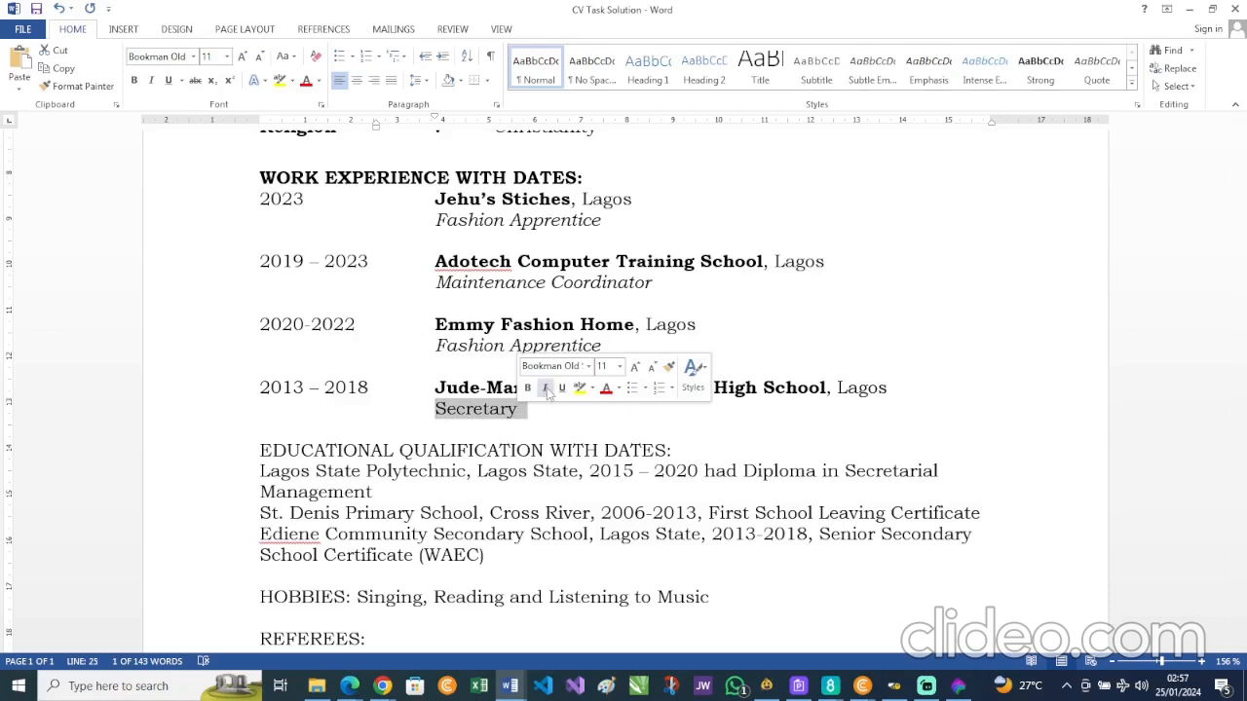
{"action": "left_click", "coordinate": [544, 387]}
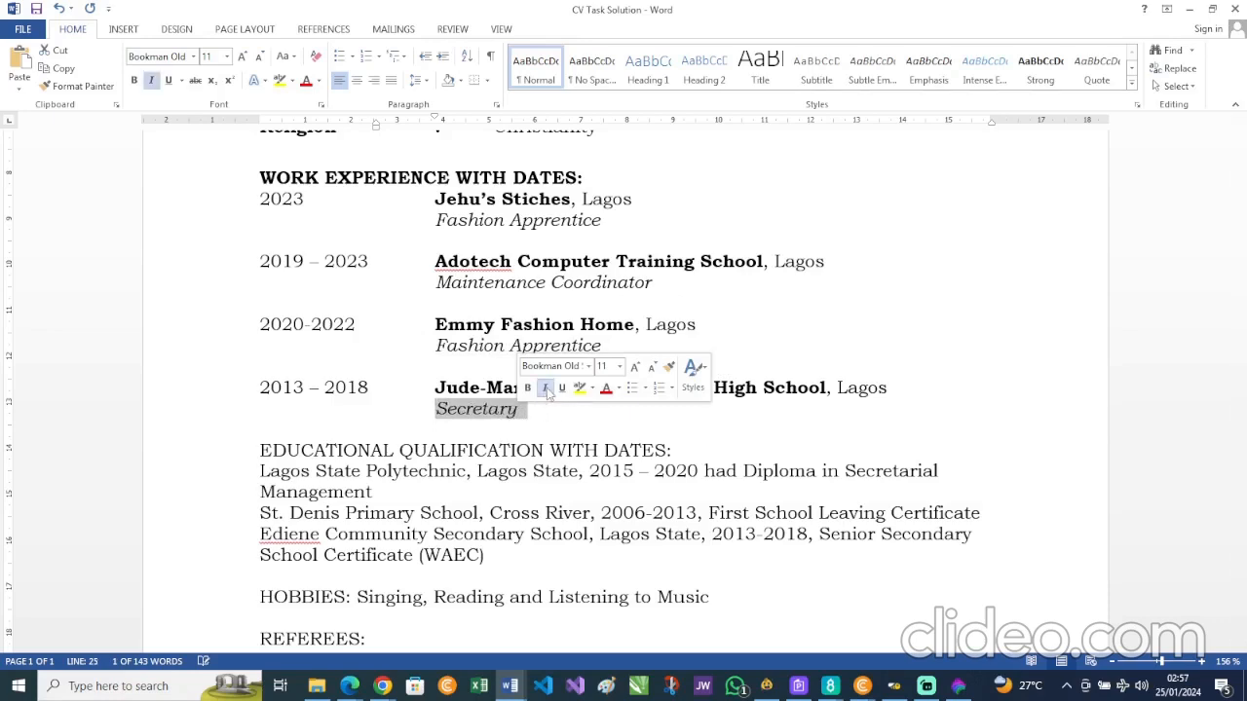
{"action": "left_click", "coordinate": [692, 343]}
- Bold the heading "EDUCATIONAL QUALIFICATION WITH DATES:"
{"action": "scroll", "coordinate": [692, 343], "scroll_direction": "down", "scroll_amount": 2}
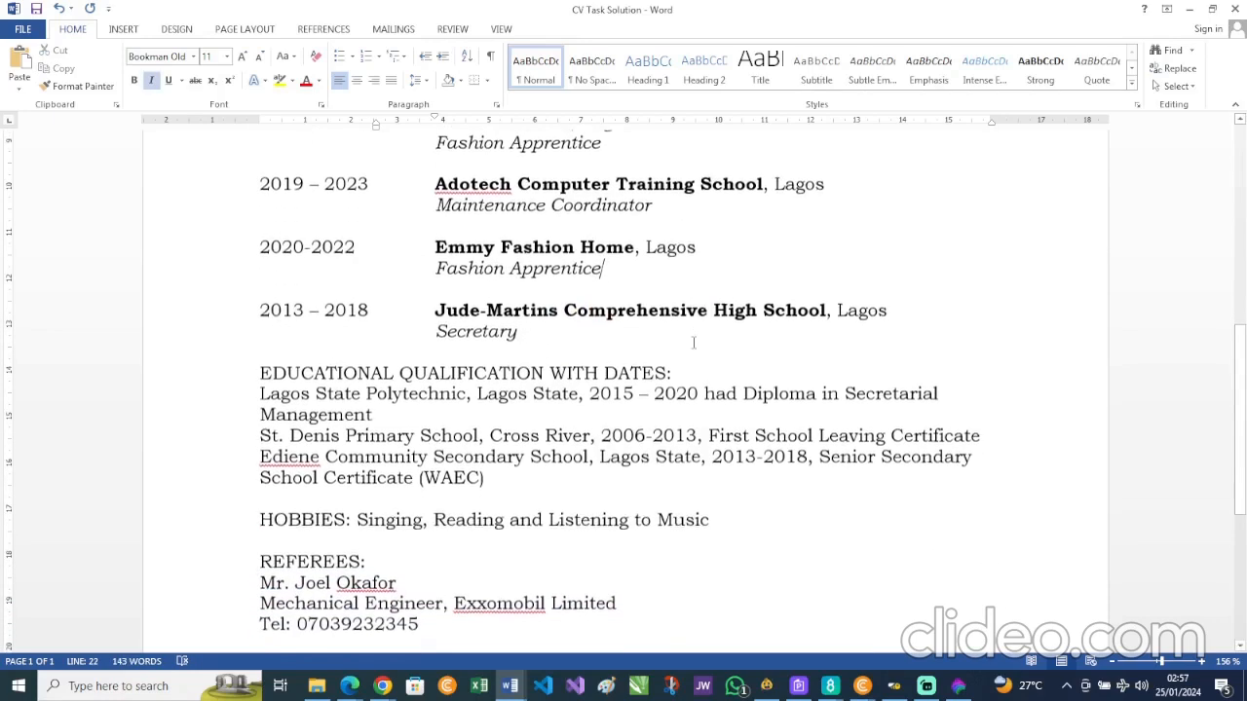
{"action": "scroll", "coordinate": [693, 342], "scroll_direction": "up", "scroll_amount": 3}
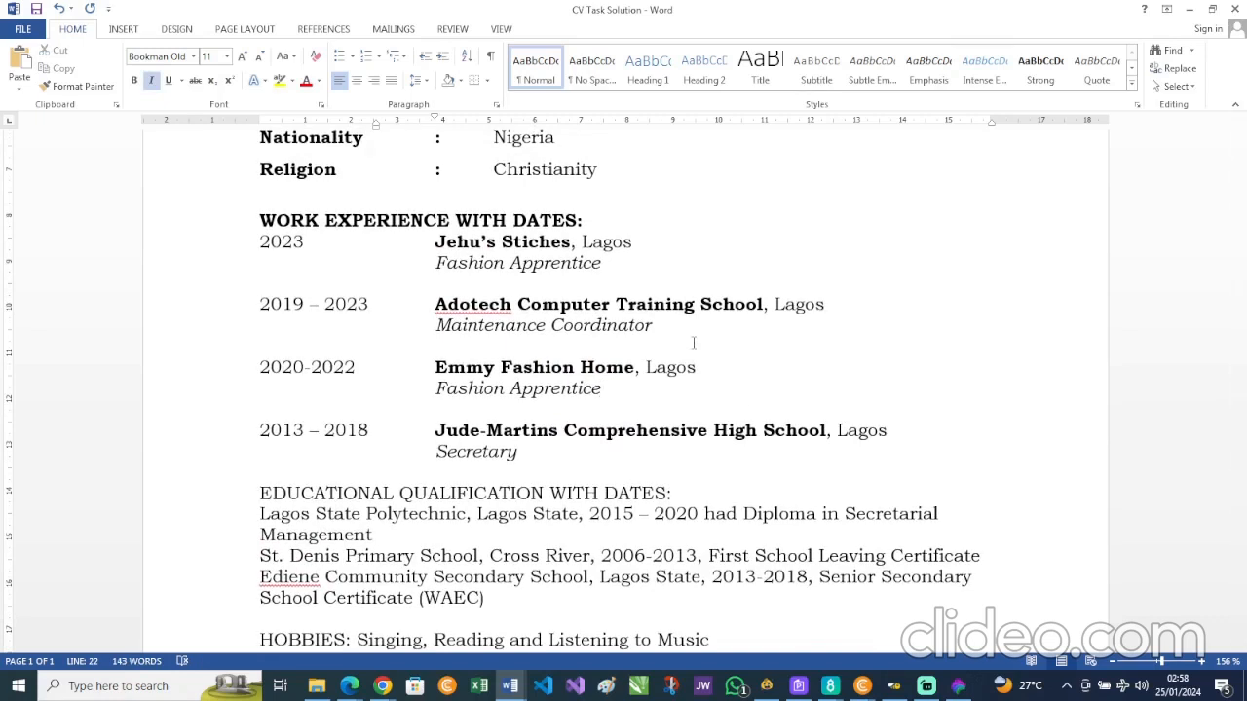
{"action": "scroll", "coordinate": [693, 343], "scroll_direction": "down", "scroll_amount": 4}
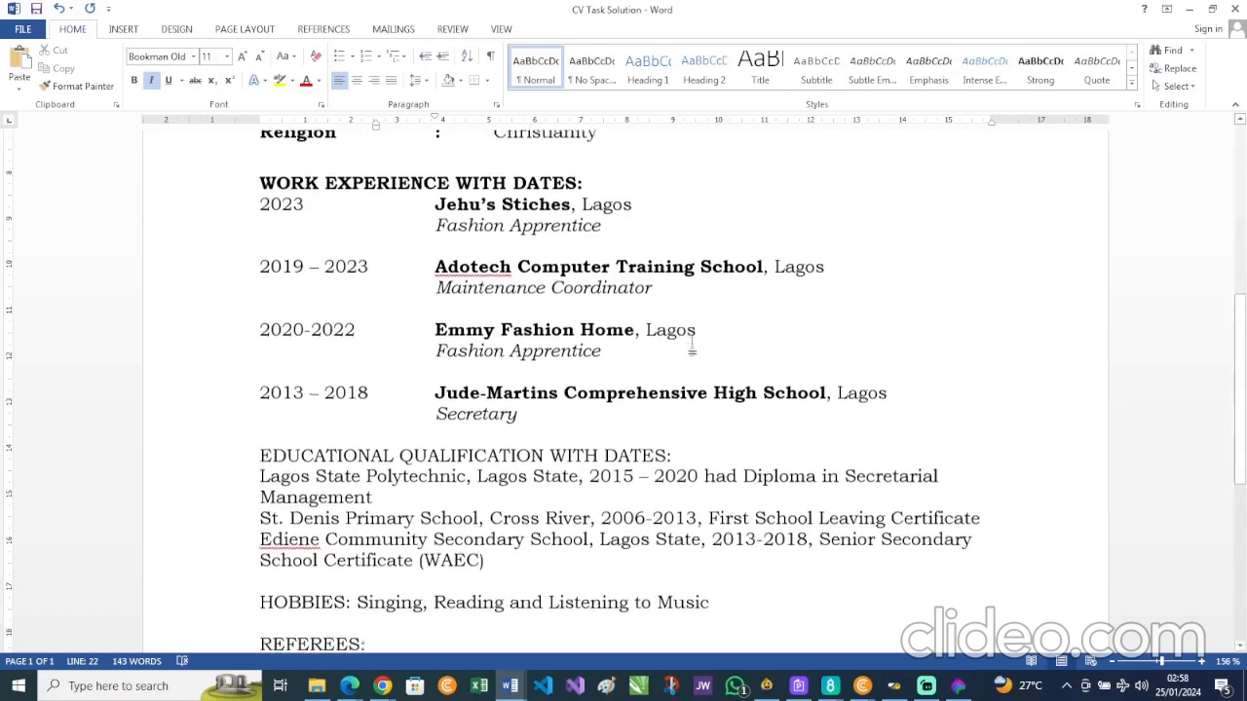
{"action": "scroll", "coordinate": [693, 343], "scroll_direction": "down", "scroll_amount": 1}
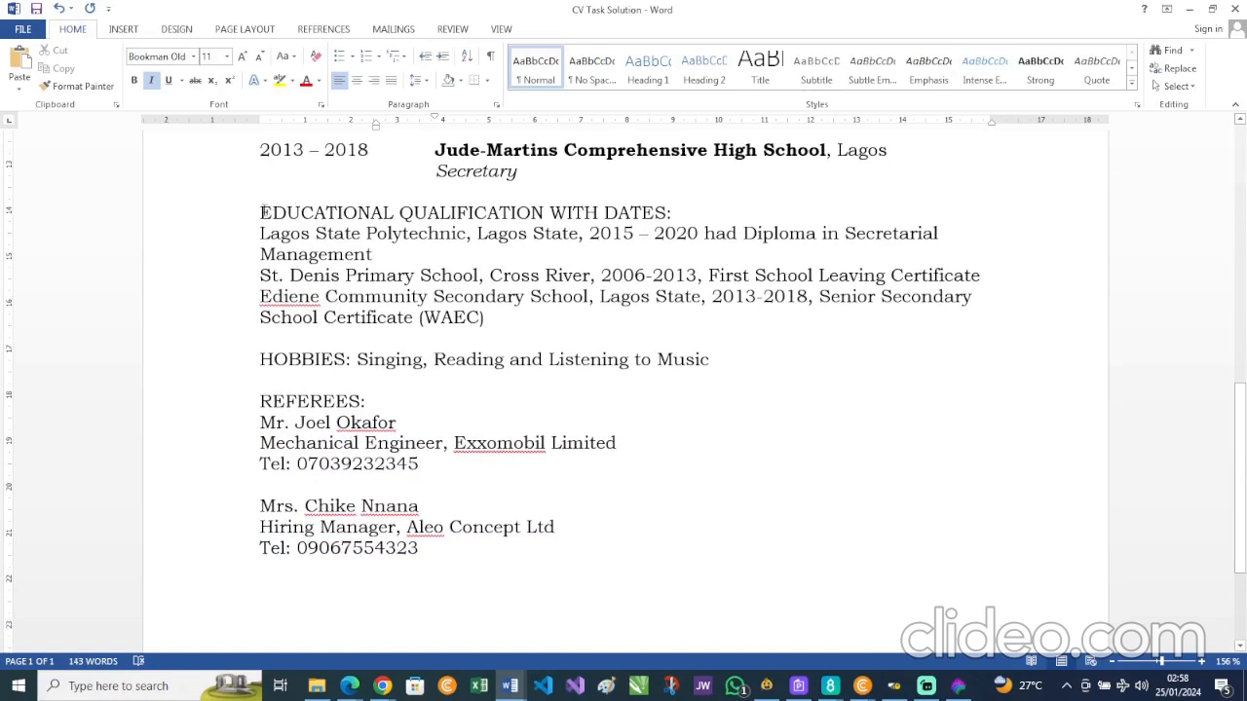
{"action": "left_click_drag", "start_coordinate": [260, 213], "coordinate": [682, 220]}
{"action": "left_click", "coordinate": [690, 192]}
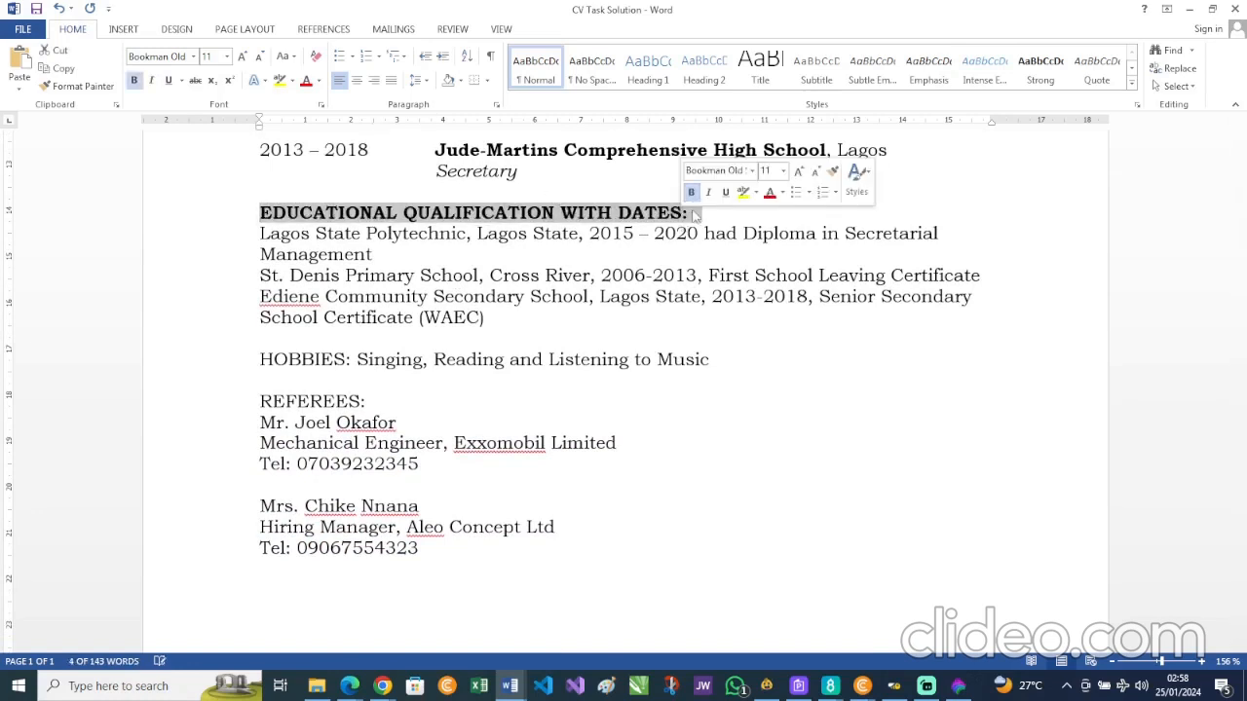
{"action": "left_click", "coordinate": [708, 223]}
- Move the dates "2015 – 2020" to the start of the Lagos State Polytechnic entry and insert a tab after them
{"action": "scroll", "coordinate": [333, 181], "scroll_direction": "up", "scroll_amount": 2}
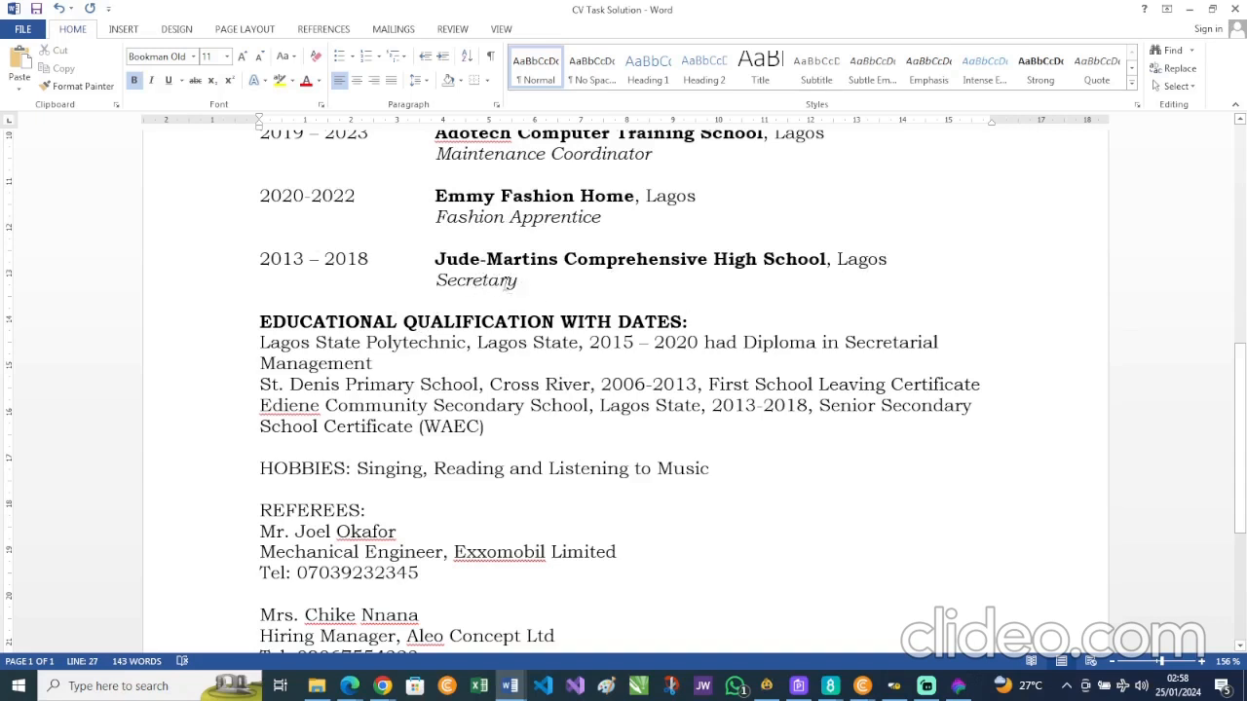
{"action": "scroll", "coordinate": [489, 310], "scroll_direction": "down", "scroll_amount": 2}
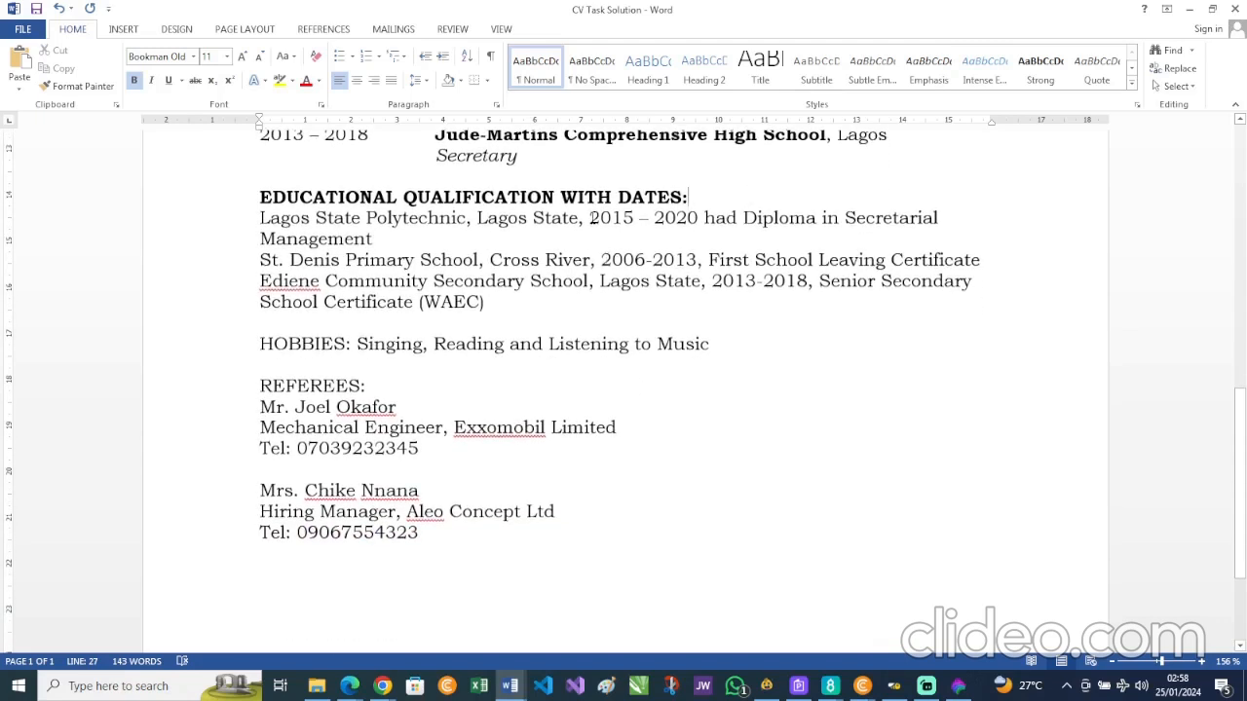
{"action": "left_click_drag", "start_coordinate": [591, 218], "coordinate": [684, 229]}
{"action": "key", "text": "ctrl+c"}
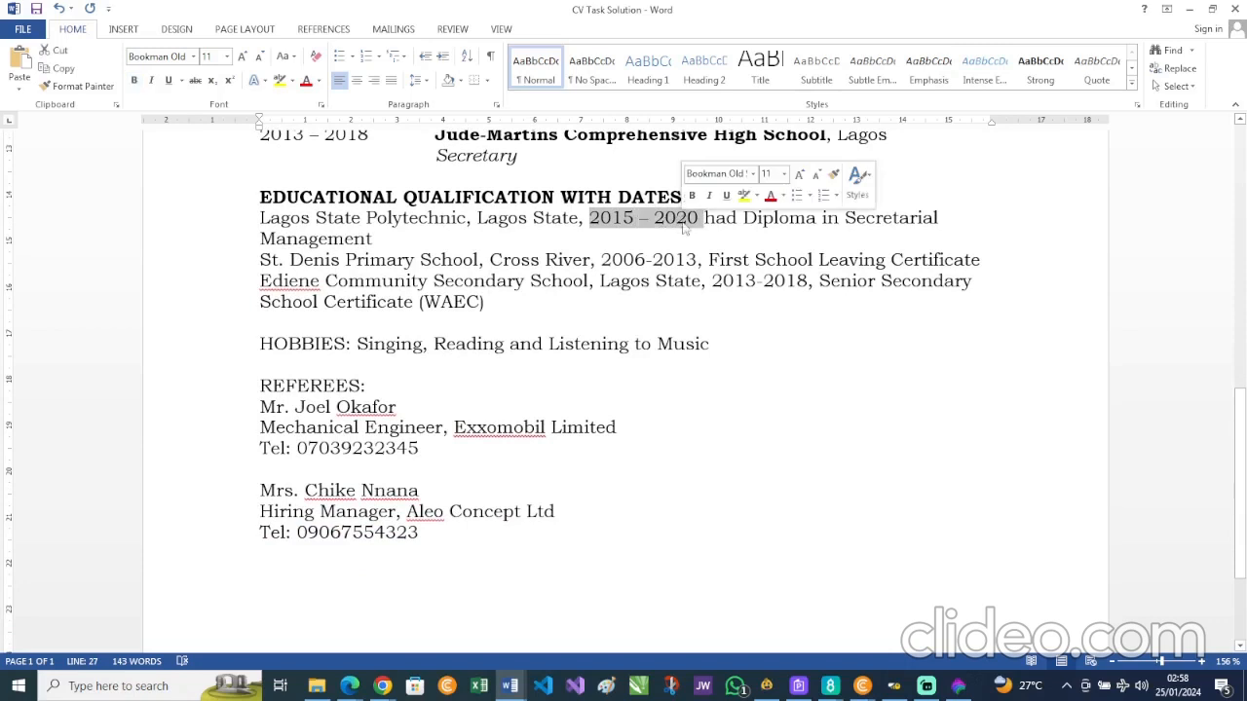
{"action": "key", "text": "BackSpace"}
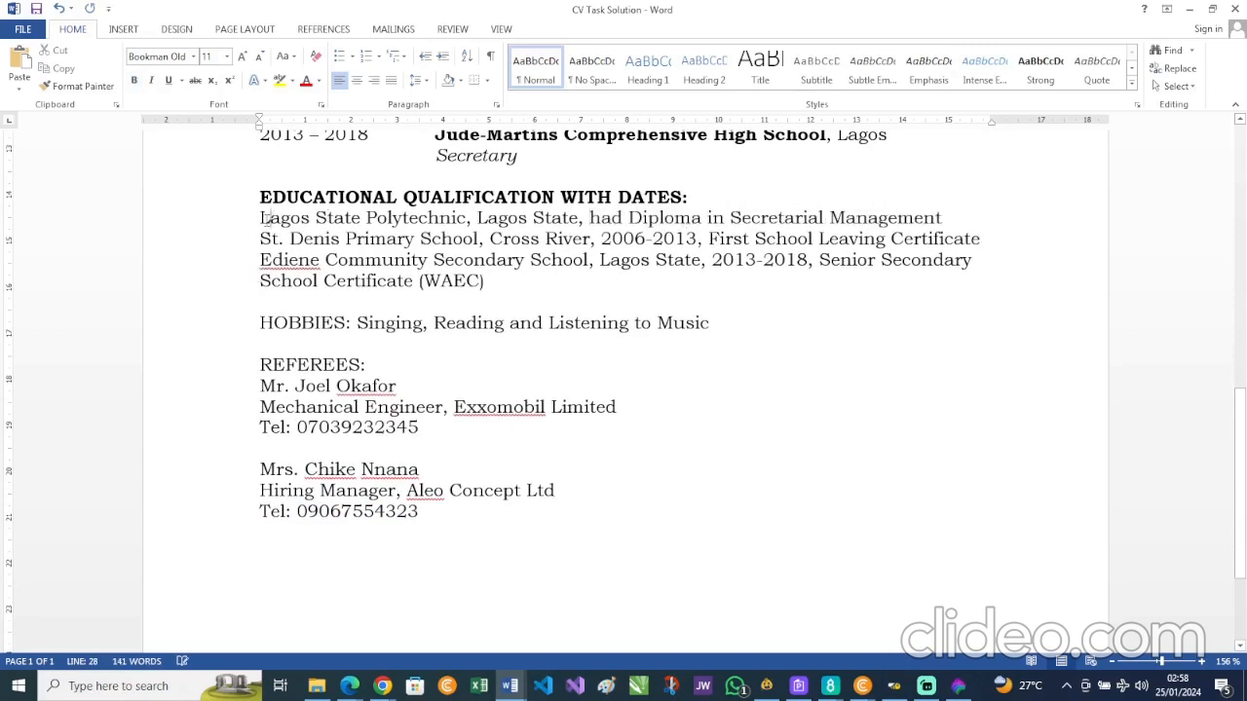
{"action": "key", "text": "ctrl+v"}
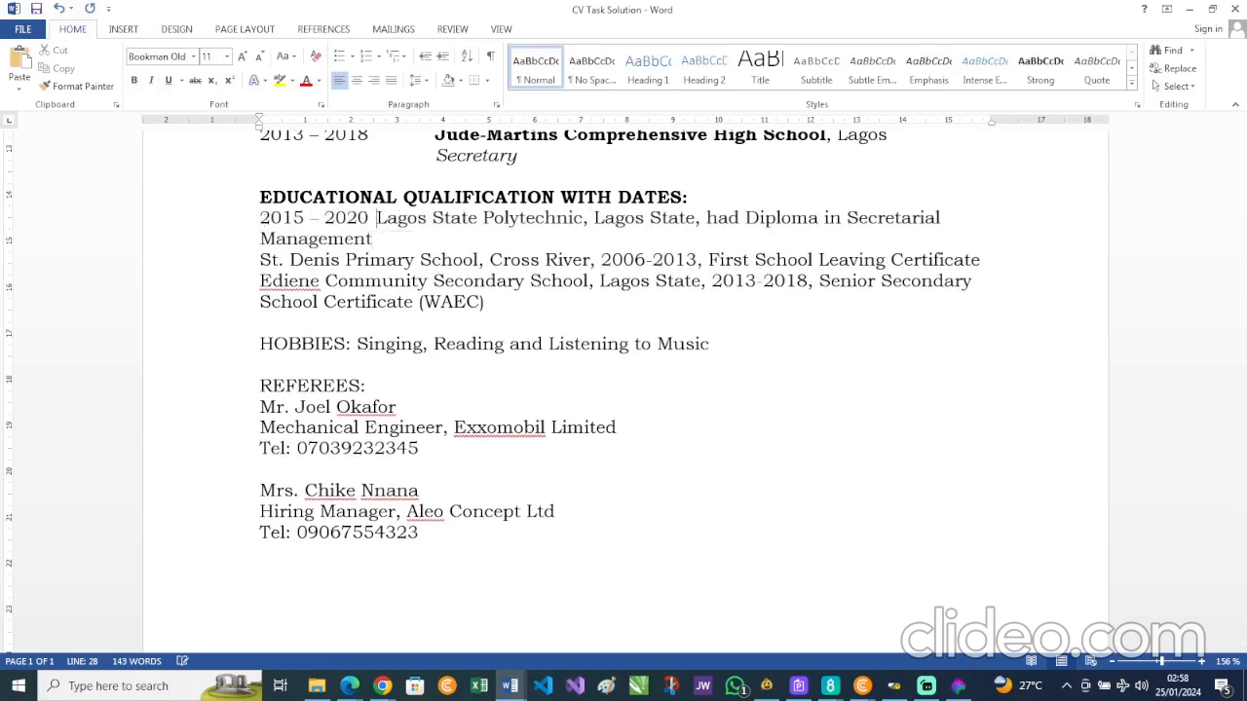
{"action": "key", "text": "Tab"}
- Put "Diploma in Secretarial Management" on its own line, three tabs in, removing the comma after Lagos State and the word "had"
{"action": "scroll", "coordinate": [420, 136], "scroll_direction": "up", "scroll_amount": 2}
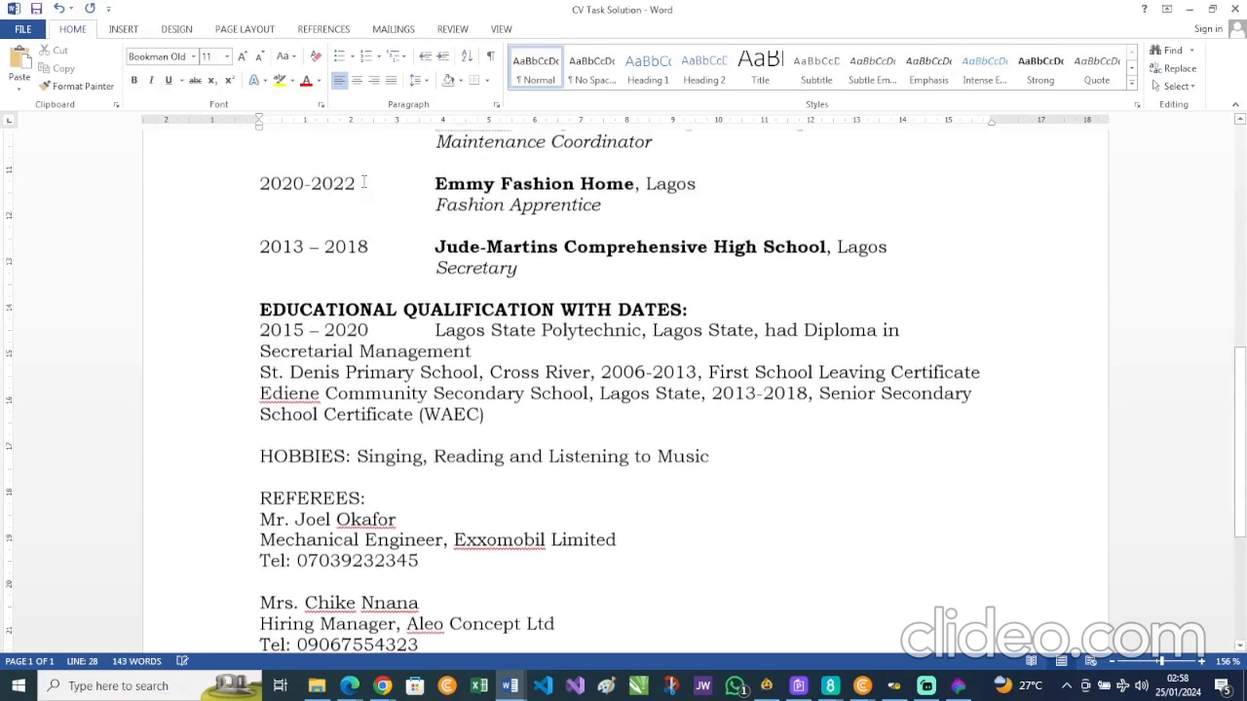
{"action": "left_click", "coordinate": [759, 331]}
{"action": "key", "text": "BackSpace"}
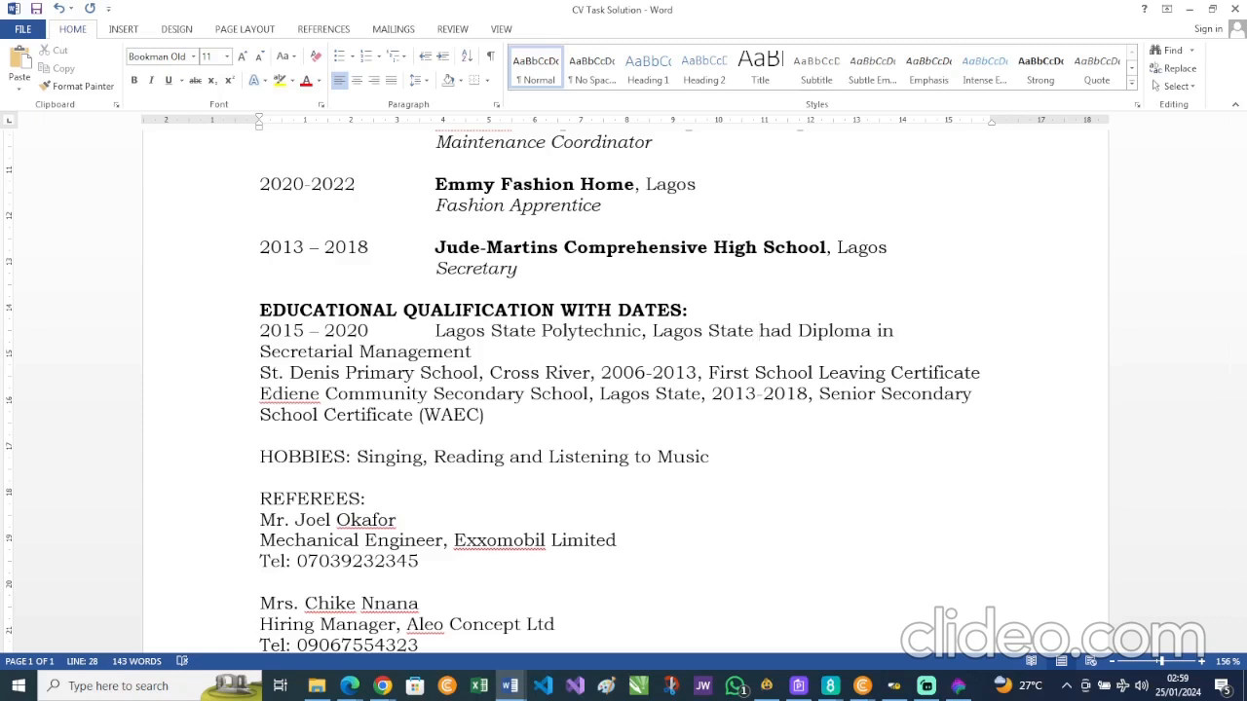
{"action": "key", "text": "Return"}
{"action": "key", "text": "Tab"}
{"action": "key", "text": "Tab"}
{"action": "key", "text": "Tab"}
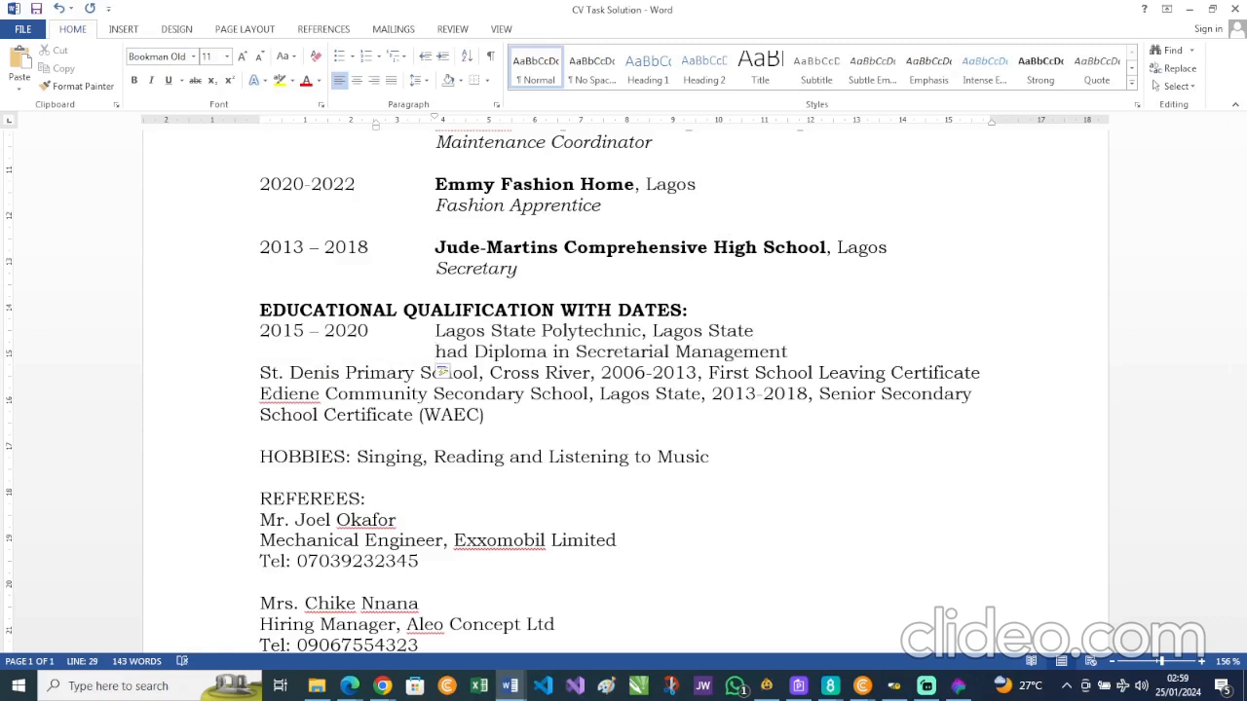
{"action": "key", "text": "Delete"}
{"action": "key", "text": "Delete"}
{"action": "key", "text": "Delete"}
{"action": "key", "text": "Delete"}
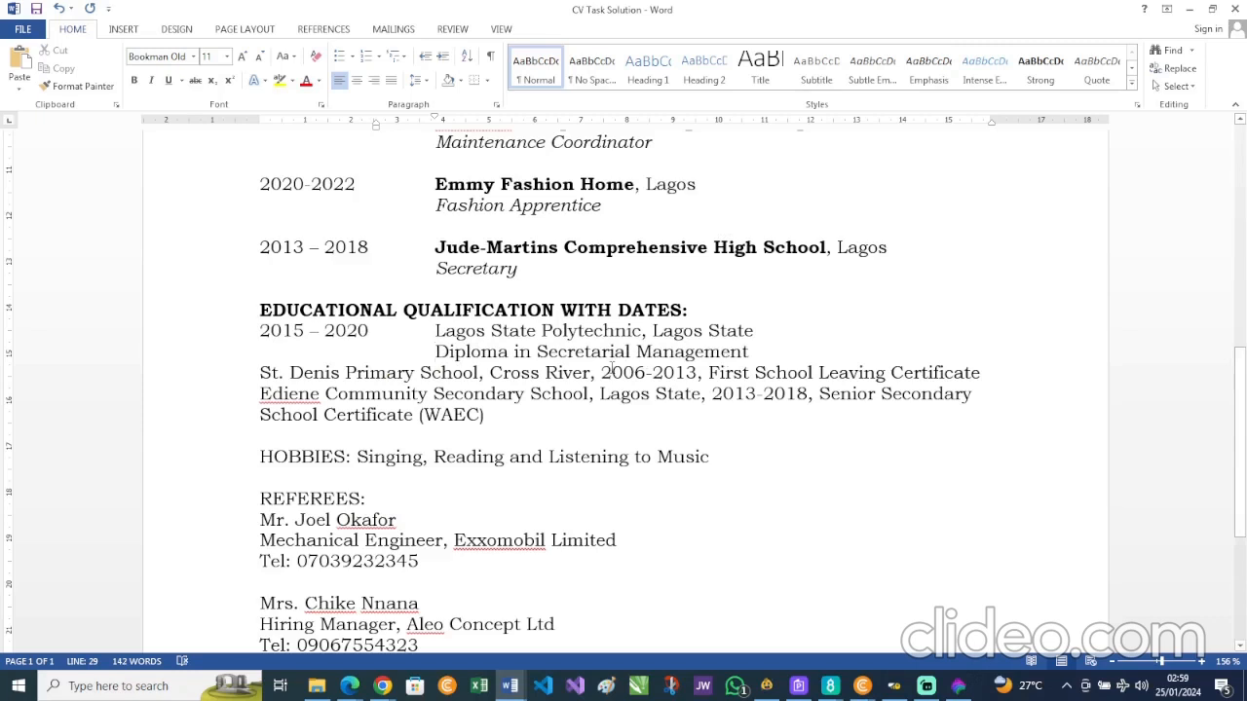
- Move the dates "2006-2013" to the start of the St. Denis Primary School entry and insert a tab after them
{"action": "left_click_drag", "start_coordinate": [601, 373], "coordinate": [694, 376]}
{"action": "key", "text": "ctrl+c"}
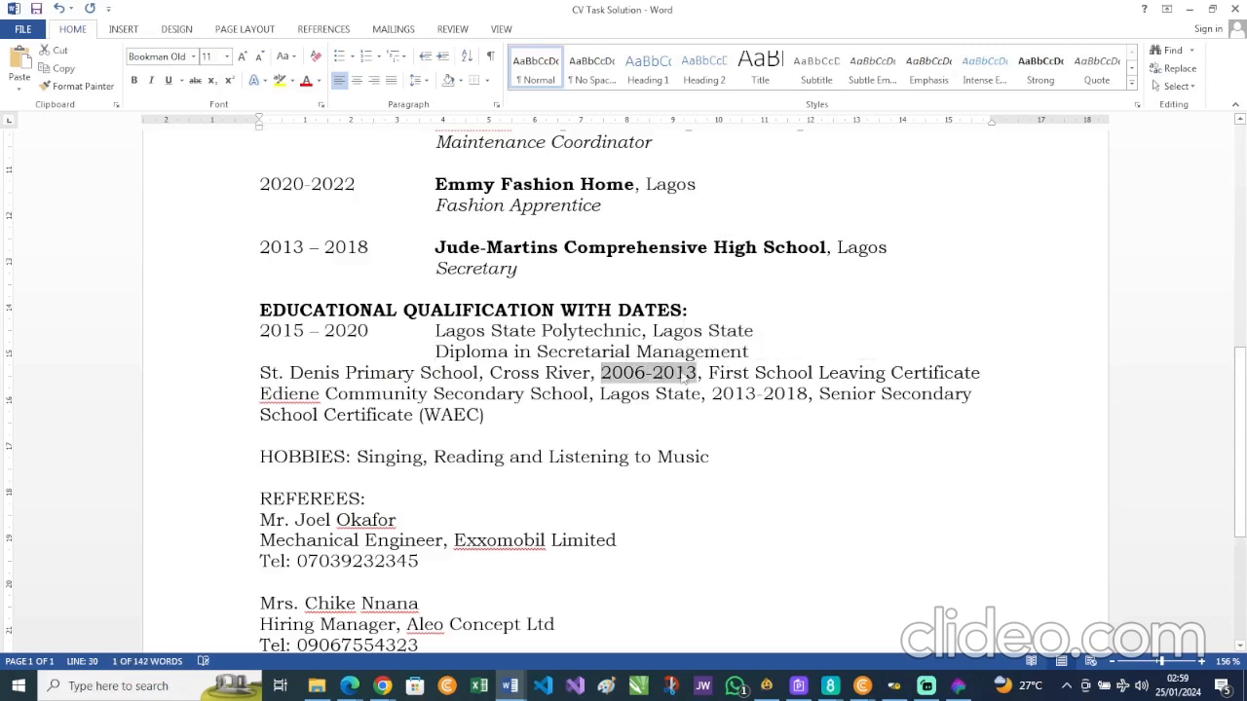
{"action": "key", "text": "Delete"}
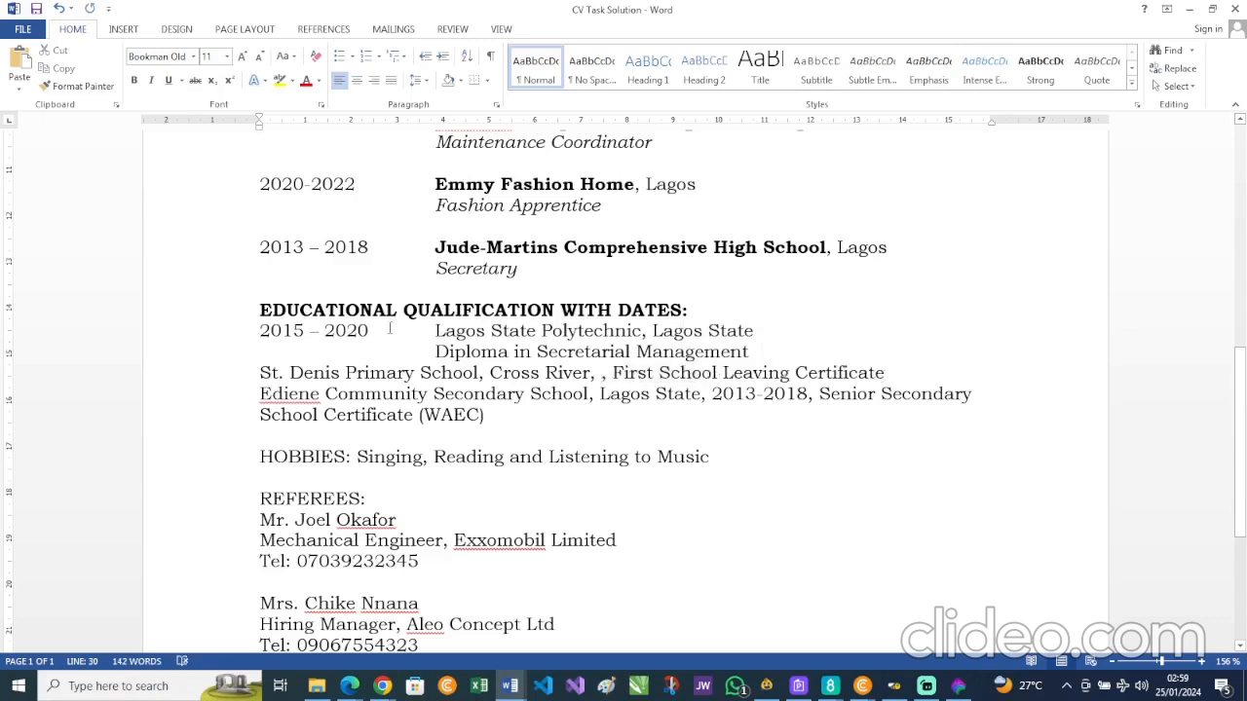
{"action": "left_click", "coordinate": [259, 373]}
{"action": "key", "text": "ctrl+v"}
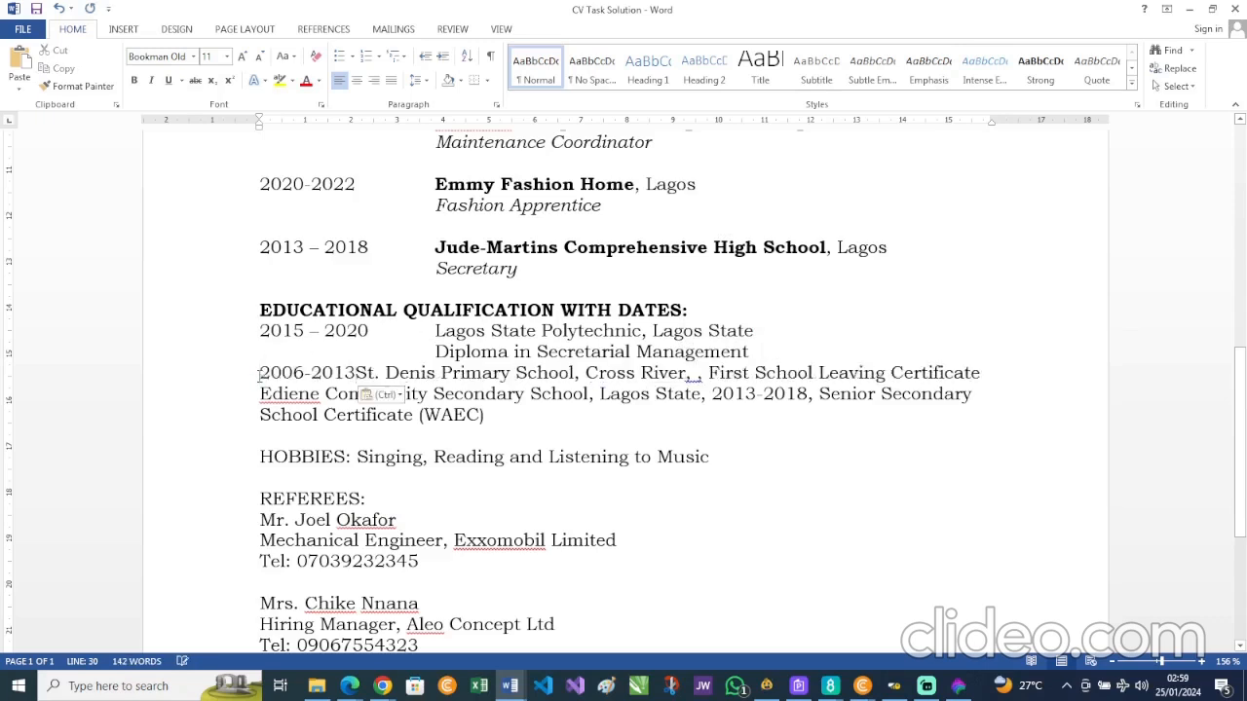
{"action": "key", "text": "Tab"}
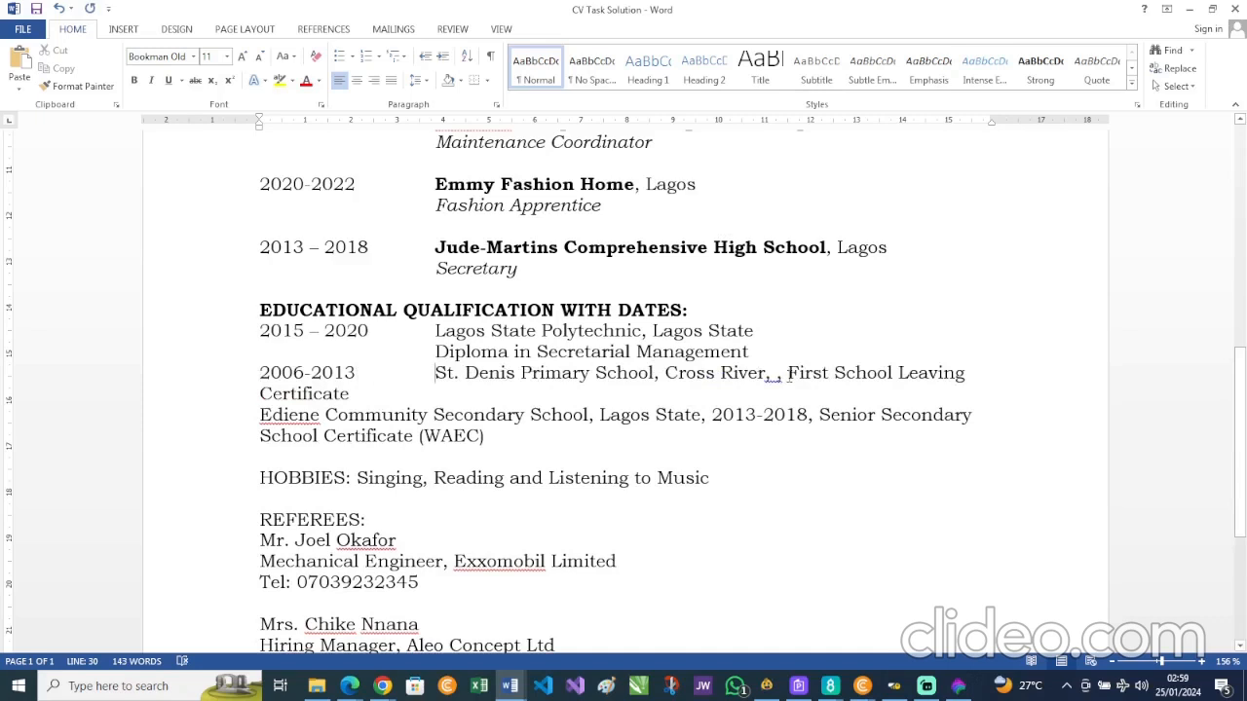
- Replace the leftover commas after "Cross River" in the St. Denis Primary School entry with the word "State"
{"action": "left_click", "coordinate": [787, 373]}
{"action": "key", "text": "BackSpace"}
{"action": "key", "text": "BackSpace"}
{"action": "key", "text": "BackSpace"}
{"action": "key", "text": "BackSpace"}
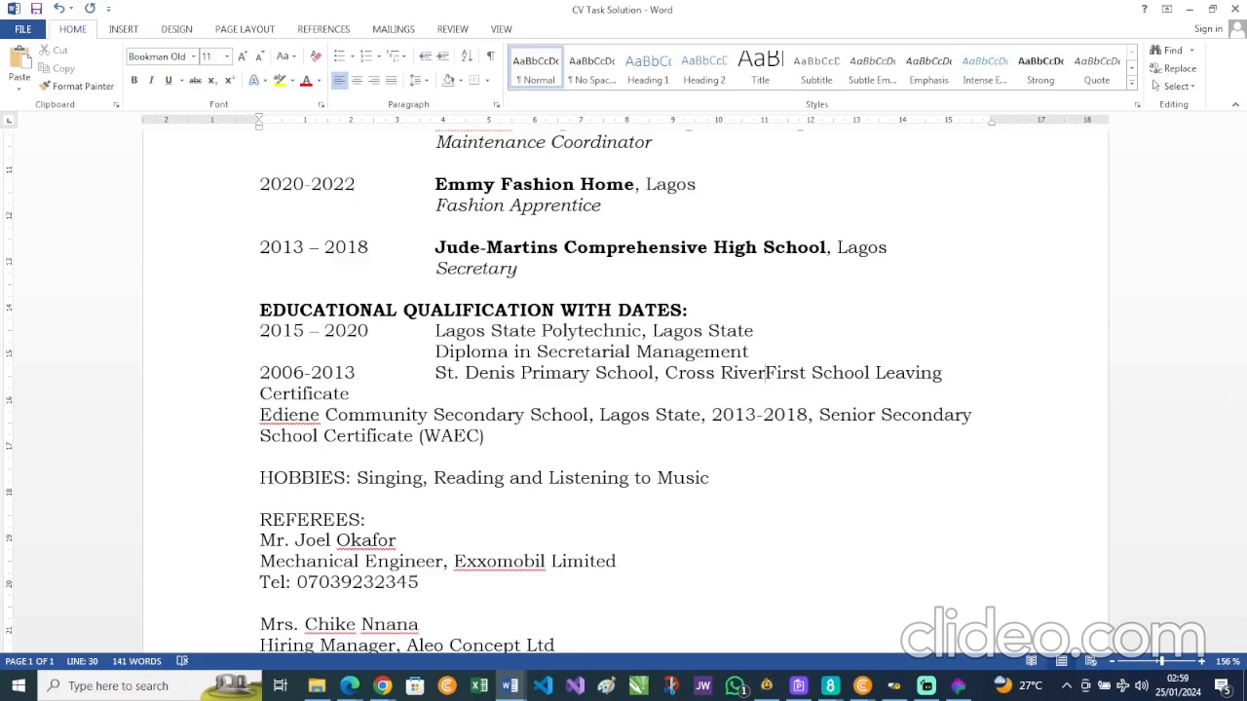
{"action": "type", "text": "stat"}
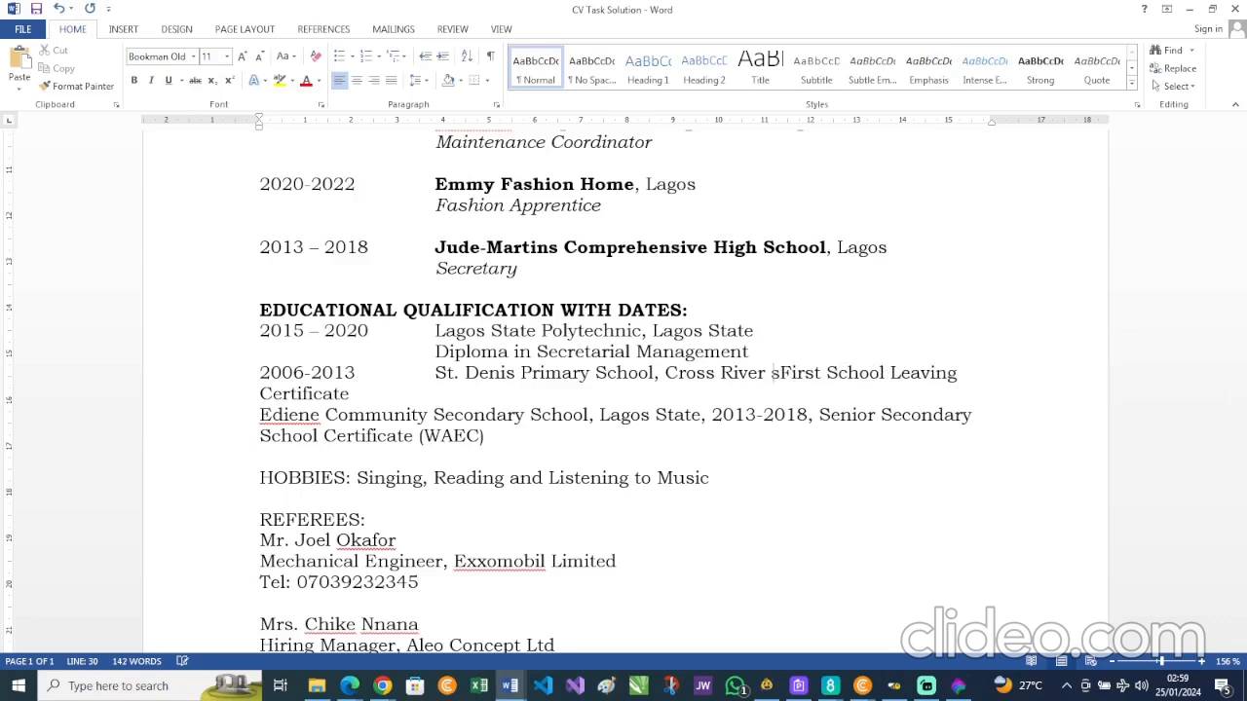
{"action": "key", "text": "BackSpace"}
{"action": "key", "text": "BackSpace"}
{"action": "key", "text": "BackSpace"}
{"action": "key", "text": "BackSpace"}
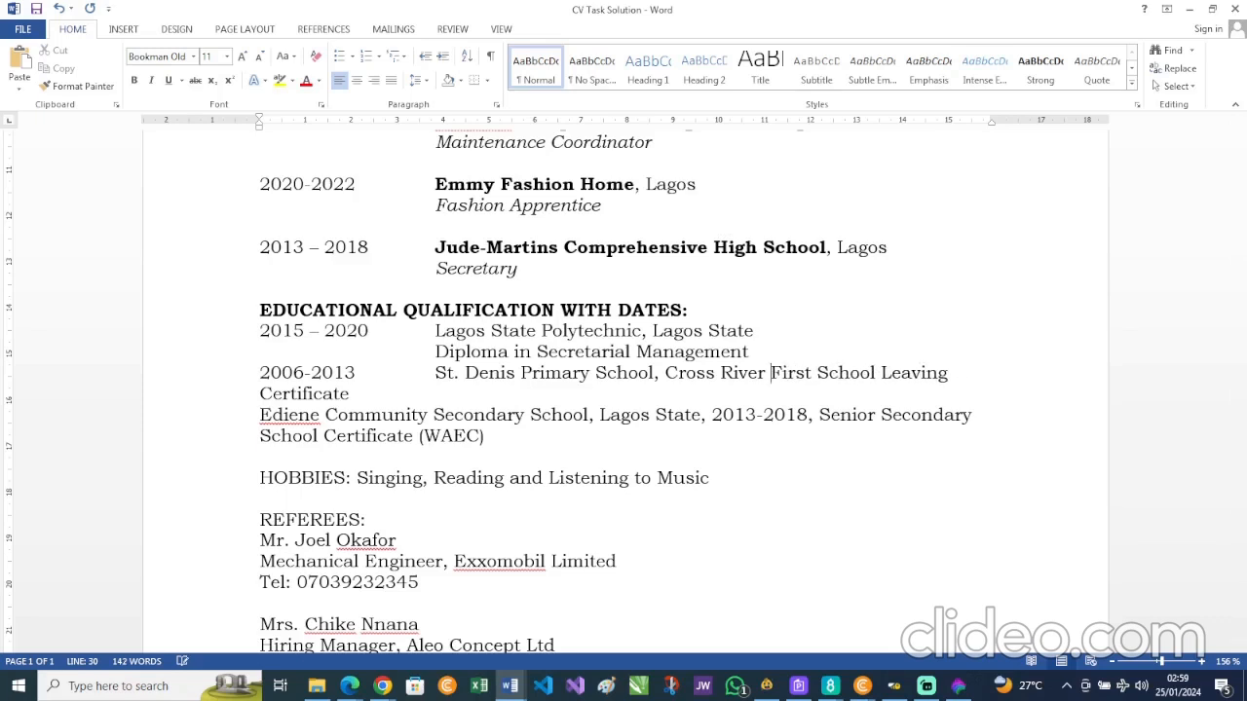
{"action": "type", "text": "State"}
- Put "First School Leaving Certificate" on its own line, three tabs in under St. Denis Primary School
{"action": "key", "text": "Return"}
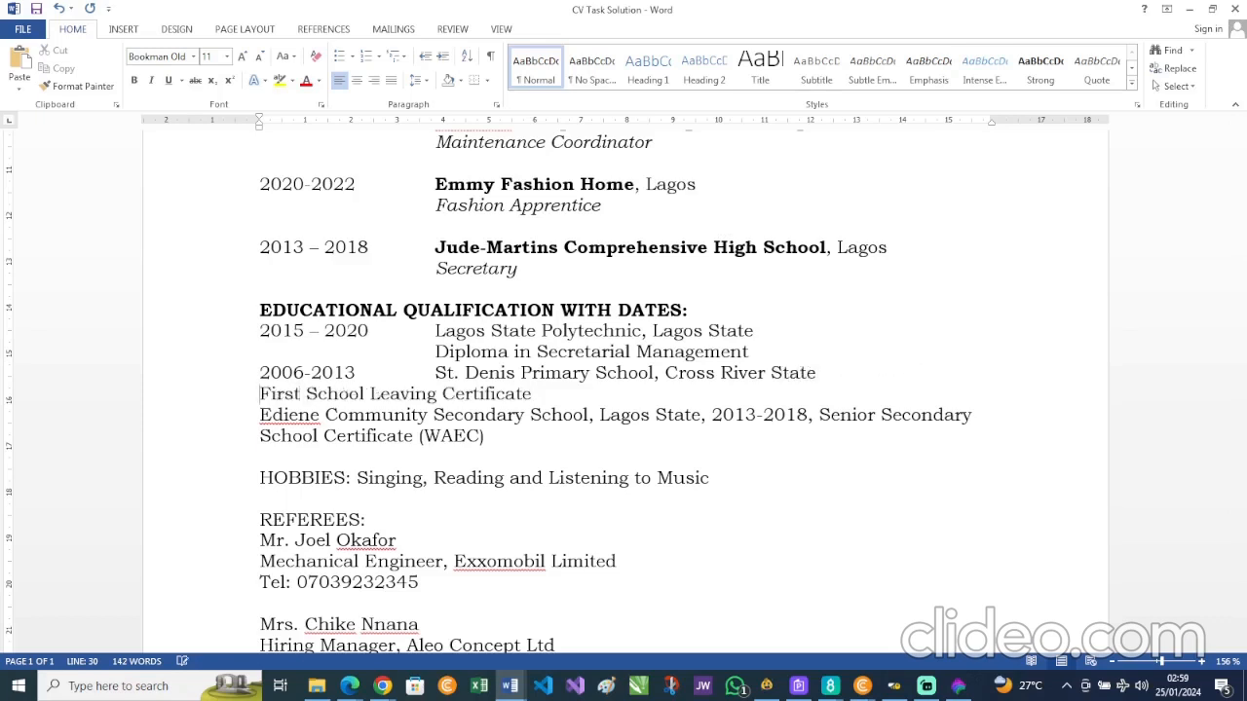
{"action": "key", "text": "Tab"}
{"action": "key", "text": "Tab"}
{"action": "key", "text": "Tab"}
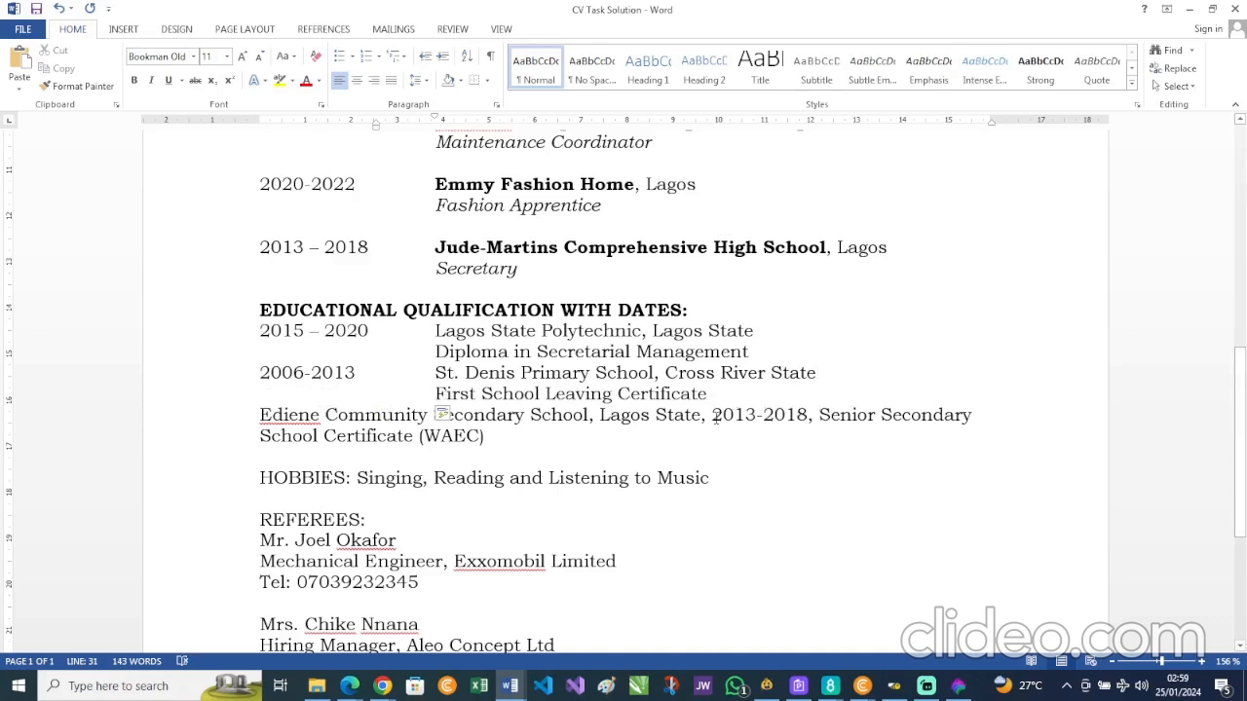
- Move the dates "2013-2018" to the start of the Ediene Community Secondary School entry and insert a tab after them
{"action": "left_click_drag", "start_coordinate": [714, 417], "coordinate": [807, 419]}
{"action": "key", "text": "ctrl+c"}
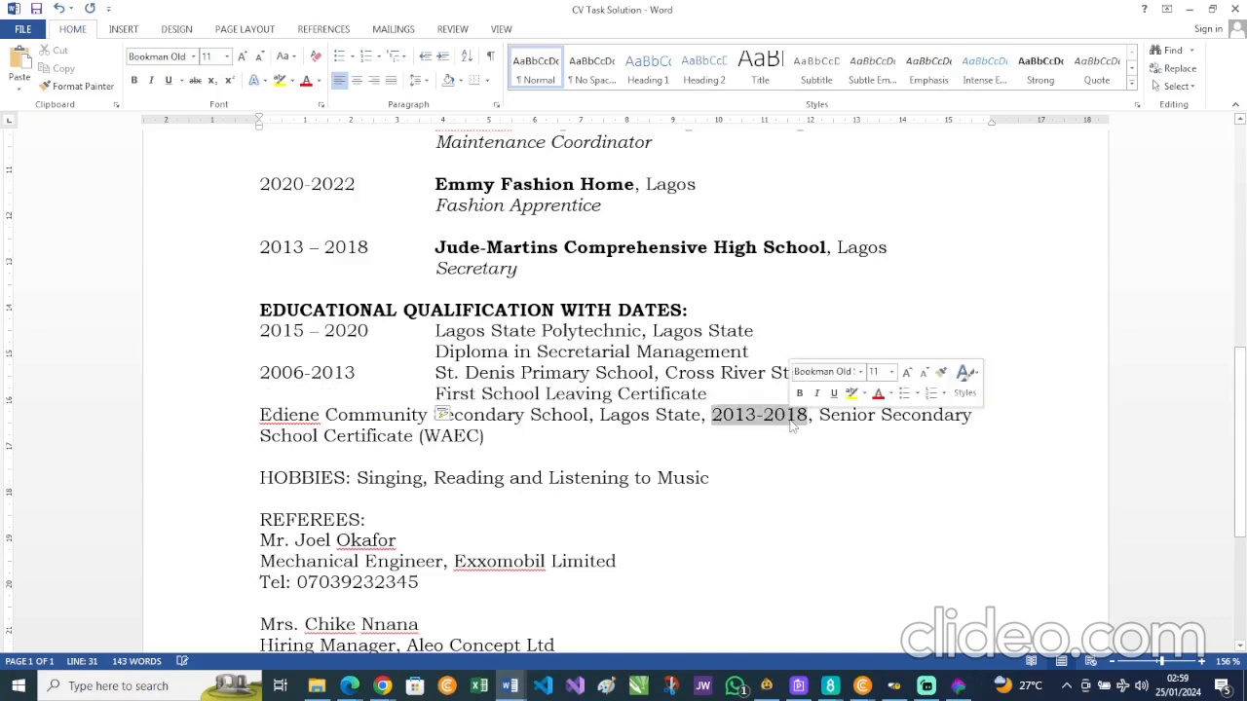
{"action": "key", "text": "BackSpace"}
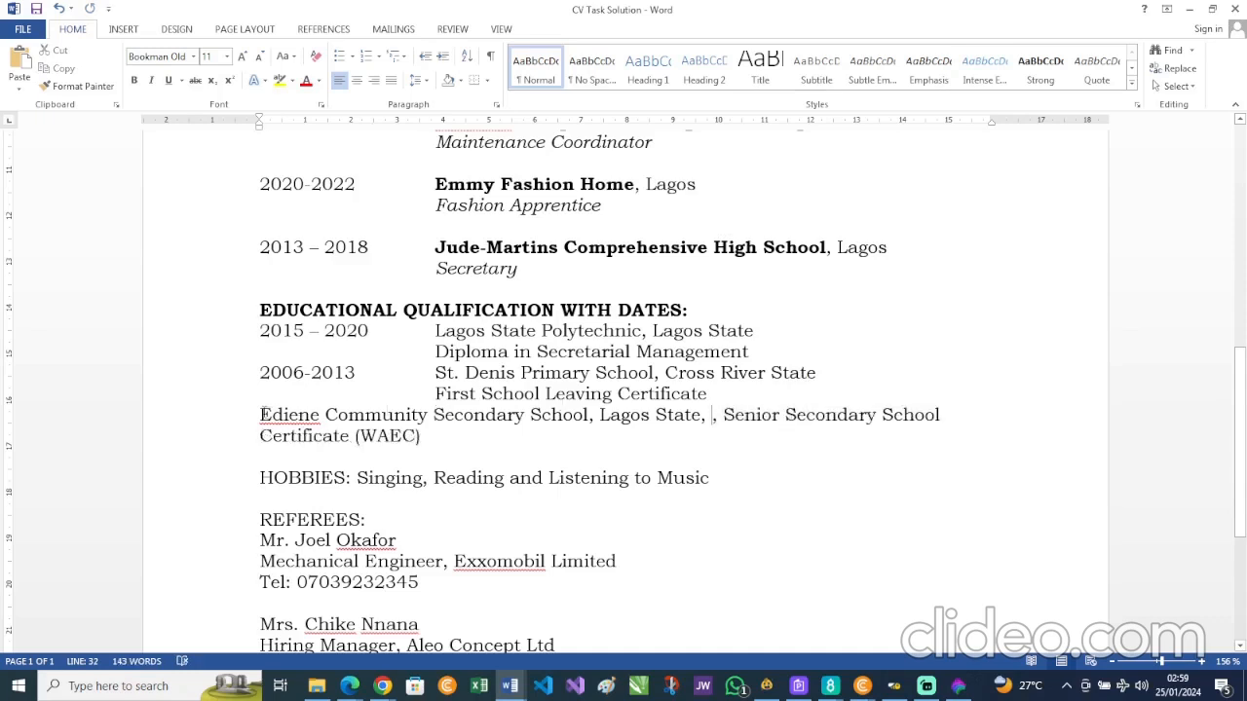
{"action": "left_click", "coordinate": [260, 414]}
{"action": "key", "text": "ctrl+v"}
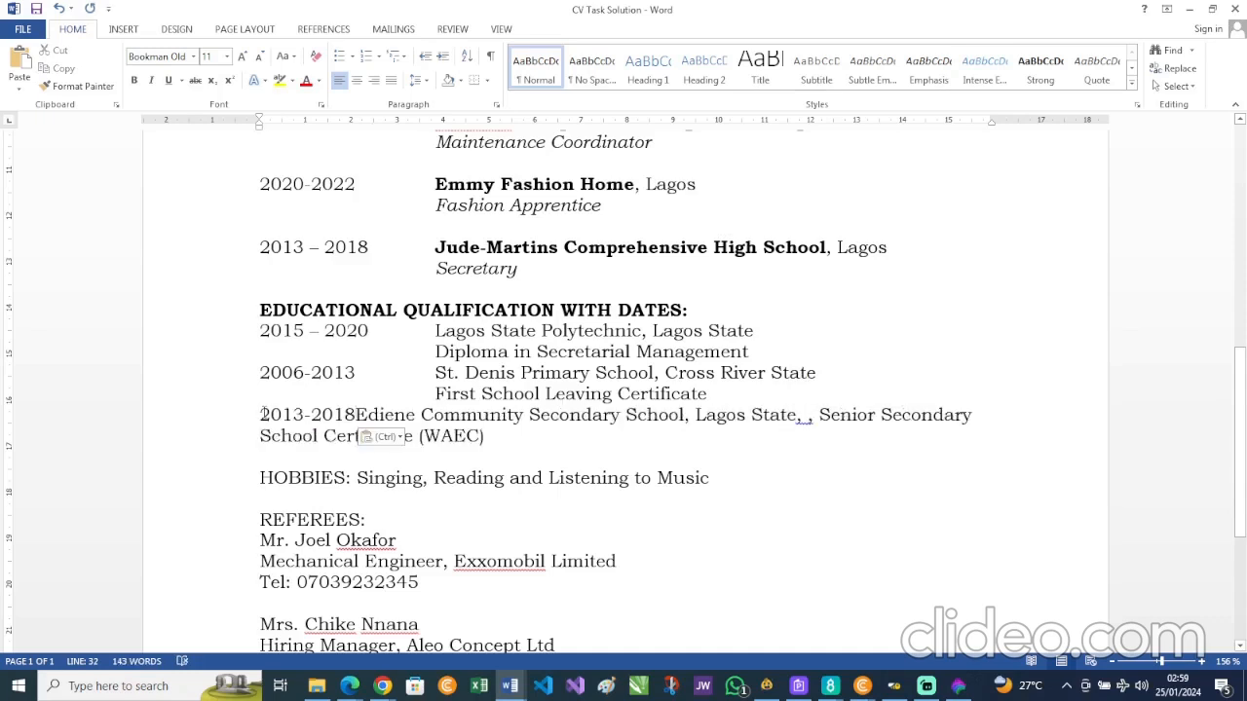
{"action": "key", "text": "Tab"}
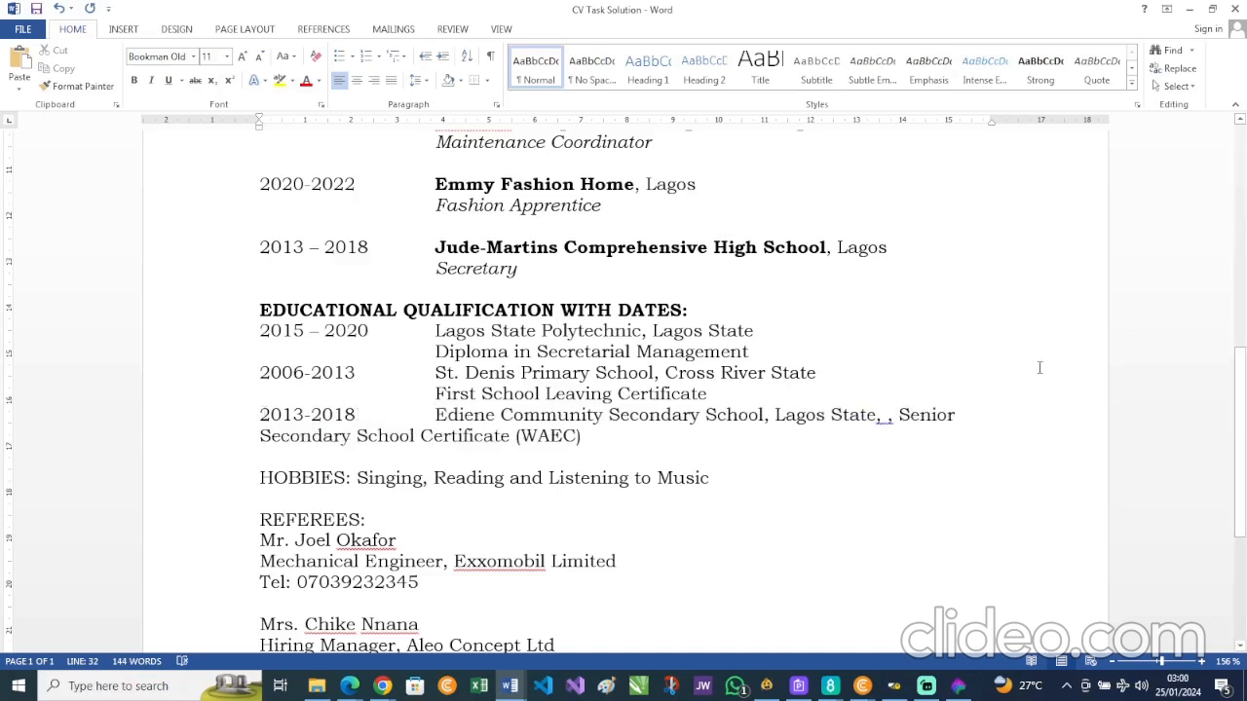
- Remove the leftover commas after Lagos State and put "Senior Secondary School Certificate (WAEC)" on its own line, three tabs in
{"action": "left_click", "coordinate": [898, 415]}
{"action": "key", "text": "BackSpace"}
{"action": "key", "text": "BackSpace"}
{"action": "key", "text": "BackSpace"}
{"action": "key", "text": "BackSpace"}
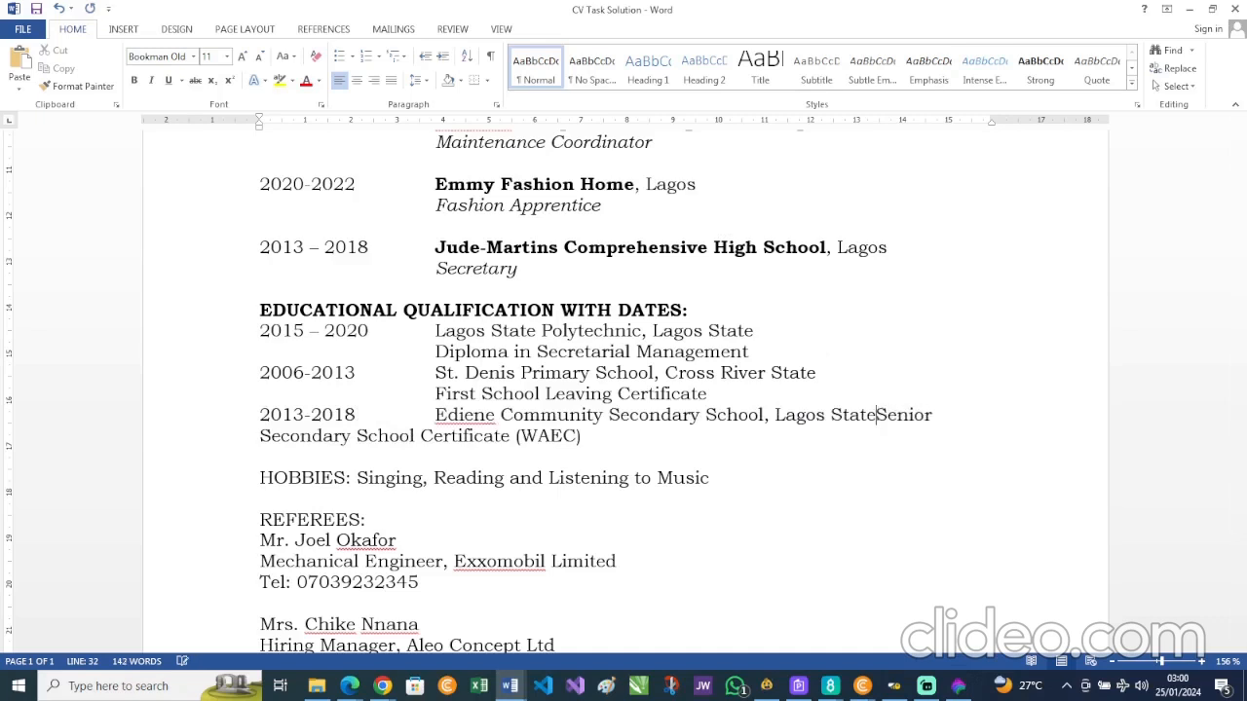
{"action": "key", "text": "Return"}
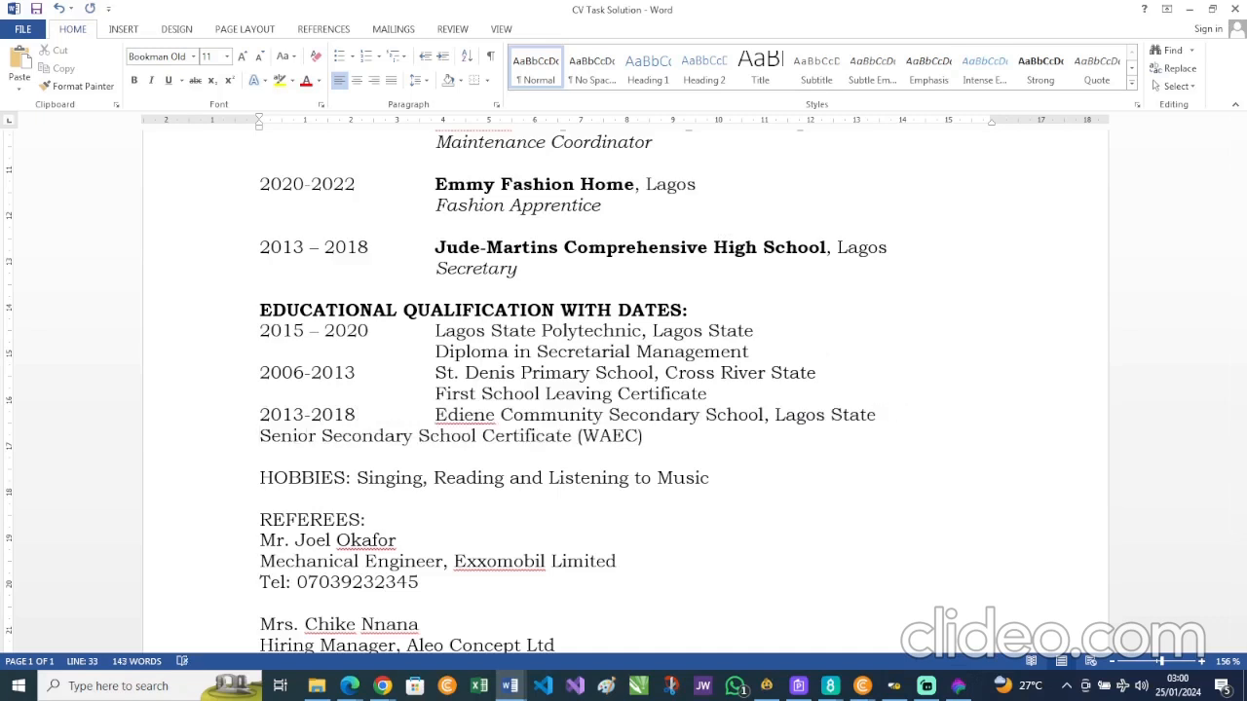
{"action": "key", "text": "Tab"}
{"action": "key", "text": "Tab"}
{"action": "key", "text": "Tab"}
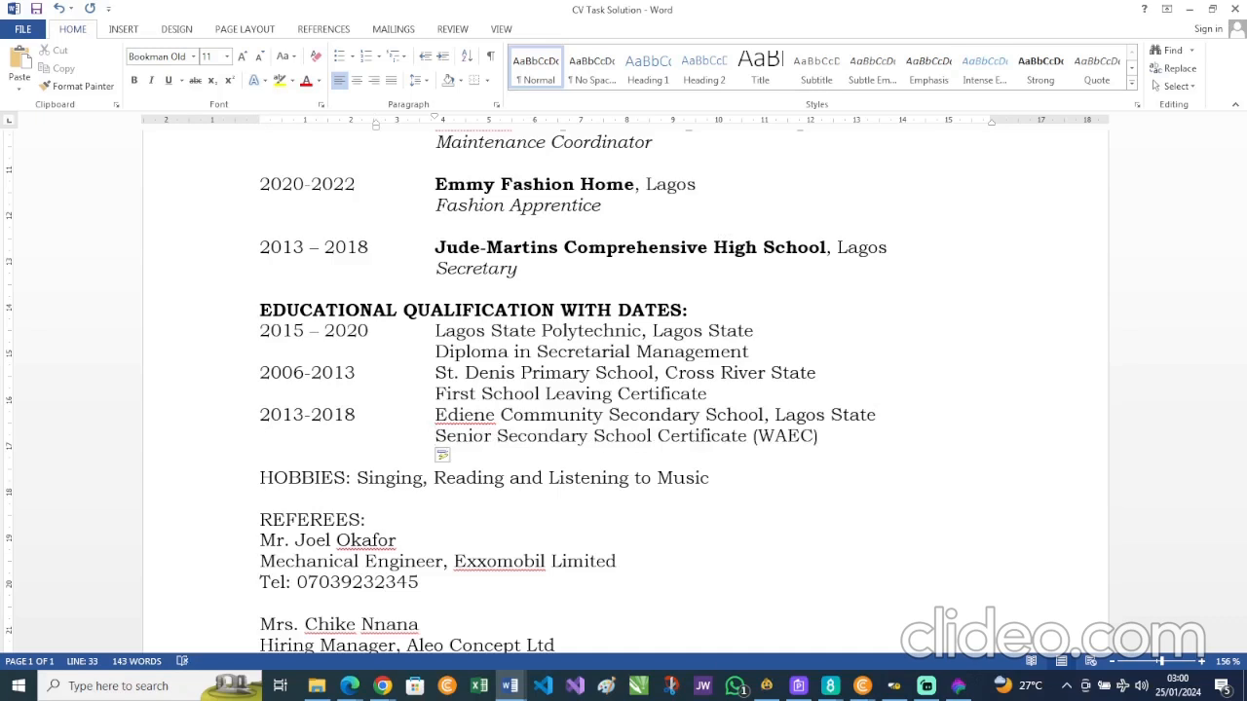
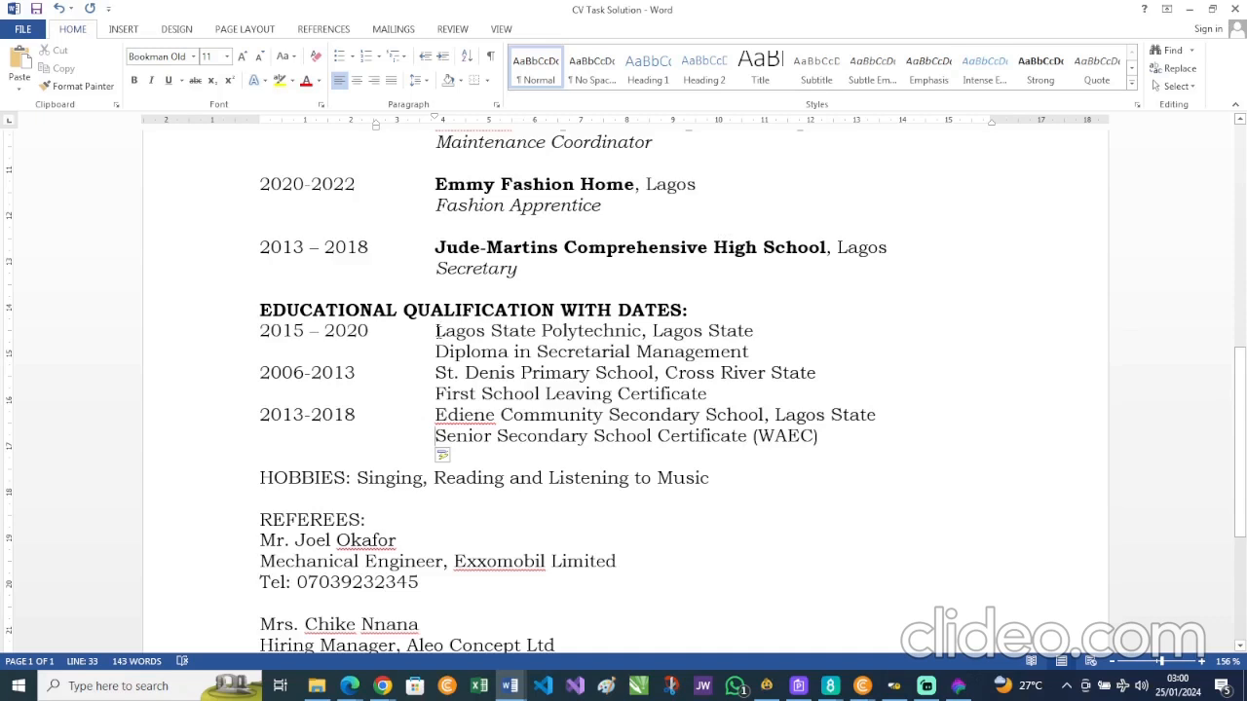
- Insert a blank line after the Lagos State Polytechnic entry and another after the St. Denis Primary School entry
{"action": "left_click", "coordinate": [763, 353]}
{"action": "key", "text": "Return"}
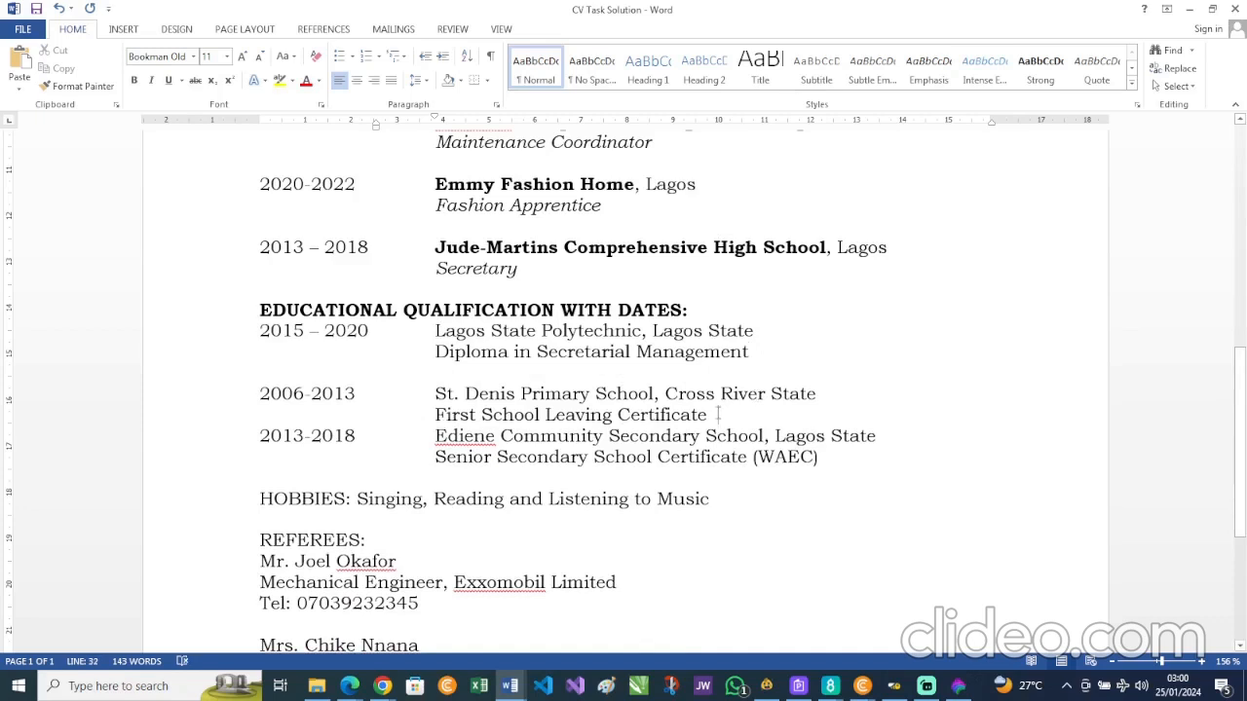
{"action": "key", "text": "Return"}
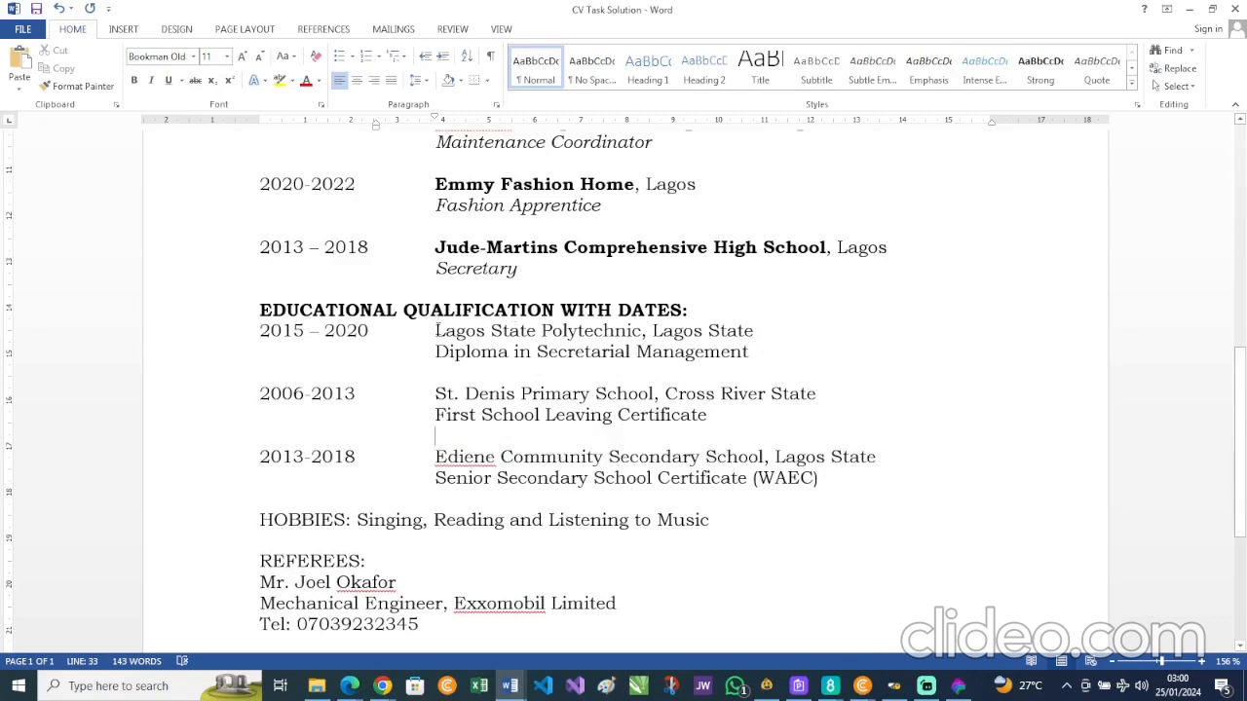
- Make "Lagos State Polytechnic" bold and "Diploma in Secretarial Management" italic
{"action": "left_click_drag", "start_coordinate": [436, 331], "coordinate": [597, 333]}
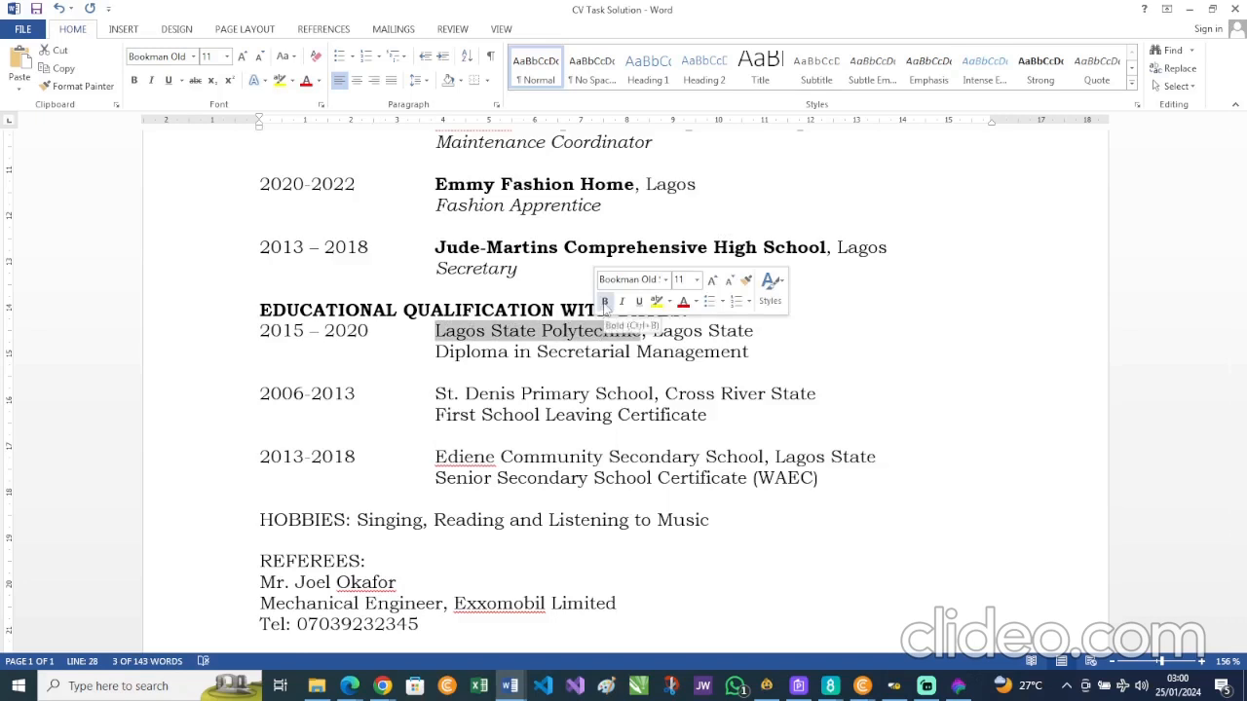
{"action": "left_click", "coordinate": [604, 301]}
{"action": "left_click_drag", "start_coordinate": [437, 352], "coordinate": [740, 360]}
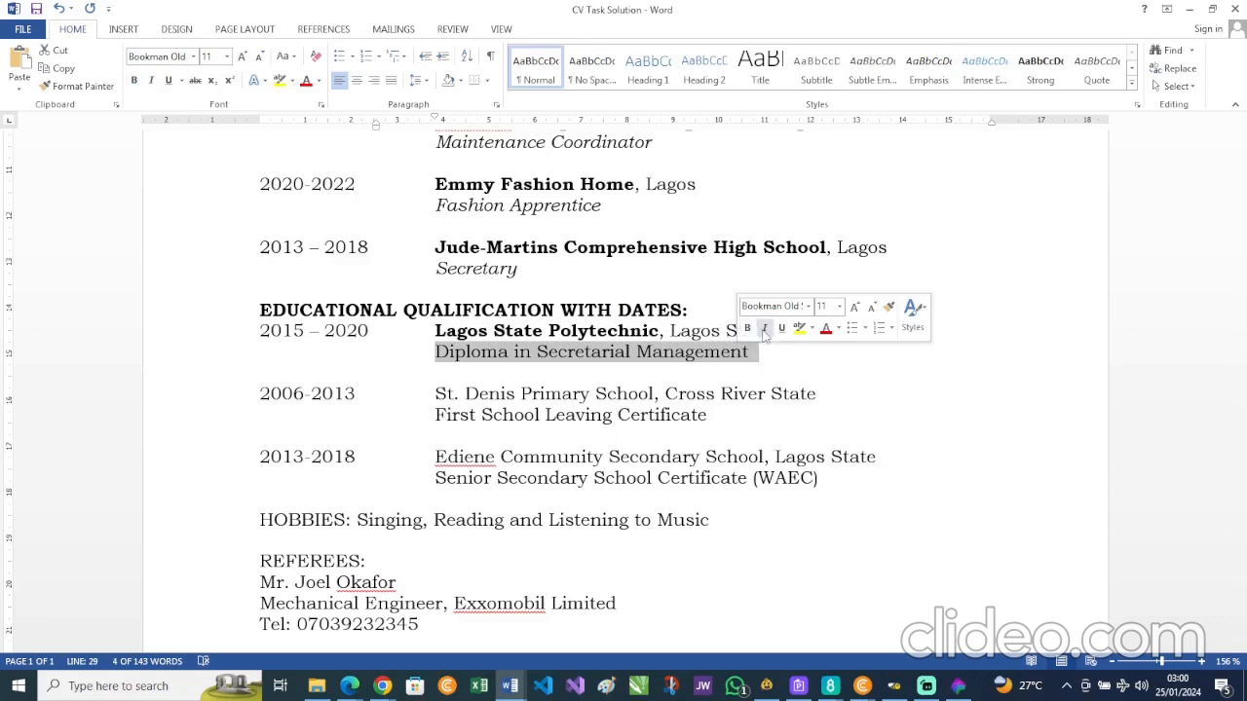
{"action": "left_click", "coordinate": [764, 328]}
- Make "St. Denis Primary School" bold and "First School Leaving Certificate" italic
{"action": "scroll", "coordinate": [535, 299], "scroll_direction": "down", "scroll_amount": 3}
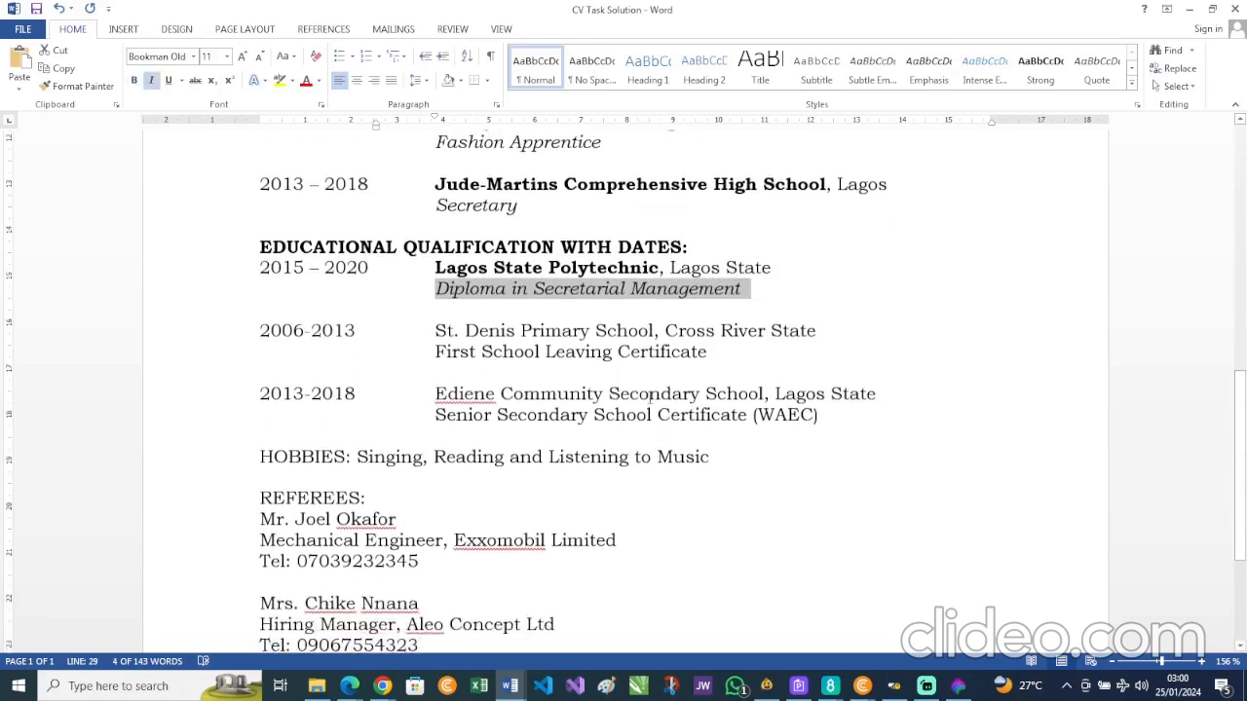
{"action": "left_click_drag", "start_coordinate": [437, 273], "coordinate": [630, 271]}
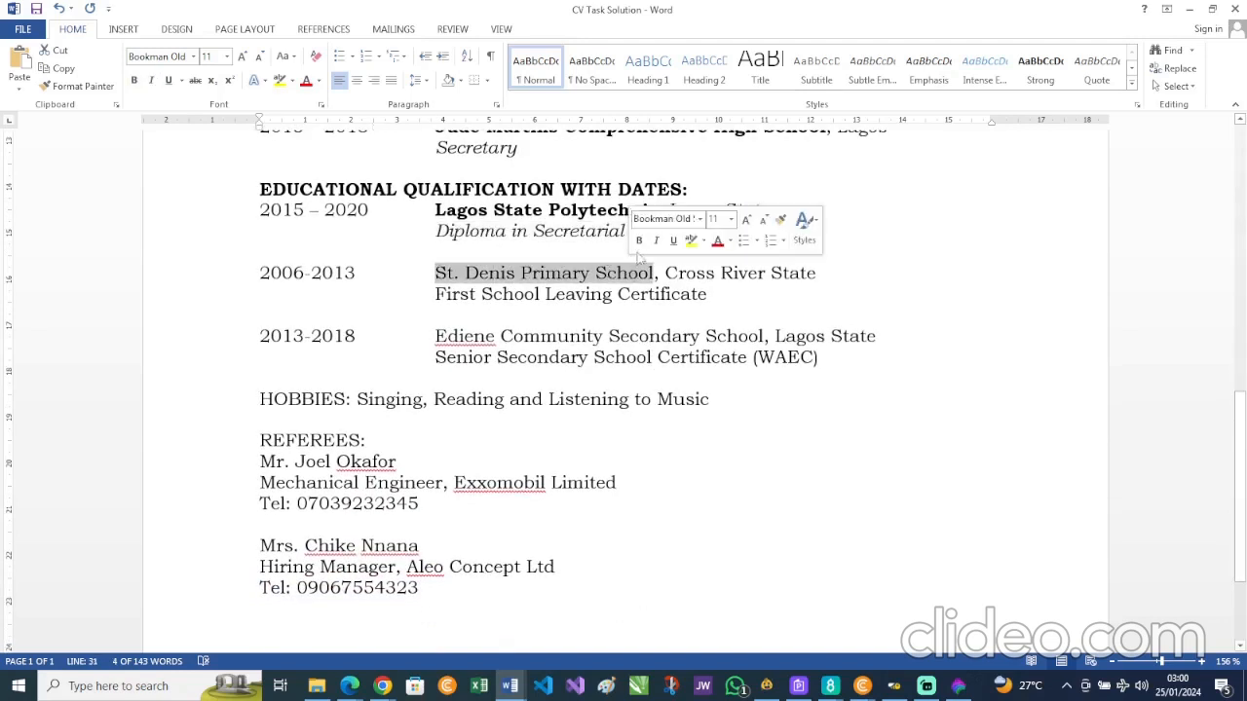
{"action": "left_click", "coordinate": [638, 241]}
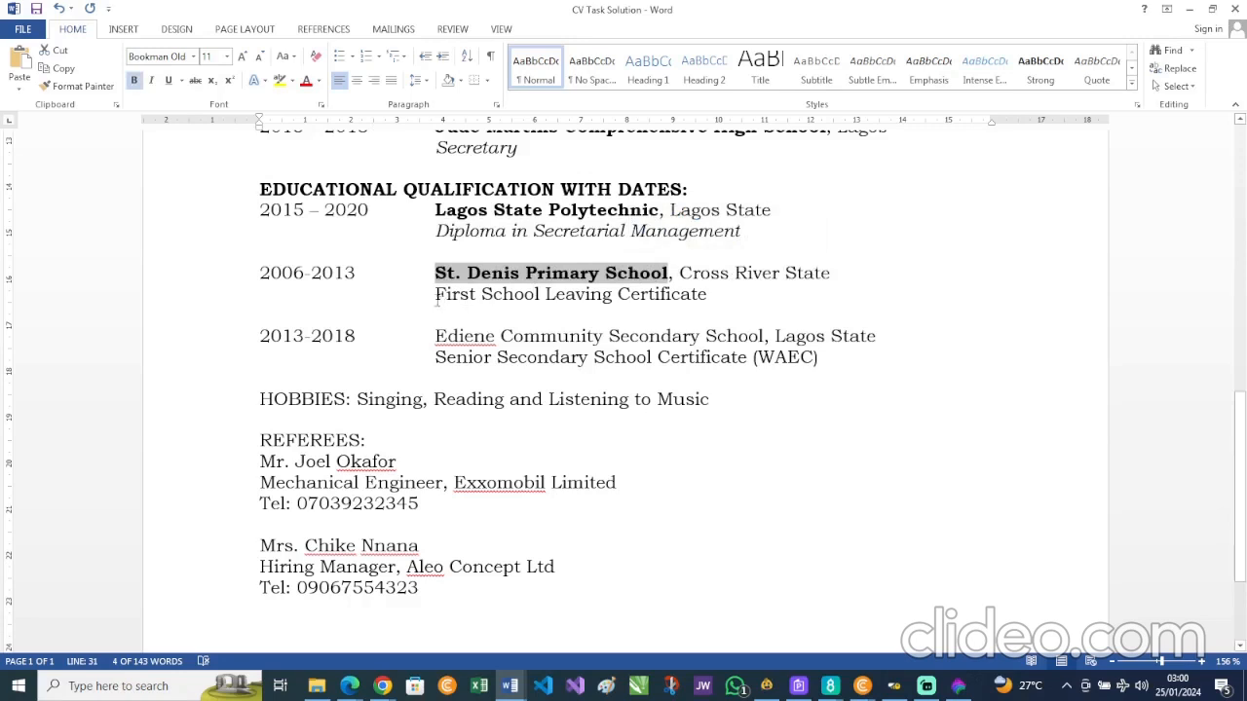
{"action": "left_click_drag", "start_coordinate": [436, 299], "coordinate": [712, 300]}
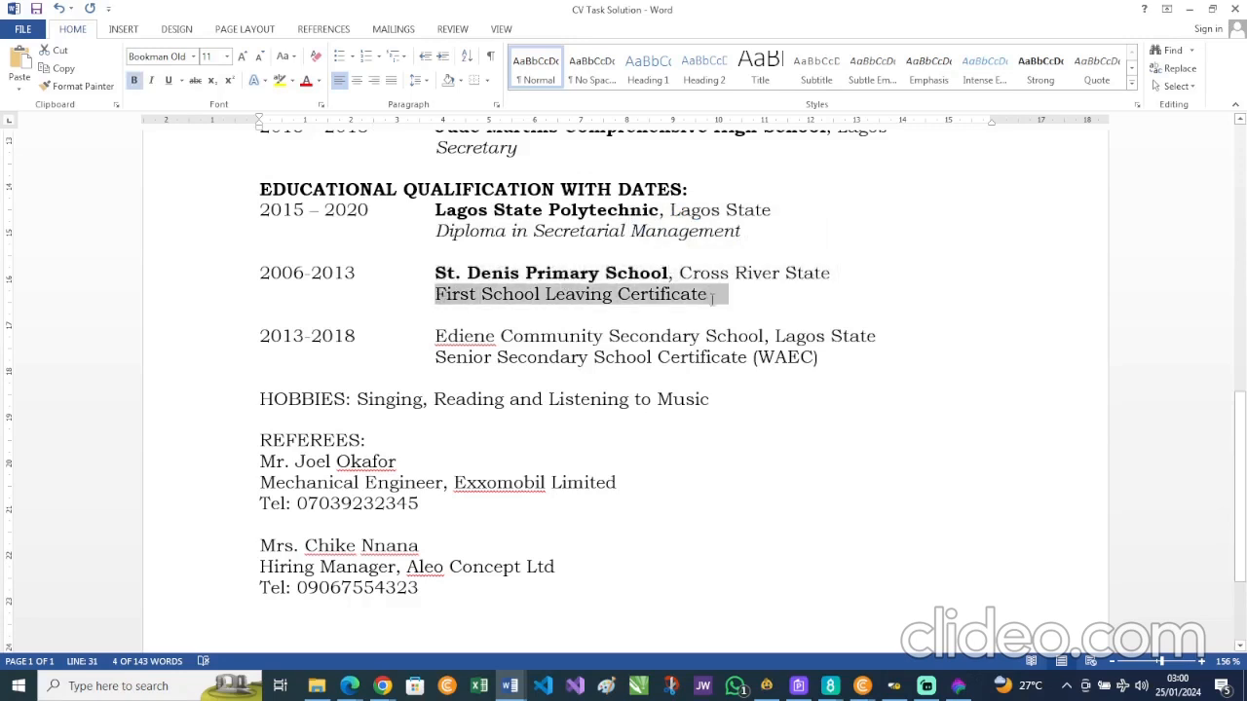
{"action": "left_click", "coordinate": [740, 278]}
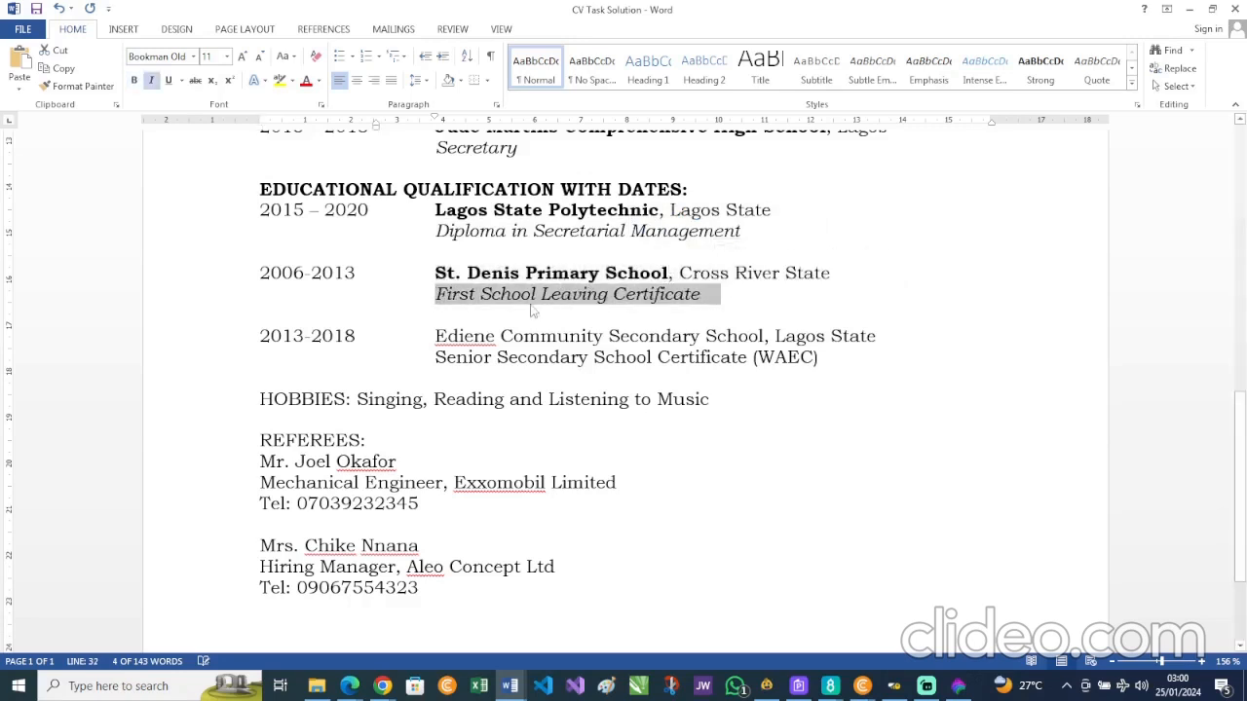
- Make "Ediene Community Secondary School" bold and "Senior Secondary School Certificate (WAEC)" italic
{"action": "left_click_drag", "start_coordinate": [435, 335], "coordinate": [748, 335]}
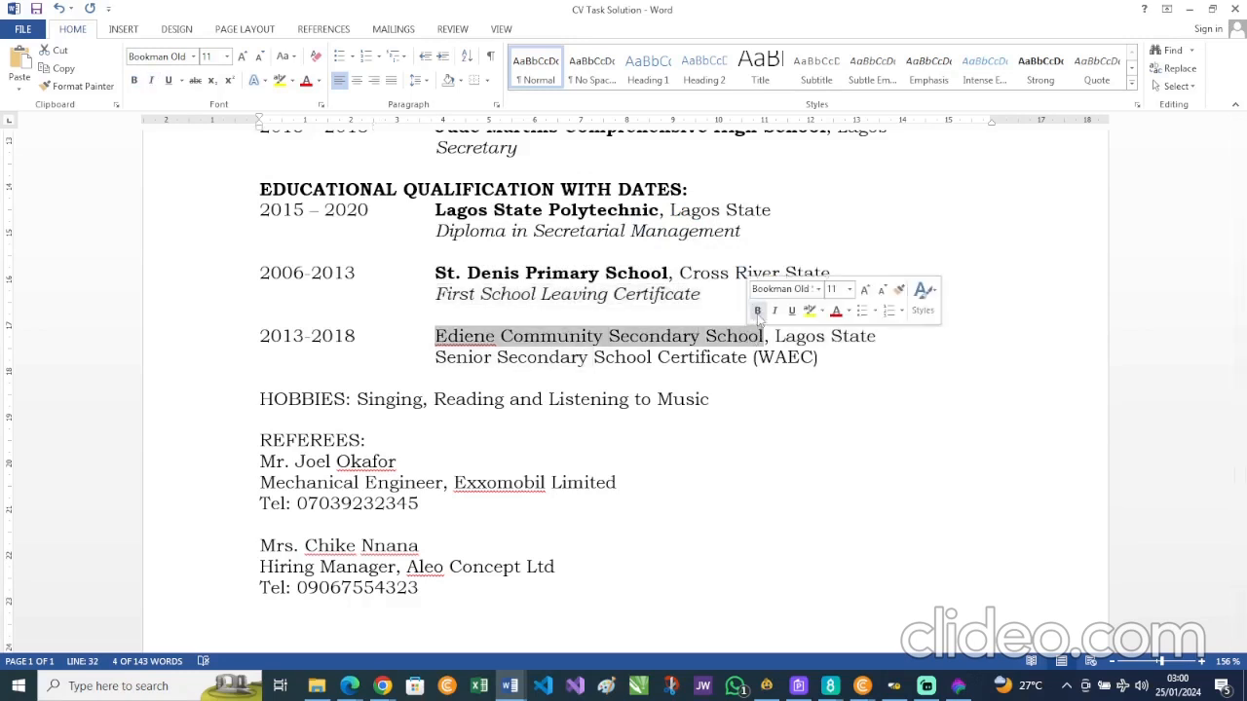
{"action": "left_click", "coordinate": [757, 310]}
{"action": "left_click_drag", "start_coordinate": [440, 358], "coordinate": [832, 357]}
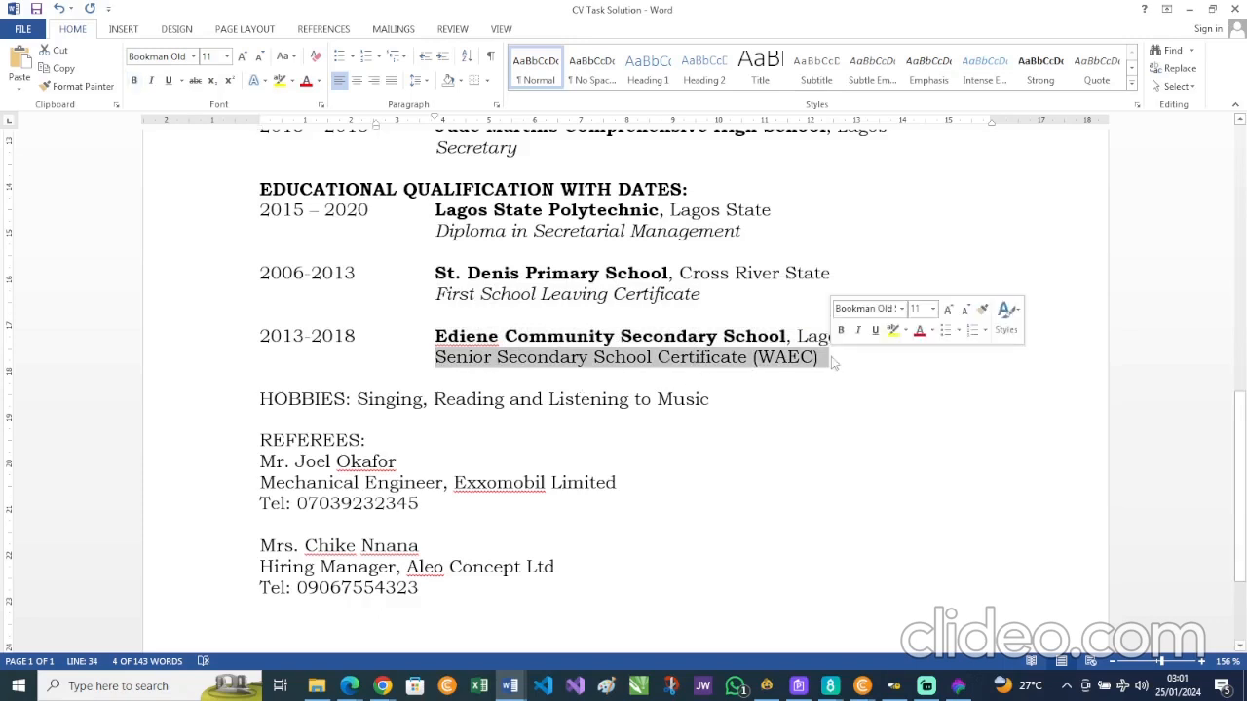
{"action": "left_click", "coordinate": [858, 333]}
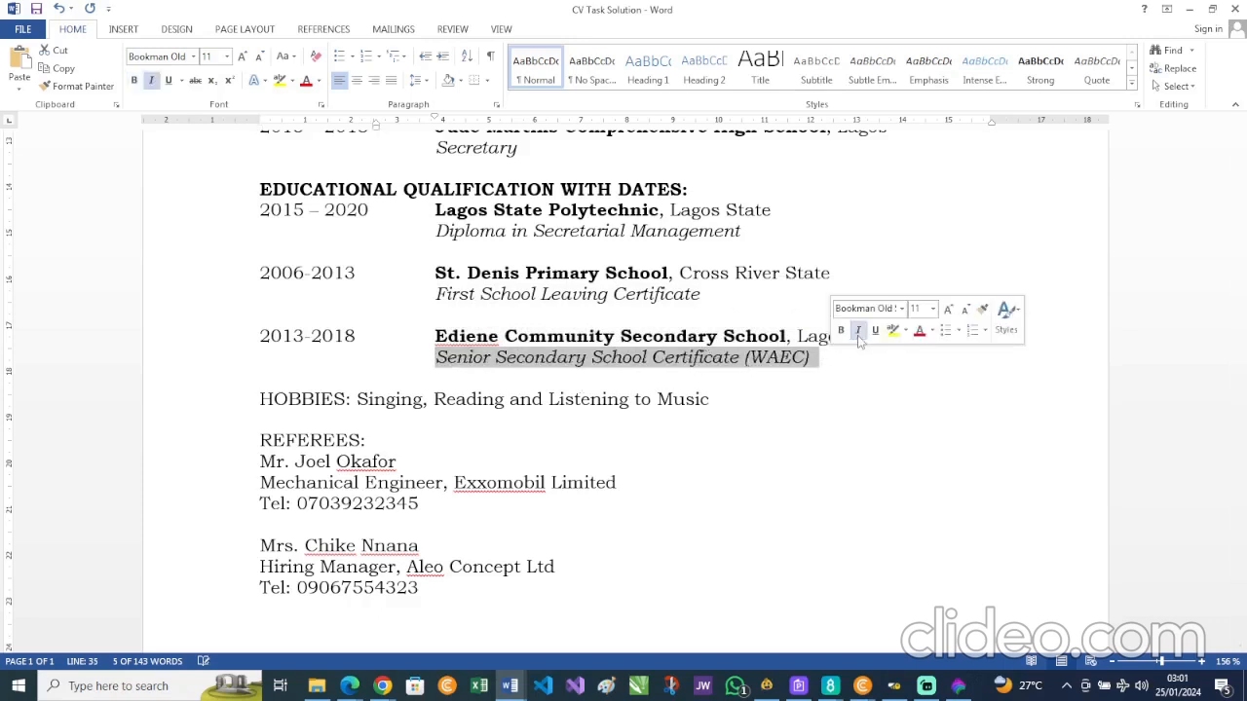
{"action": "left_click", "coordinate": [740, 404]}
- Insert tabs after "HOBBIES:" so the list of hobbies lines up with the school names above
{"action": "scroll", "coordinate": [740, 404], "scroll_direction": "down", "scroll_amount": 2}
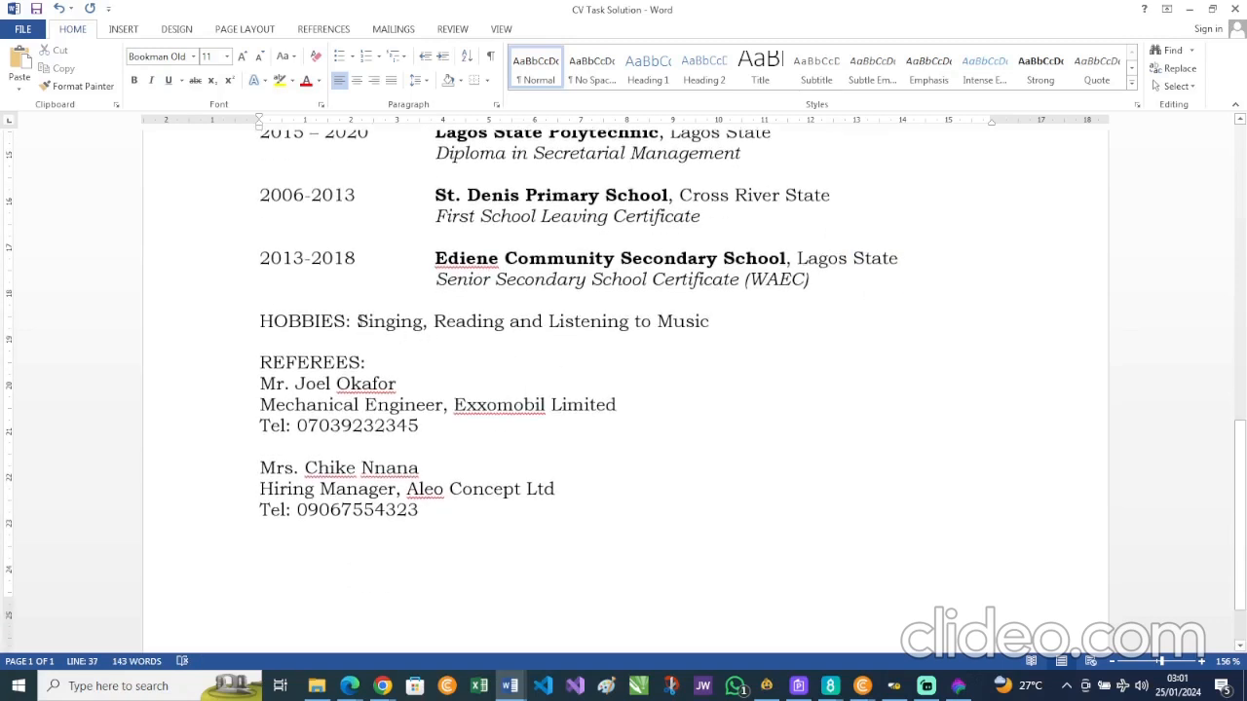
{"action": "left_click", "coordinate": [356, 321]}
{"action": "key", "text": "Tab"}
{"action": "key", "text": "Tab"}
{"action": "key", "text": "Tab"}
{"action": "key", "text": "Tab"}
{"action": "key", "text": "Tab"}
{"action": "key", "text": "Tab"}
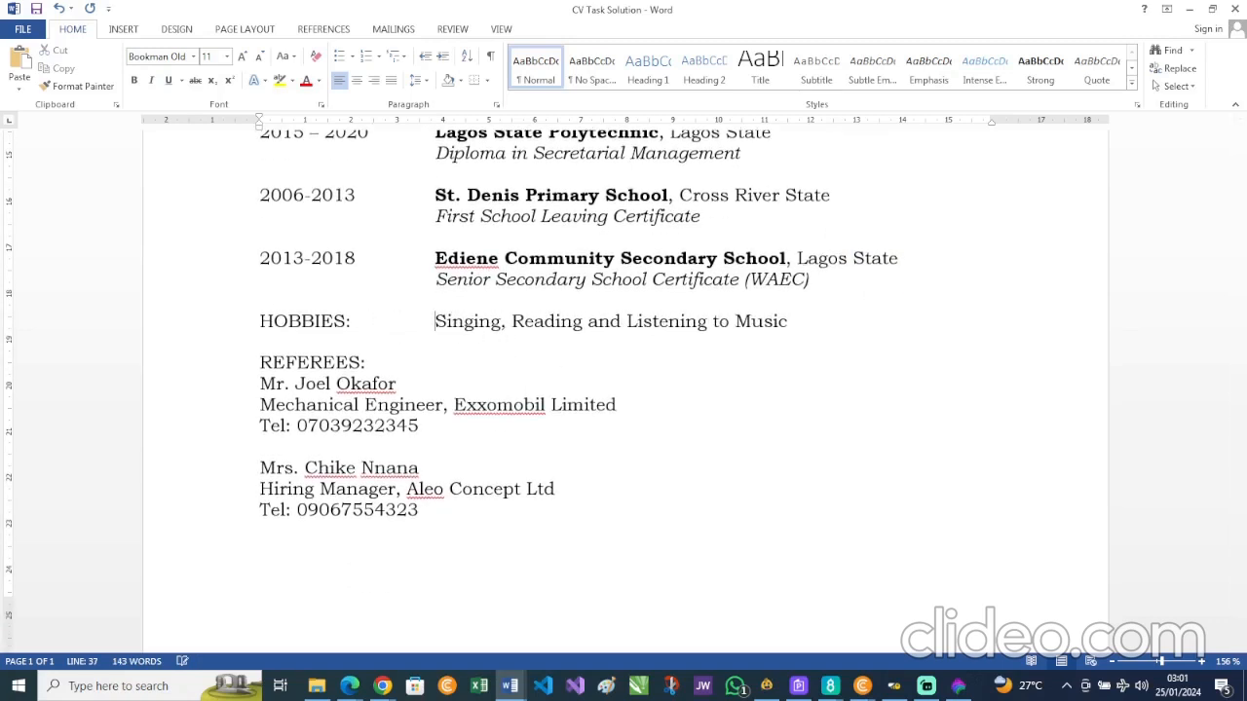
{"action": "key", "text": "BackSpace"}
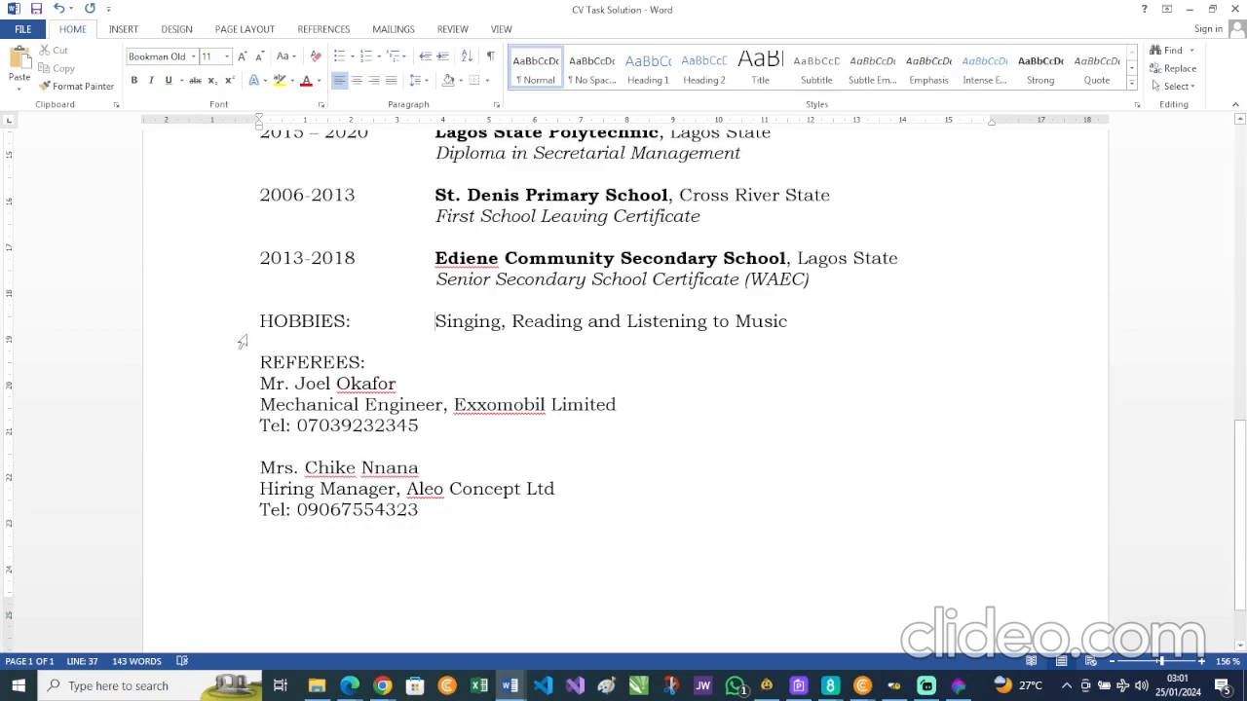
- Make the "HOBBIES:" and "REFEREES:" headings bold
{"action": "left_click_drag", "start_coordinate": [259, 320], "coordinate": [356, 322]}
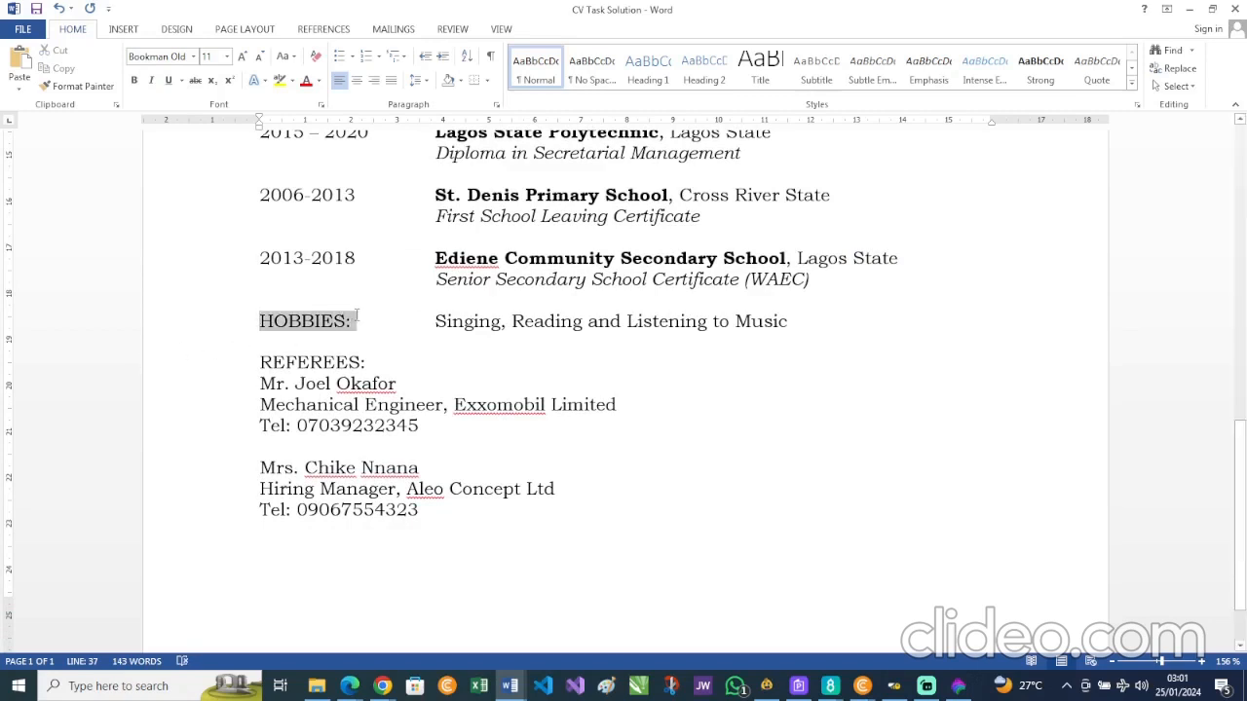
{"action": "left_click", "coordinate": [367, 289]}
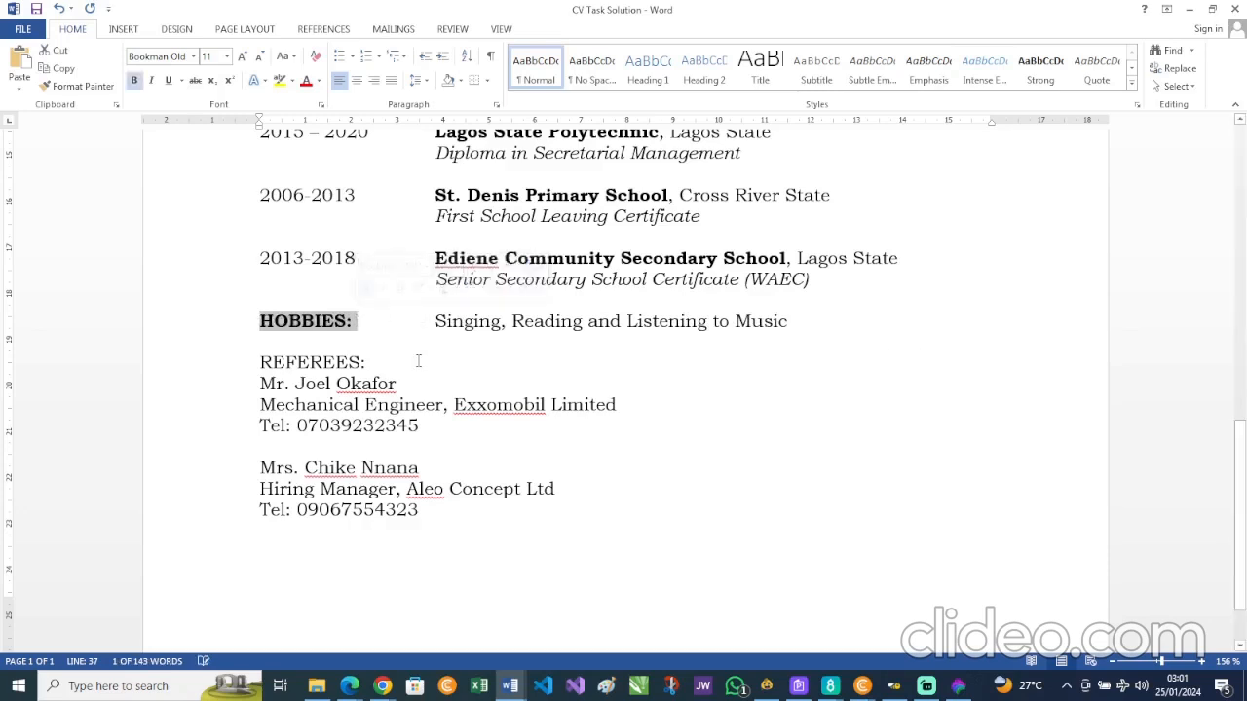
{"action": "scroll", "coordinate": [389, 331], "scroll_direction": "down", "scroll_amount": 2}
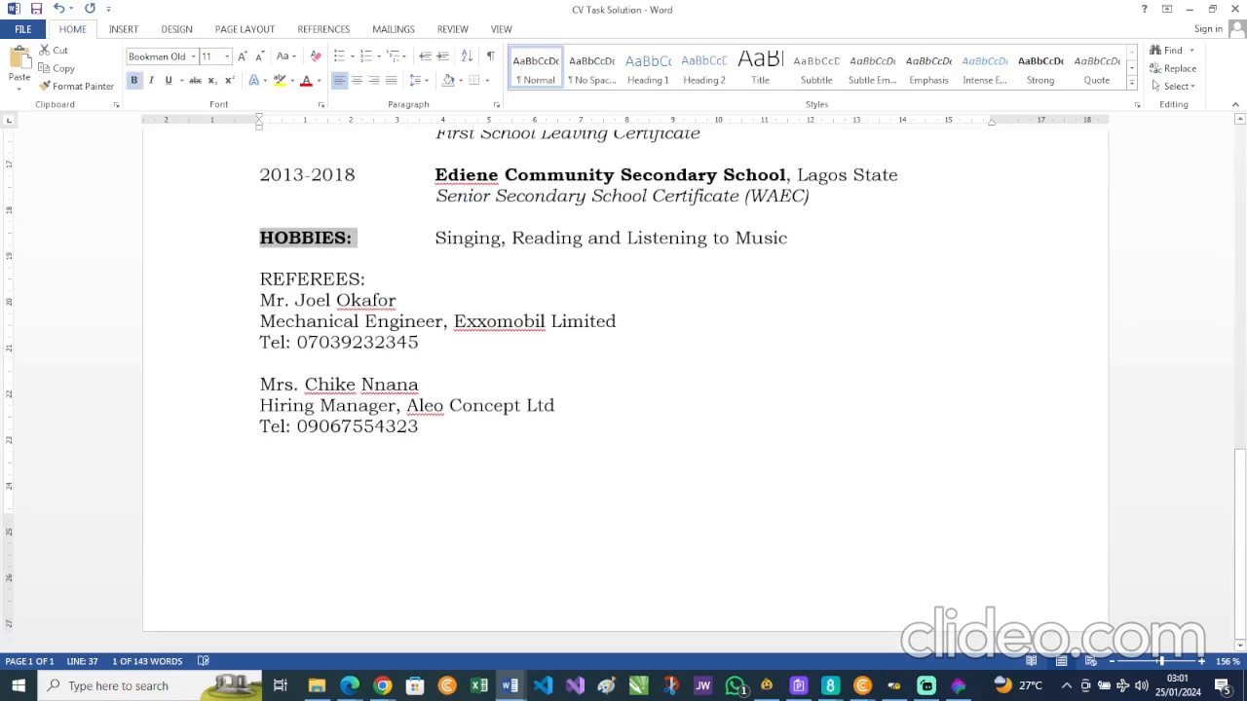
{"action": "left_click_drag", "start_coordinate": [259, 280], "coordinate": [373, 280]}
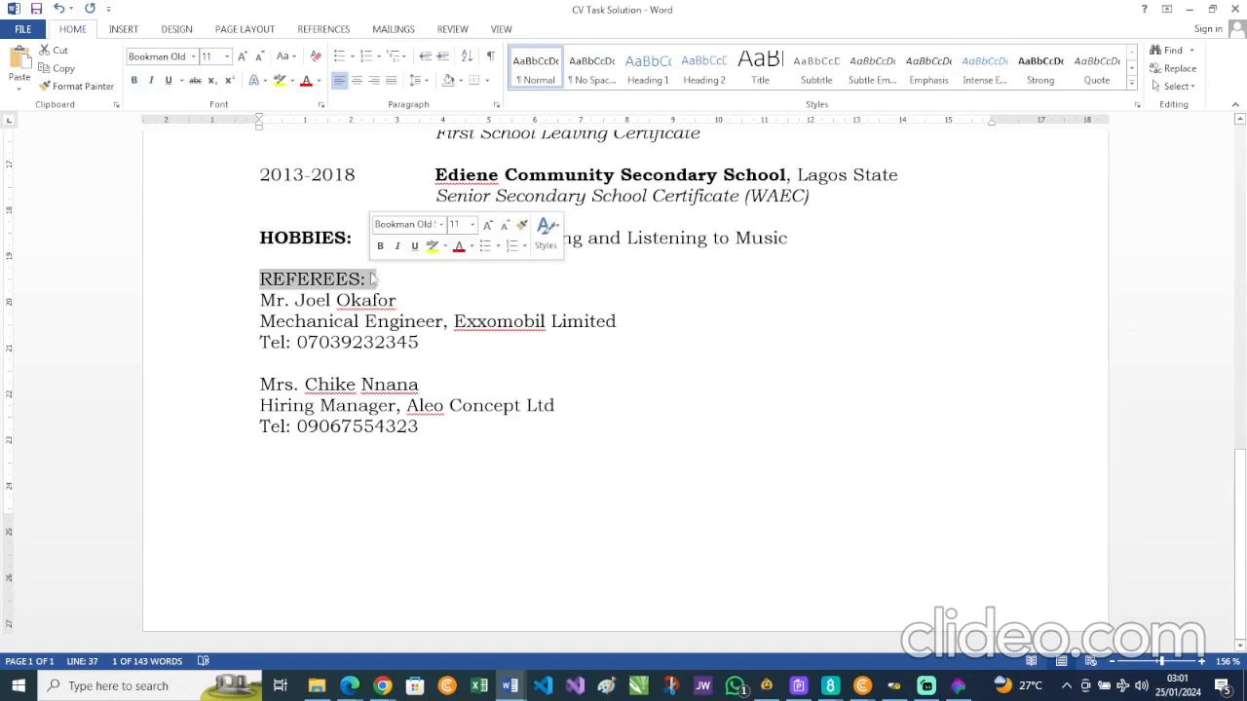
{"action": "left_click", "coordinate": [380, 246]}
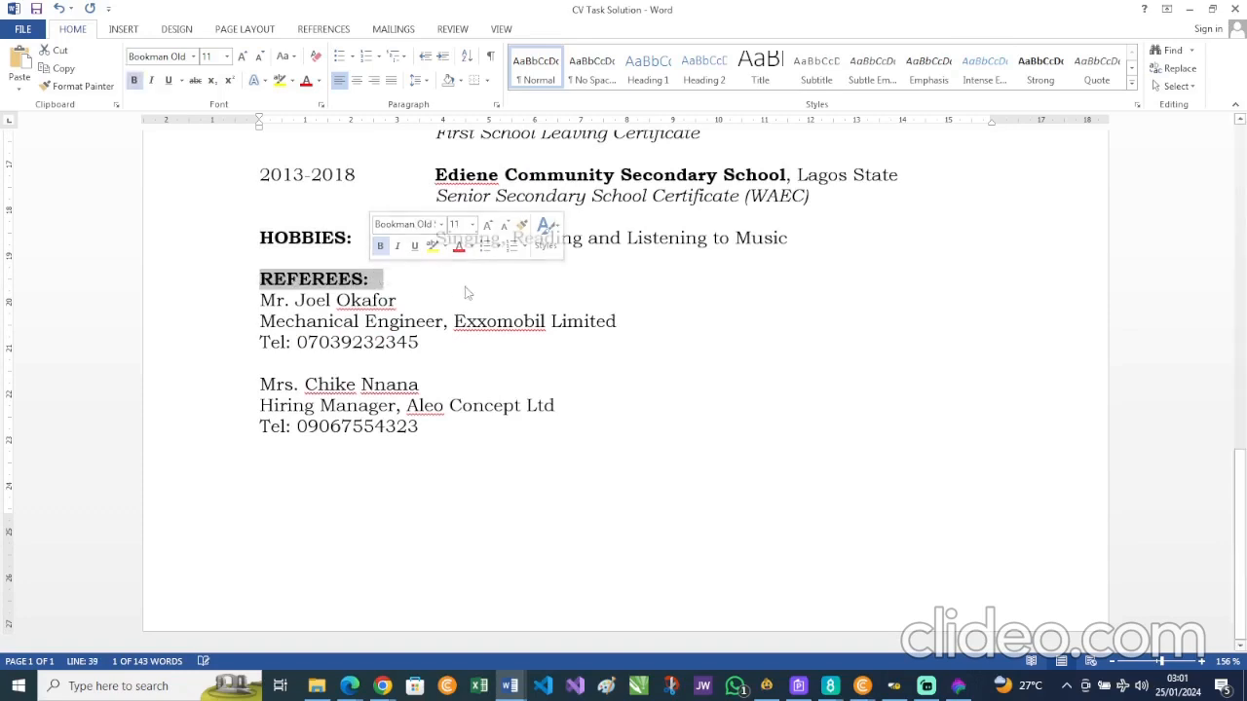
{"action": "left_click", "coordinate": [511, 302]}
- Review the formatting of the whole CV, from the name and contact header down to the referees
{"action": "scroll", "coordinate": [511, 302], "scroll_direction": "up", "scroll_amount": 3}
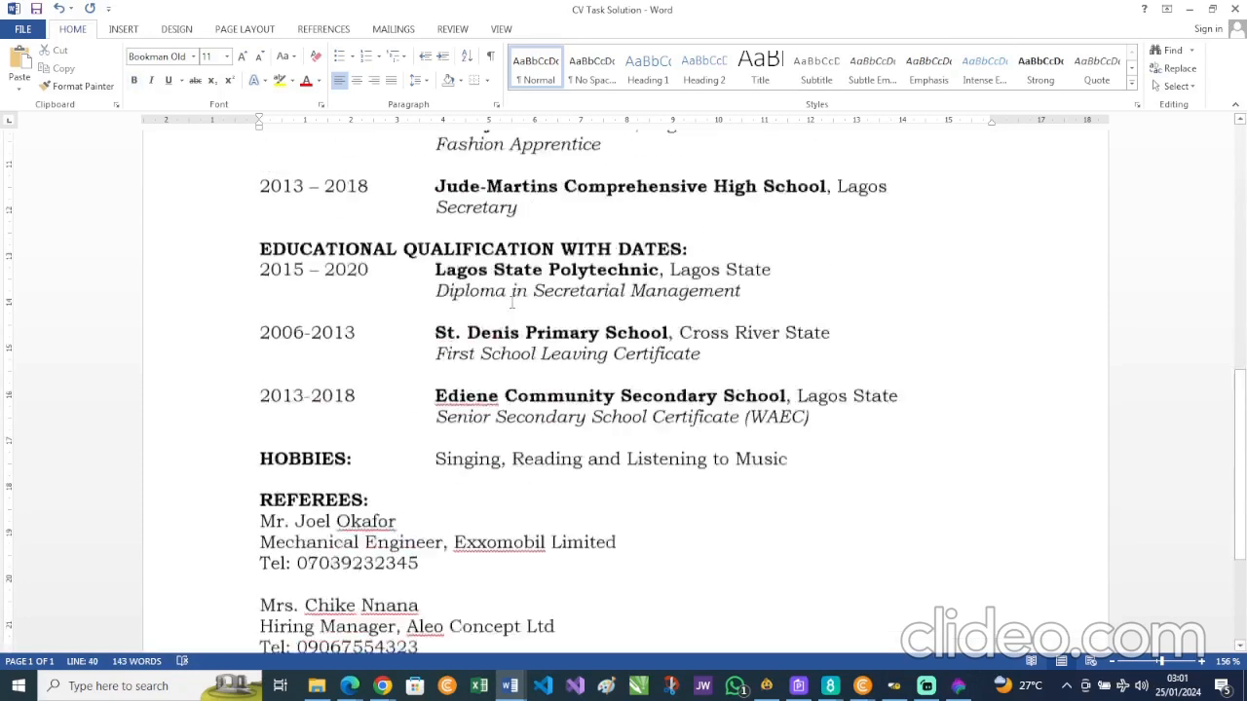
{"action": "scroll", "coordinate": [510, 302], "scroll_direction": "up", "scroll_amount": 4}
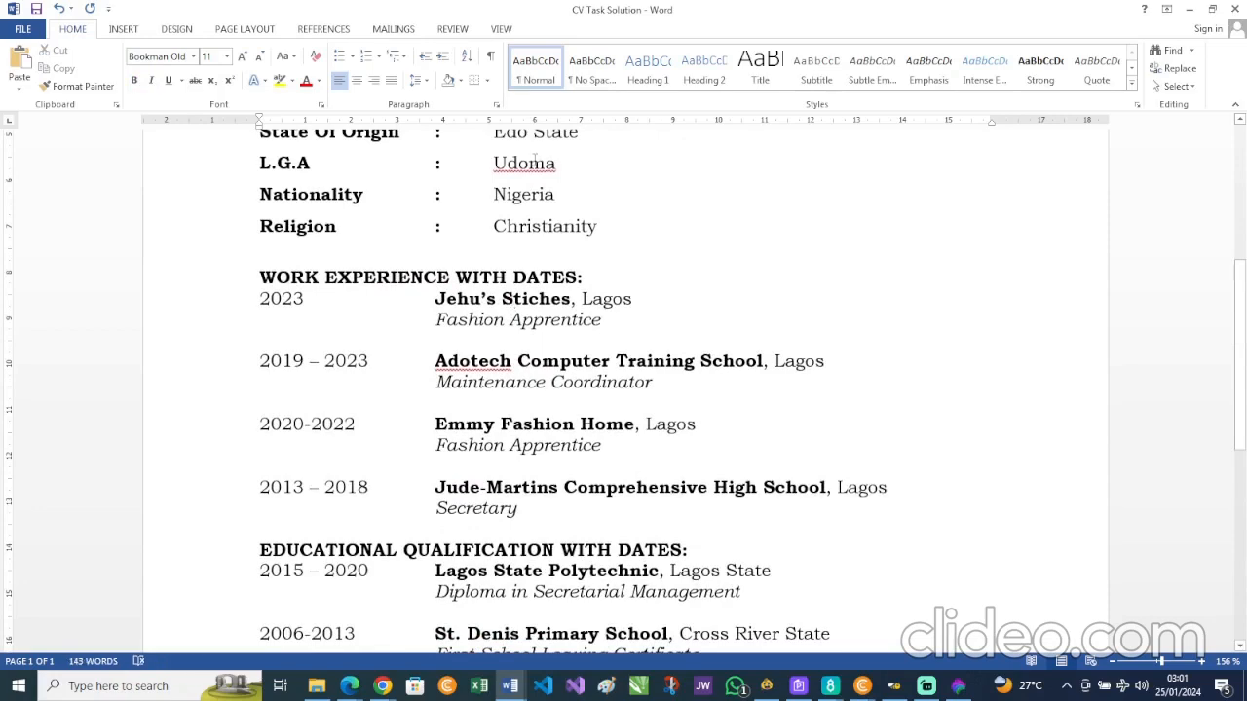
{"action": "left_click", "coordinate": [527, 194]}
{"action": "scroll", "coordinate": [527, 194], "scroll_direction": "up", "scroll_amount": 4}
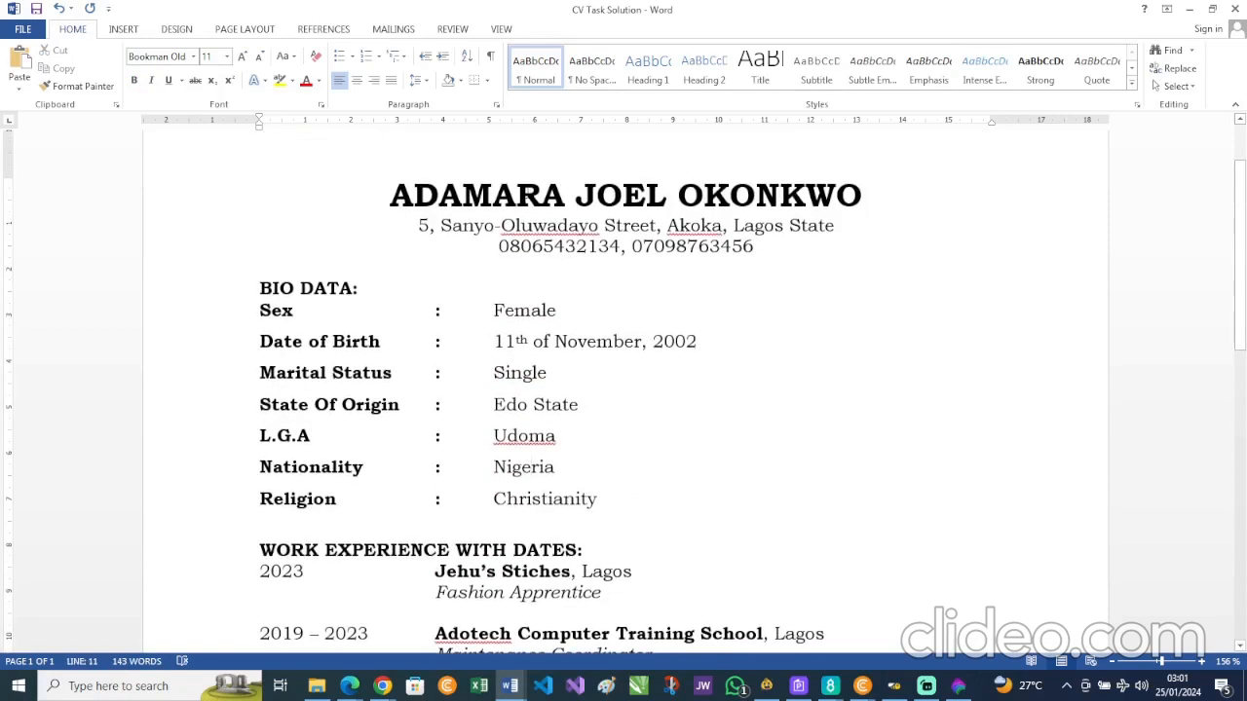
{"action": "left_click", "coordinate": [533, 225]}
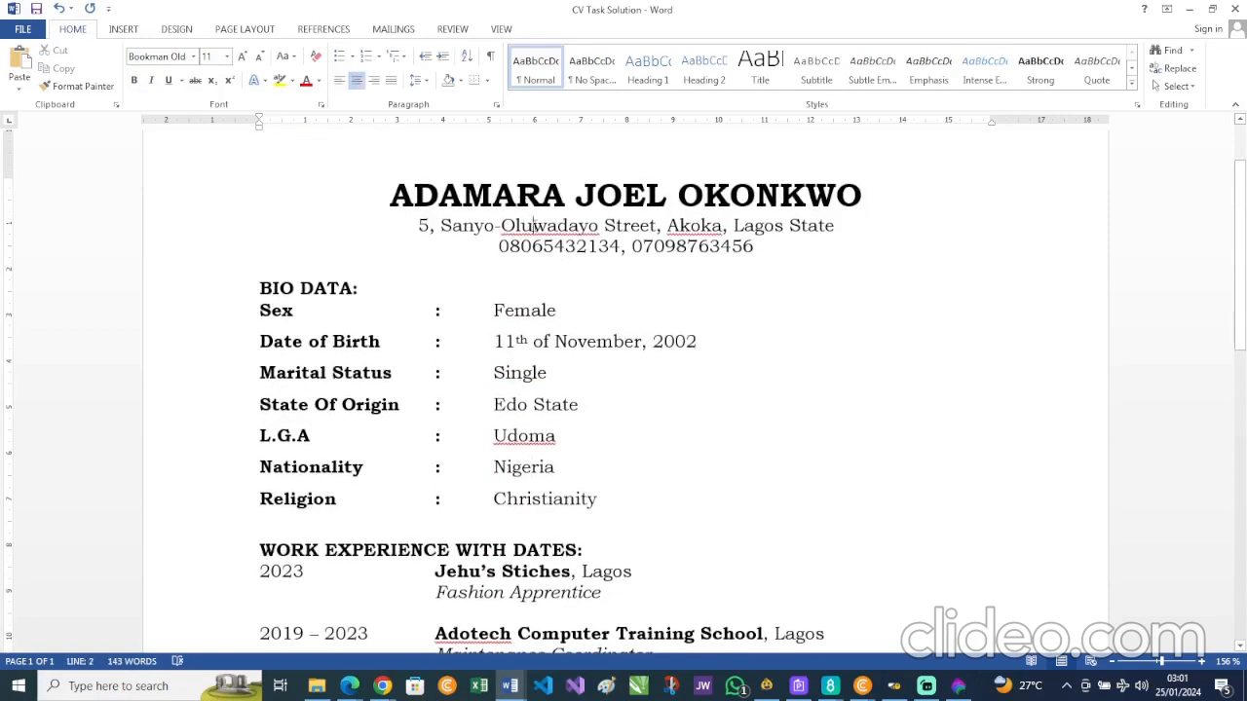
{"action": "scroll", "coordinate": [534, 225], "scroll_direction": "down", "scroll_amount": 8}
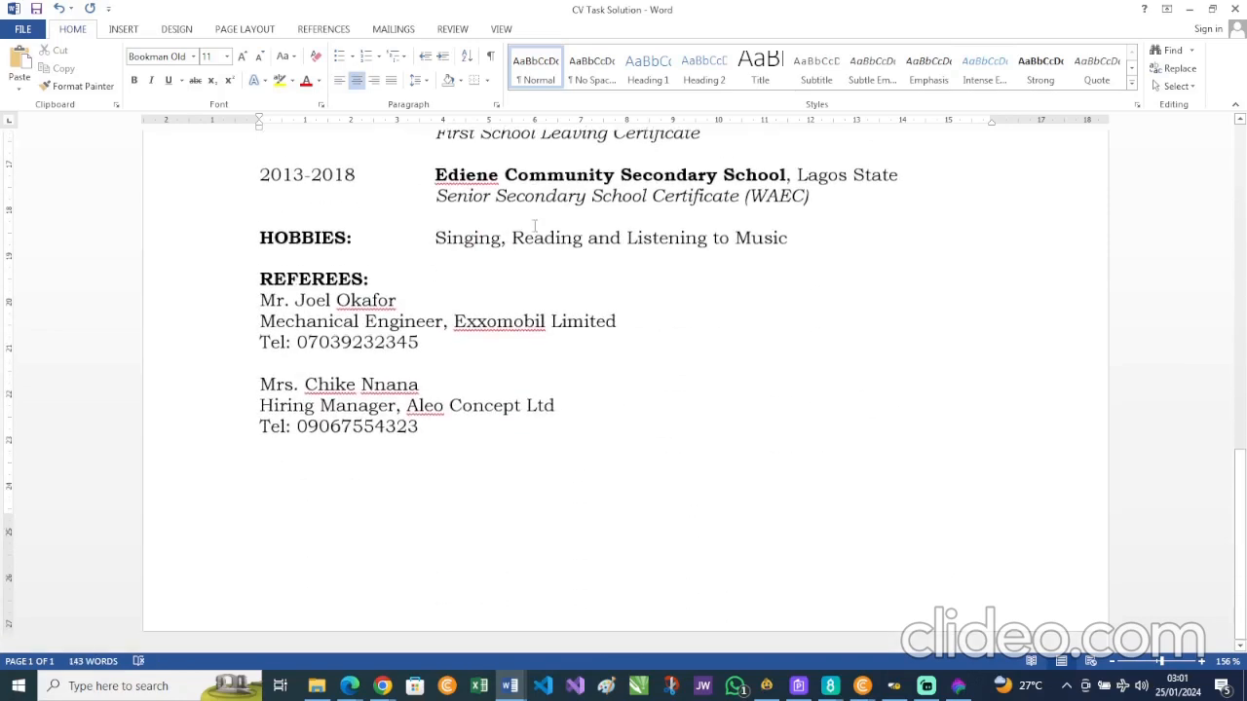
{"action": "scroll", "coordinate": [533, 225], "scroll_direction": "up", "scroll_amount": 3}
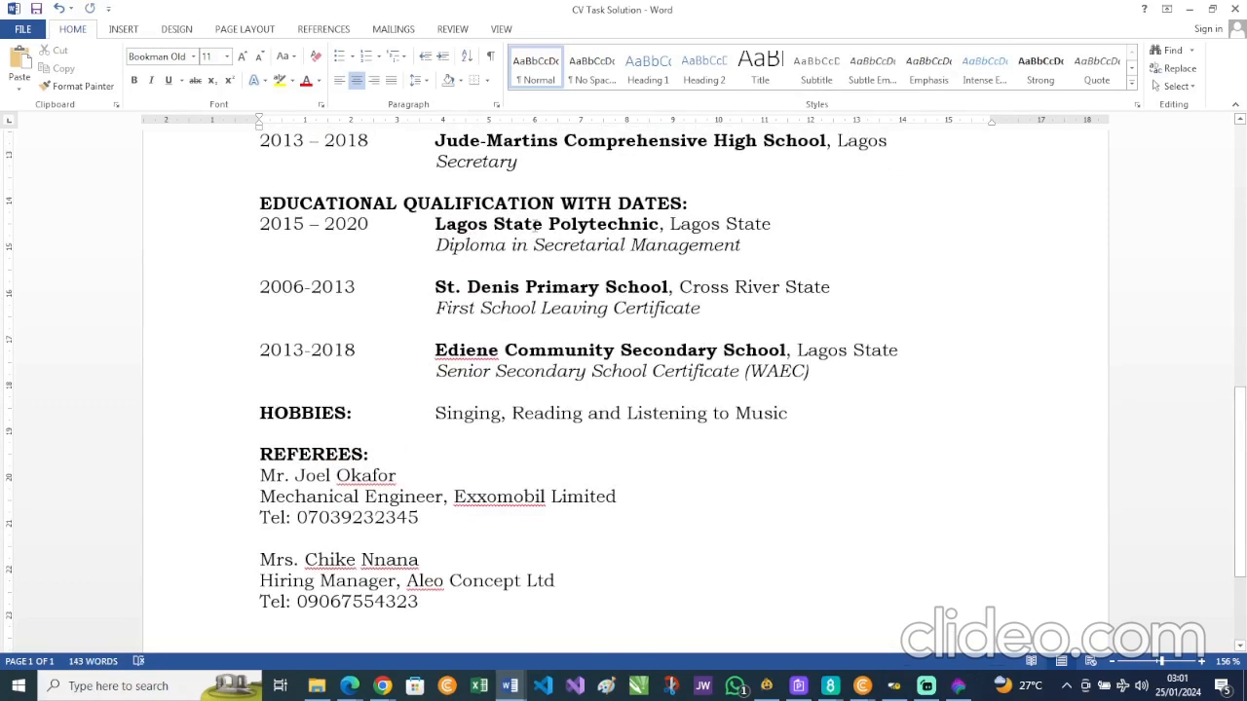
- Enlarge the text of the whole CV by one font-size step, bringing the body text to 12 pt
{"action": "key", "text": "ctrl+a"}
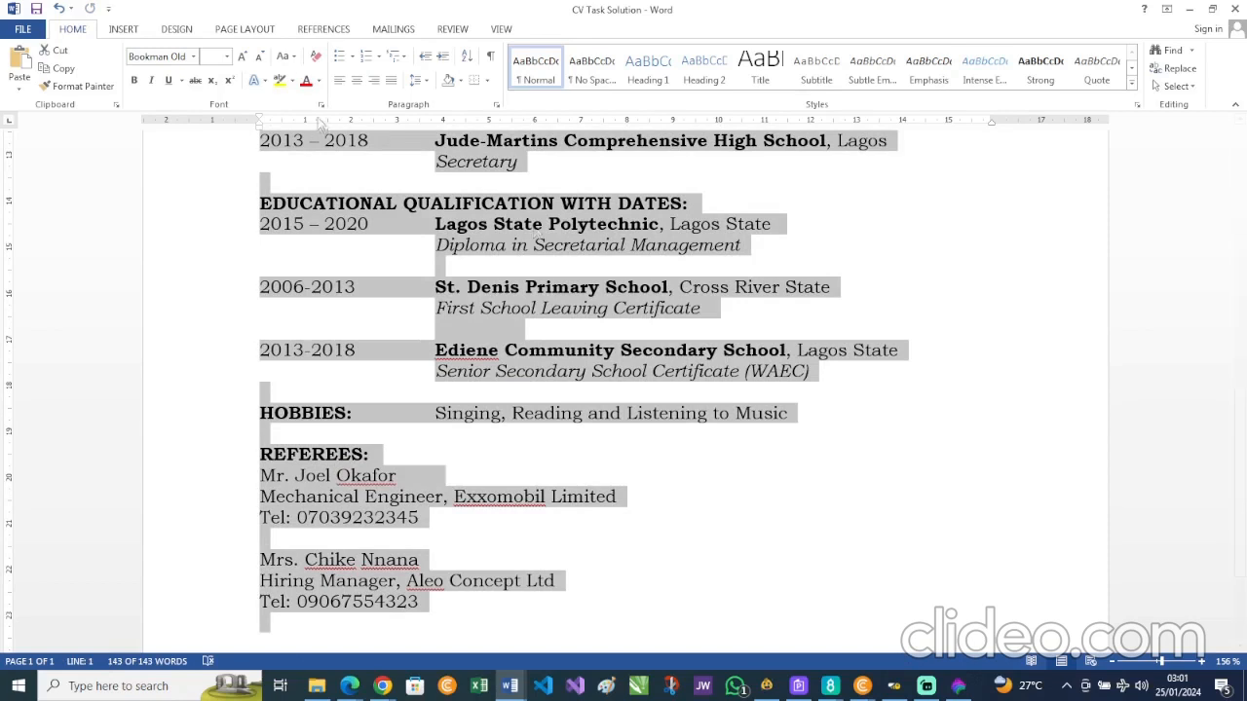
{"action": "left_click", "coordinate": [243, 57]}
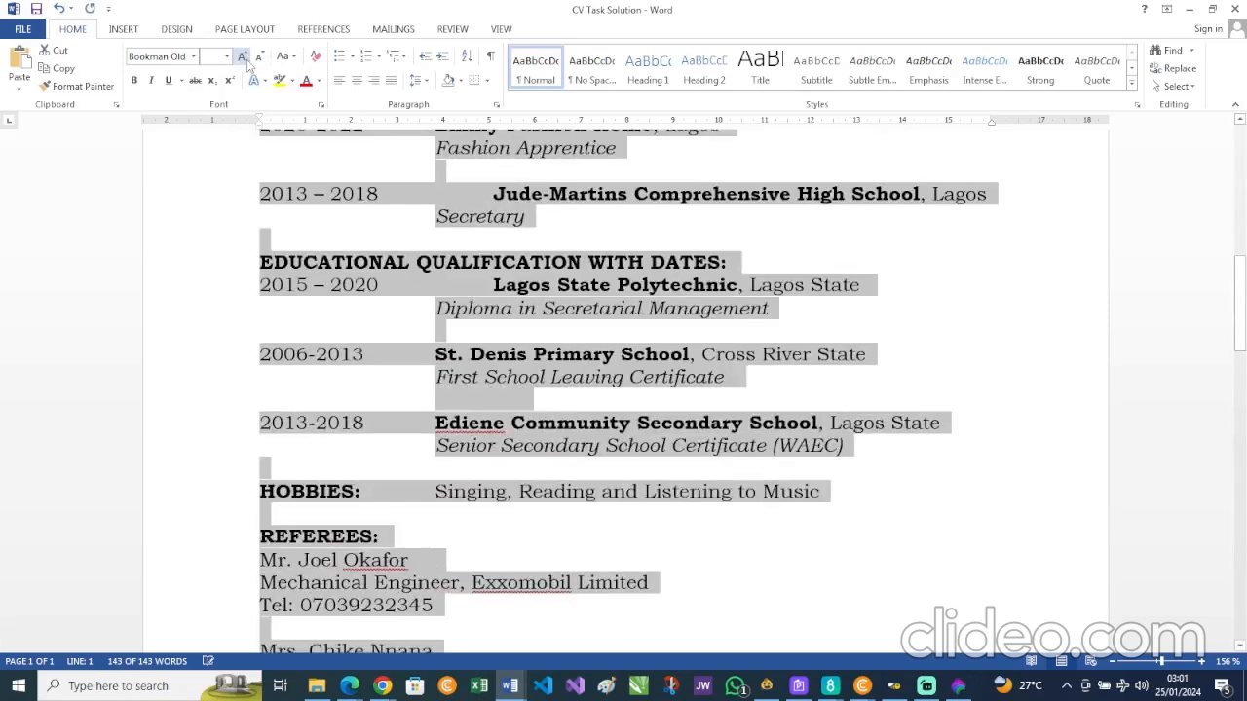
{"action": "left_click", "coordinate": [548, 204]}
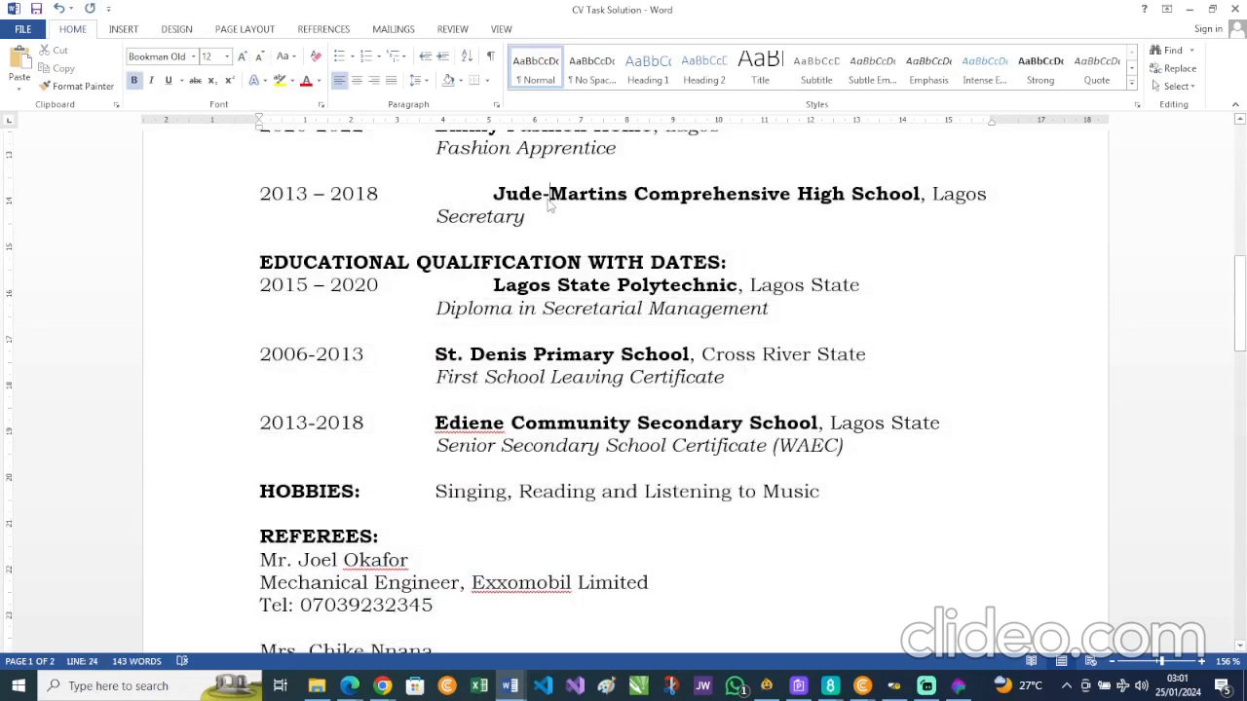
- Remove the extra tab before "Adotech Computer Training School", "Jude-Martins Comprehensive High School" and "Lagos State Polytechnic" so they align with the other entries
{"action": "scroll", "coordinate": [549, 204], "scroll_direction": "up", "scroll_amount": 10}
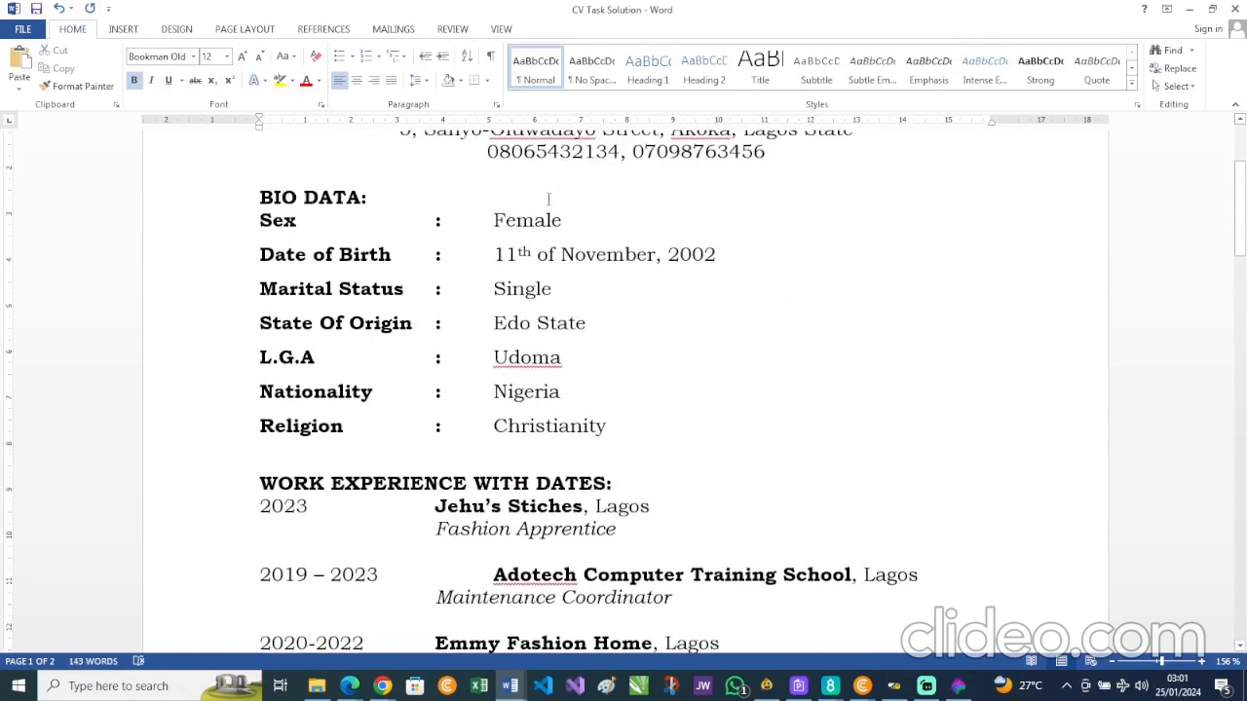
{"action": "scroll", "coordinate": [548, 199], "scroll_direction": "up", "scroll_amount": 2}
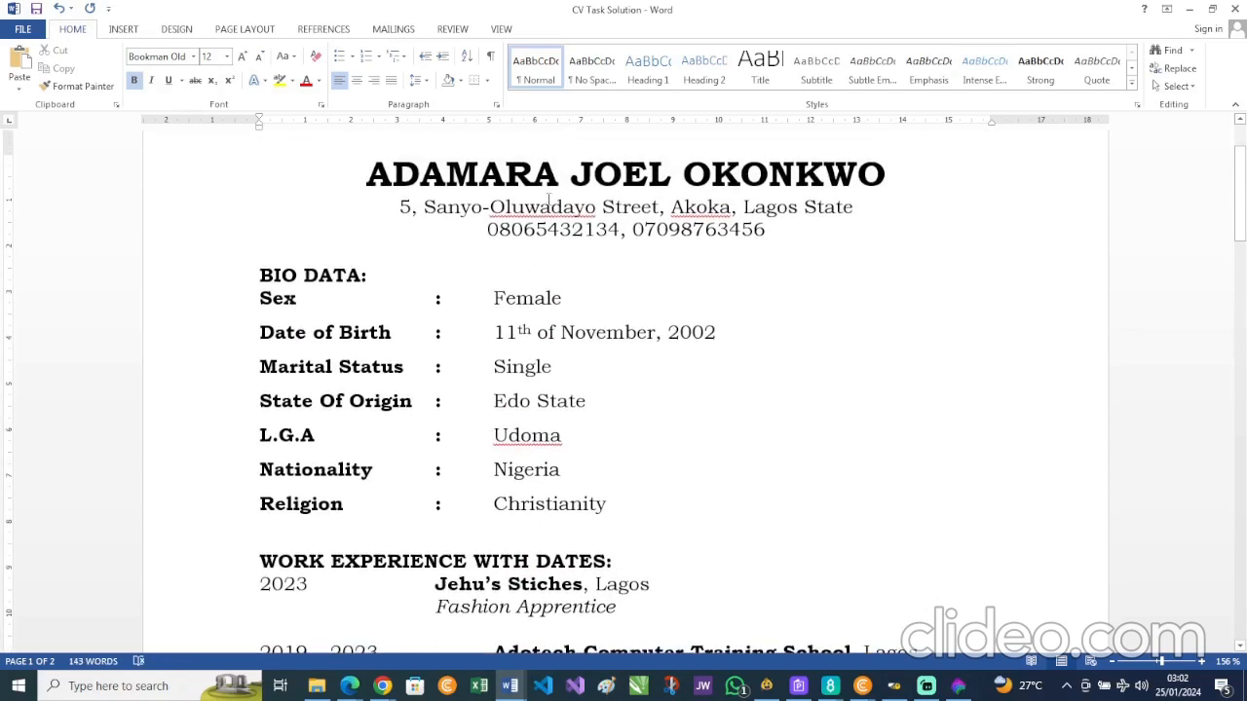
{"action": "scroll", "coordinate": [548, 199], "scroll_direction": "down", "scroll_amount": 10}
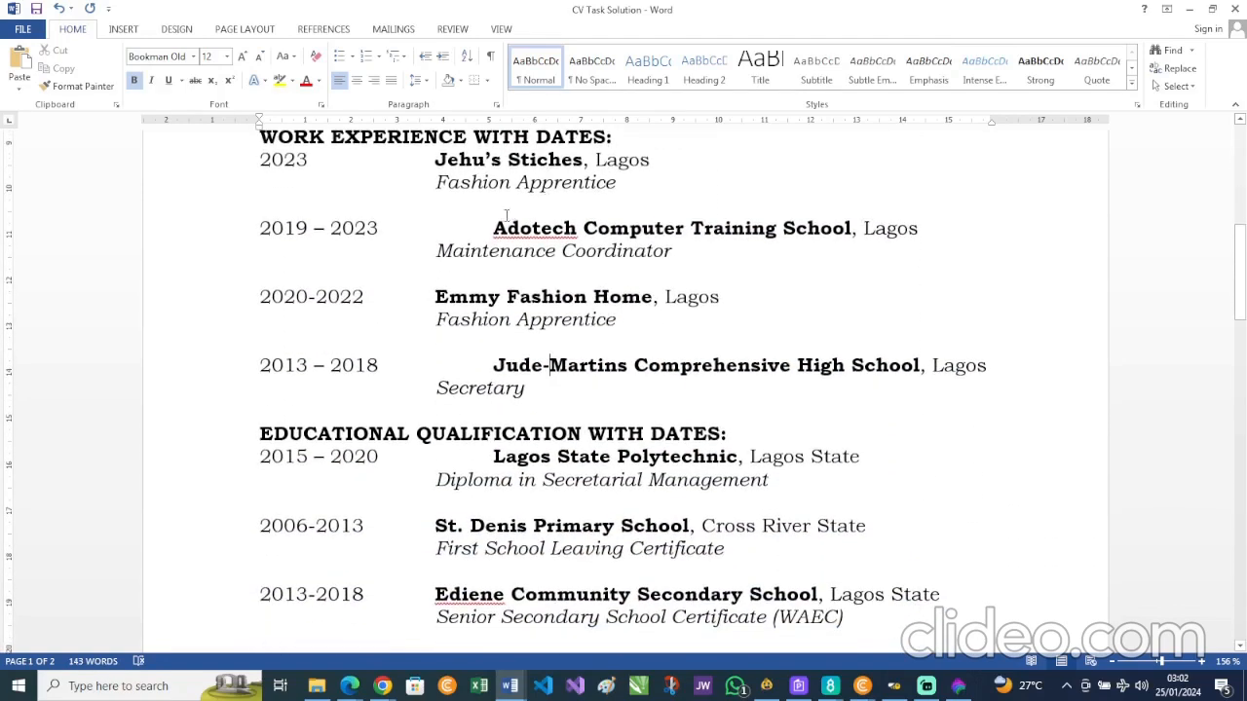
{"action": "left_click", "coordinate": [493, 228]}
{"action": "key", "text": "BackSpace"}
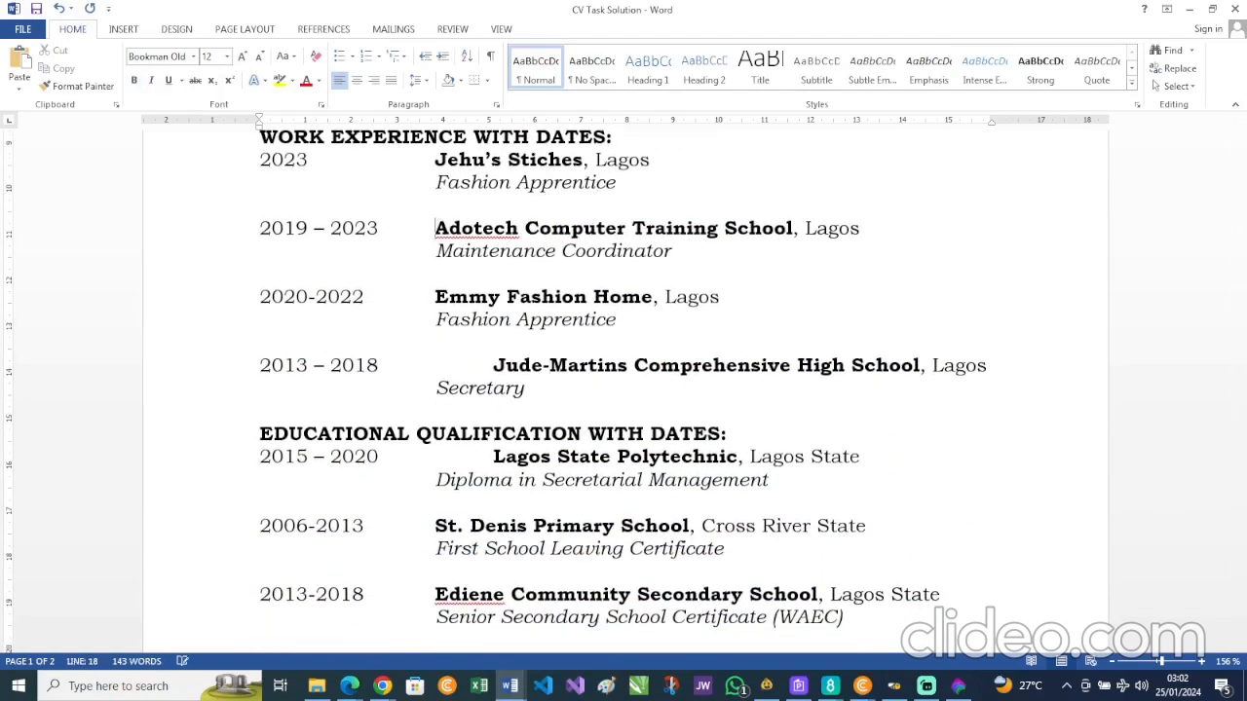
{"action": "scroll", "coordinate": [495, 297], "scroll_direction": "down", "scroll_amount": 1}
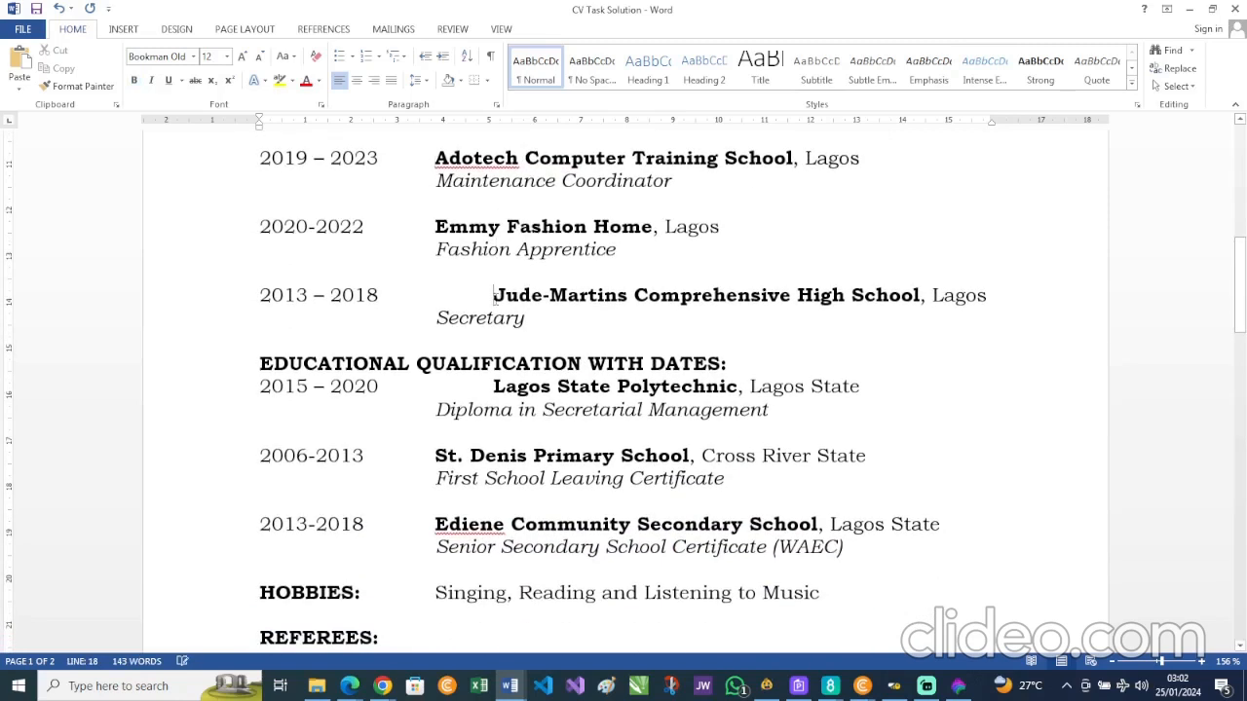
{"action": "left_click", "coordinate": [493, 295]}
{"action": "key", "text": "BackSpace"}
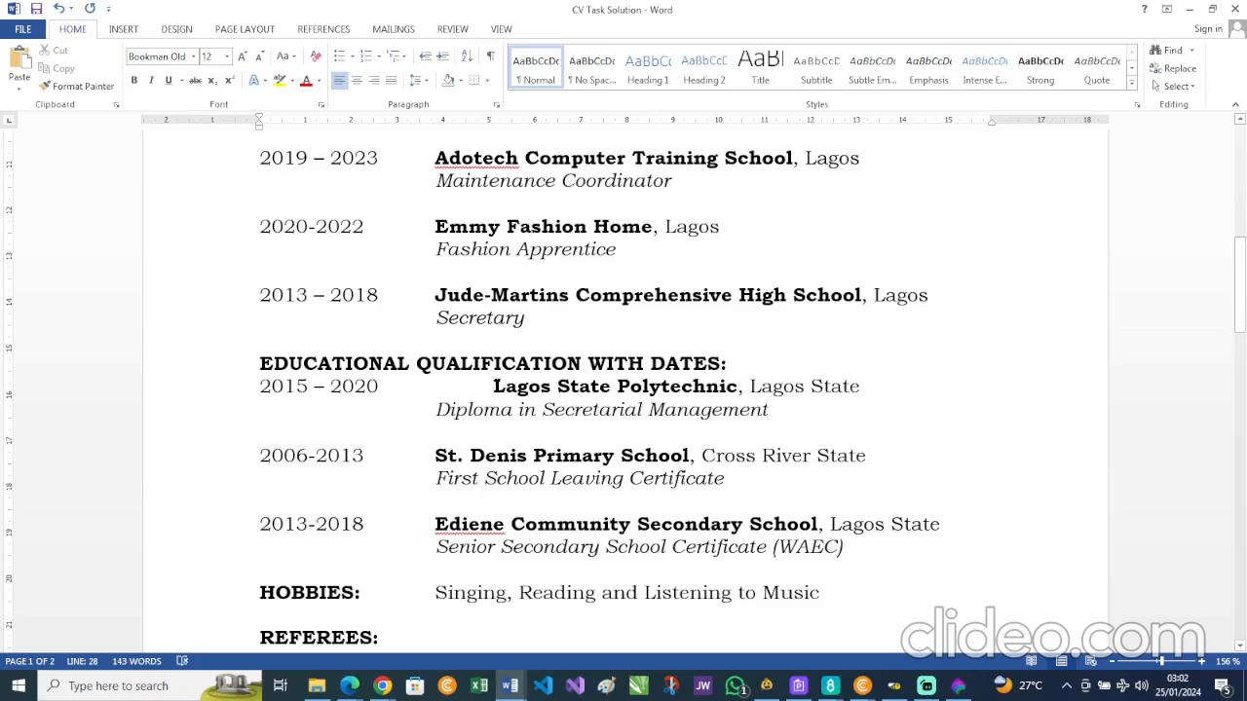
{"action": "left_click", "coordinate": [493, 386]}
{"action": "key", "text": "BackSpace"}
- Move the second referee's name up onto the same line as the first referee's name, leaving no blank line below
{"action": "scroll", "coordinate": [509, 416], "scroll_direction": "down", "scroll_amount": 2}
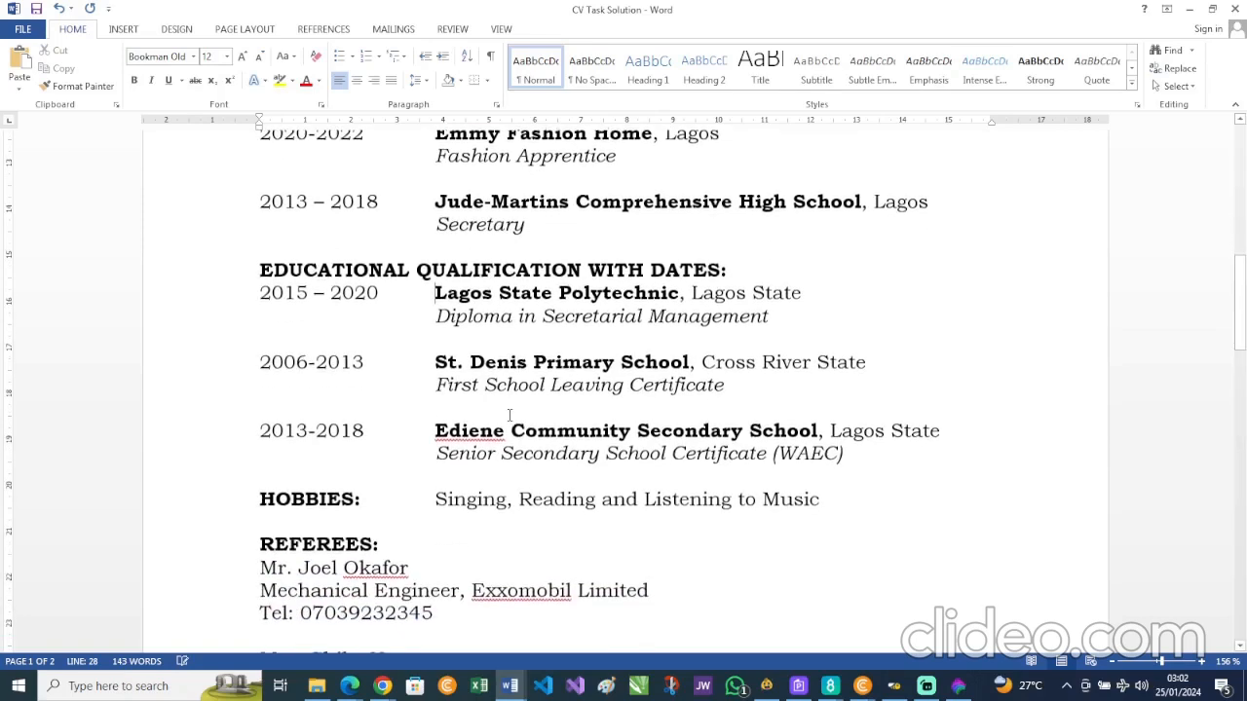
{"action": "scroll", "coordinate": [508, 416], "scroll_direction": "down", "scroll_amount": 8}
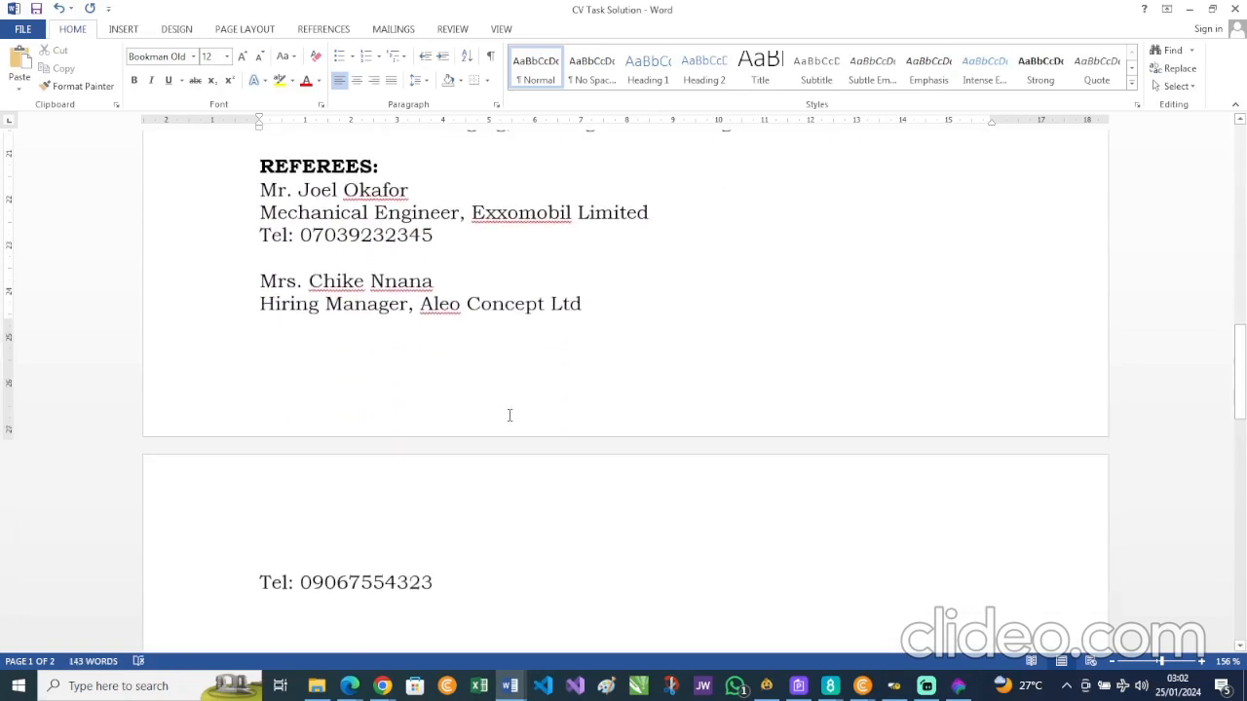
{"action": "scroll", "coordinate": [508, 415], "scroll_direction": "down", "scroll_amount": 1}
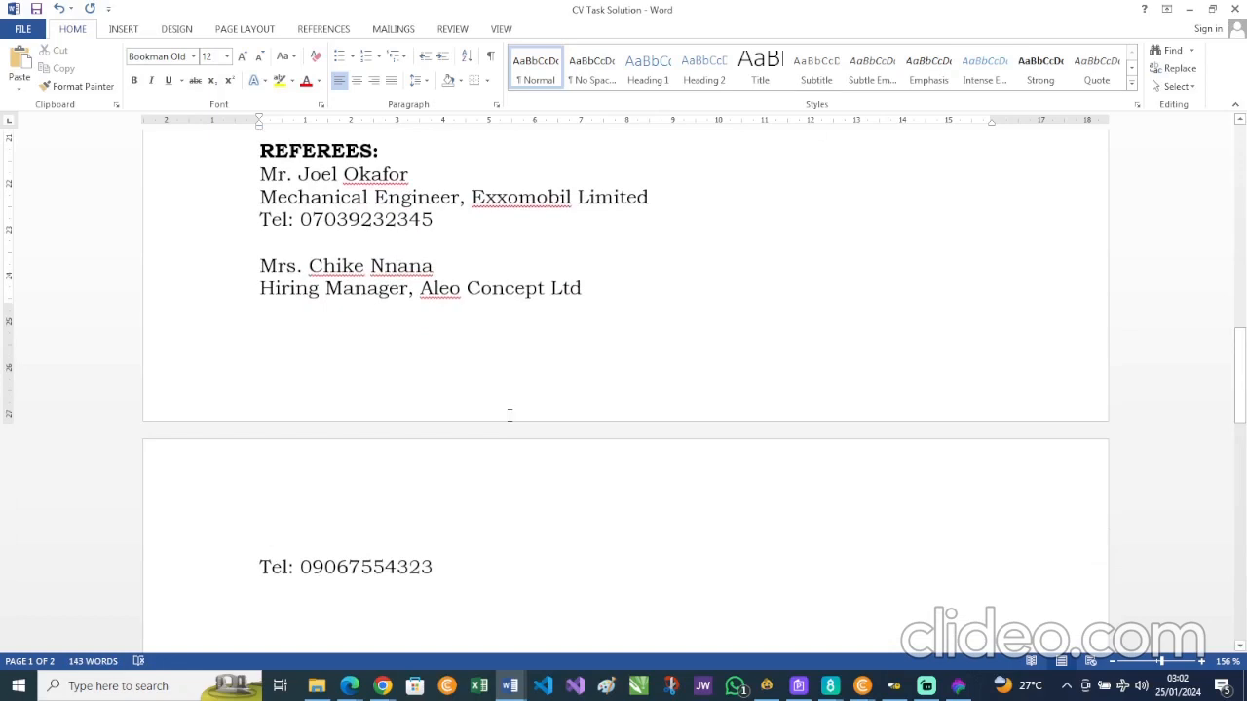
{"action": "scroll", "coordinate": [509, 415], "scroll_direction": "down", "scroll_amount": 2}
{"action": "scroll", "coordinate": [509, 415], "scroll_direction": "up", "scroll_amount": 3}
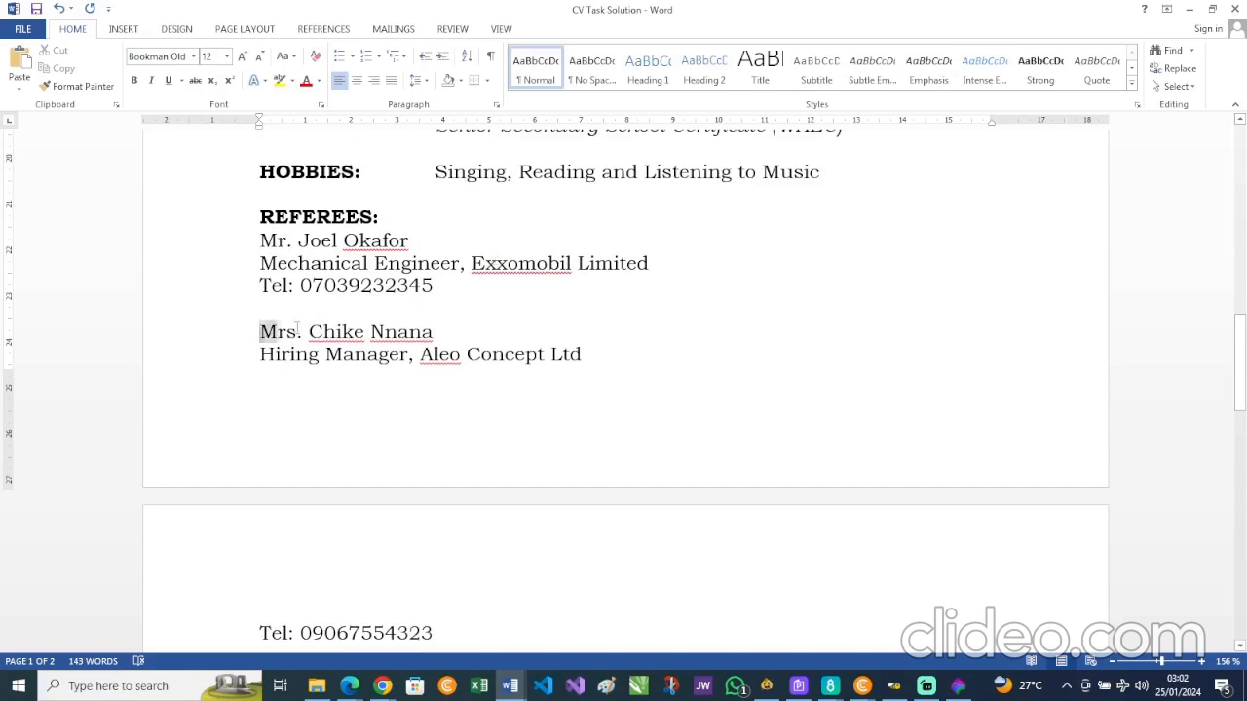
{"action": "left_click_drag", "start_coordinate": [261, 331], "coordinate": [419, 332]}
{"action": "key", "text": "ctrl+c"}
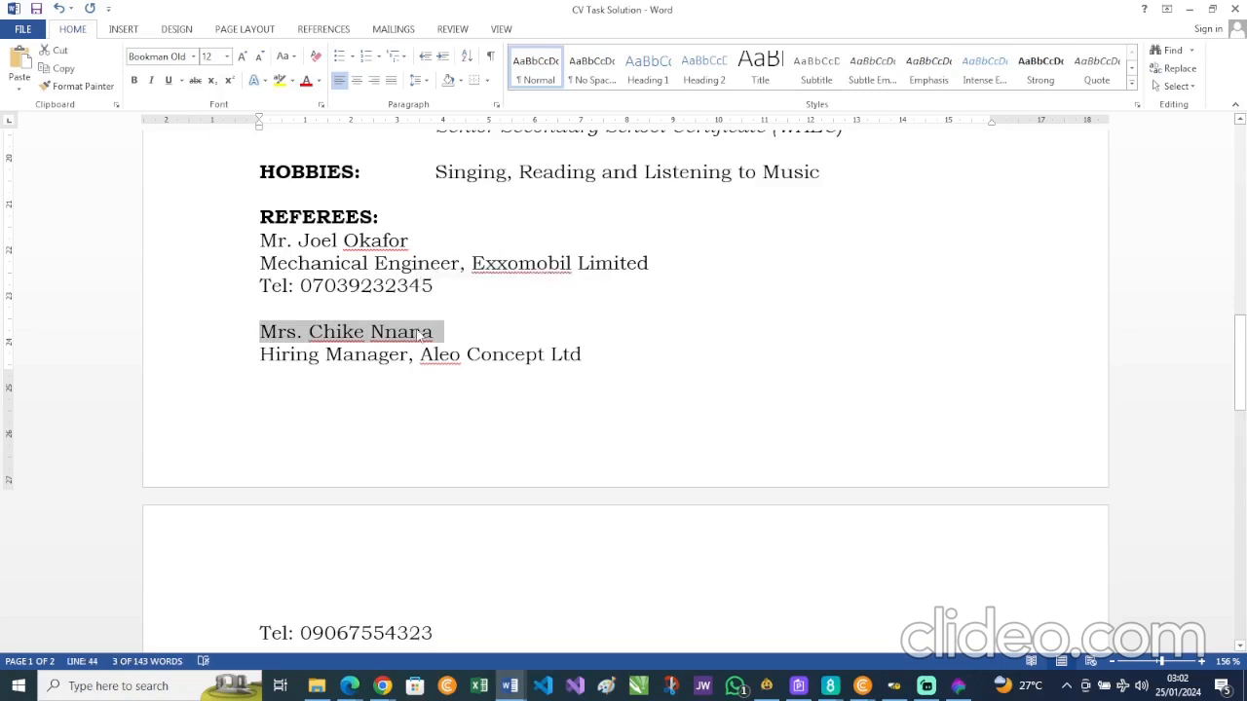
{"action": "key", "text": "BackSpace"}
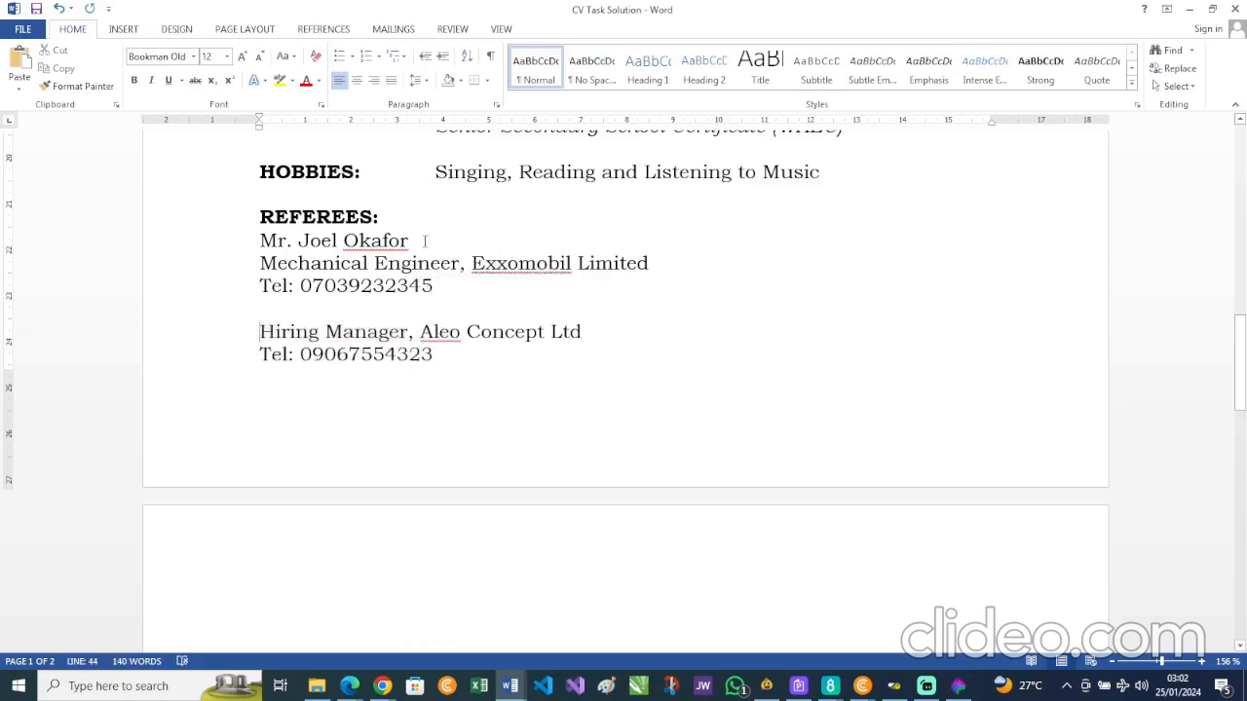
{"action": "left_click", "coordinate": [424, 241]}
{"action": "key", "text": "ctrl+v"}
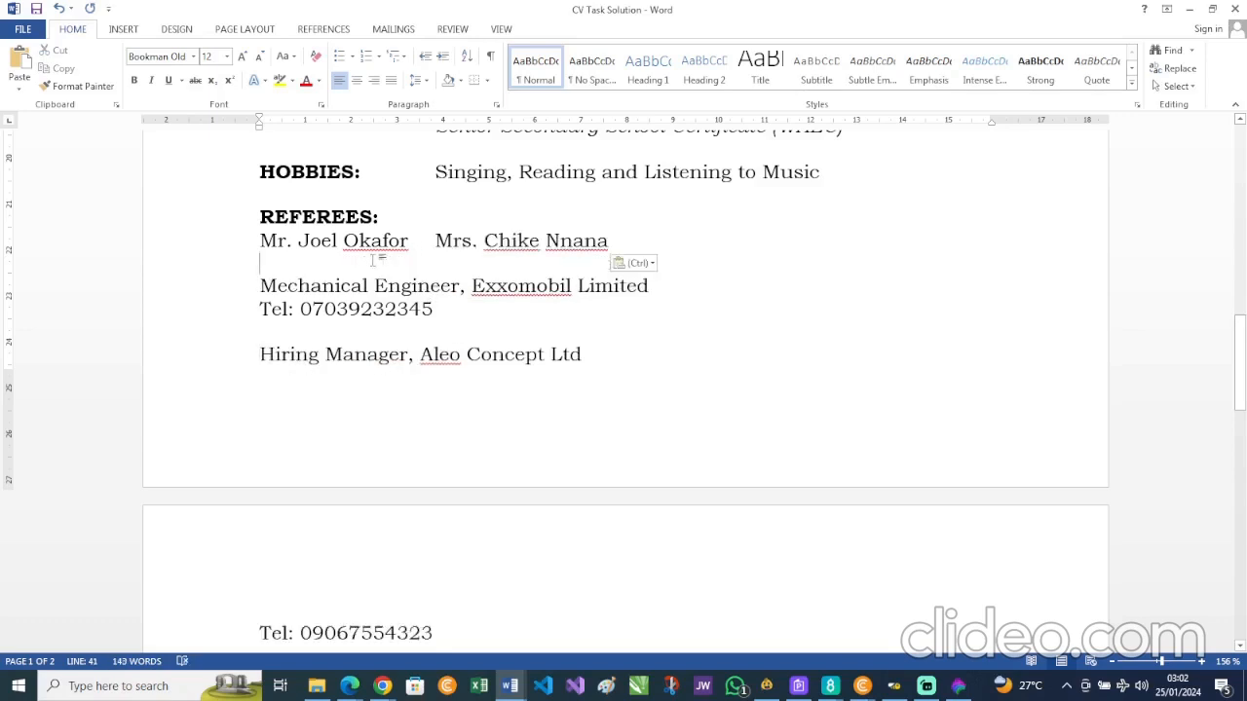
{"action": "key", "text": "Delete"}
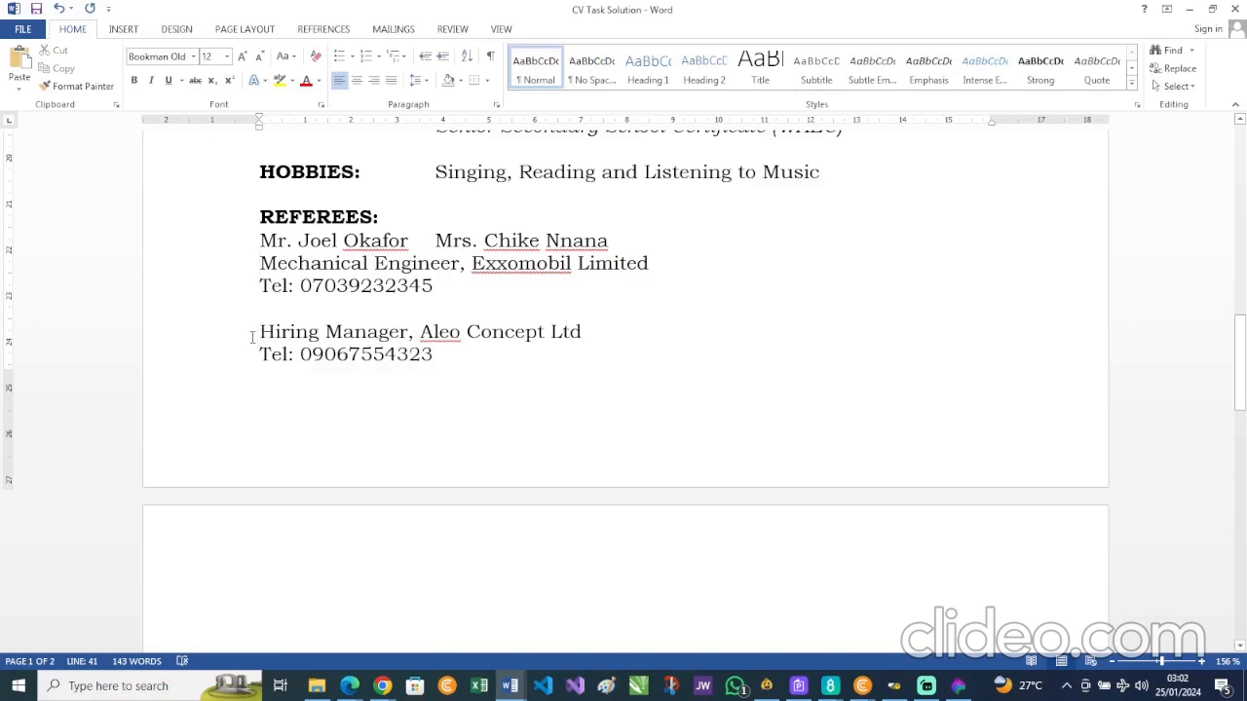
- Move "Hiring Manager, Aleo Concept Ltd" onto the line after "Mechanical Engineer, Exxomobil Limited", leaving no blank line below
{"action": "left_click_drag", "start_coordinate": [259, 331], "coordinate": [587, 338]}
{"action": "key", "text": "ctrl+c"}
{"action": "key", "text": "Delete"}
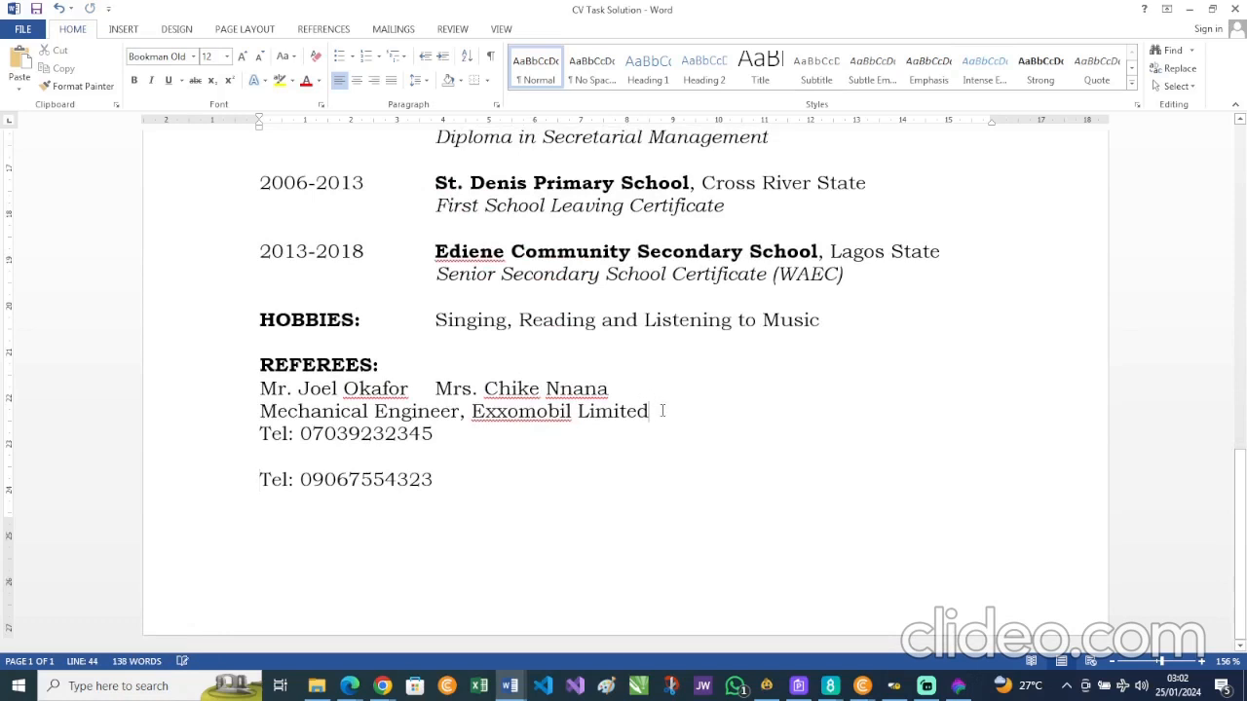
{"action": "key", "text": "ctrl+v"}
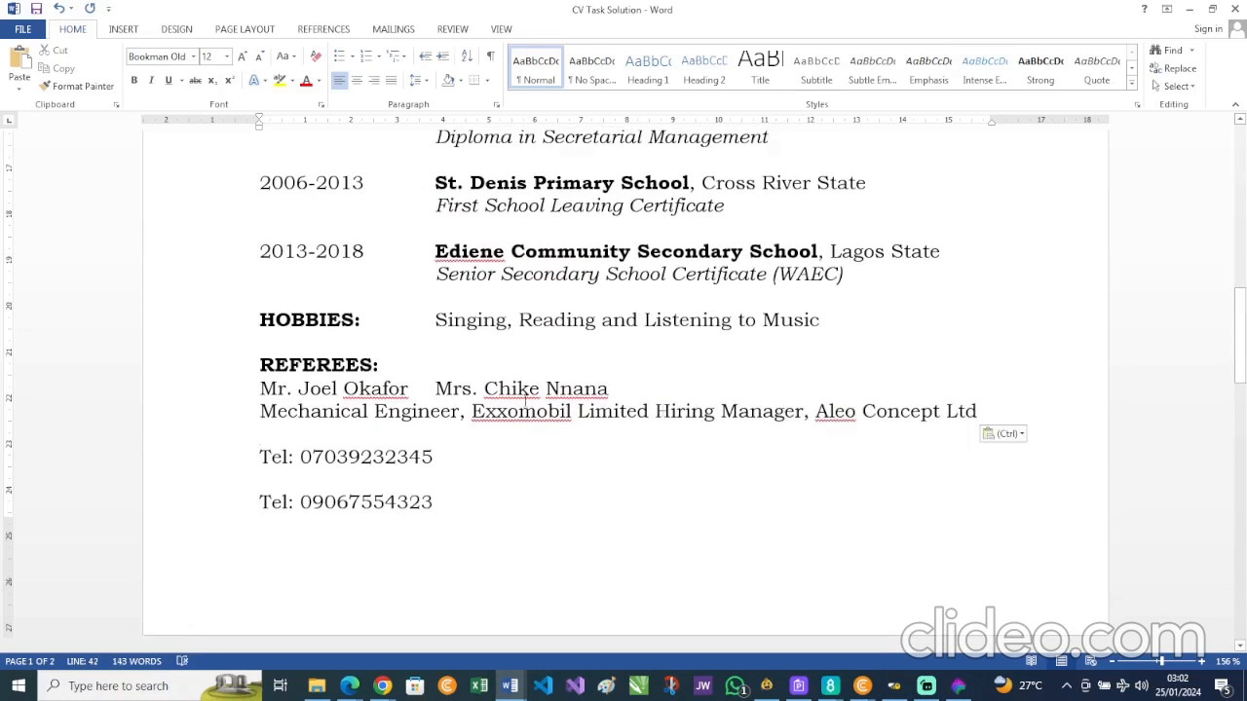
{"action": "key", "text": "Delete"}
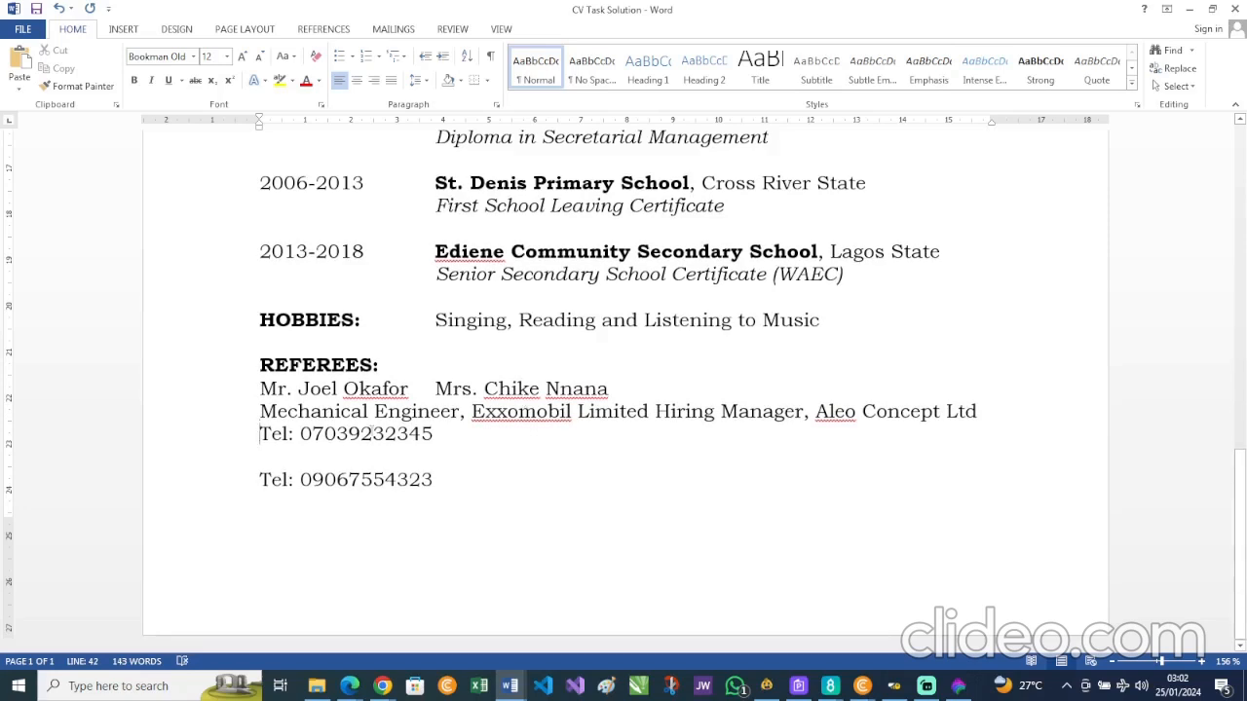
- Join the second referee's telephone line to the end of the first referee's telephone line
{"action": "left_click", "coordinate": [443, 434]}
{"action": "key", "text": "Delete"}
{"action": "key", "text": "Delete"}
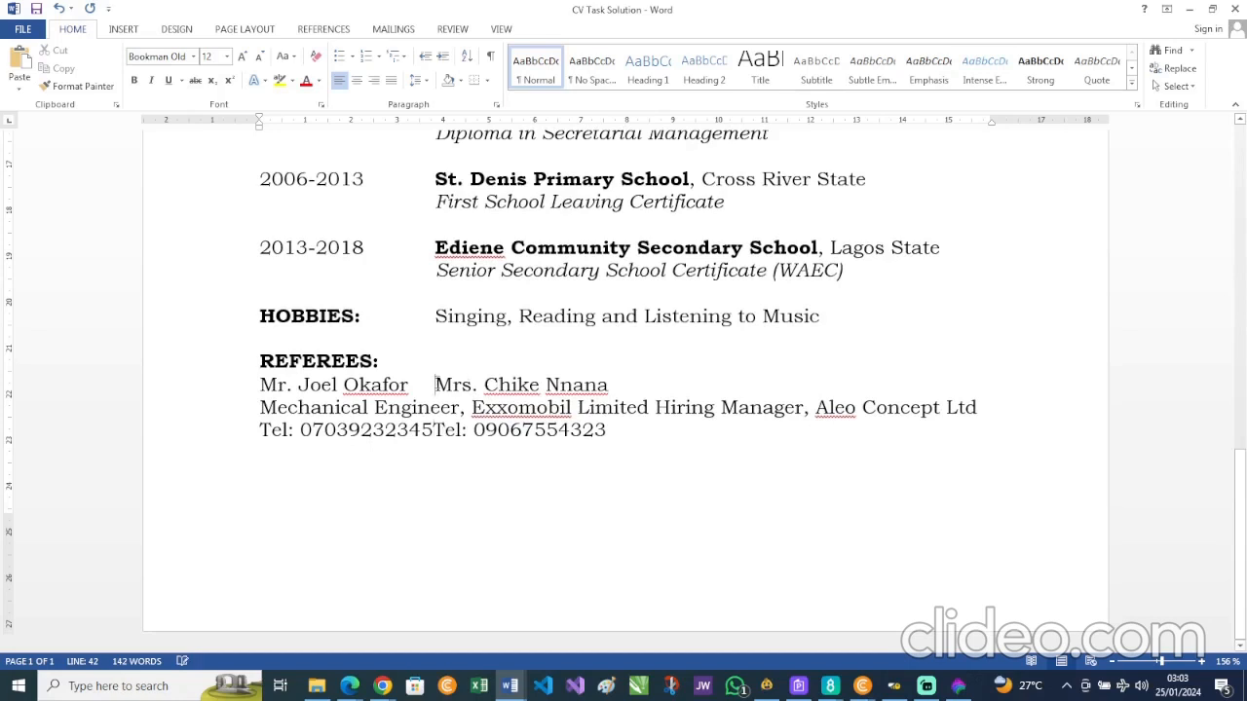
- Insert tabs before the second referee's name and "Hiring Manager" so both start at the same position in a second column
{"action": "key", "text": "Tab"}
{"action": "key", "text": "Tab"}
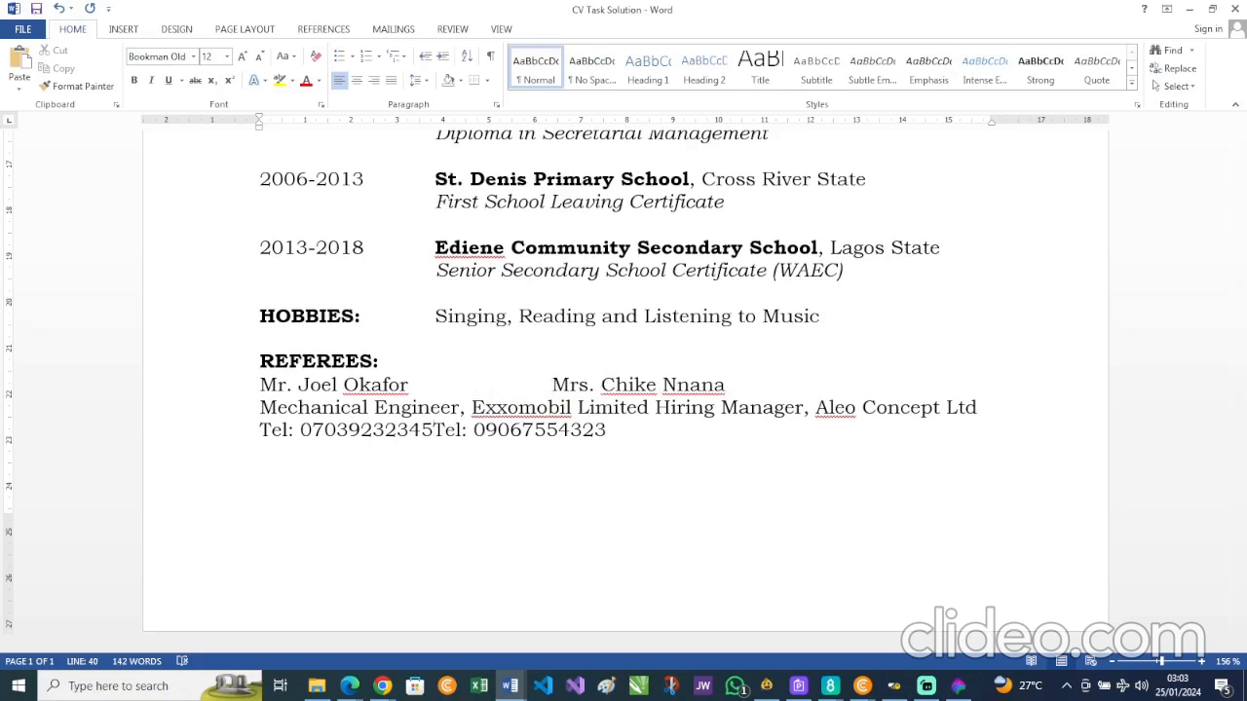
{"action": "key", "text": "Tab"}
{"action": "key", "text": "Tab"}
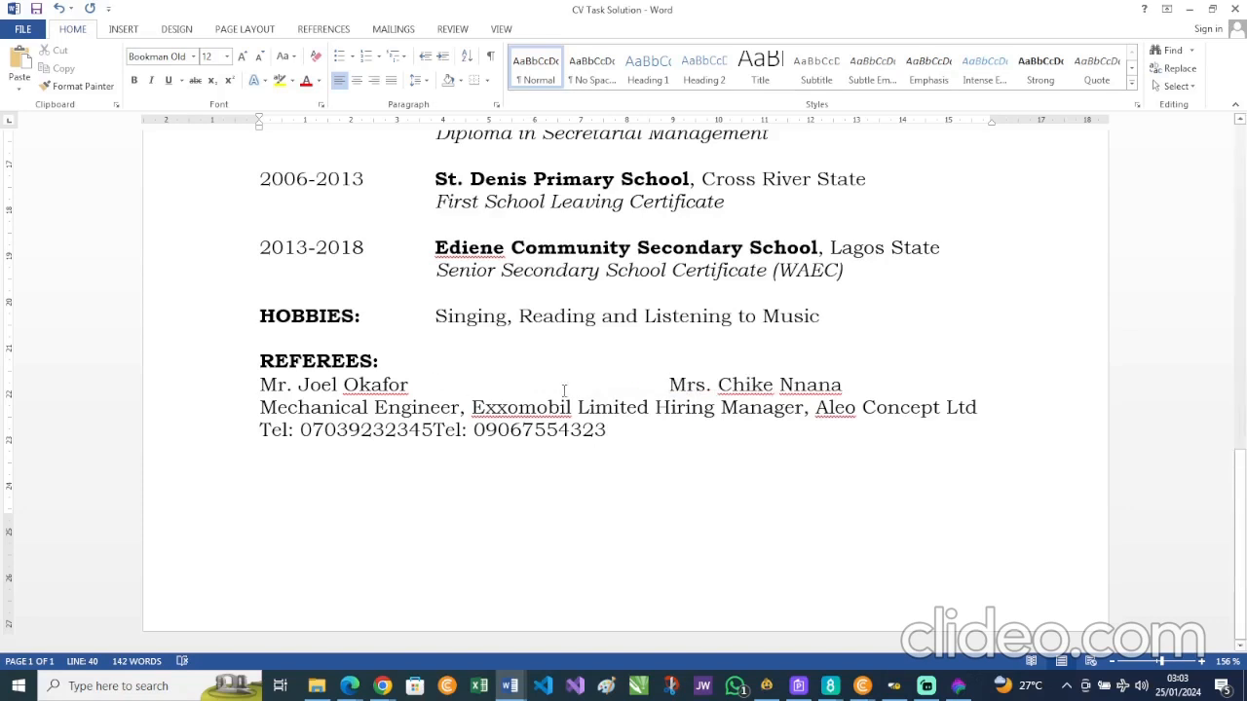
{"action": "left_click", "coordinate": [656, 407]}
{"action": "key", "text": "Tab"}
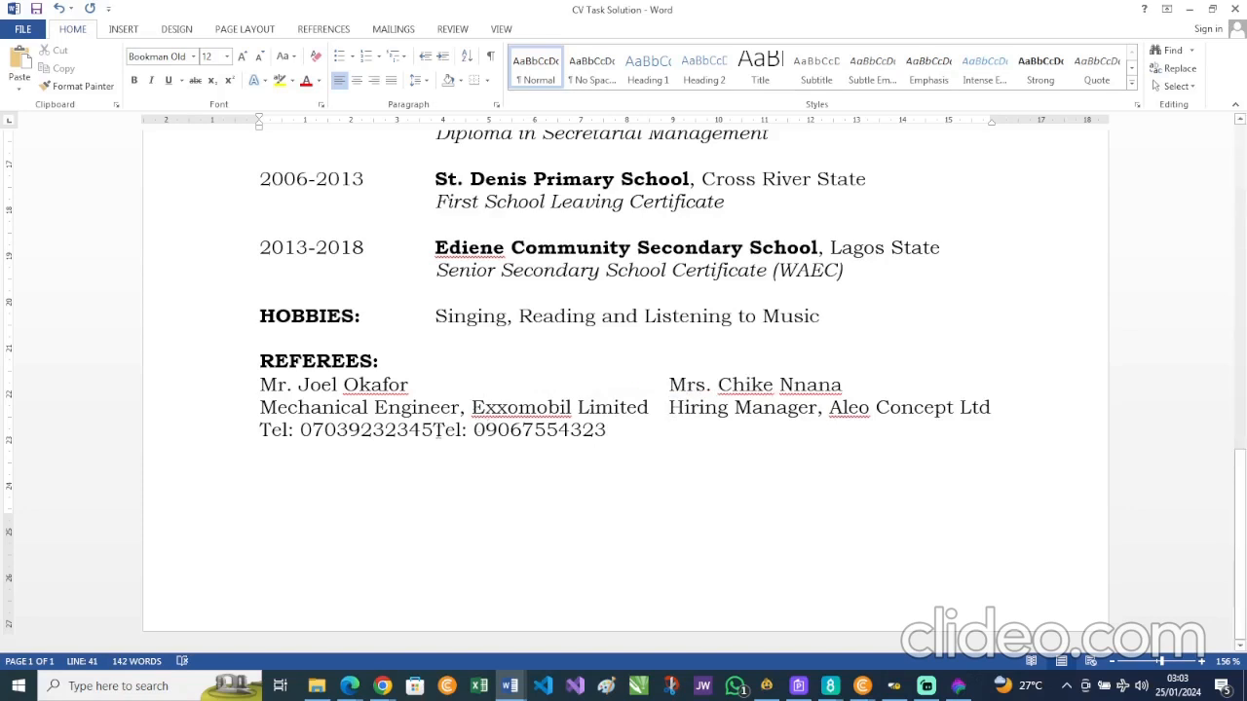
- Insert tabs before the second referee's telephone number to align it under "Hiring Manager"
{"action": "left_click", "coordinate": [435, 430]}
{"action": "key", "text": "Tab"}
{"action": "key", "text": "Tab"}
{"action": "key", "text": "Tab"}
{"action": "key", "text": "Tab"}
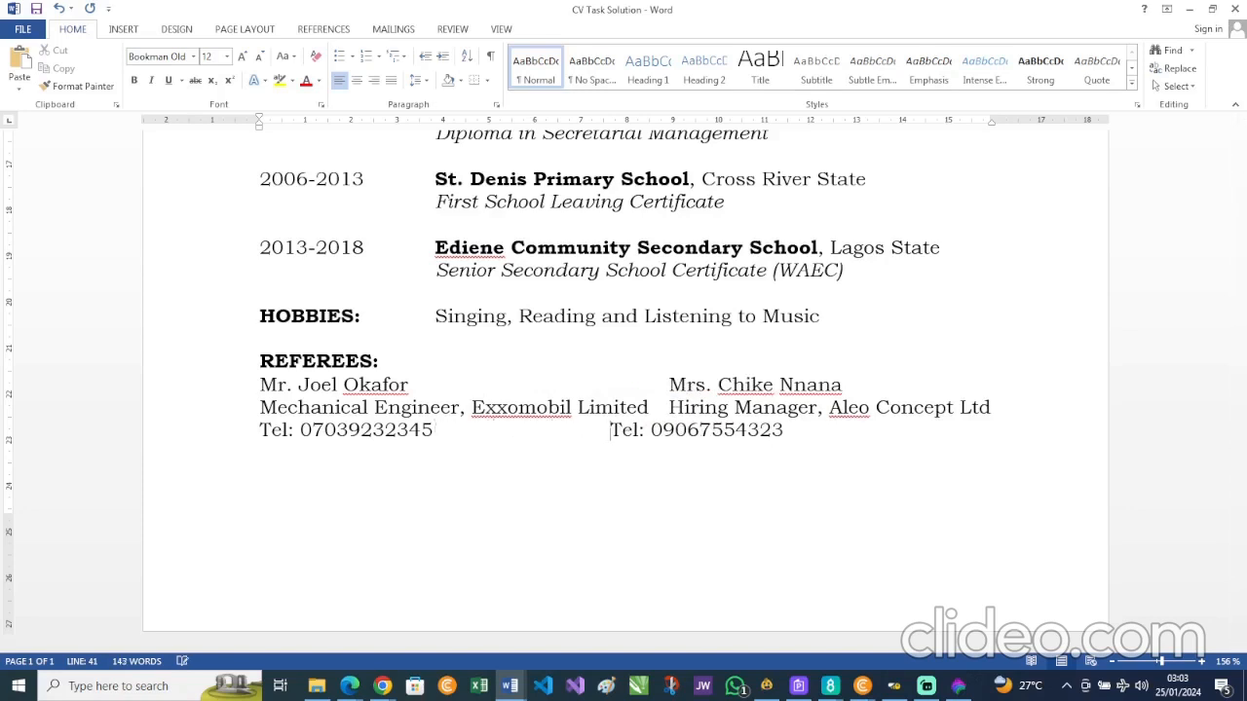
{"action": "key", "text": "Tab"}
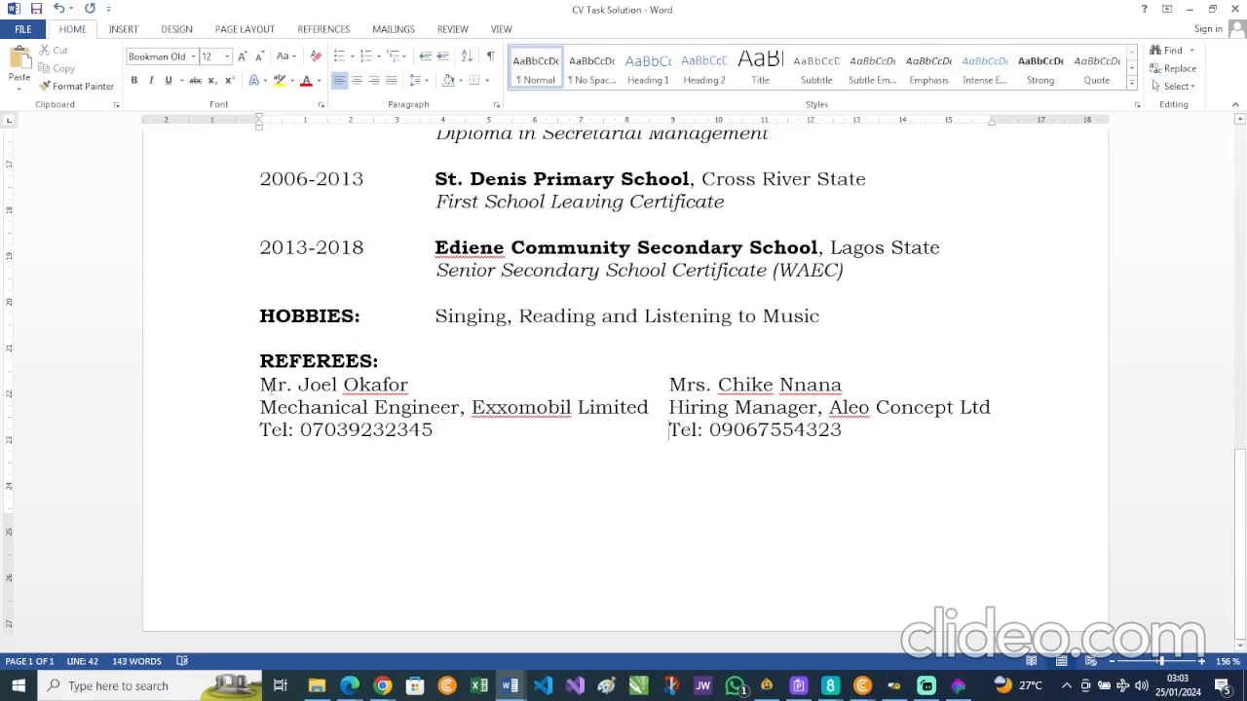
- Make both referees' names bold and their job titles, "Mechanical Engineer" and "Hiring Manager", italic
{"action": "left_click", "coordinate": [227, 391]}
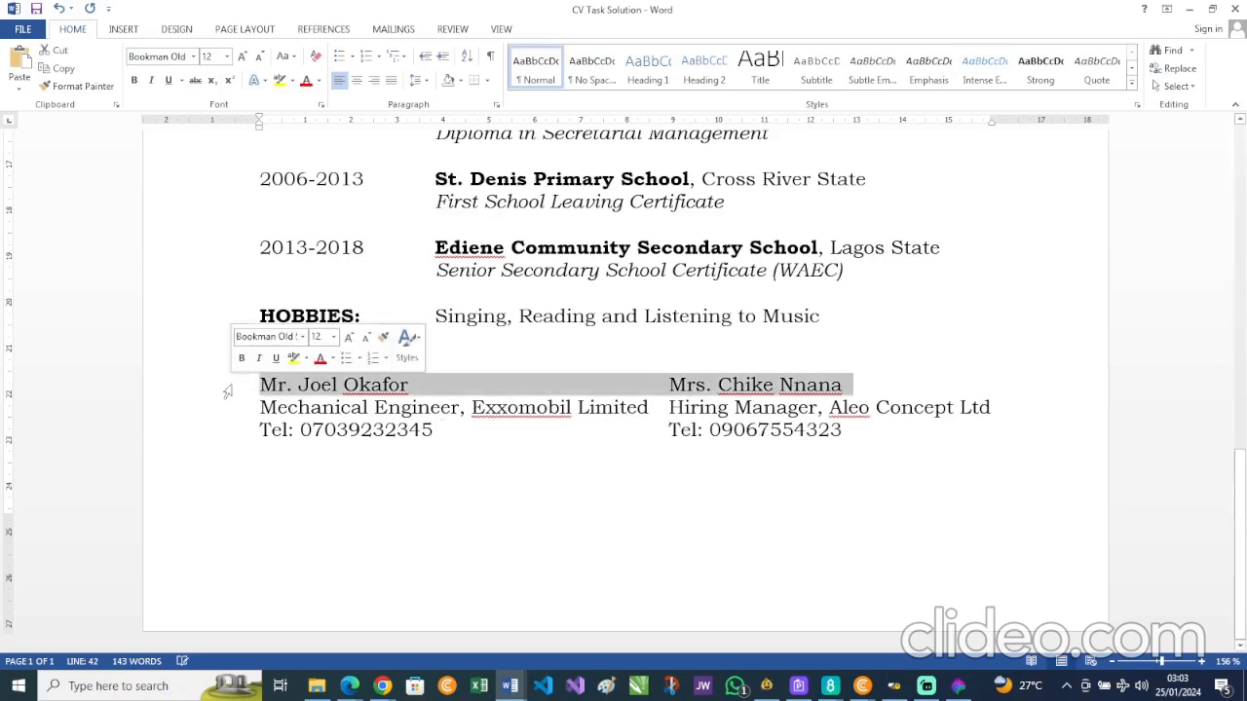
{"action": "left_click", "coordinate": [135, 81]}
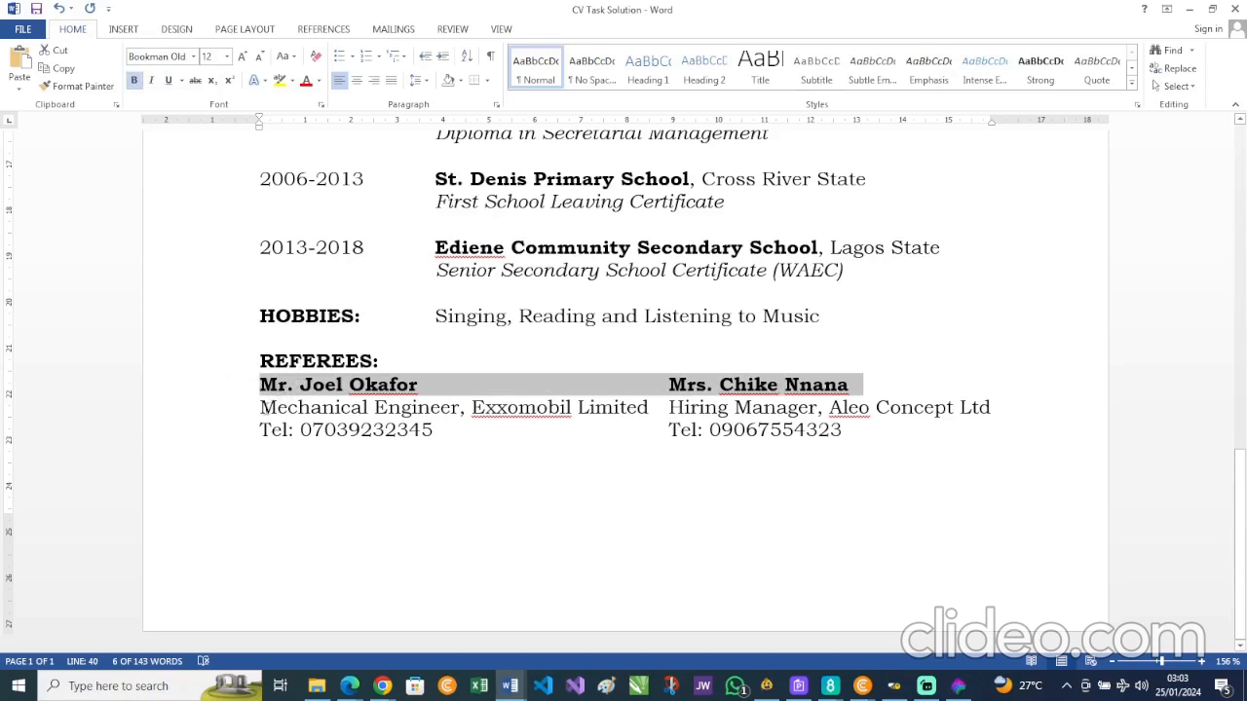
{"action": "left_click_drag", "start_coordinate": [261, 407], "coordinate": [458, 408]}
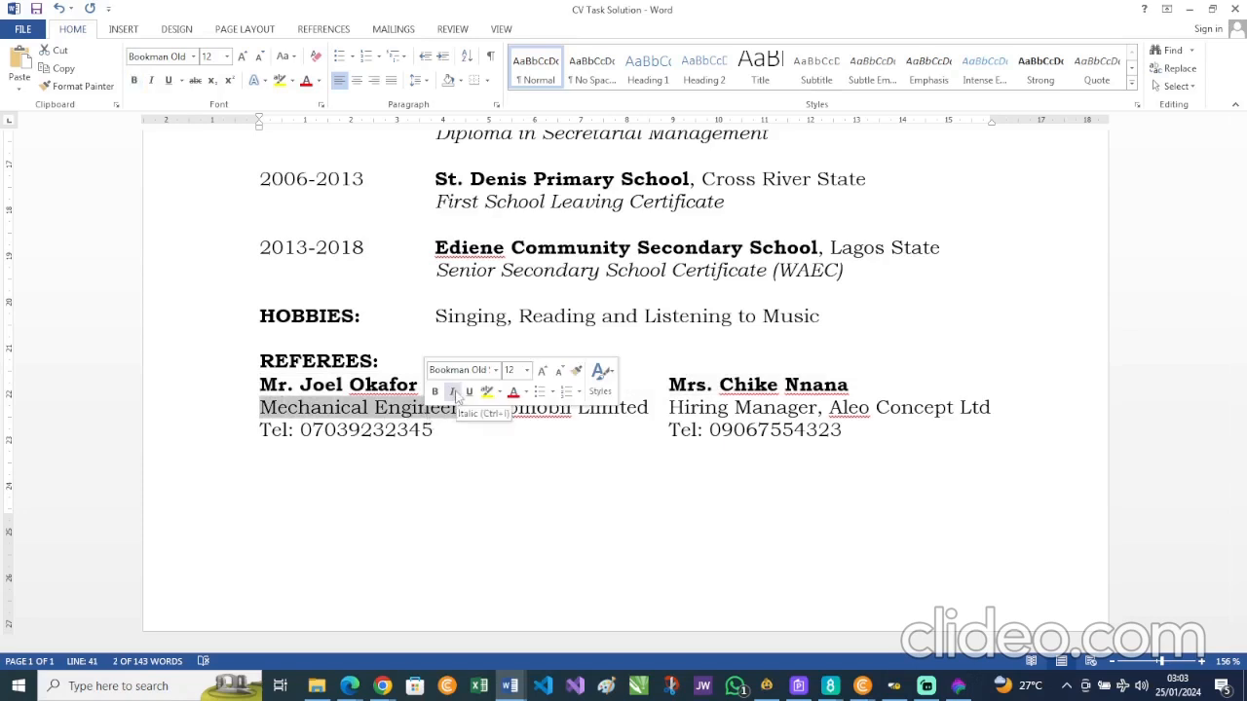
{"action": "left_click", "coordinate": [452, 392]}
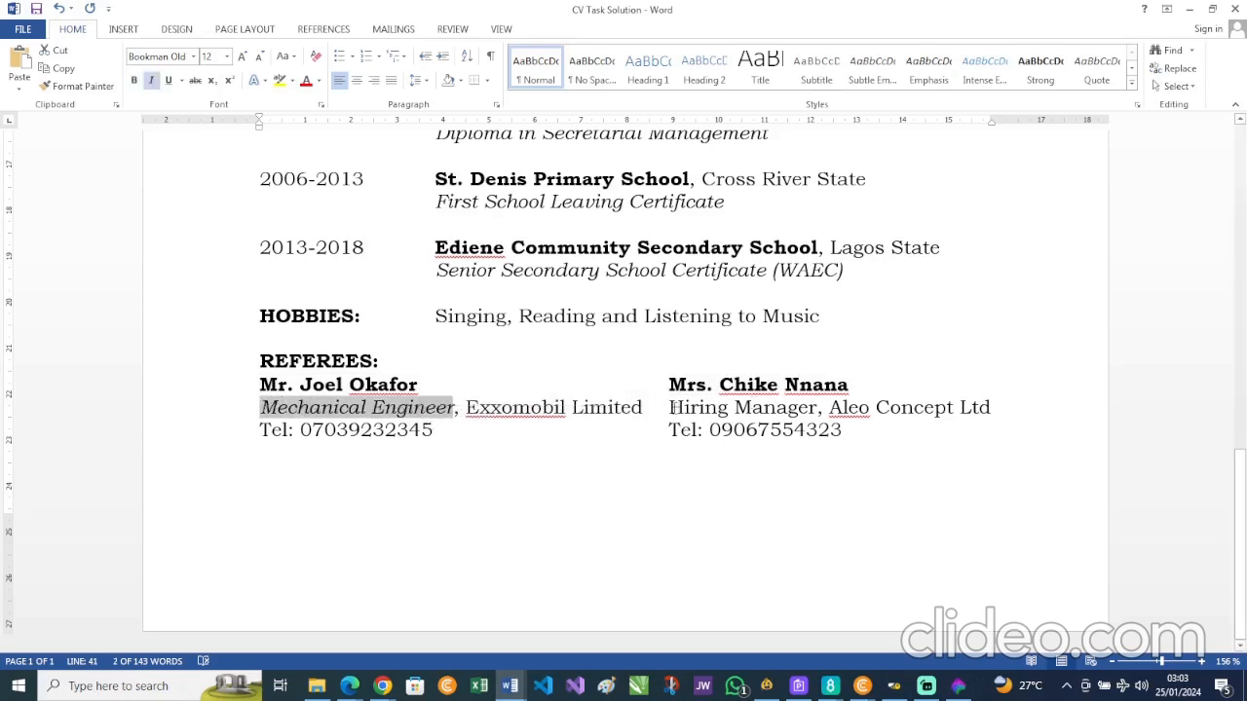
{"action": "left_click_drag", "start_coordinate": [670, 407], "coordinate": [816, 409]}
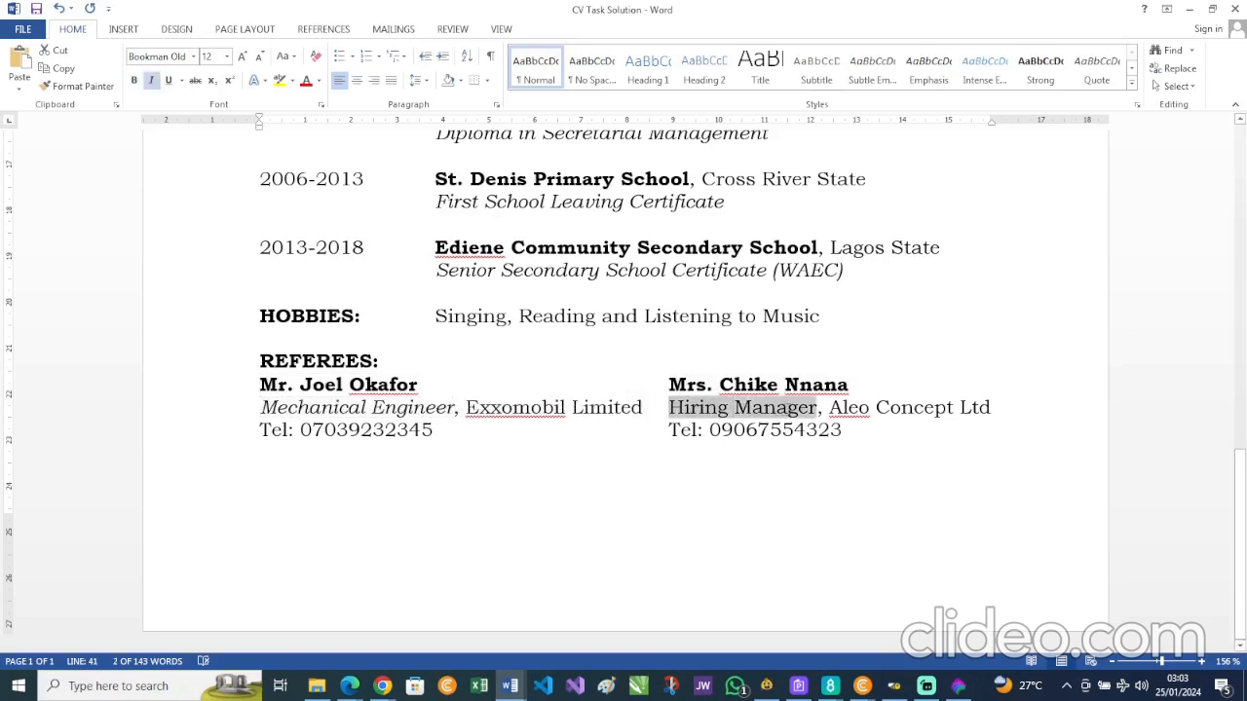
{"action": "left_click", "coordinate": [815, 383]}
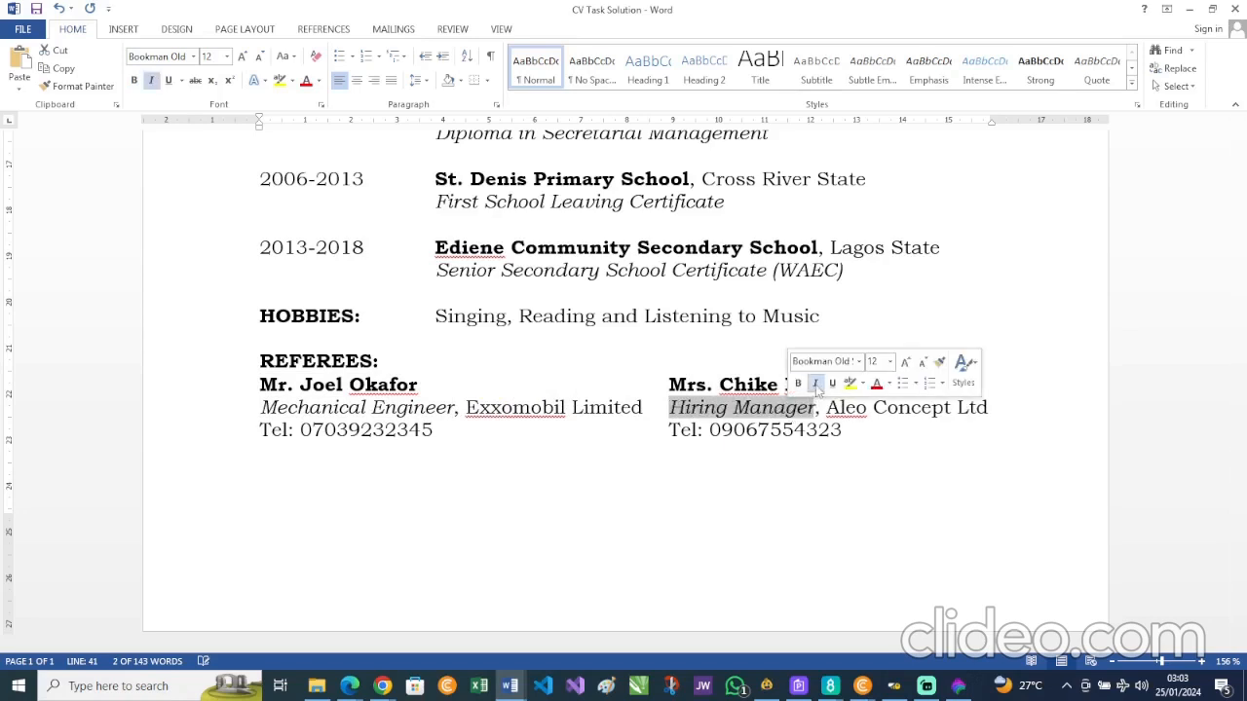
{"action": "left_click", "coordinate": [850, 436]}
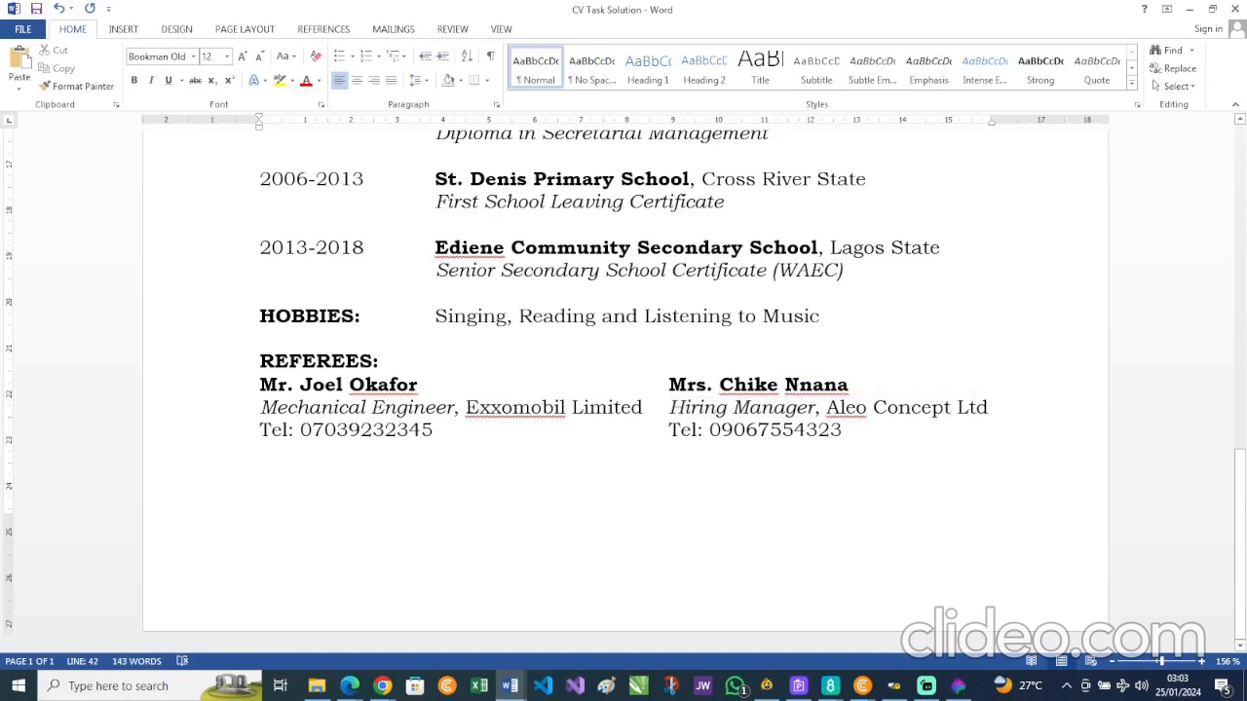
- Make the first referee's company, "Exxomobil Limited", bold
{"action": "left_click_drag", "start_coordinate": [466, 407], "coordinate": [645, 409]}
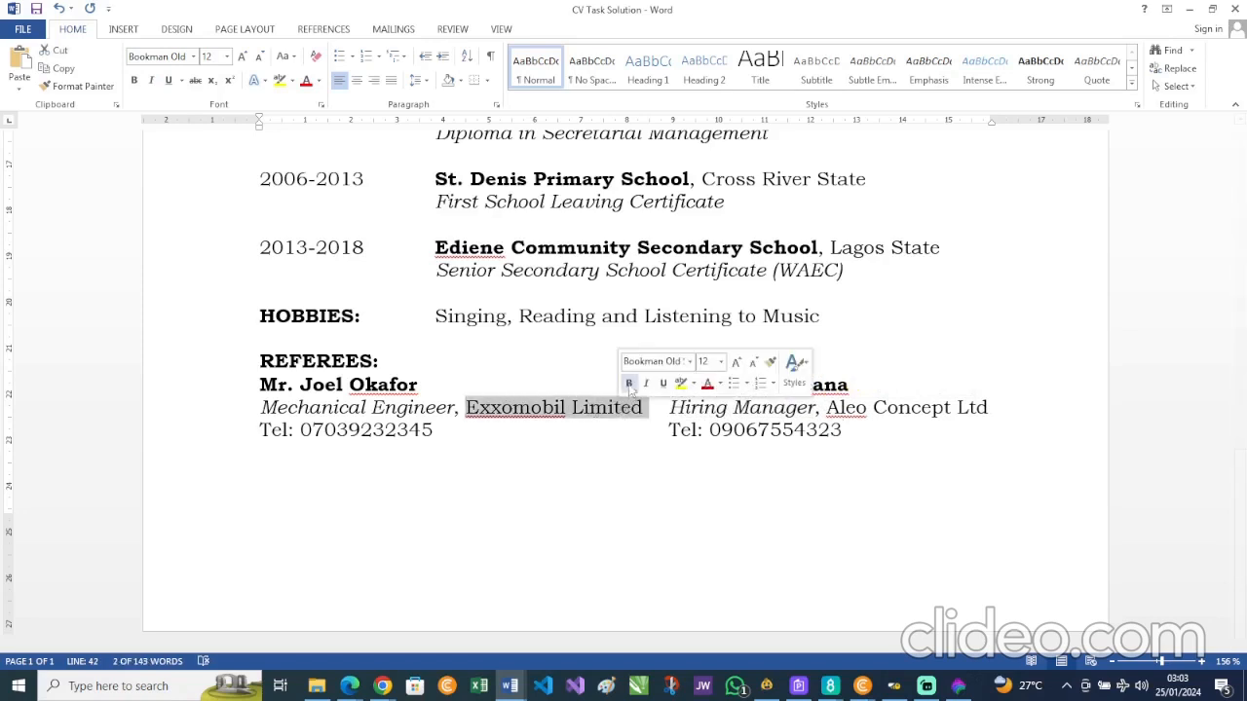
{"action": "left_click", "coordinate": [629, 383]}
{"action": "left_click", "coordinate": [671, 407]}
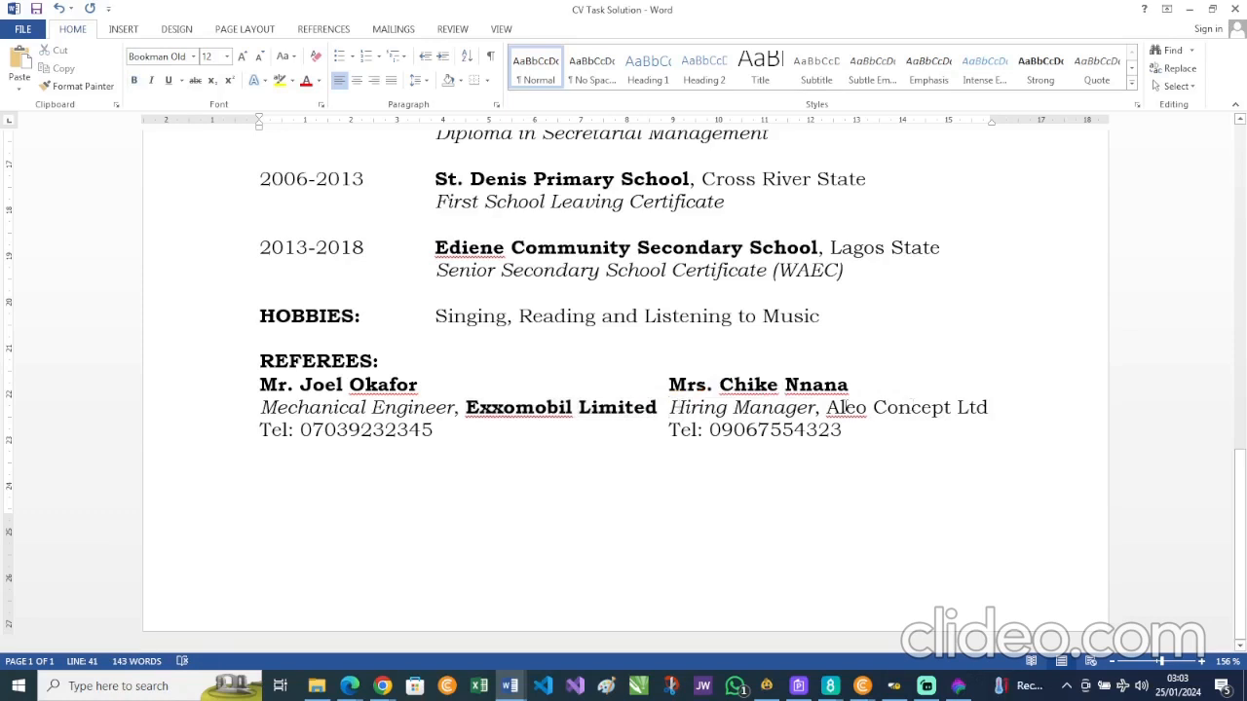
- Make the second referee's company, "Aleo Concept Ltd", bold
{"action": "left_click_drag", "start_coordinate": [827, 407], "coordinate": [980, 411]}
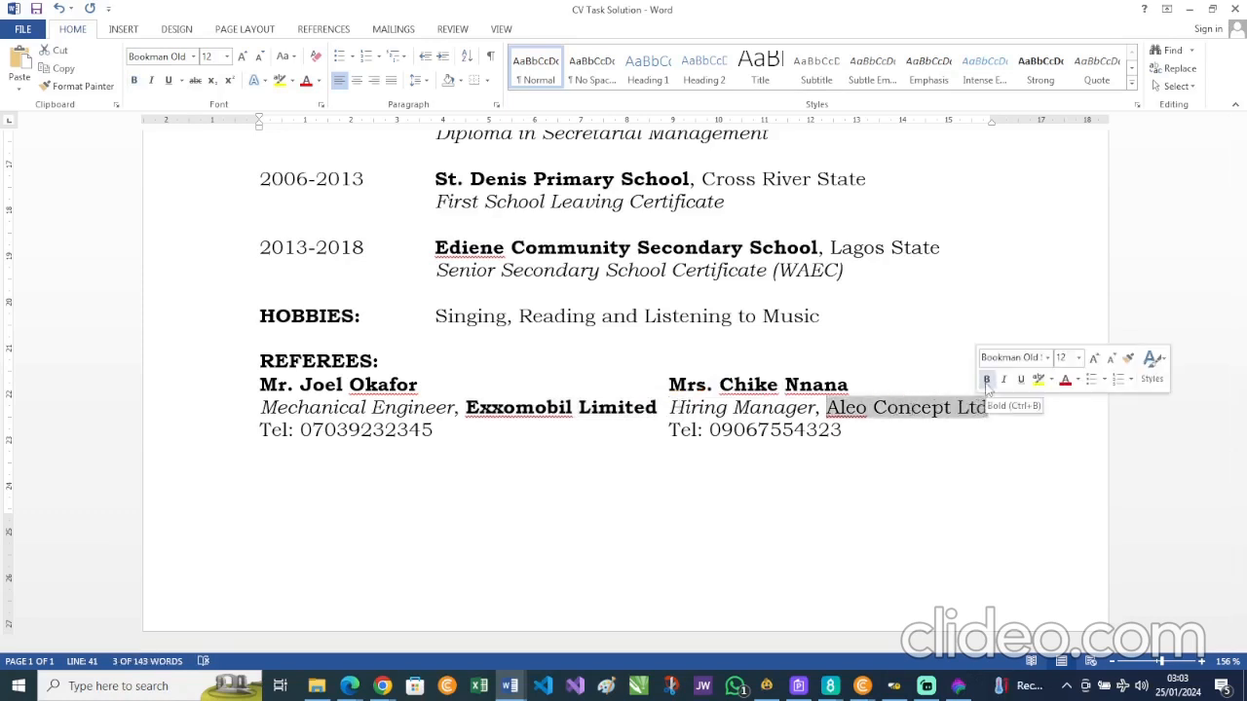
{"action": "left_click", "coordinate": [986, 379]}
{"action": "left_click", "coordinate": [973, 413]}
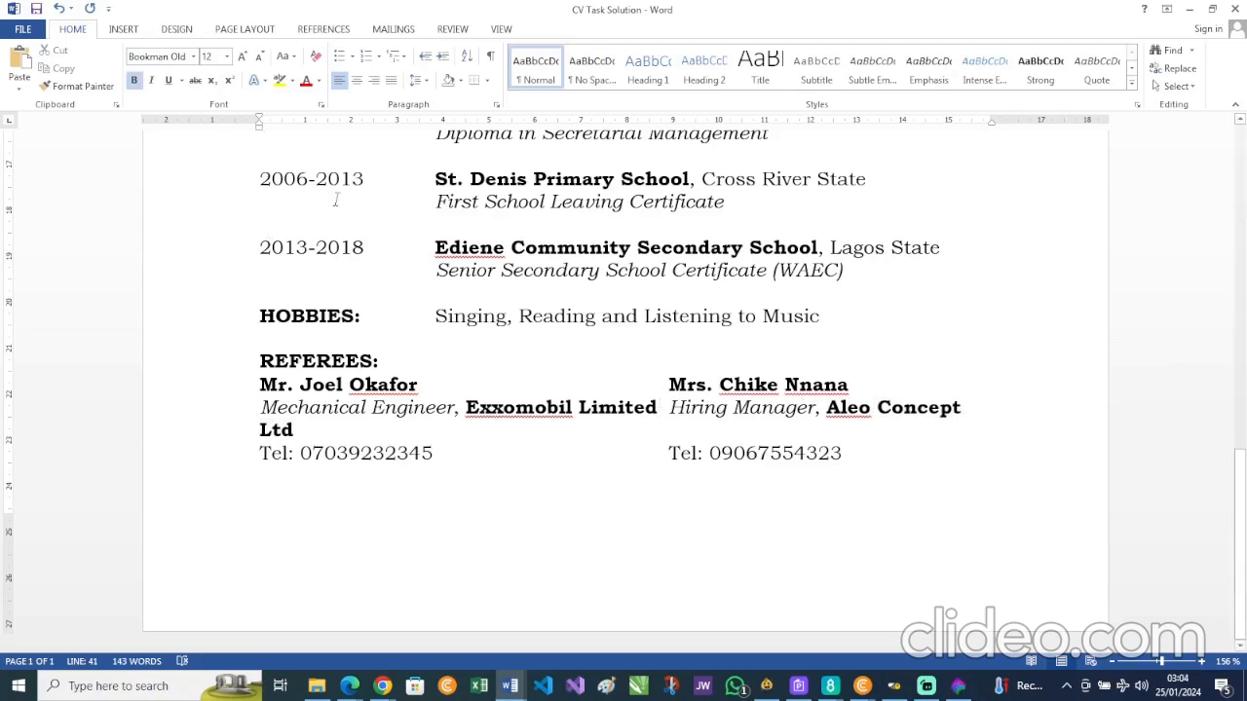
- Set the left and right page margins of the whole document to 2 cm
{"action": "scroll", "coordinate": [335, 200], "scroll_direction": "up", "scroll_amount": 10}
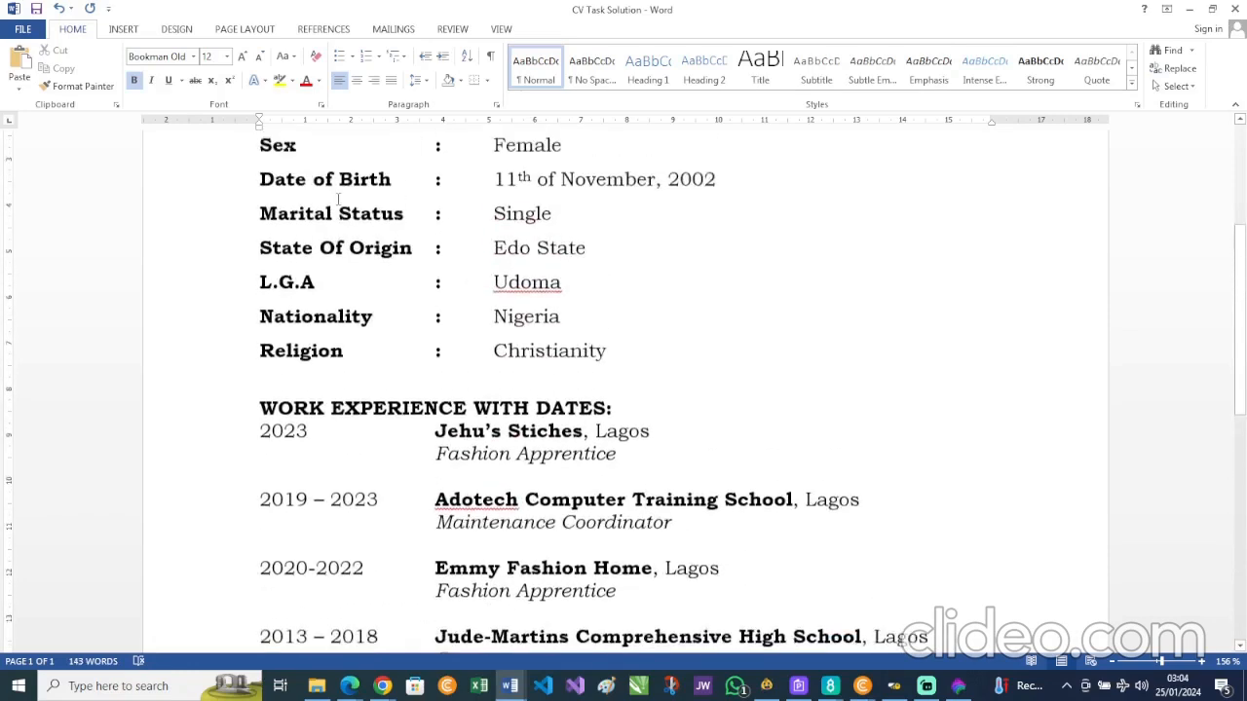
{"action": "scroll", "coordinate": [338, 199], "scroll_direction": "up", "scroll_amount": 4}
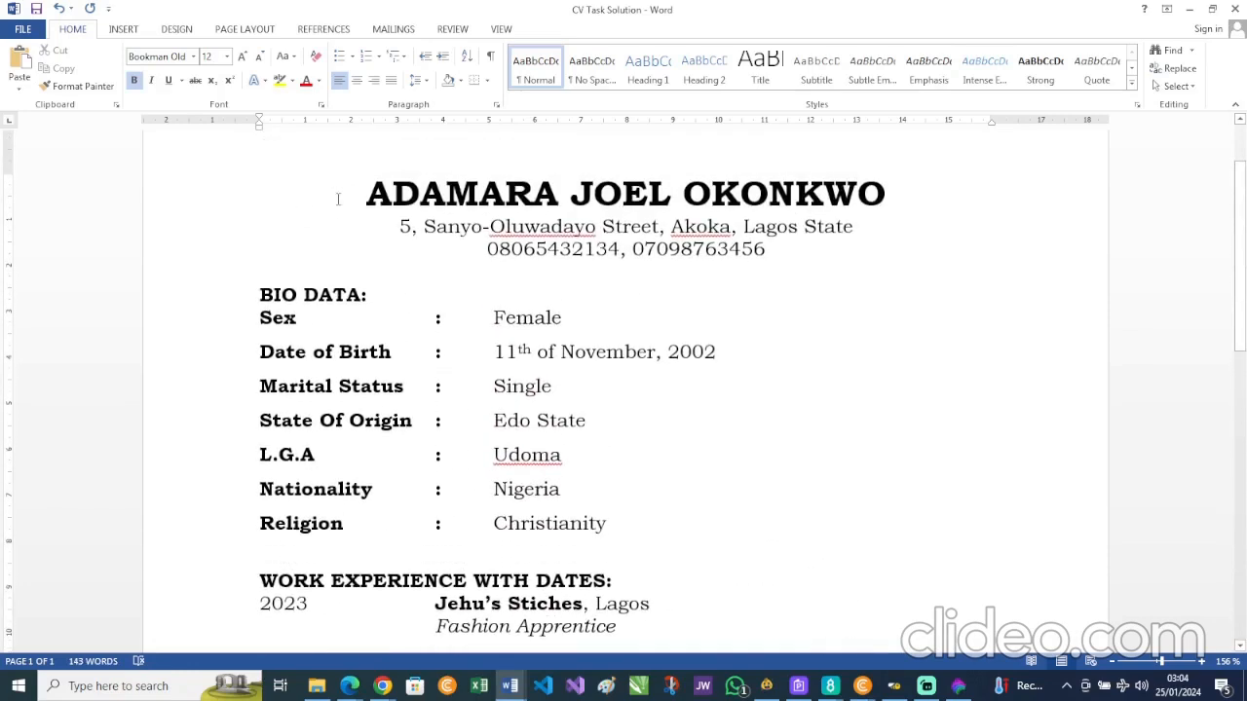
{"action": "scroll", "coordinate": [338, 199], "scroll_direction": "up", "scroll_amount": 2}
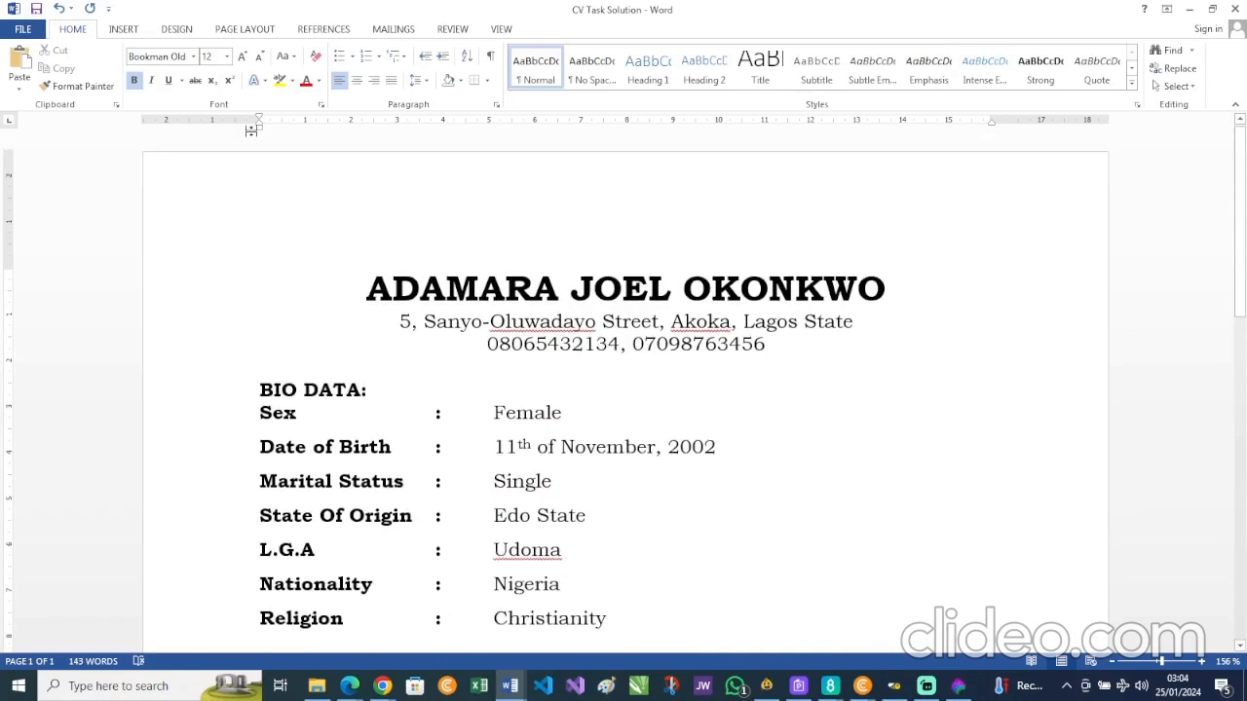
{"action": "left_click", "coordinate": [248, 30]}
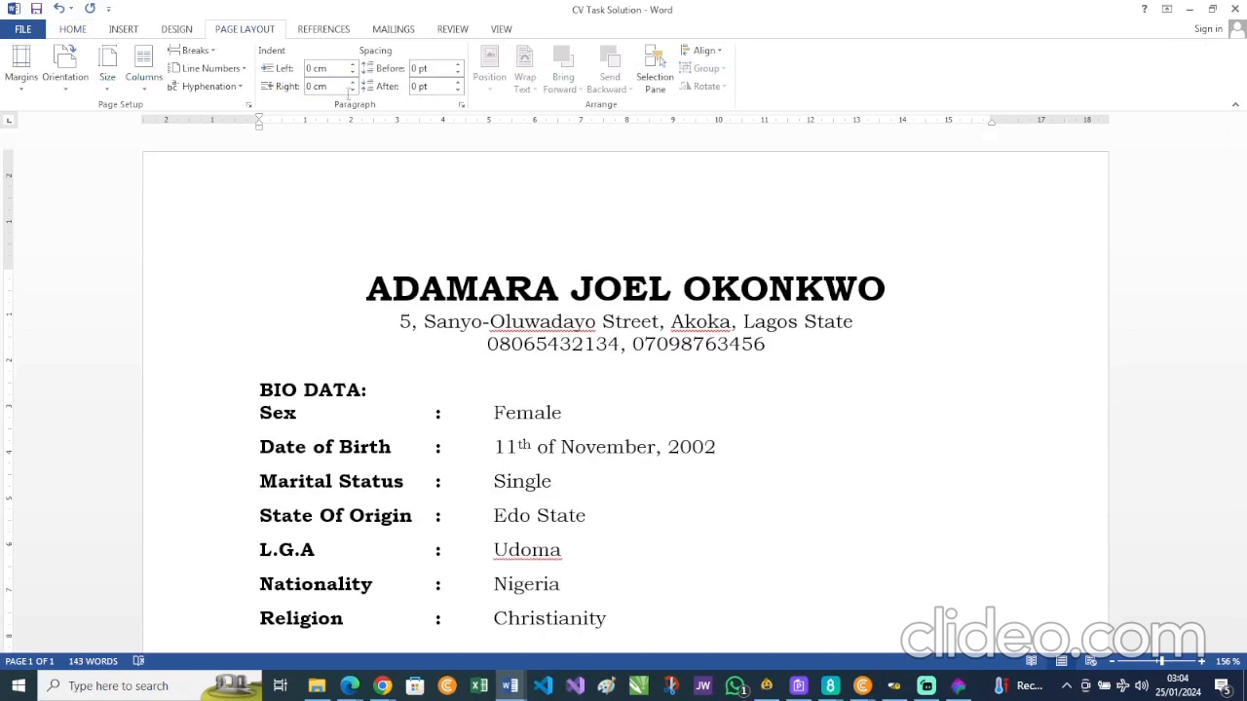
{"action": "left_click", "coordinate": [250, 105]}
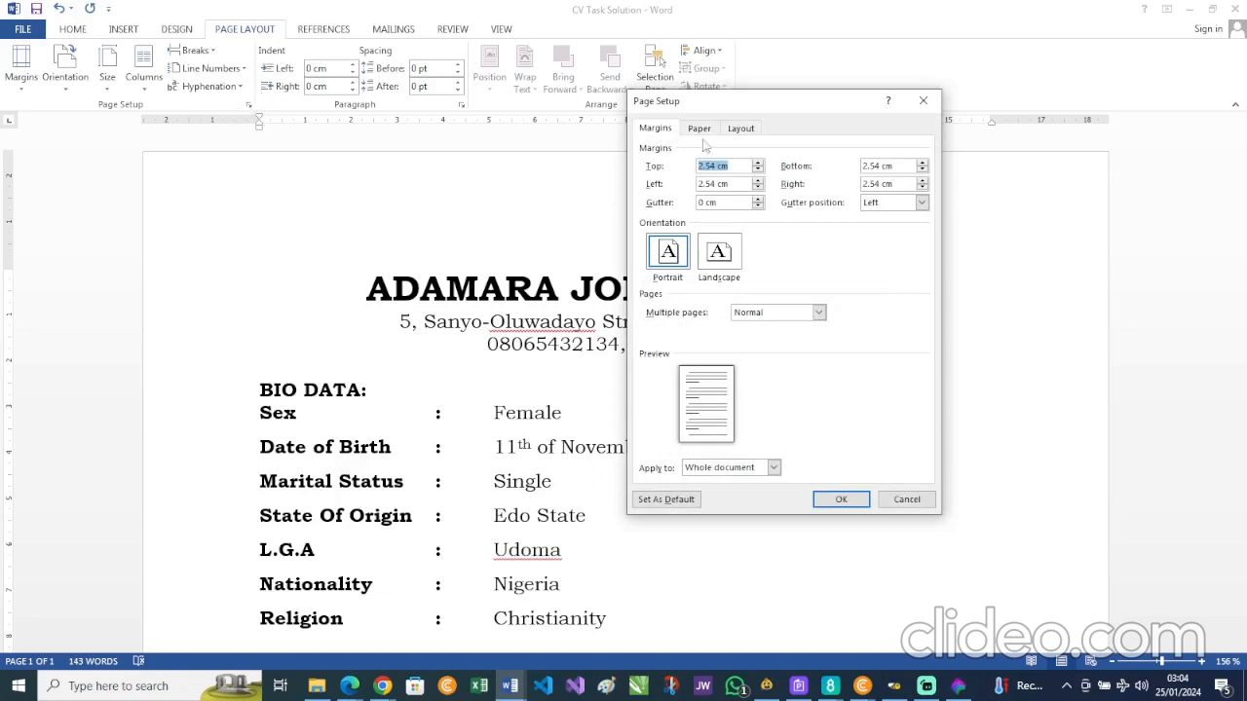
{"action": "left_click_drag", "start_coordinate": [748, 114], "coordinate": [567, 81]}
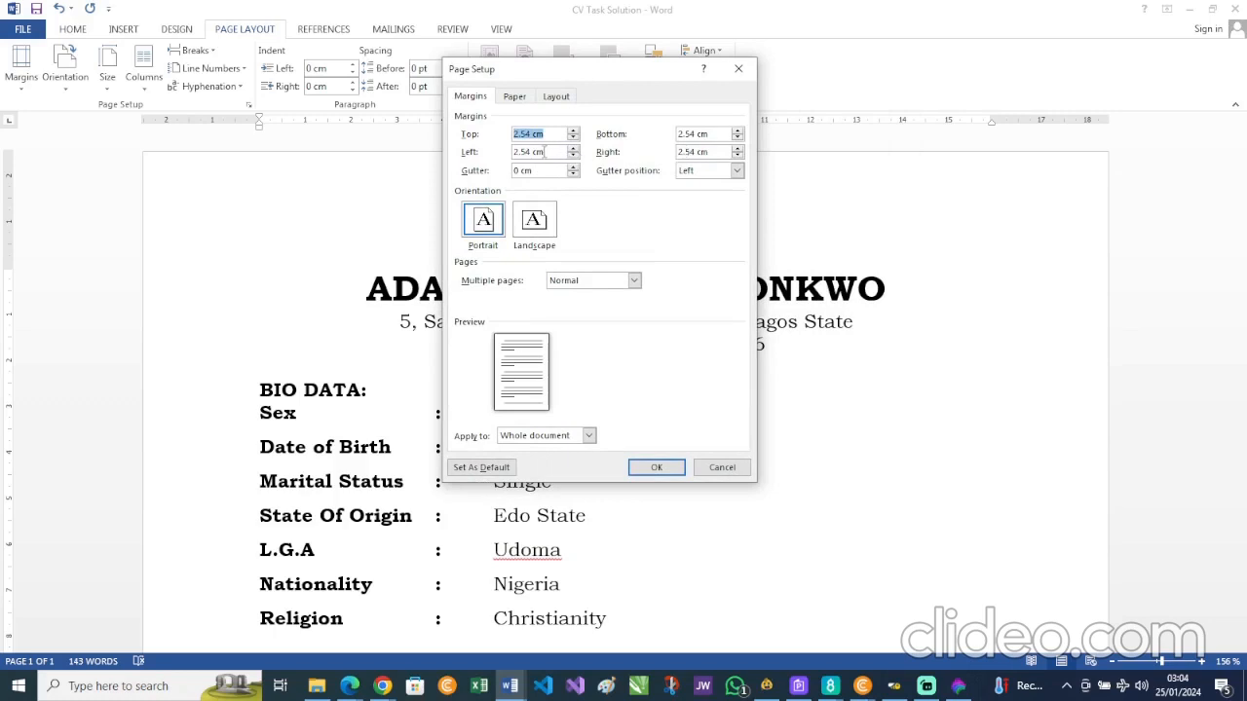
{"action": "left_click_drag", "start_coordinate": [543, 152], "coordinate": [512, 153]}
{"action": "type", "text": "2"}
{"action": "left_click_drag", "start_coordinate": [715, 151], "coordinate": [675, 157]}
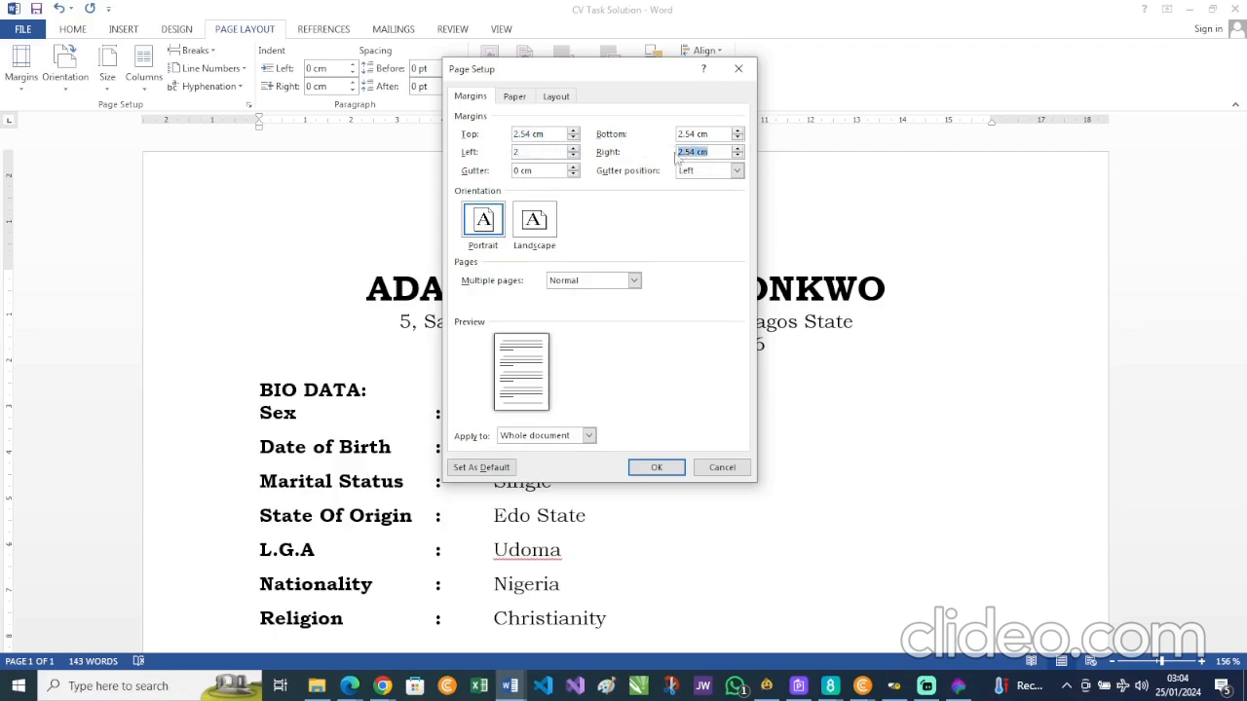
{"action": "type", "text": "2"}
{"action": "left_click", "coordinate": [657, 467]}
- Try to shift the second referee's name, job title and telephone number one tab stop further across
{"action": "scroll", "coordinate": [658, 465], "scroll_direction": "down", "scroll_amount": 5}
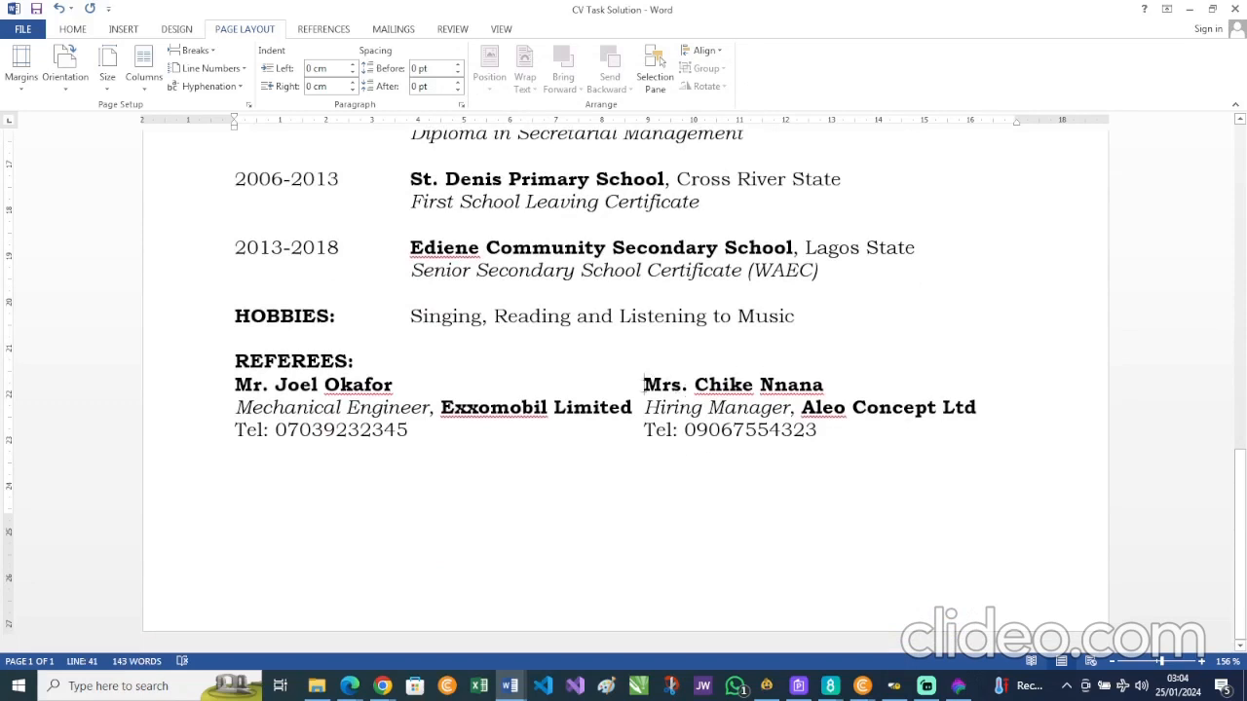
{"action": "left_click", "coordinate": [644, 385]}
{"action": "key", "text": "Tab"}
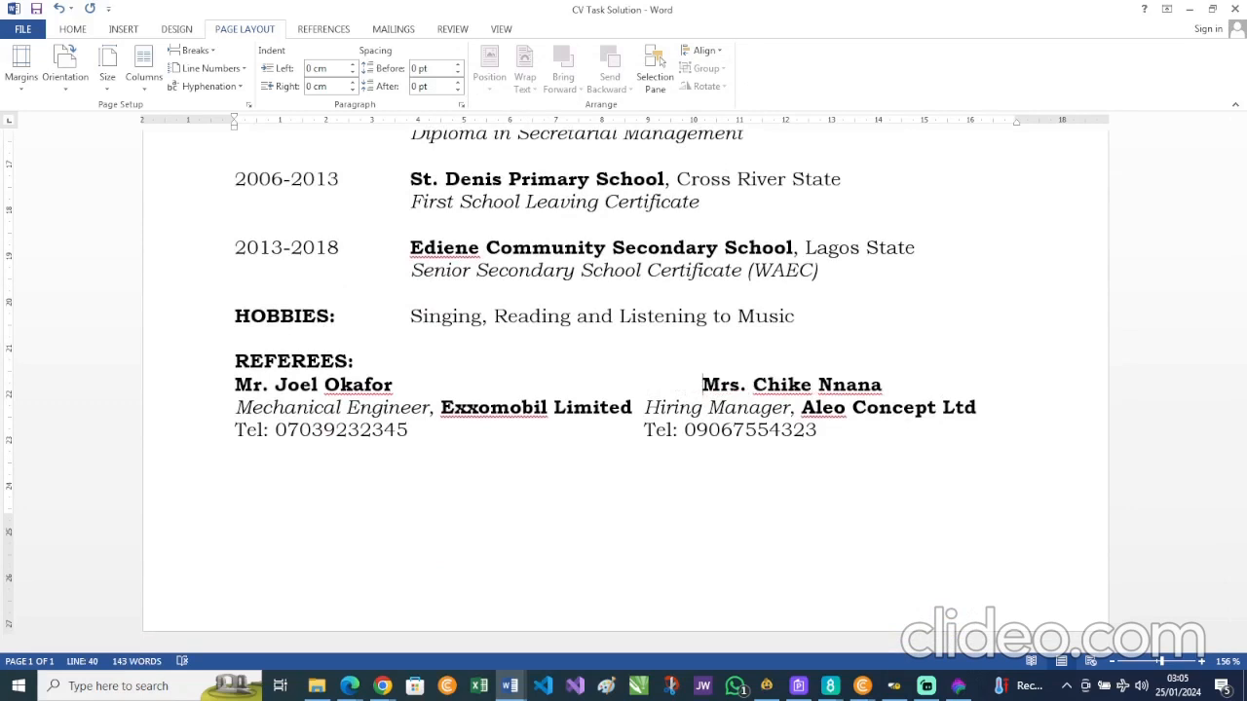
{"action": "left_click", "coordinate": [645, 407]}
{"action": "key", "text": "Tab"}
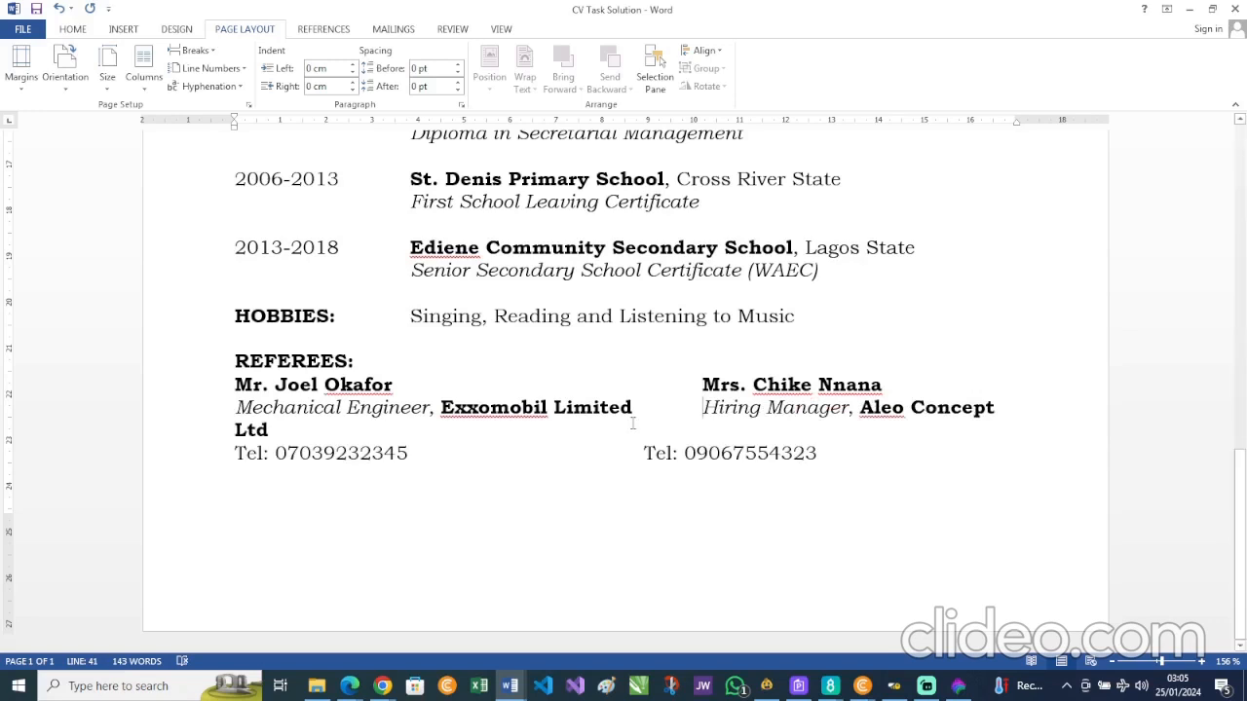
{"action": "left_click", "coordinate": [644, 453]}
{"action": "key", "text": "Tab"}
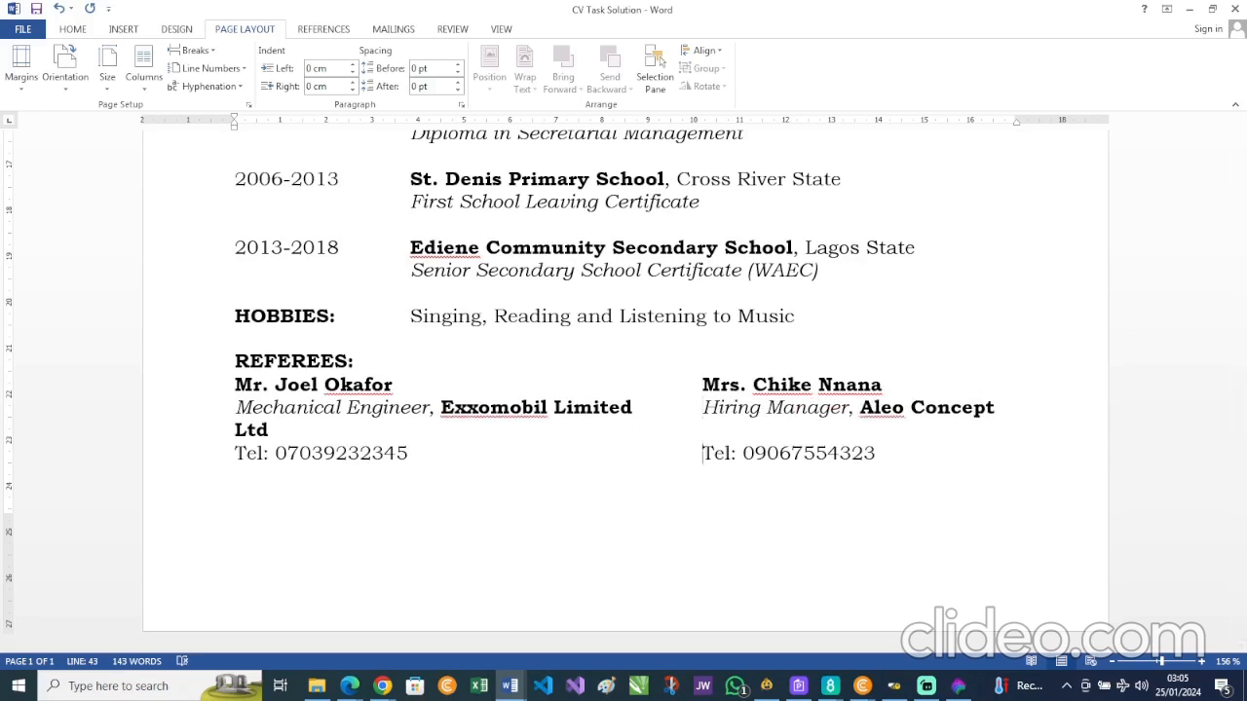
- Remove the extra tabs before the second referee's name, job title and telephone number
{"action": "left_click", "coordinate": [703, 384]}
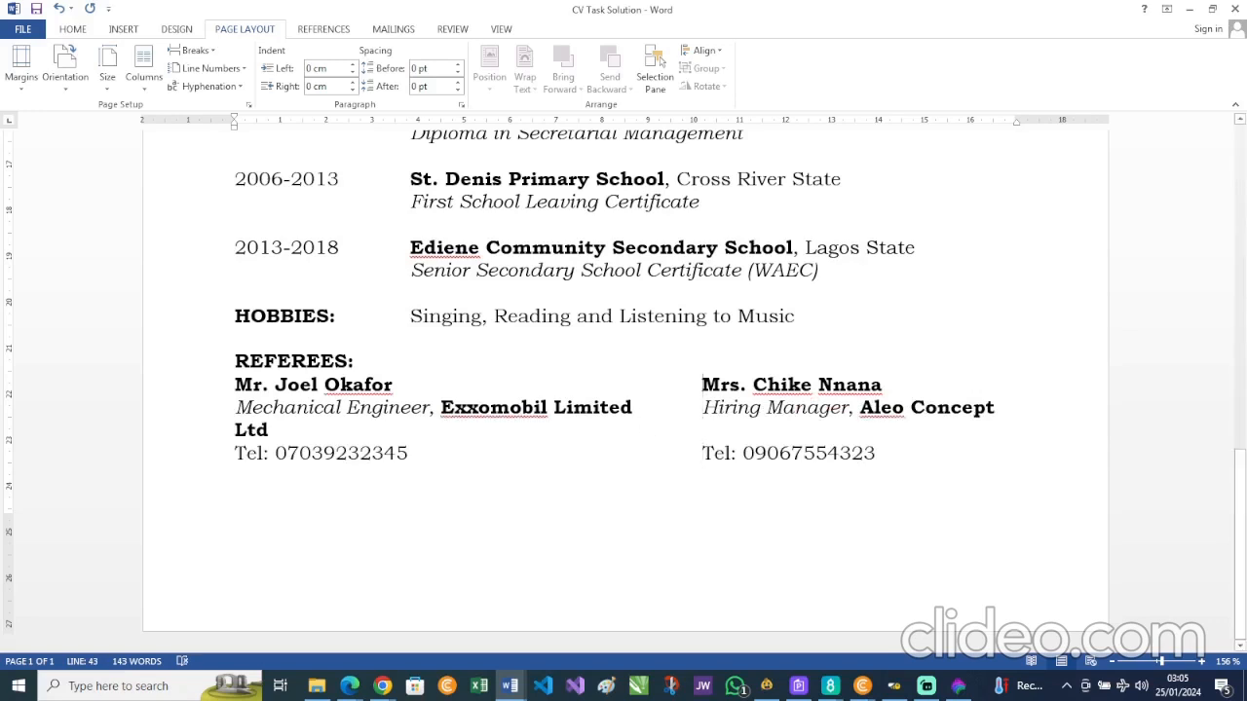
{"action": "key", "text": "BackSpace"}
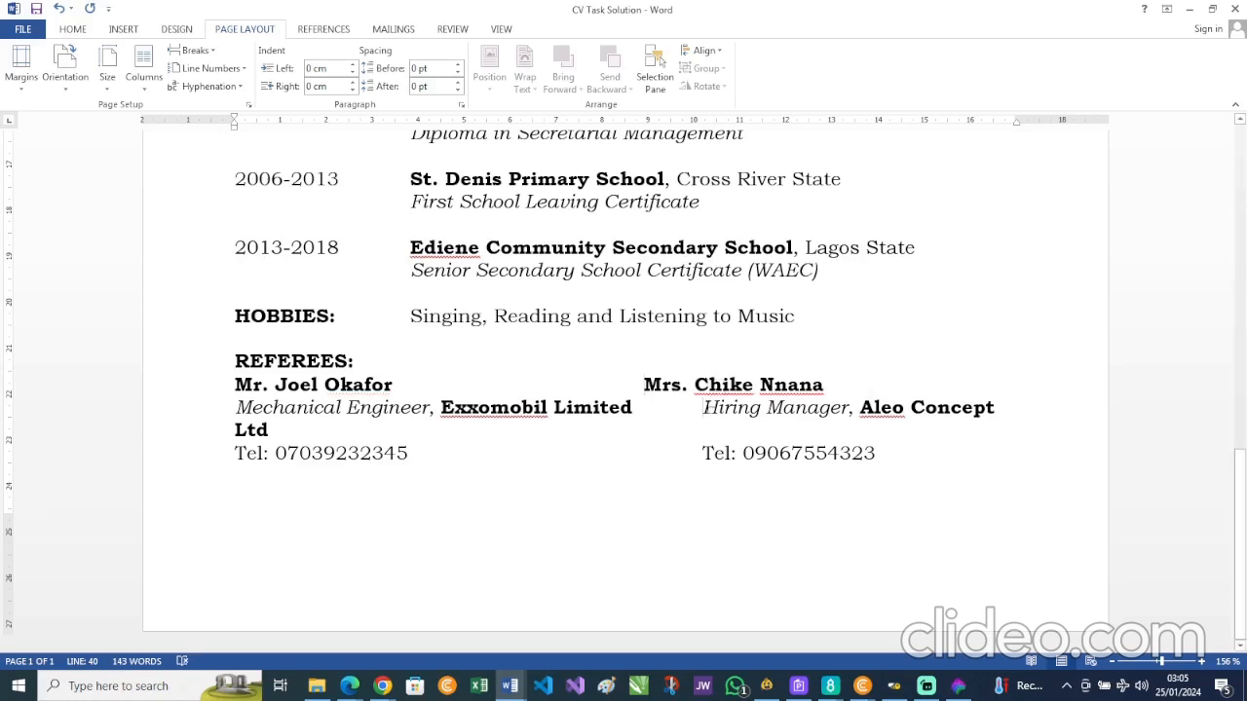
{"action": "key", "text": "BackSpace"}
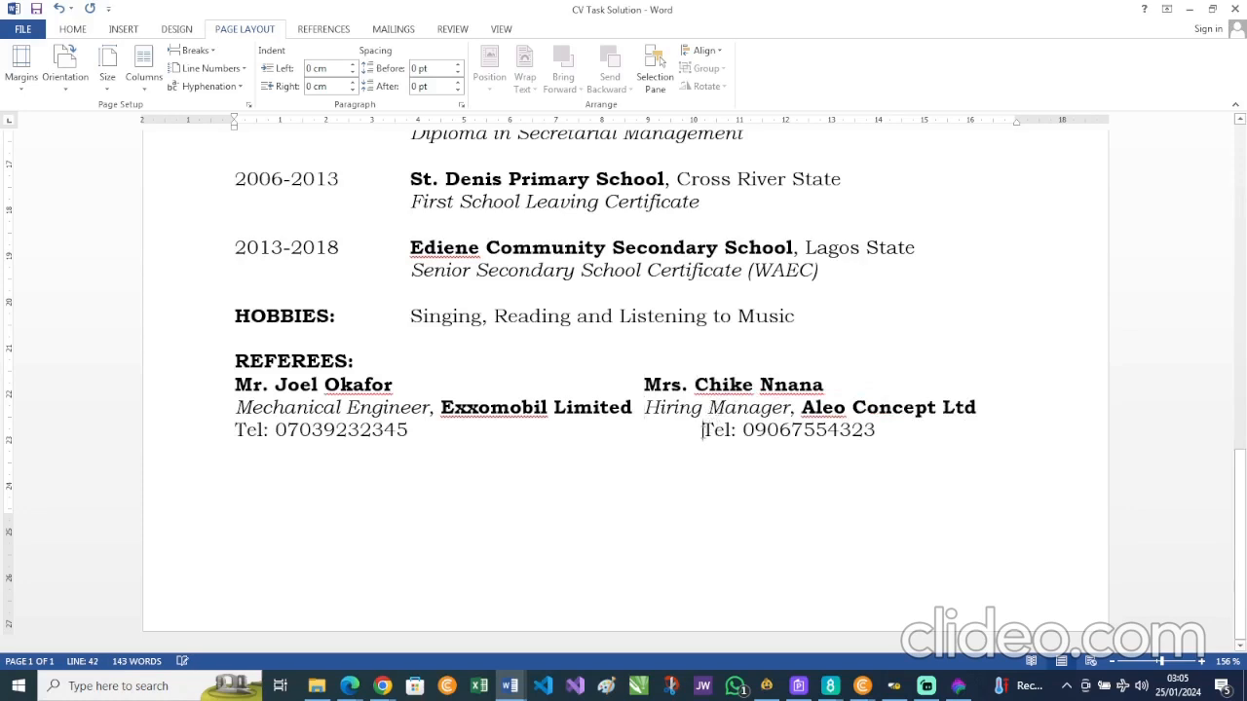
{"action": "key", "text": "BackSpace"}
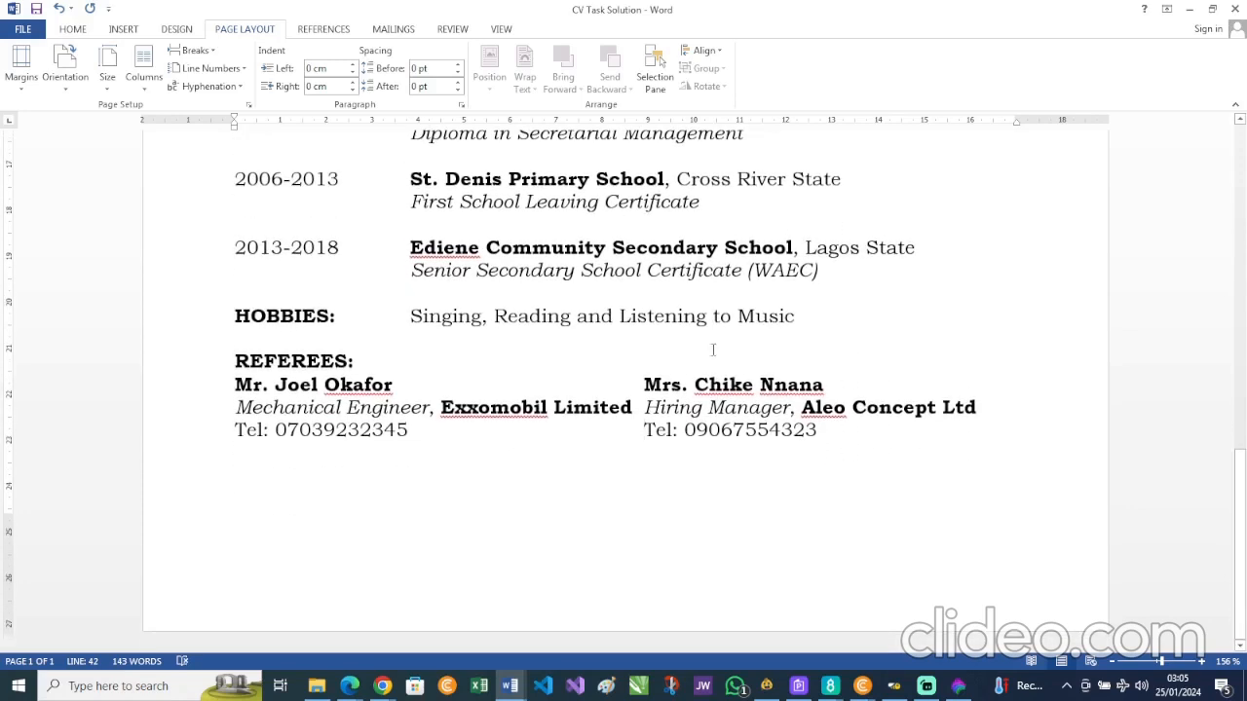
- Look over the whole CV from the name heading to the referees to check its formatting and alignment
{"action": "scroll", "coordinate": [712, 350], "scroll_direction": "up", "scroll_amount": 10}
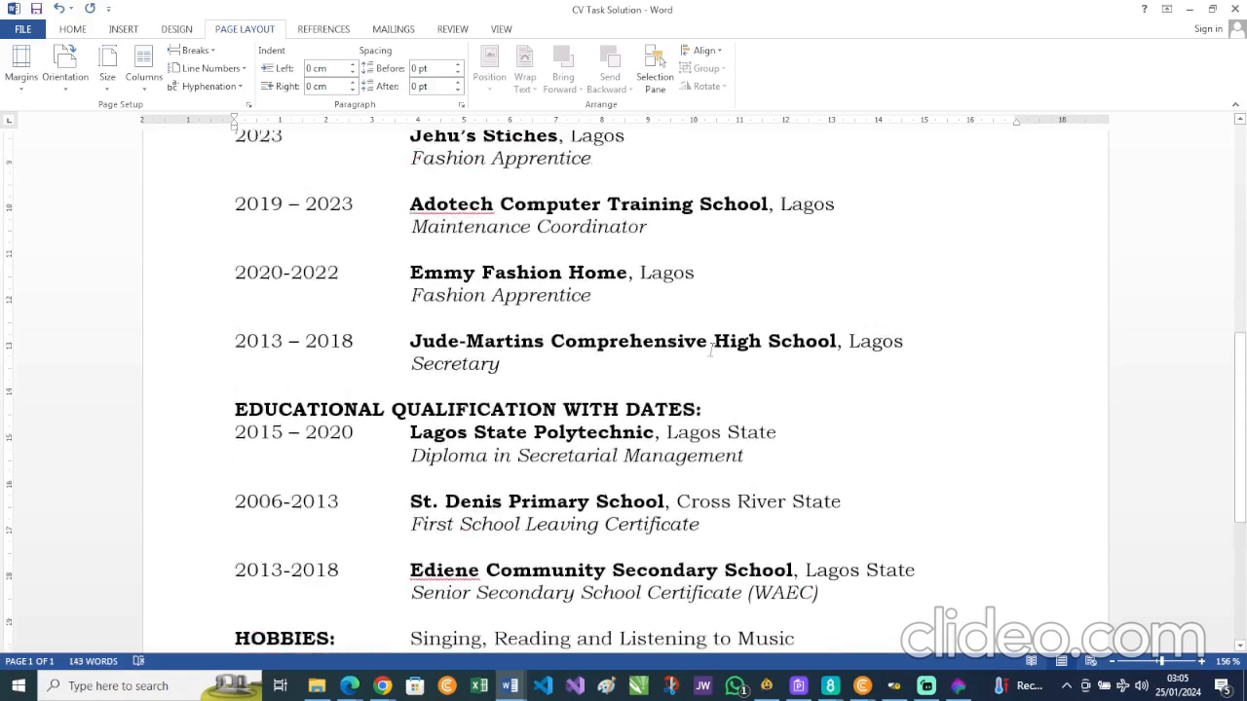
{"action": "scroll", "coordinate": [712, 349], "scroll_direction": "up", "scroll_amount": 8}
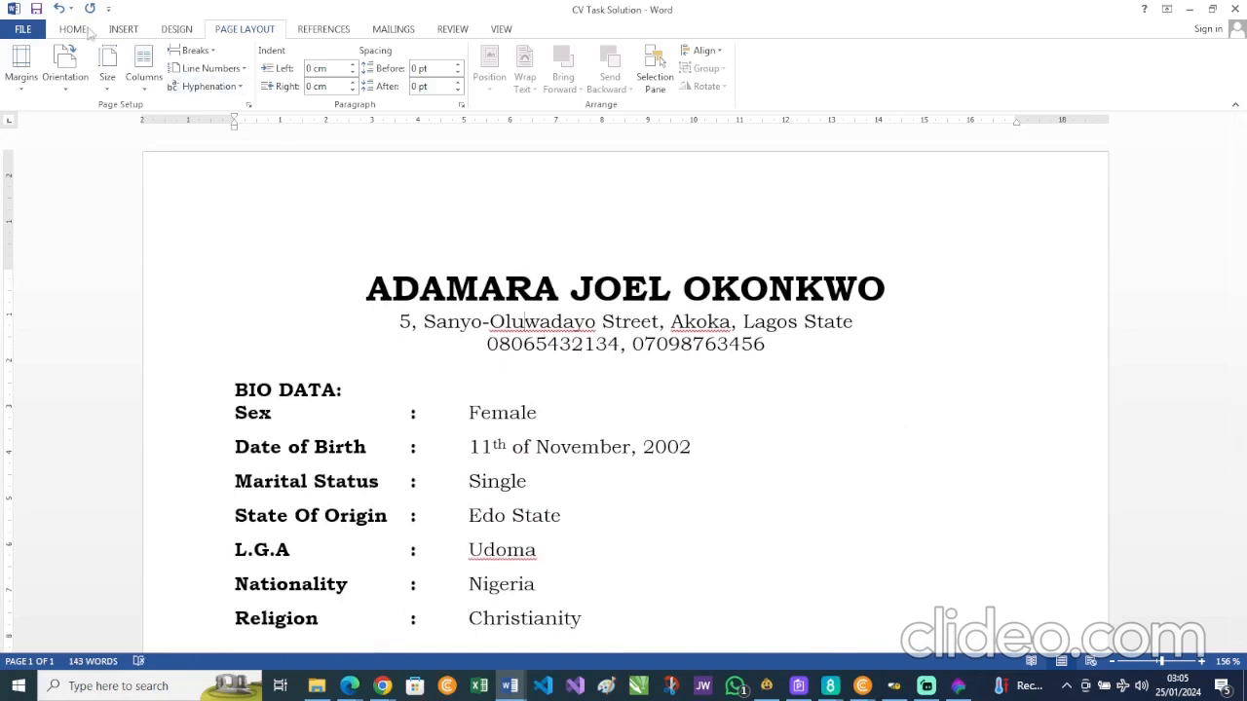
{"action": "left_click", "coordinate": [76, 29]}
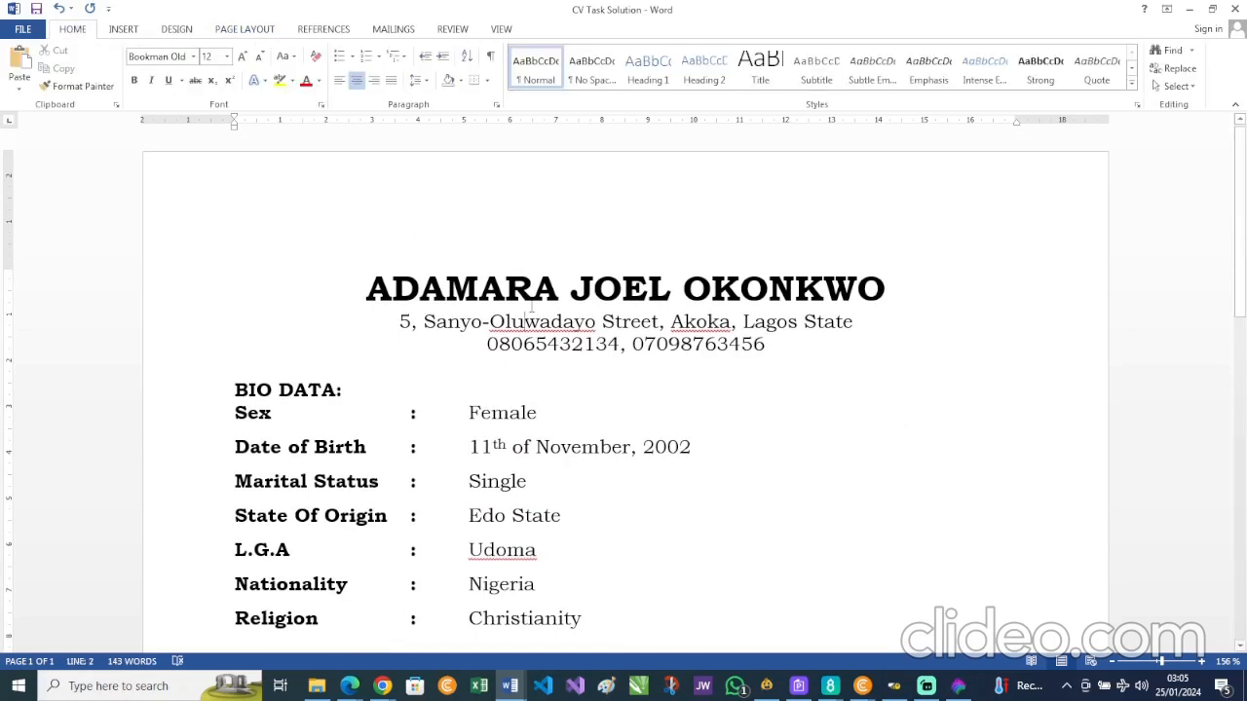
{"action": "scroll", "coordinate": [593, 377], "scroll_direction": "down", "scroll_amount": 5}
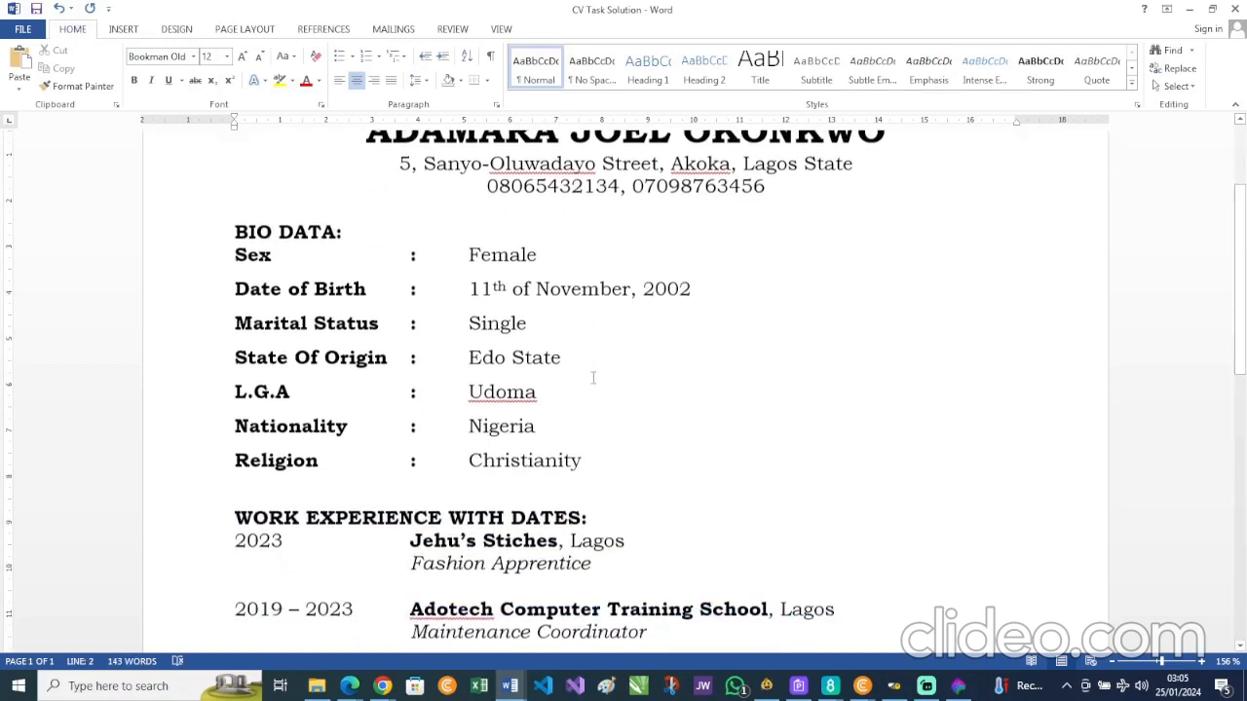
{"action": "scroll", "coordinate": [585, 357], "scroll_direction": "up", "scroll_amount": 1}
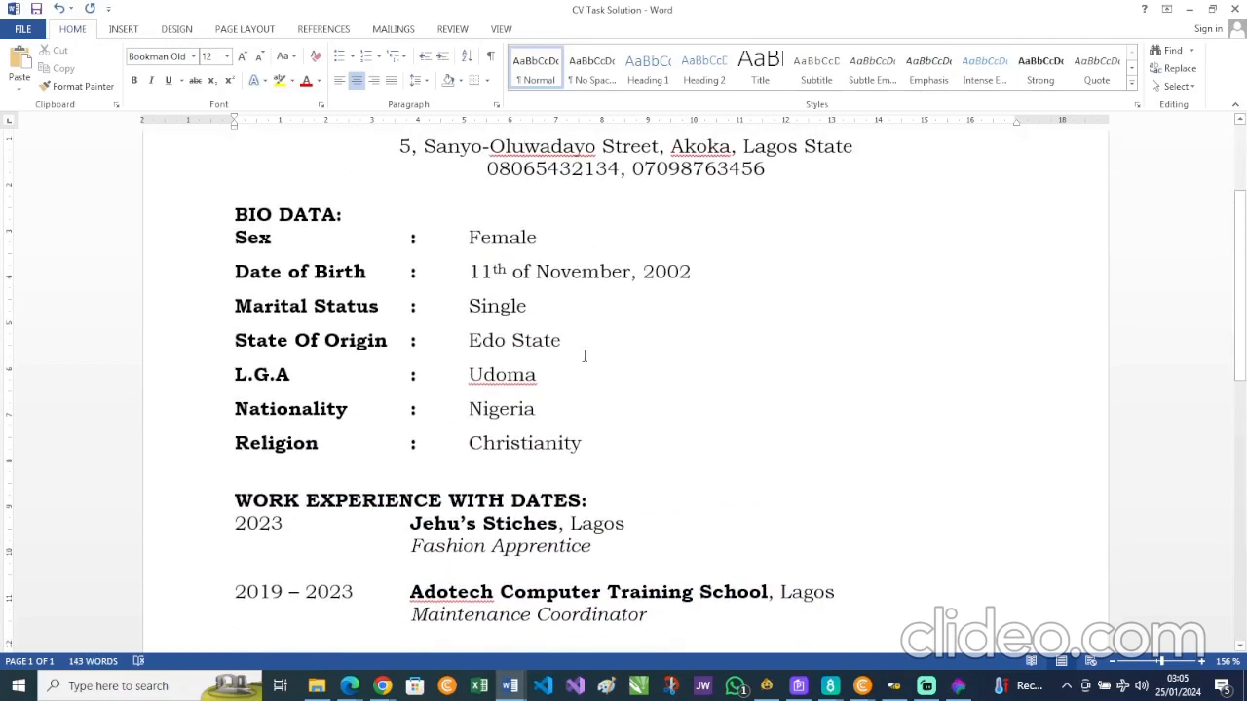
{"action": "scroll", "coordinate": [585, 356], "scroll_direction": "down", "scroll_amount": 5}
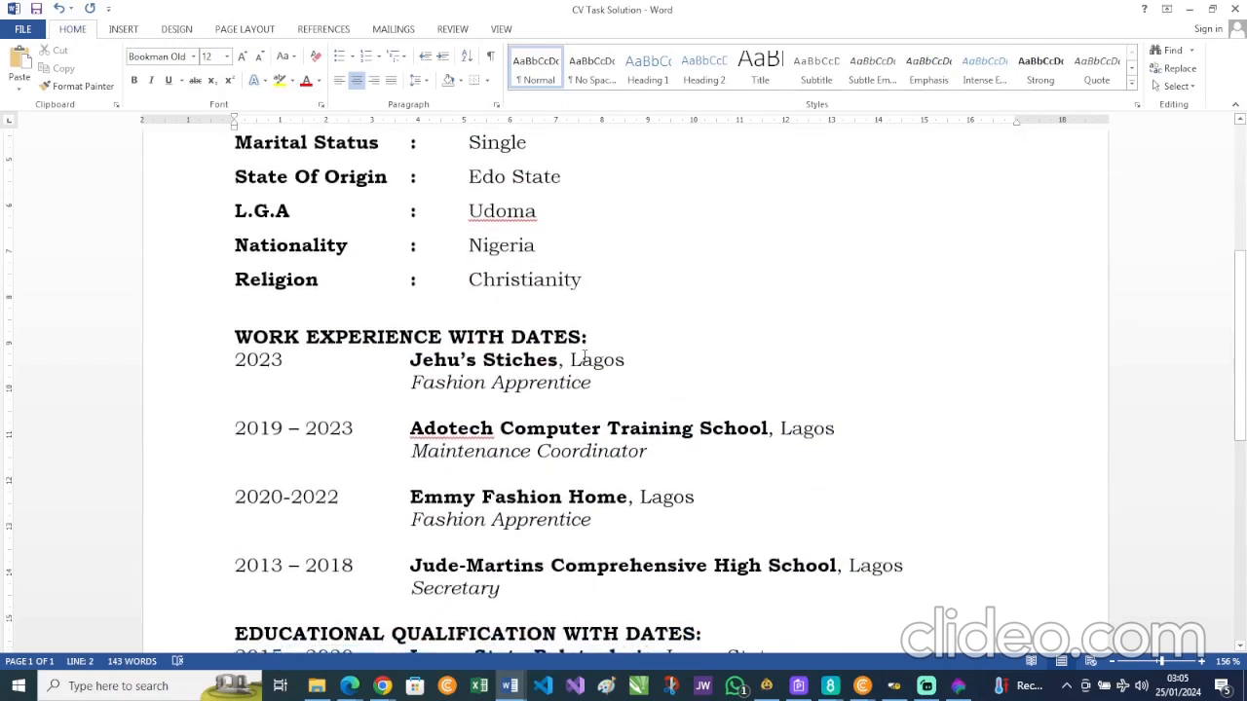
{"action": "scroll", "coordinate": [584, 356], "scroll_direction": "down", "scroll_amount": 5}
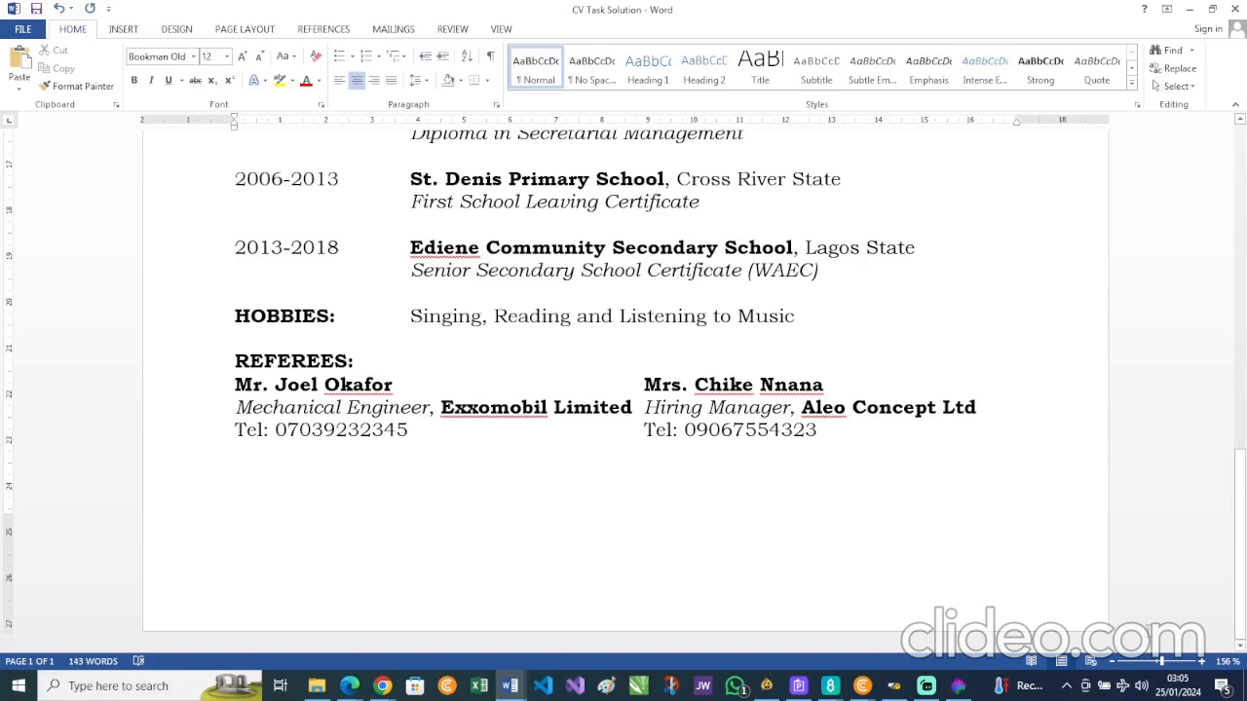
{"action": "left_click_drag", "start_coordinate": [1151, 665], "coordinate": [1148, 663]}
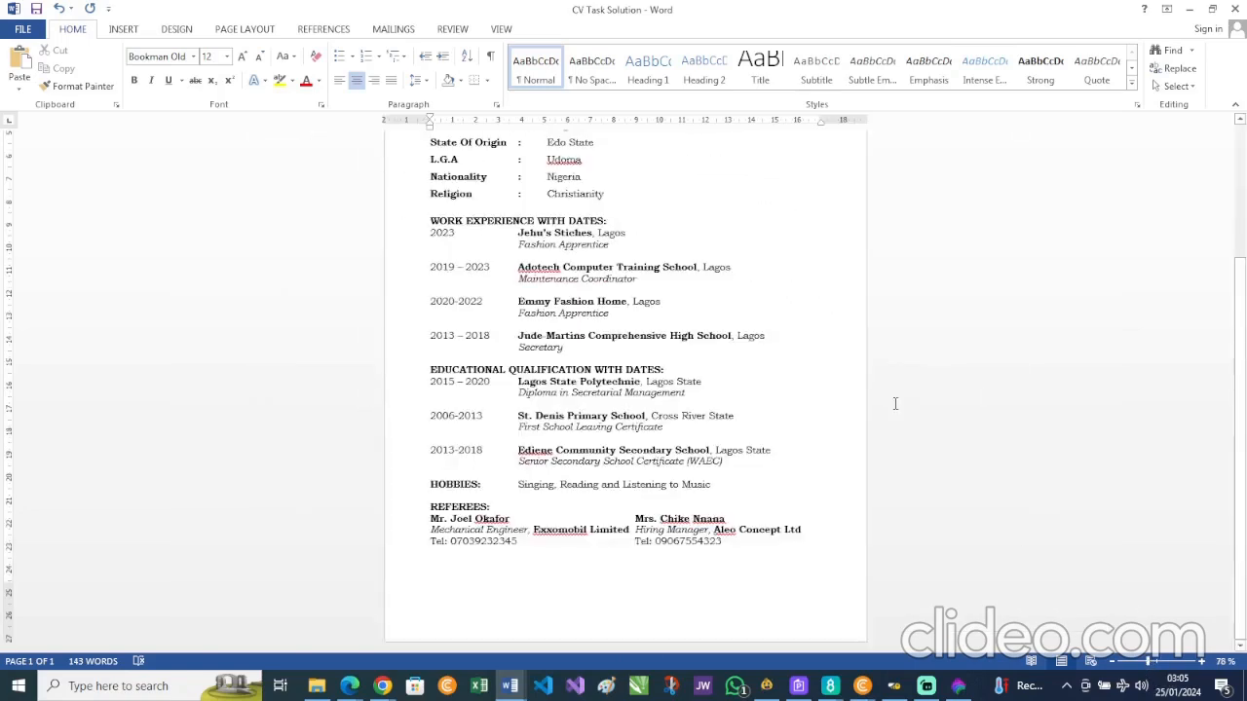
{"action": "scroll", "coordinate": [796, 353], "scroll_direction": "up", "scroll_amount": 4}
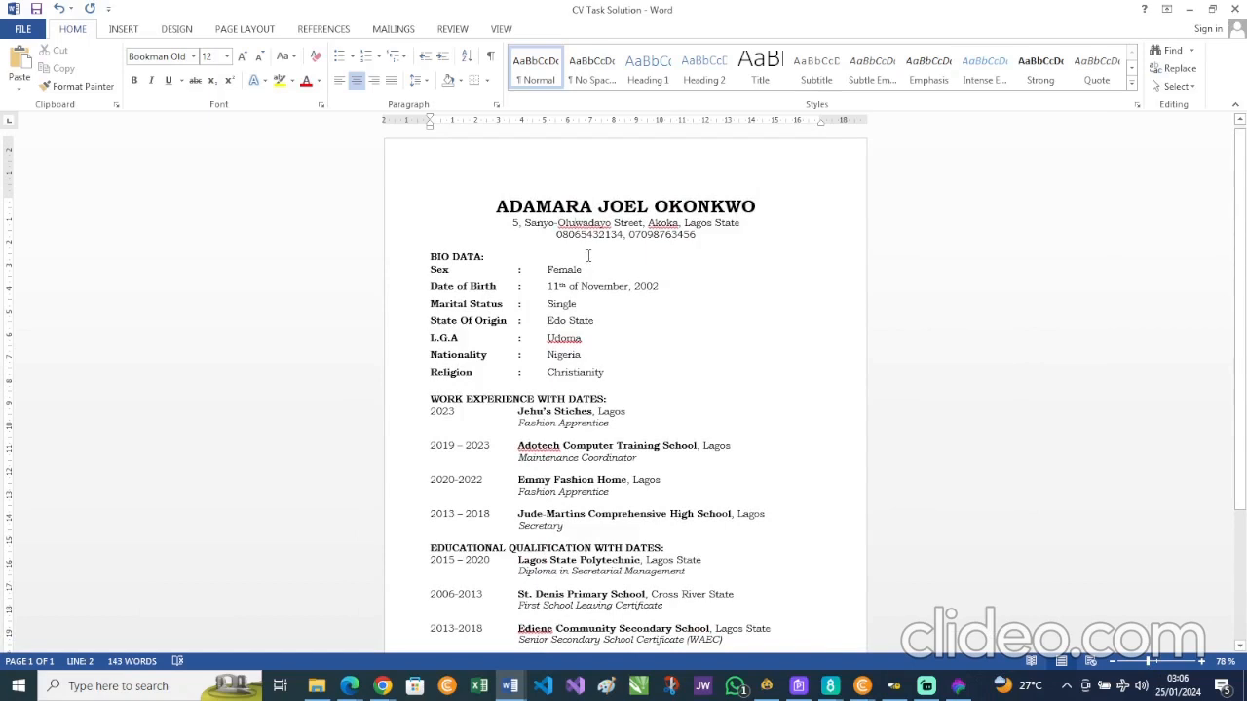
{"action": "left_click", "coordinate": [577, 285]}
{"action": "scroll", "coordinate": [577, 282], "scroll_direction": "down", "scroll_amount": 1}
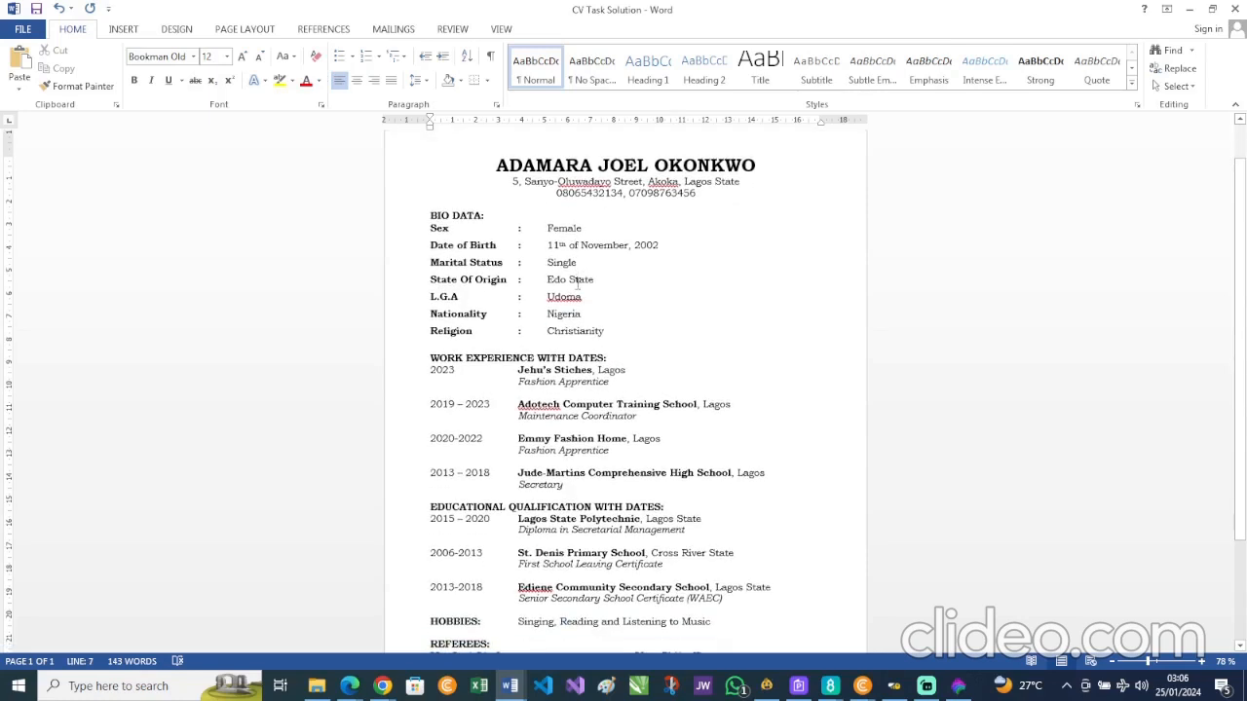
{"action": "scroll", "coordinate": [578, 282], "scroll_direction": "down", "scroll_amount": 3}
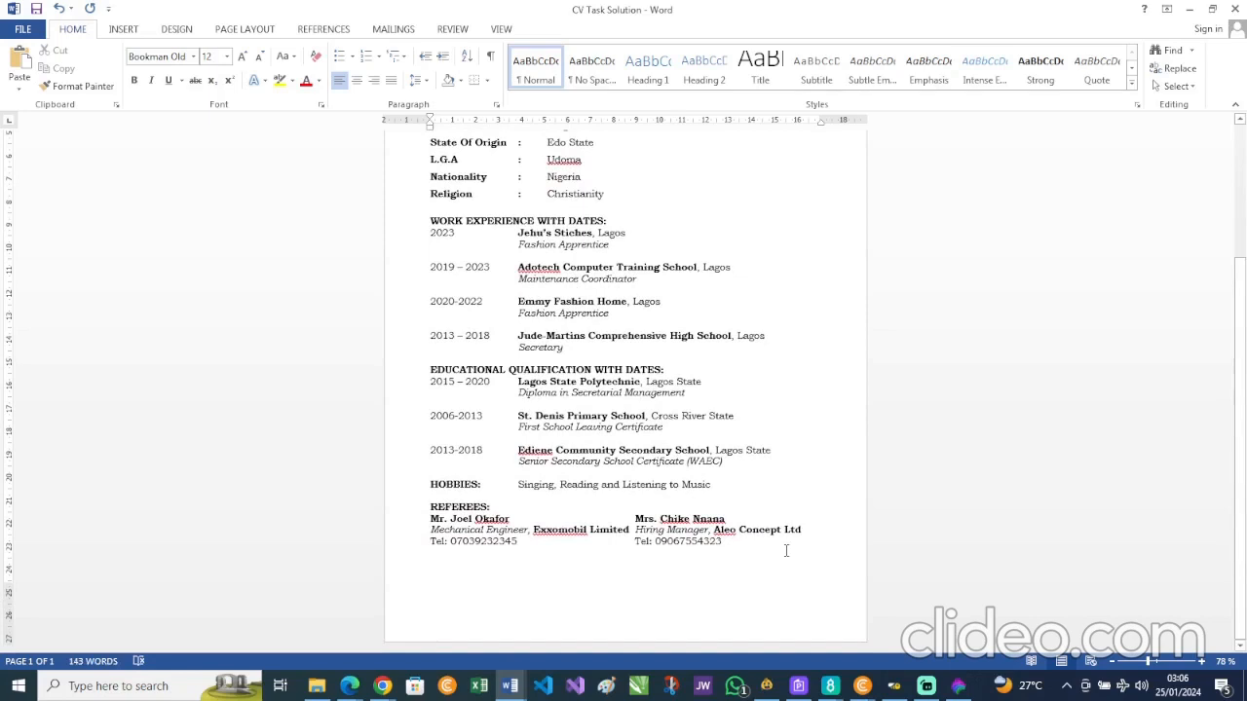
{"action": "scroll", "coordinate": [786, 550], "scroll_direction": "up", "scroll_amount": 2}
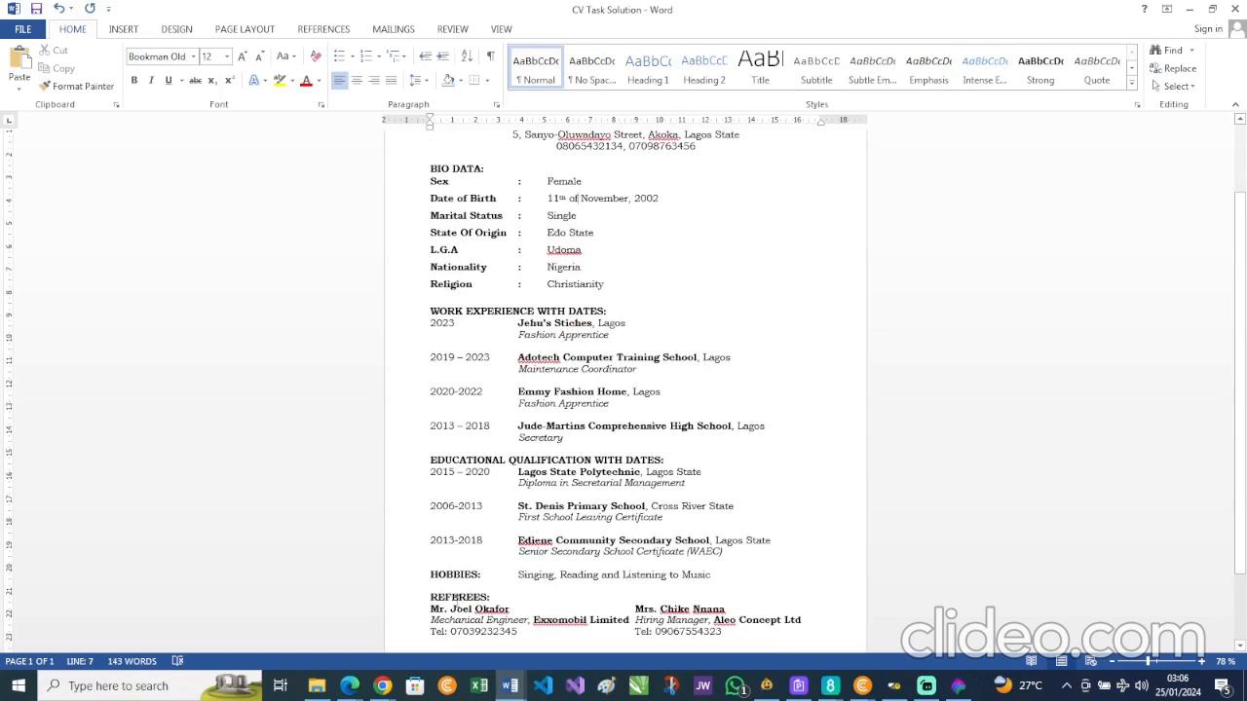
- Switch to the CV Example document and examine its layout from the bio data to the referees for comparison
{"action": "mouse_move", "coordinate": [509, 690]}
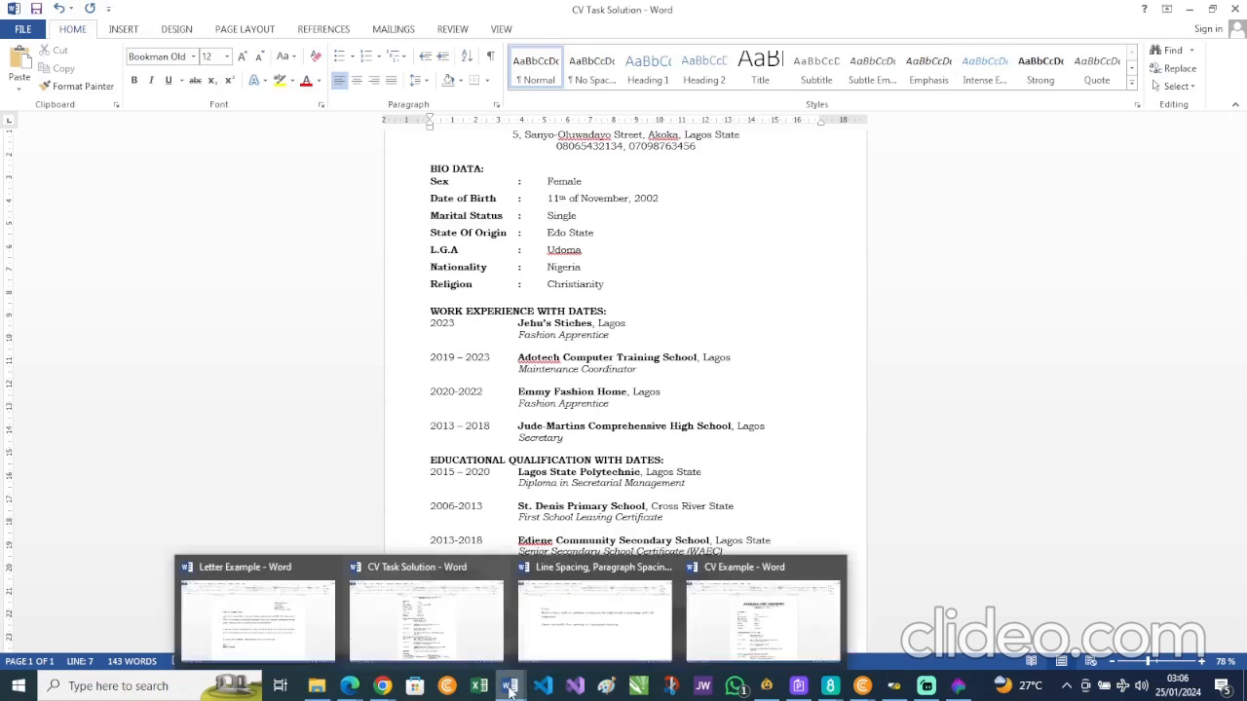
{"action": "left_click", "coordinate": [770, 621]}
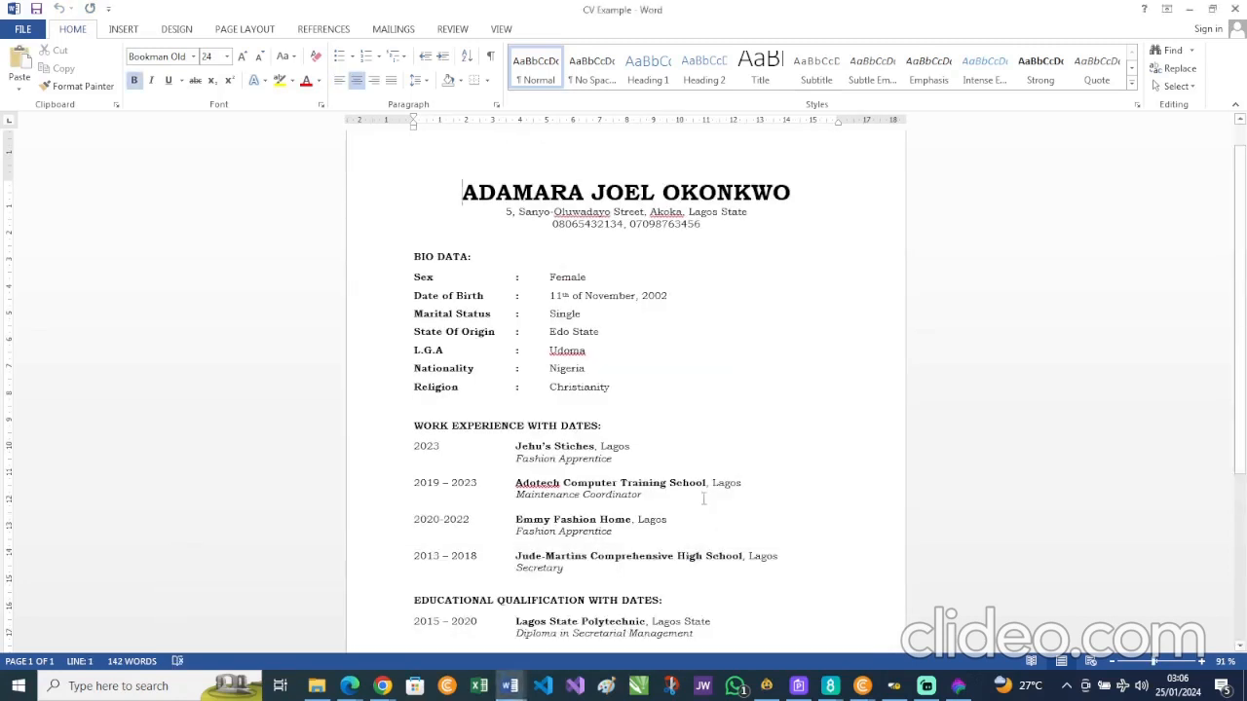
{"action": "left_click", "coordinate": [567, 296]}
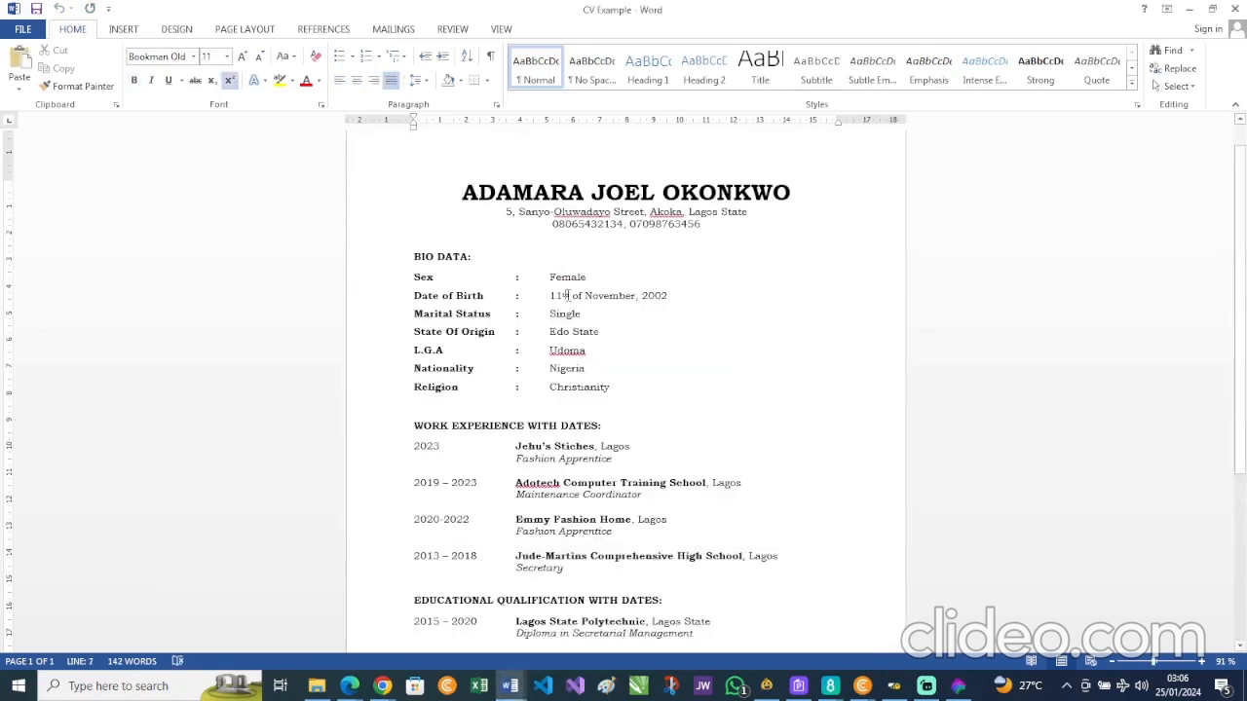
{"action": "scroll", "coordinate": [568, 295], "scroll_direction": "down", "scroll_amount": 5}
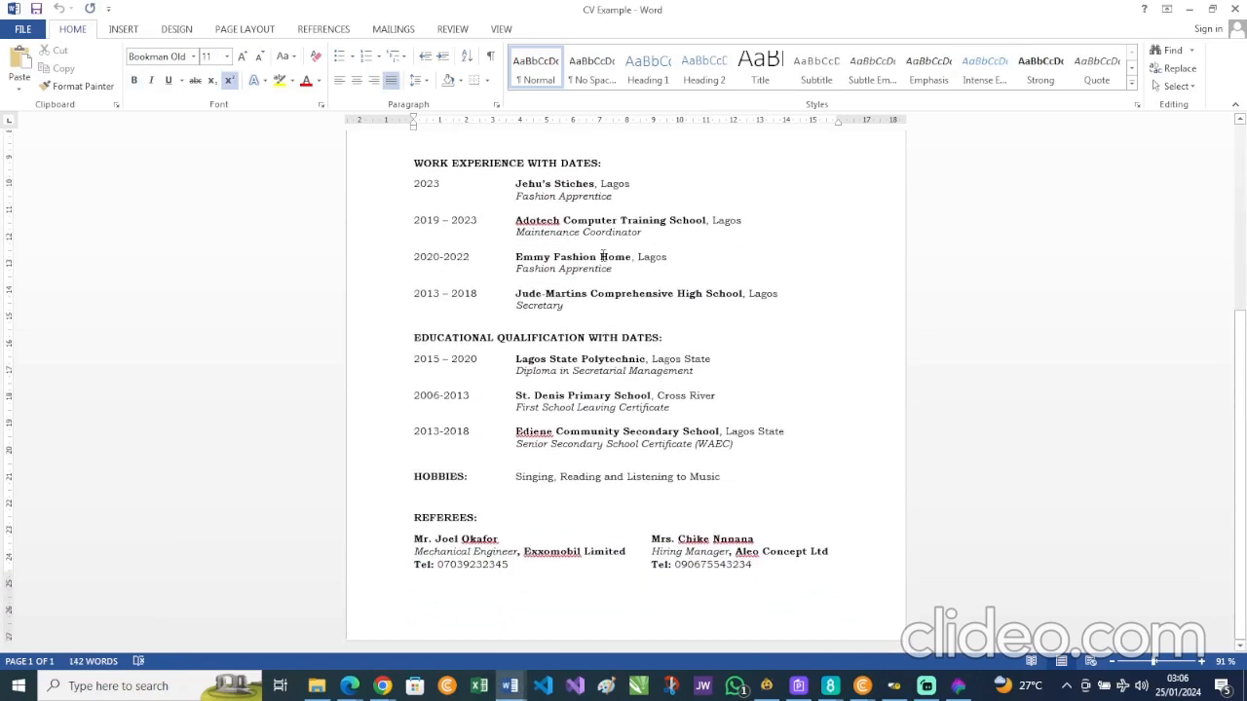
{"action": "left_click", "coordinate": [668, 538]}
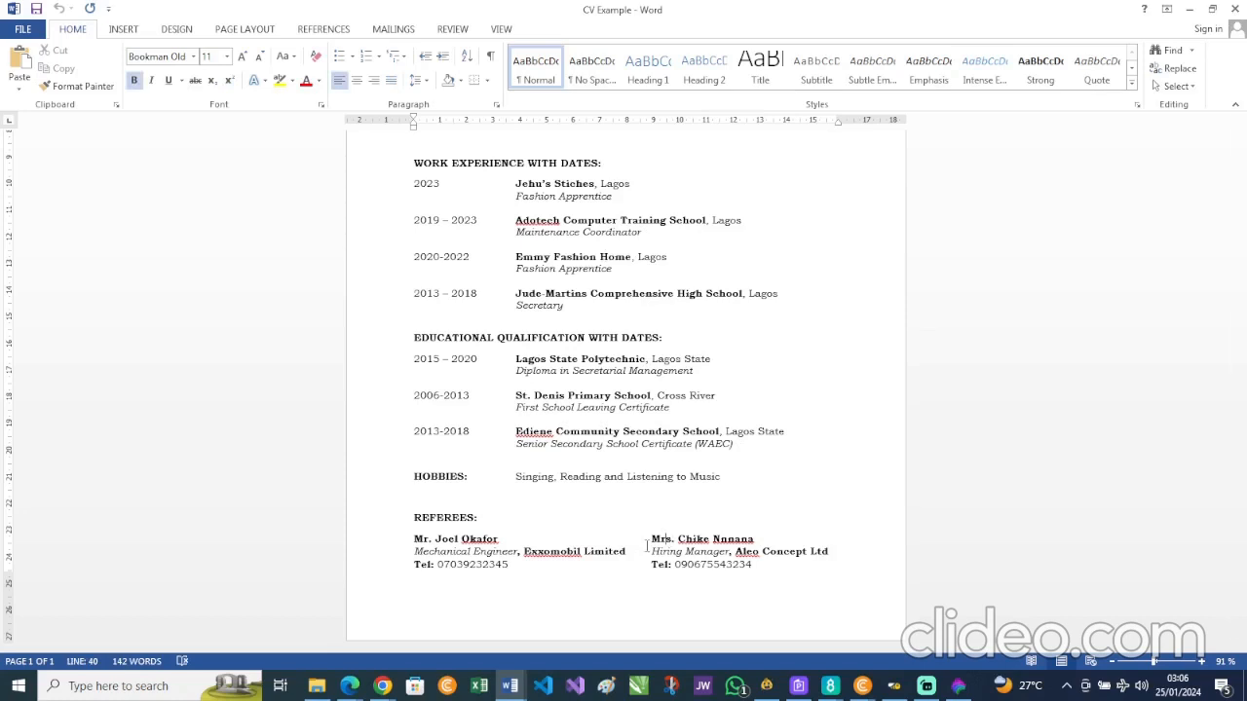
{"action": "left_click", "coordinate": [519, 461]}
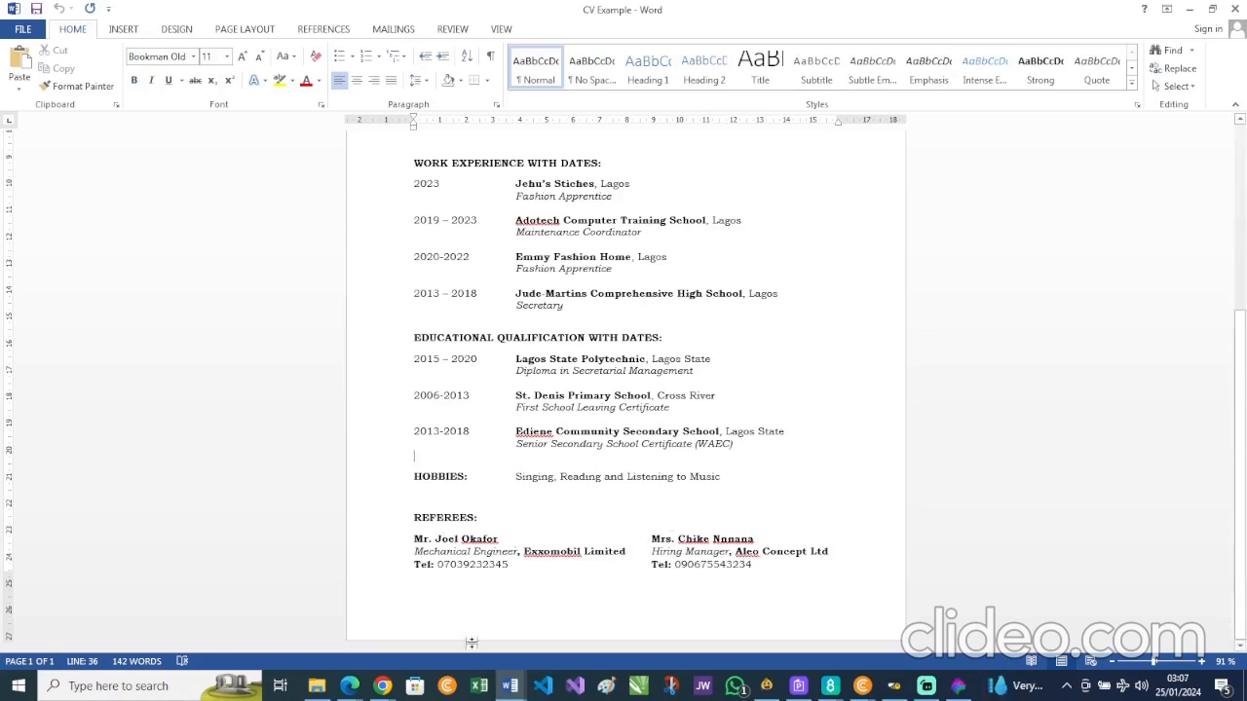
- Switch back to the CV Task Solution document and review its layout from the bio data down to the referees
{"action": "left_click", "coordinate": [508, 685]}
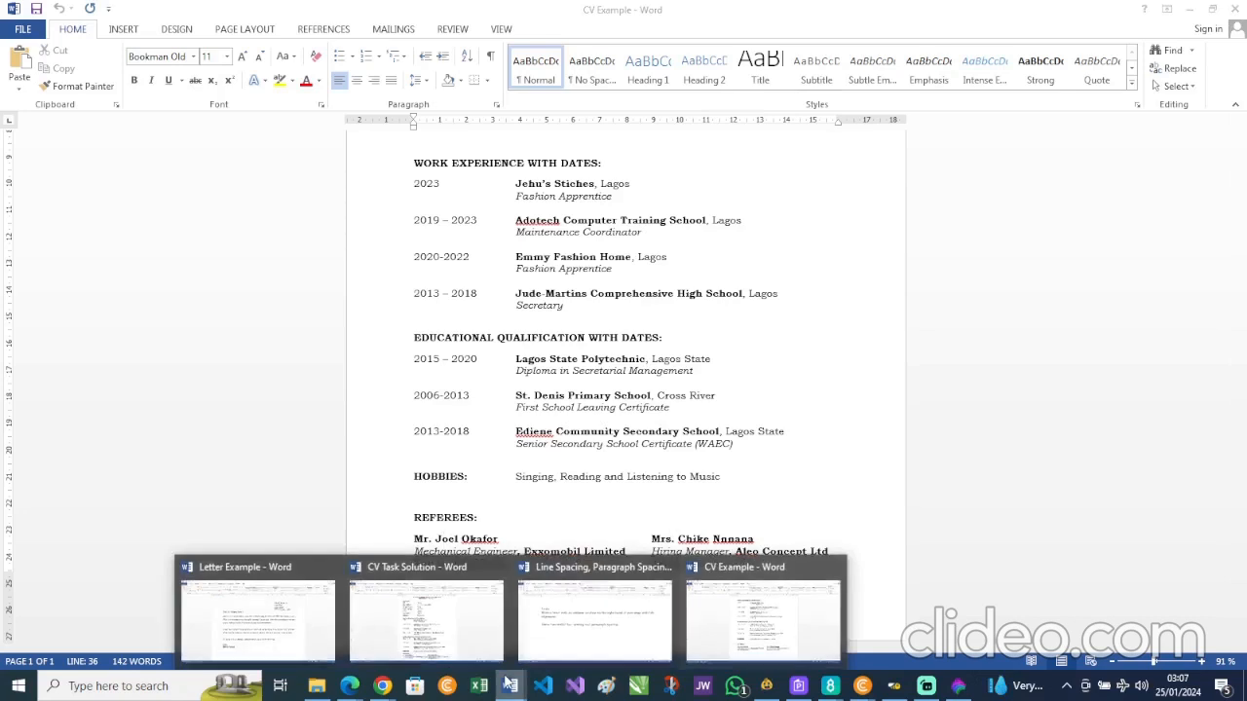
{"action": "left_click", "coordinate": [450, 640]}
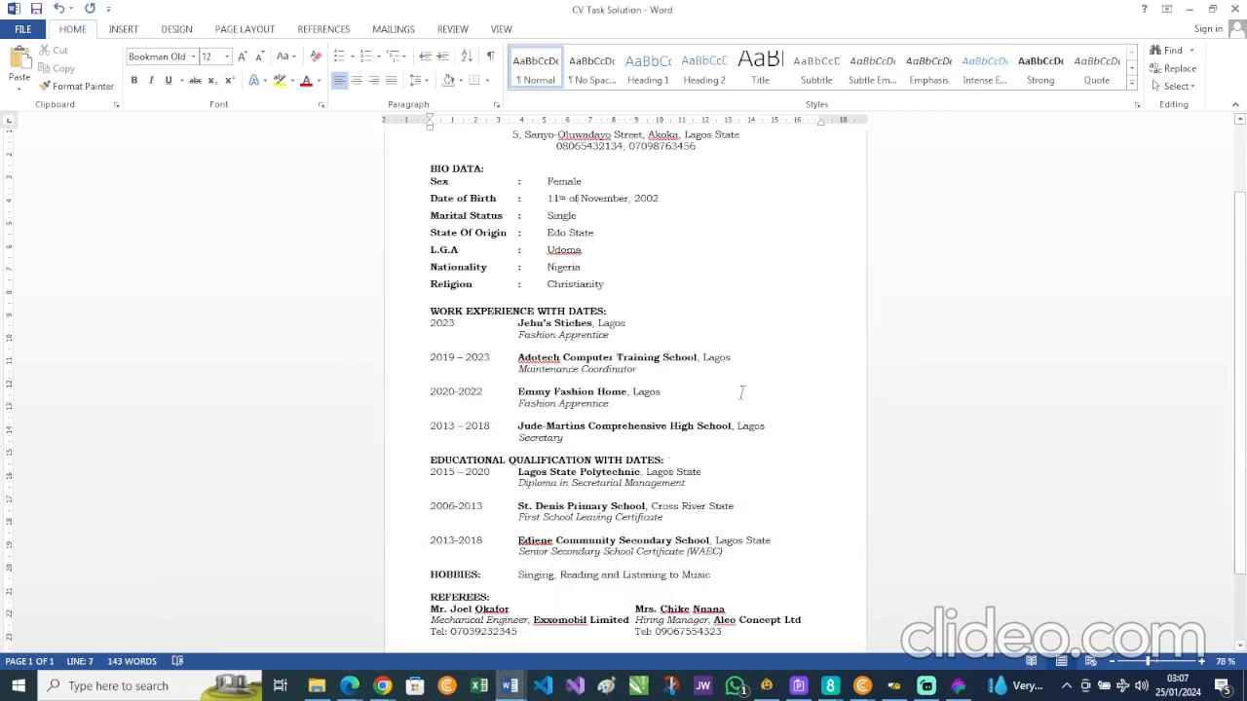
{"action": "scroll", "coordinate": [613, 293], "scroll_direction": "up", "scroll_amount": 1}
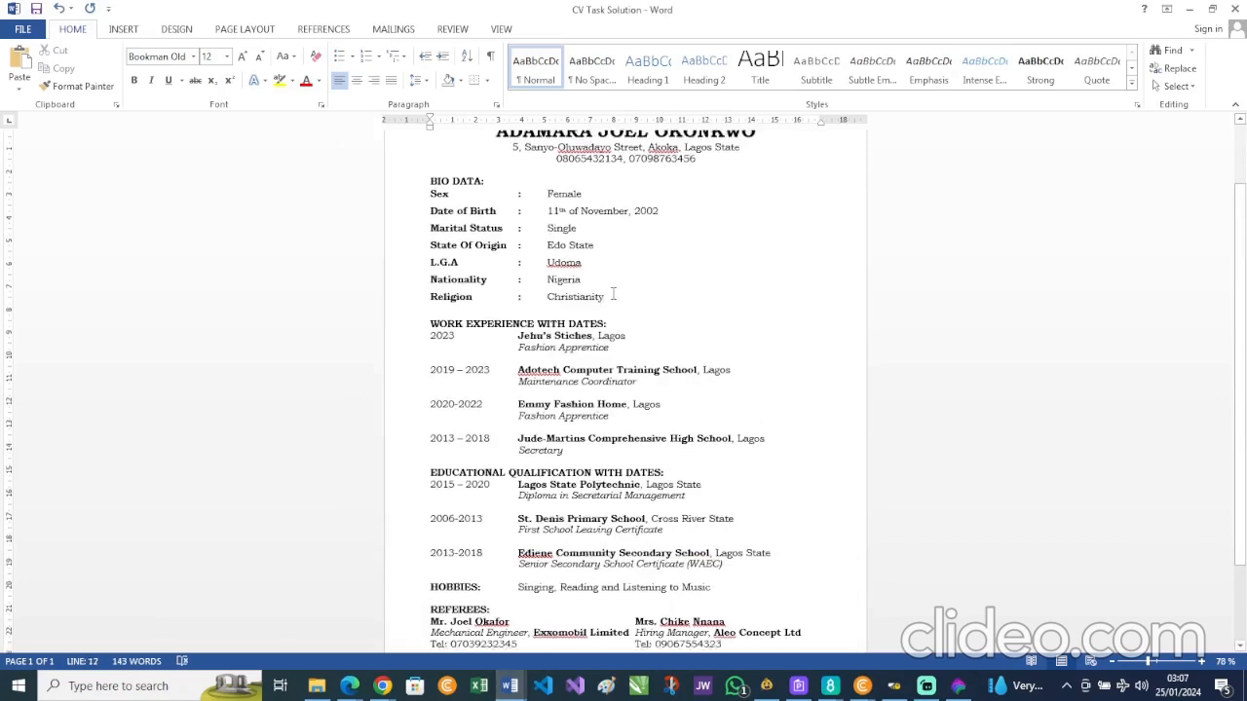
{"action": "scroll", "coordinate": [613, 293], "scroll_direction": "down", "scroll_amount": 2}
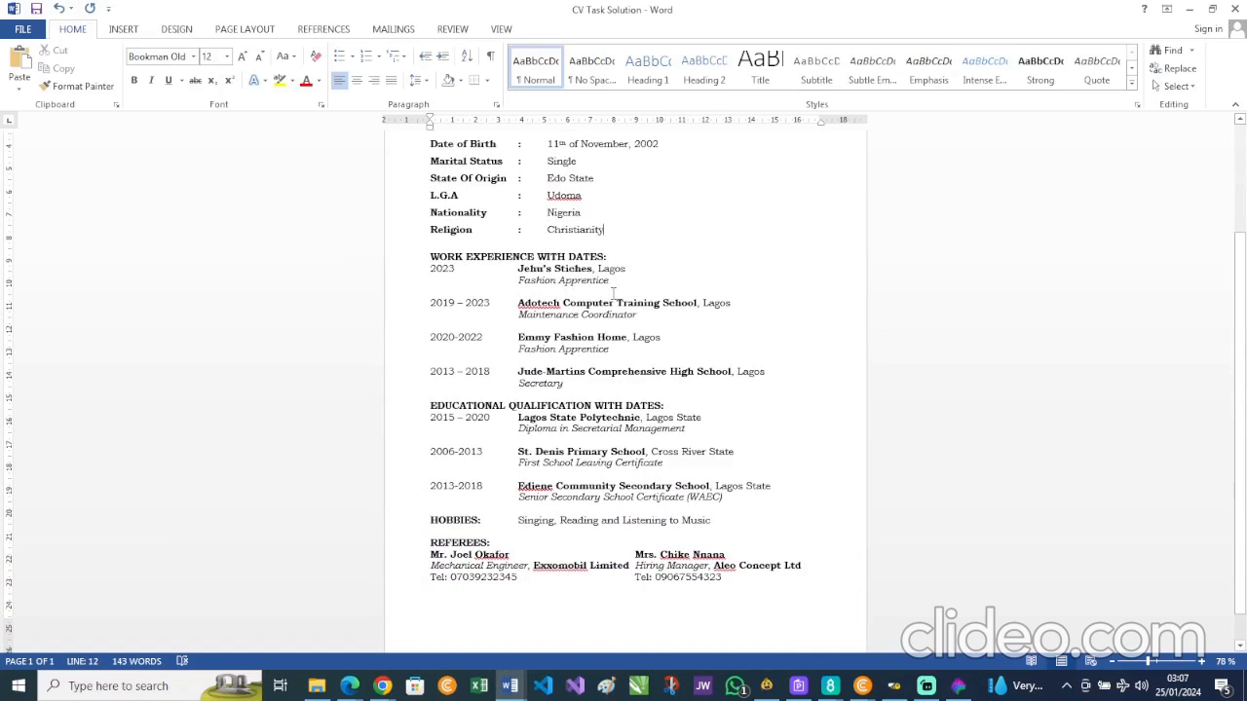
{"action": "scroll", "coordinate": [612, 293], "scroll_direction": "down", "scroll_amount": 1}
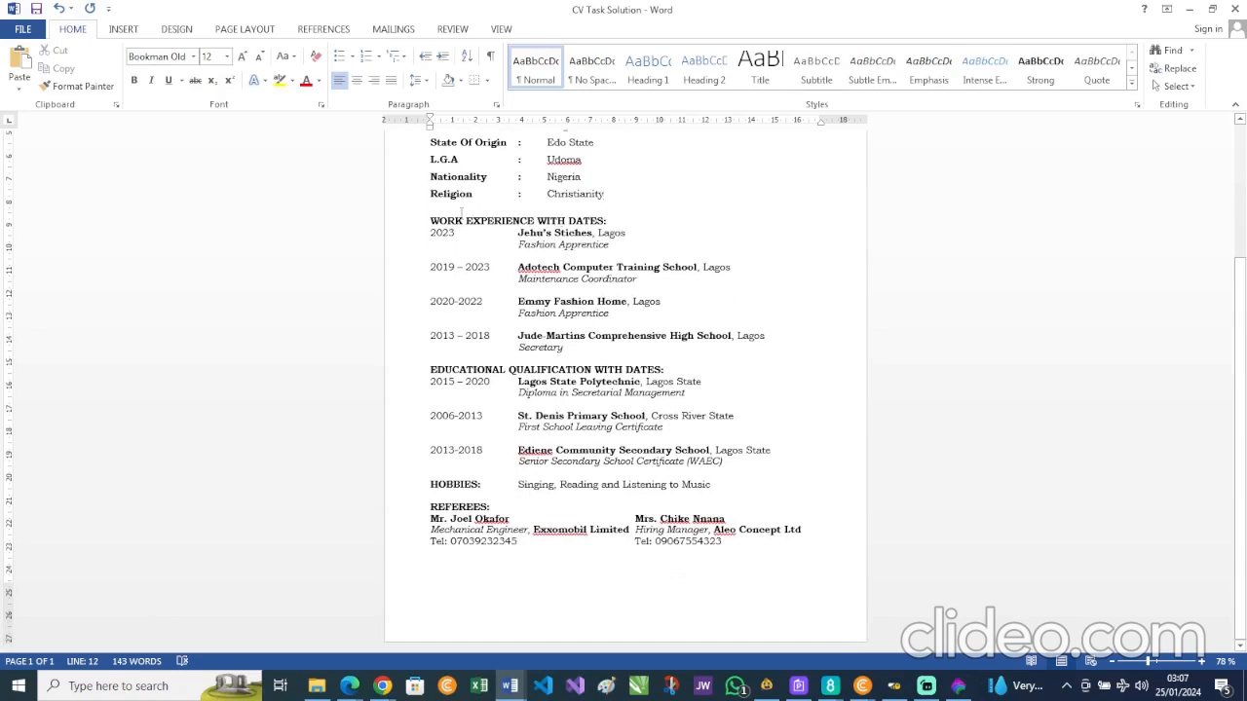
- Set the line spacing to Multiple at 1.15 for everything from the Work Experience heading to the end of the referees
{"action": "left_click_drag", "start_coordinate": [430, 221], "coordinate": [863, 557]}
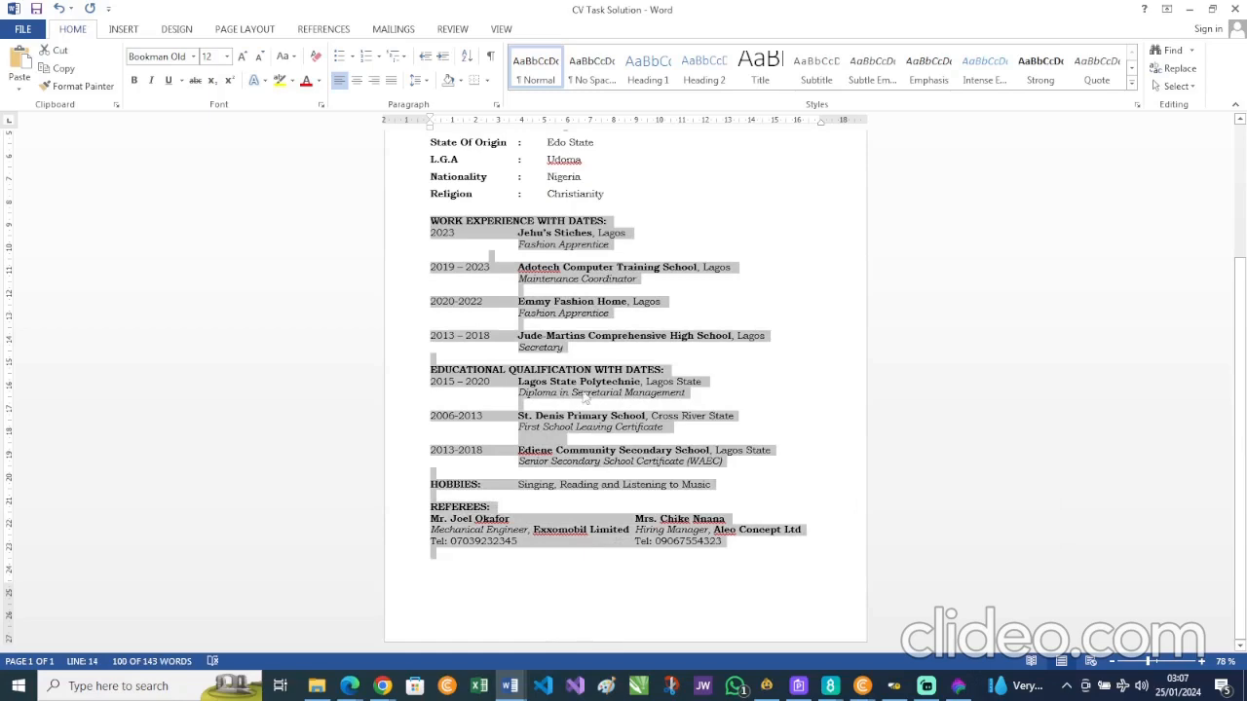
{"action": "left_click", "coordinate": [417, 80]}
{"action": "left_click", "coordinate": [478, 212]}
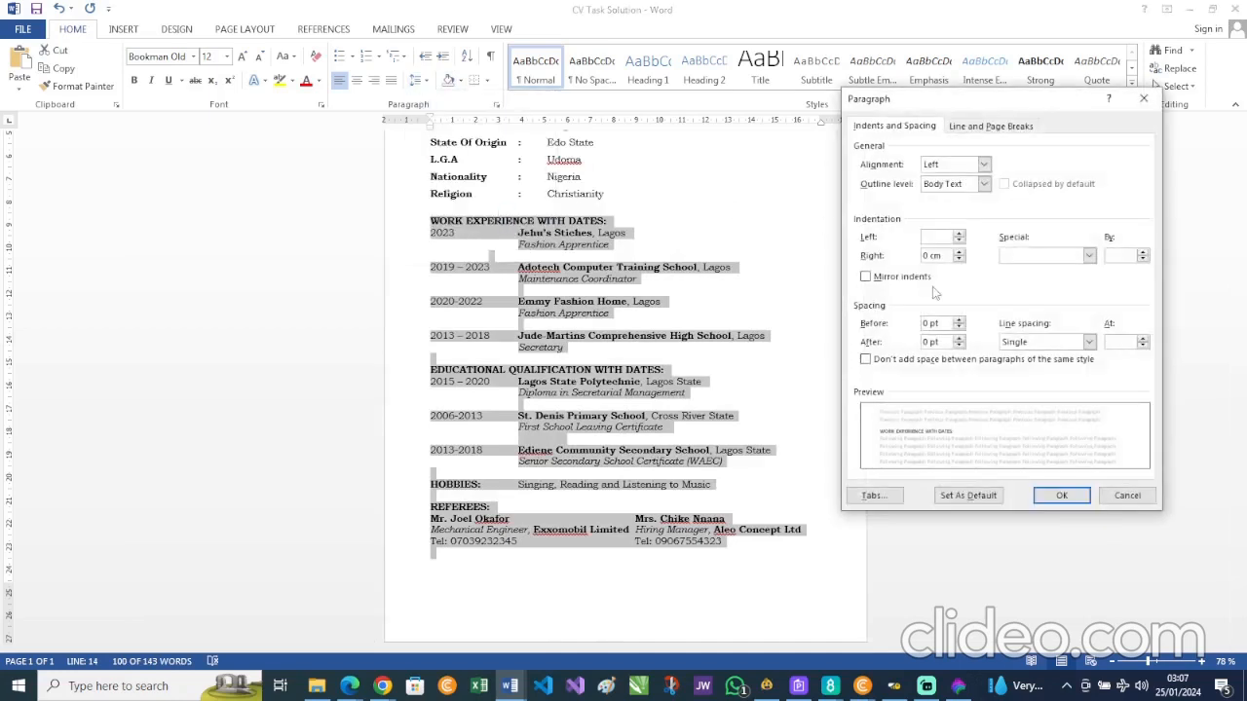
{"action": "left_click", "coordinate": [1088, 342]}
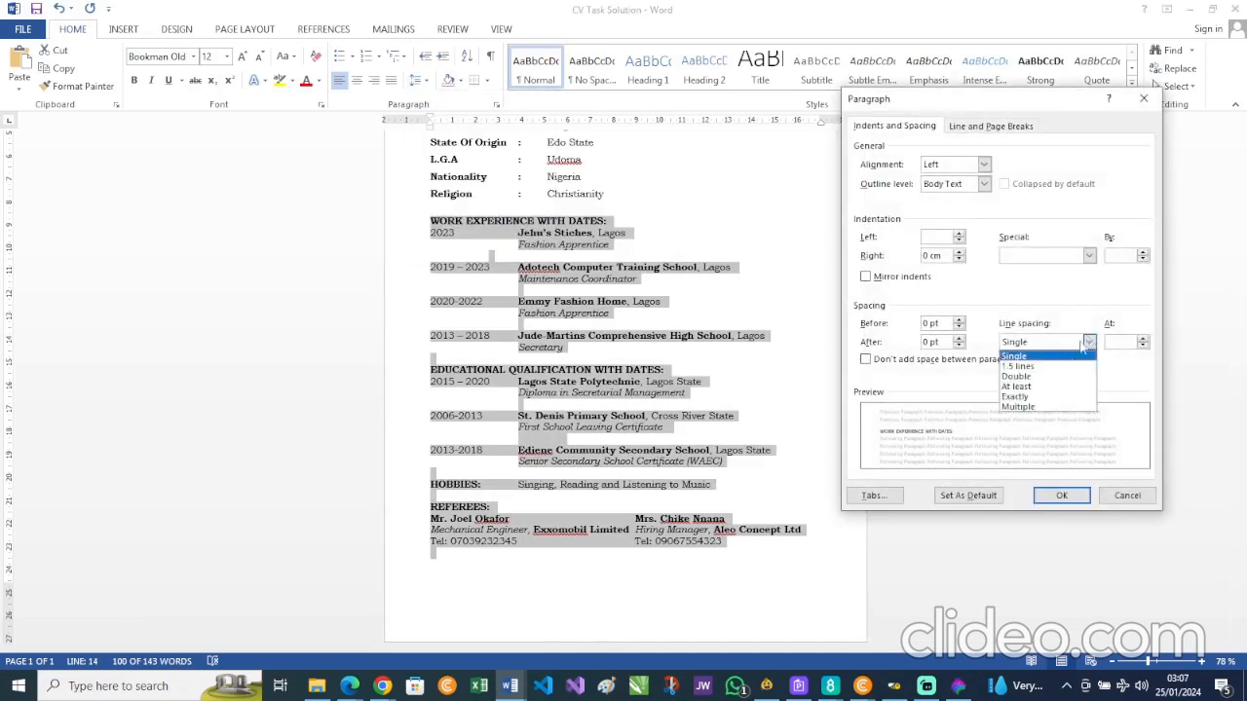
{"action": "left_click", "coordinate": [1021, 407]}
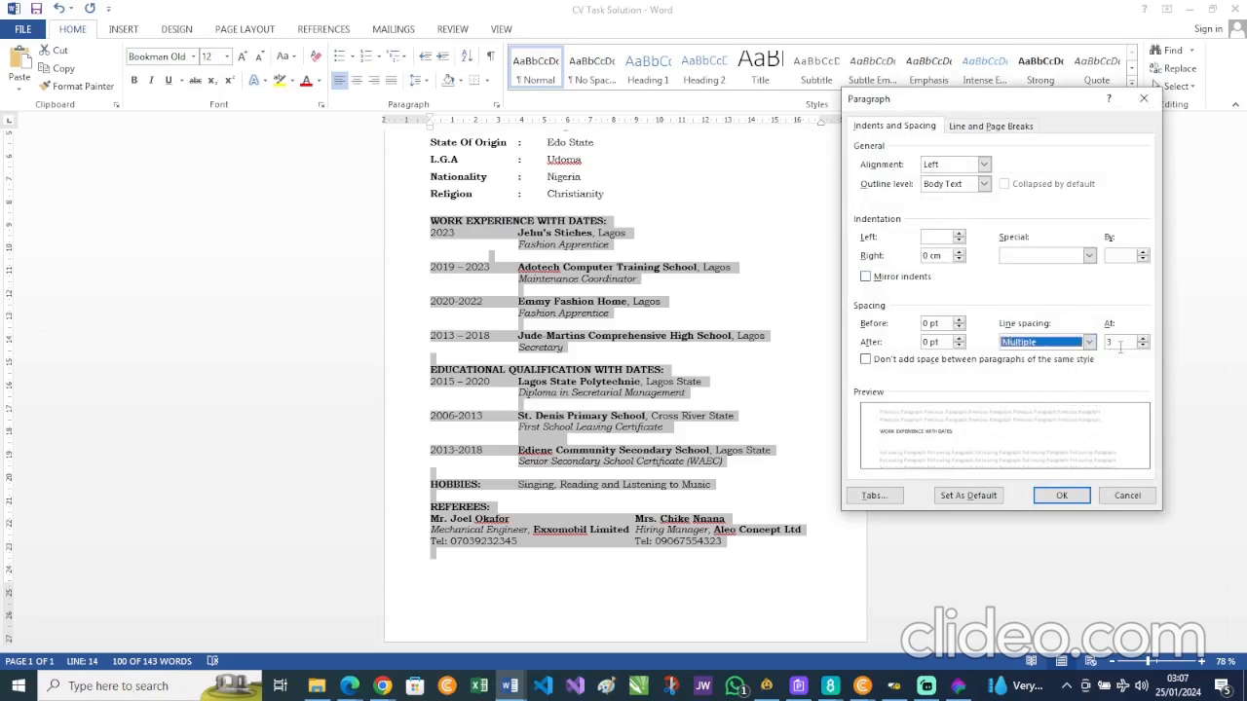
{"action": "left_click", "coordinate": [1121, 345]}
{"action": "key", "text": "BackSpace"}
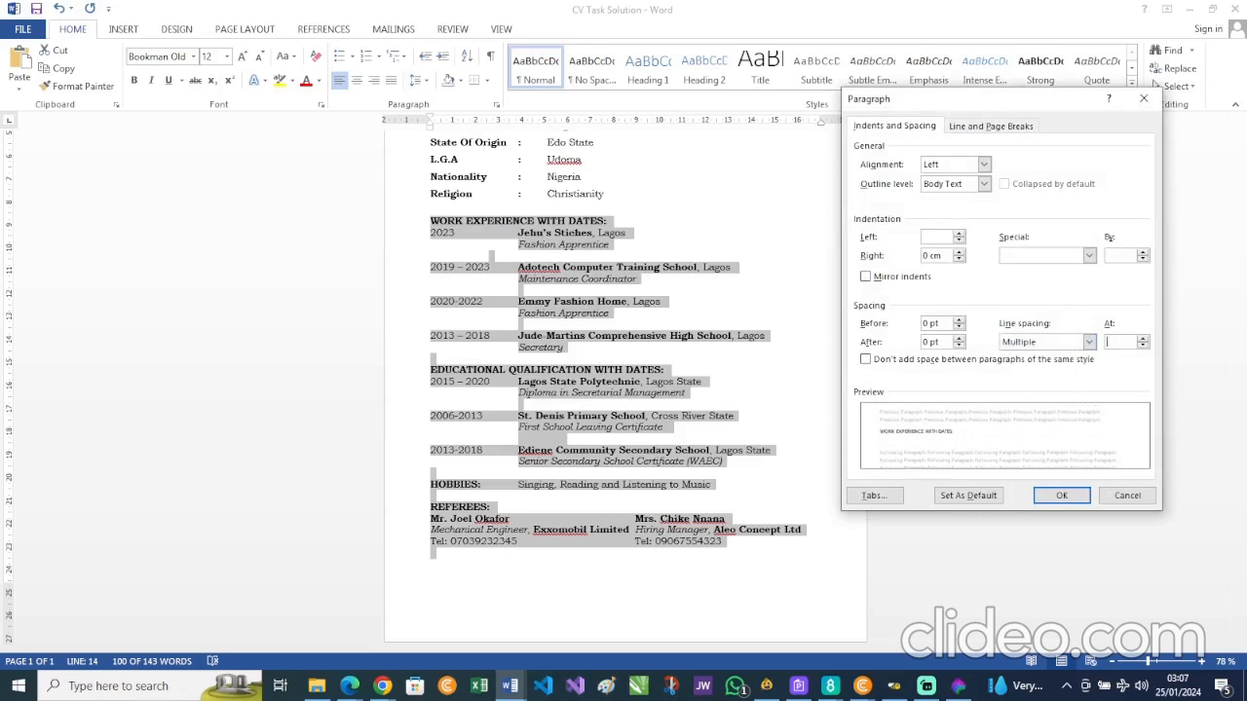
{"action": "type", "text": "1.15"}
{"action": "left_click", "coordinate": [1047, 493]}
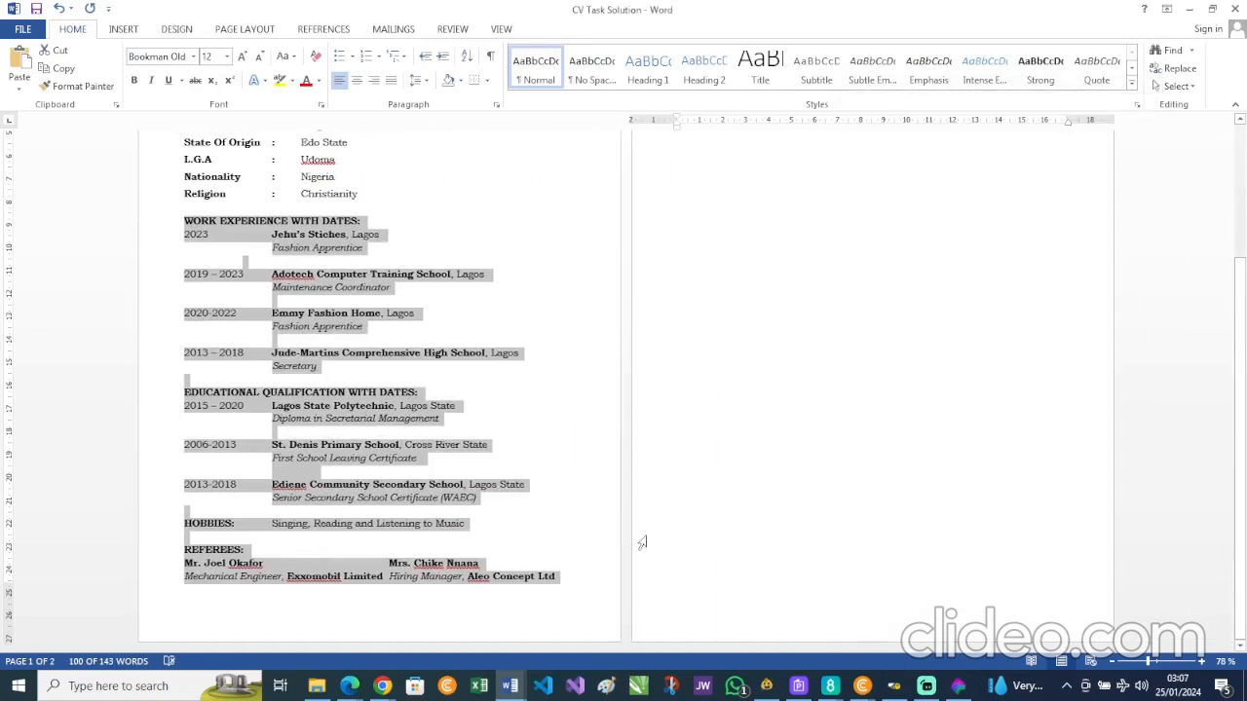
- Try removing the paragraph break between the second referee's company name and the telephone line
{"action": "left_click", "coordinate": [434, 595]}
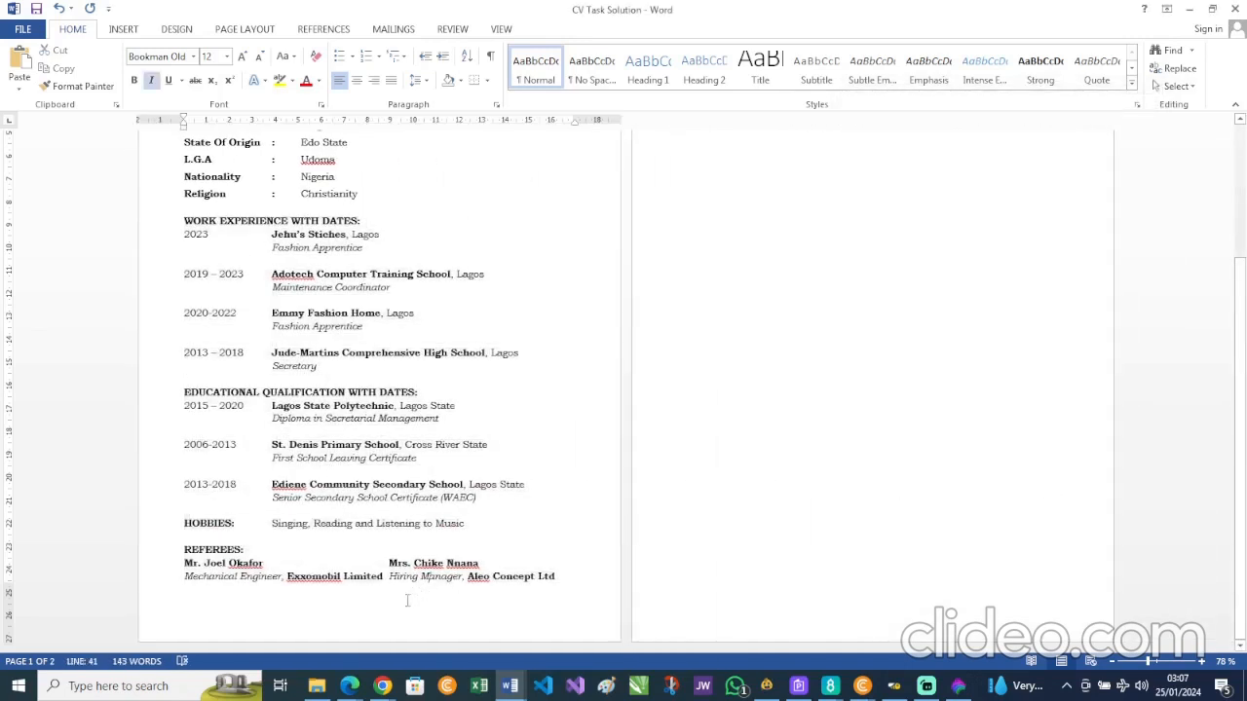
{"action": "left_click", "coordinate": [563, 574]}
{"action": "key", "text": "Delete"}
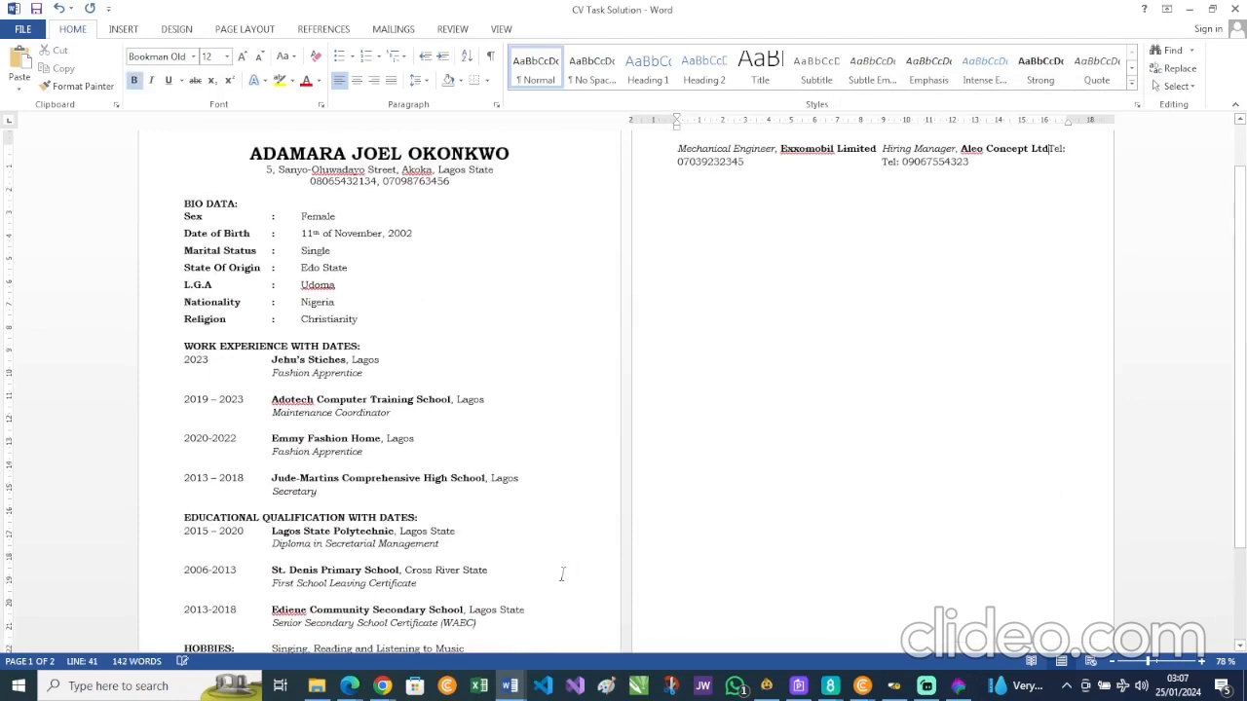
{"action": "scroll", "coordinate": [561, 575], "scroll_direction": "down", "scroll_amount": 3}
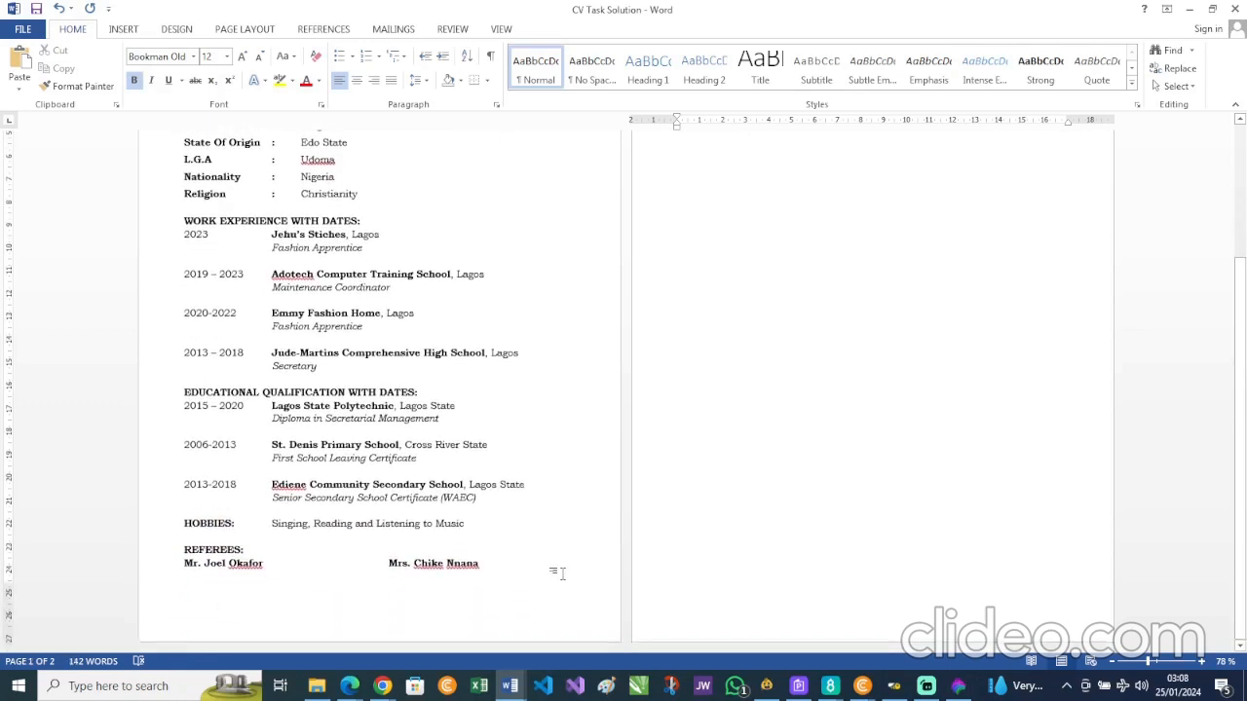
{"action": "left_click", "coordinate": [561, 573]}
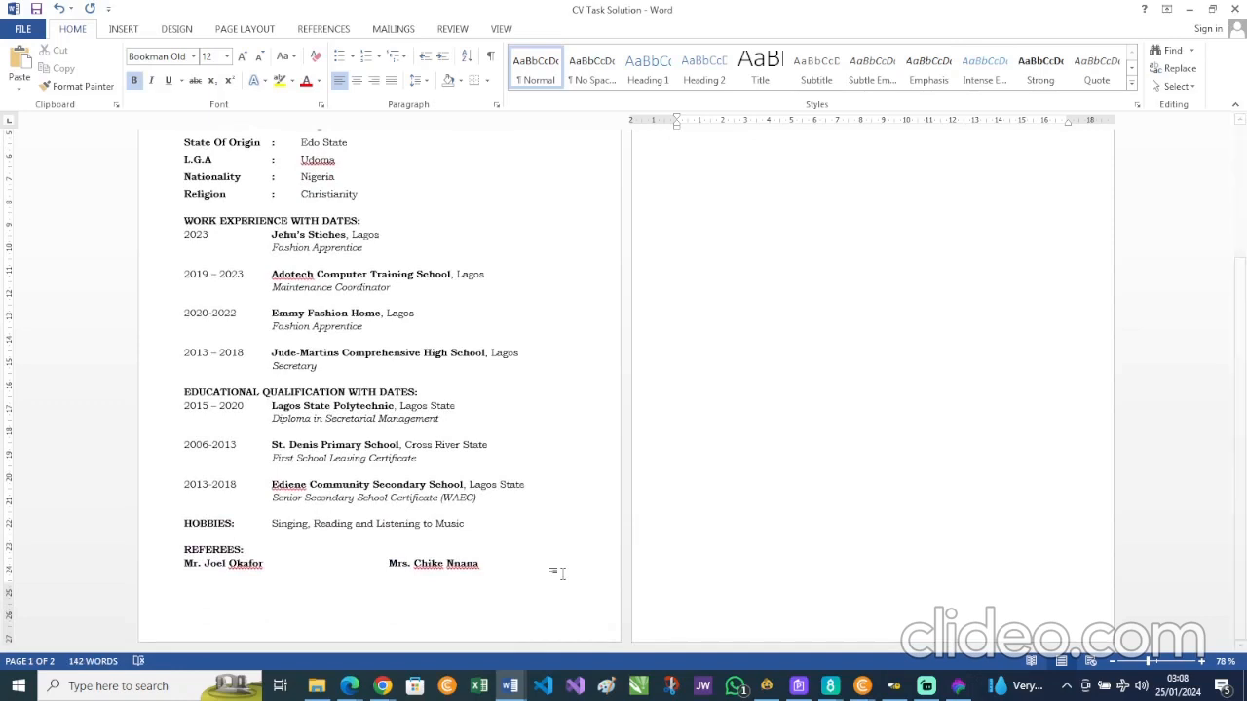
{"action": "scroll", "coordinate": [563, 573], "scroll_direction": "up", "scroll_amount": 1}
{"action": "scroll", "coordinate": [562, 574], "scroll_direction": "down", "scroll_amount": 1}
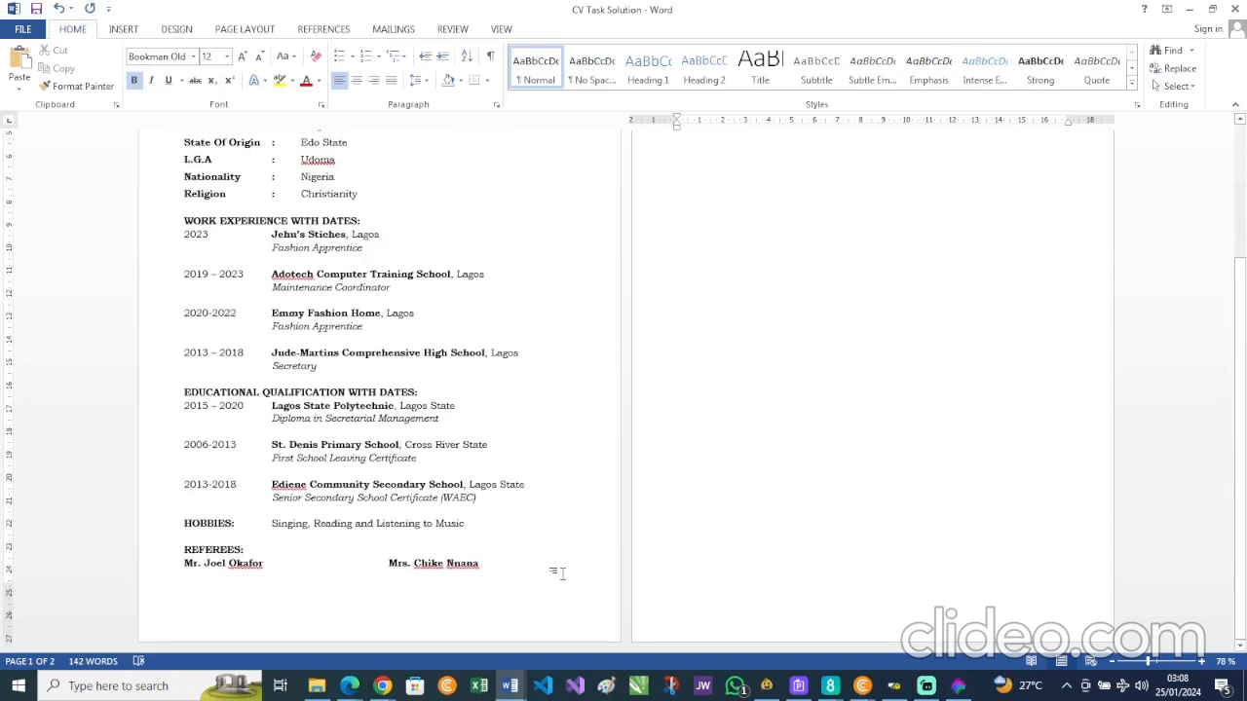
- Reduce the font size of the whole CV by one step, giving 11 pt body text
{"action": "left_click", "coordinate": [274, 257]}
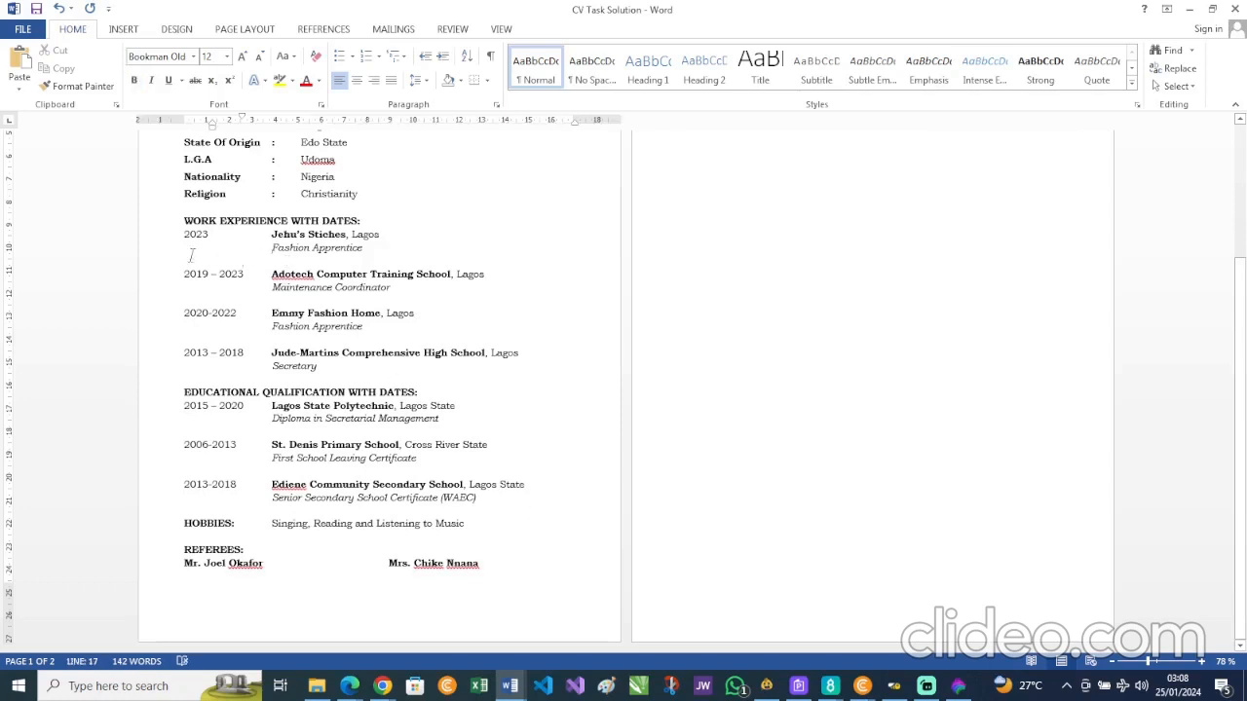
{"action": "key", "text": "Up"}
{"action": "scroll", "coordinate": [192, 255], "scroll_direction": "up", "scroll_amount": 4}
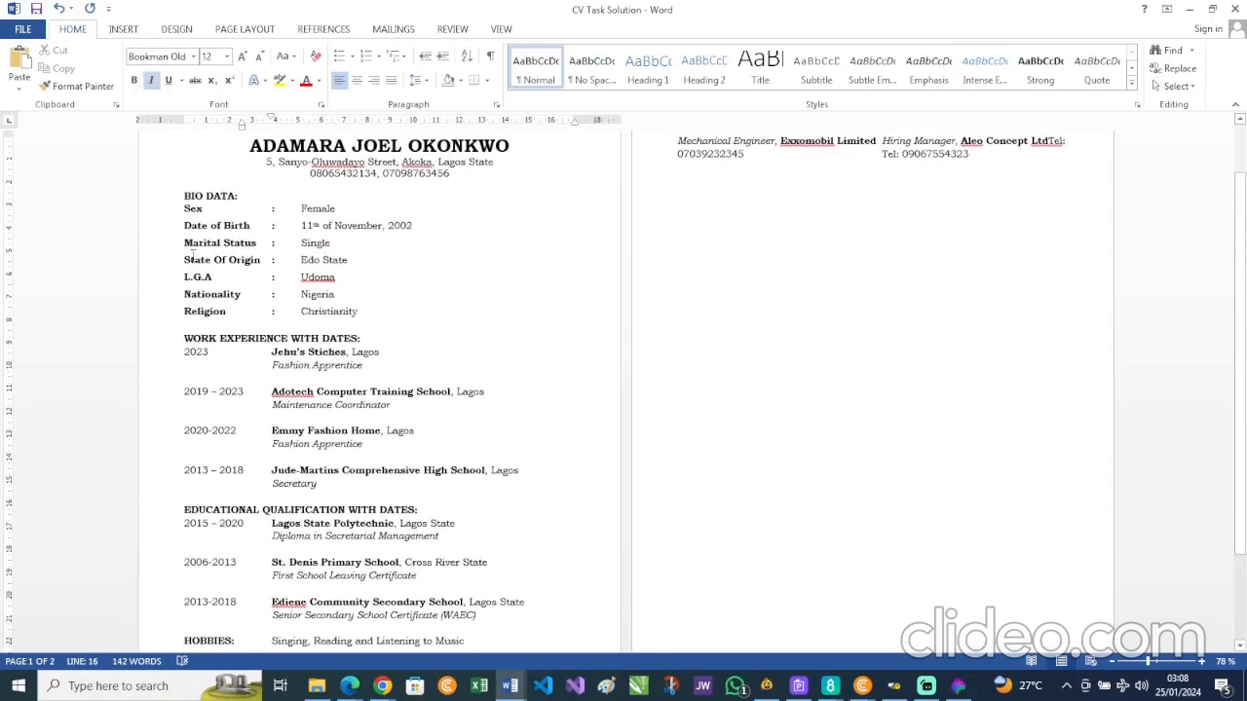
{"action": "scroll", "coordinate": [192, 255], "scroll_direction": "down", "scroll_amount": 1}
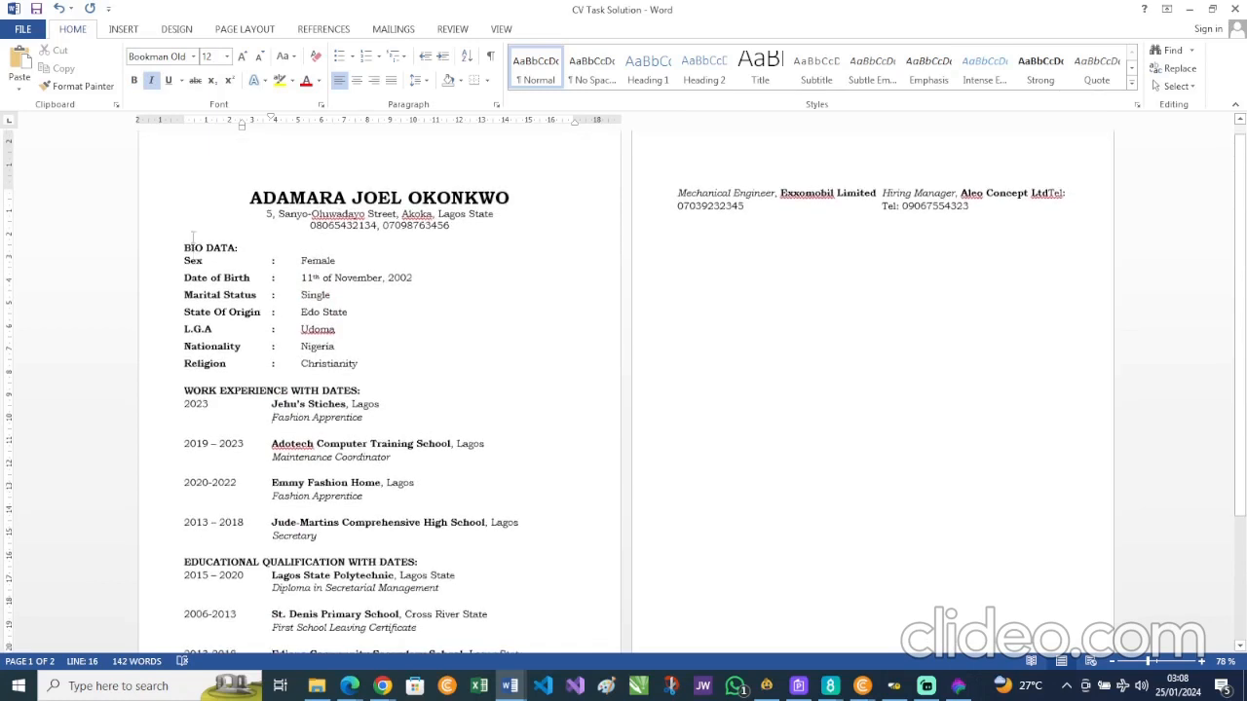
{"action": "left_click_drag", "start_coordinate": [251, 198], "coordinate": [979, 211]}
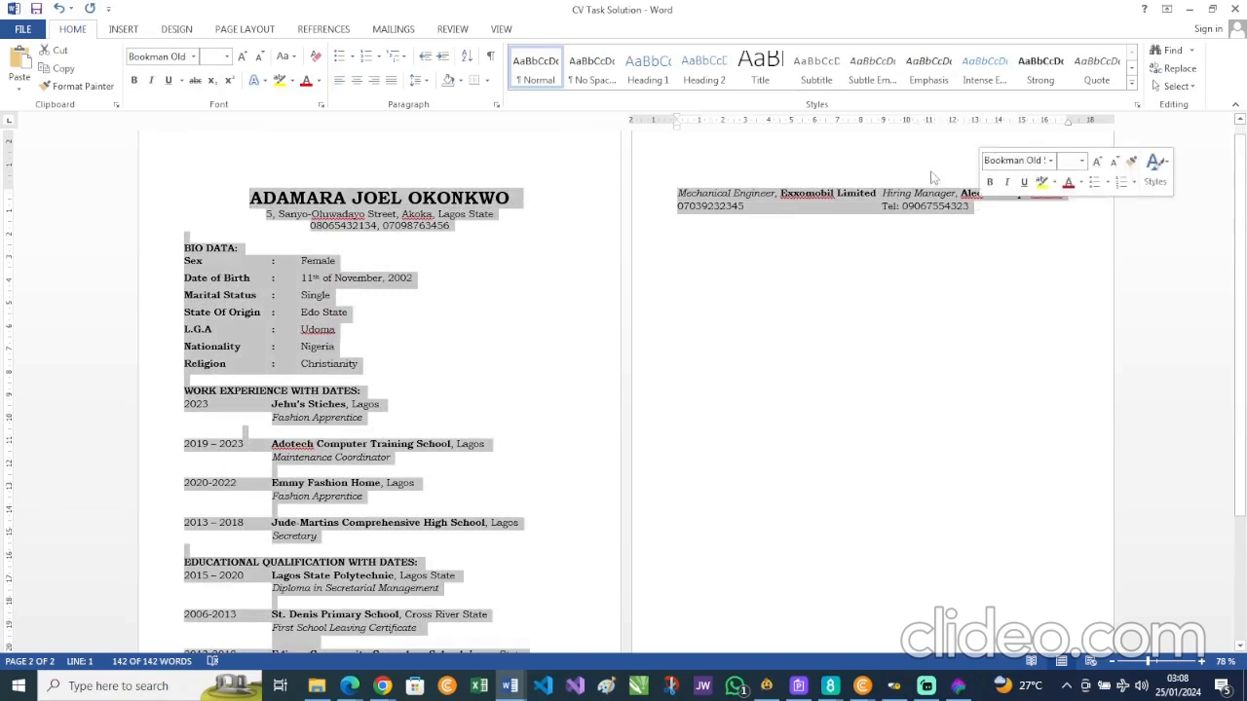
{"action": "left_click", "coordinate": [261, 56]}
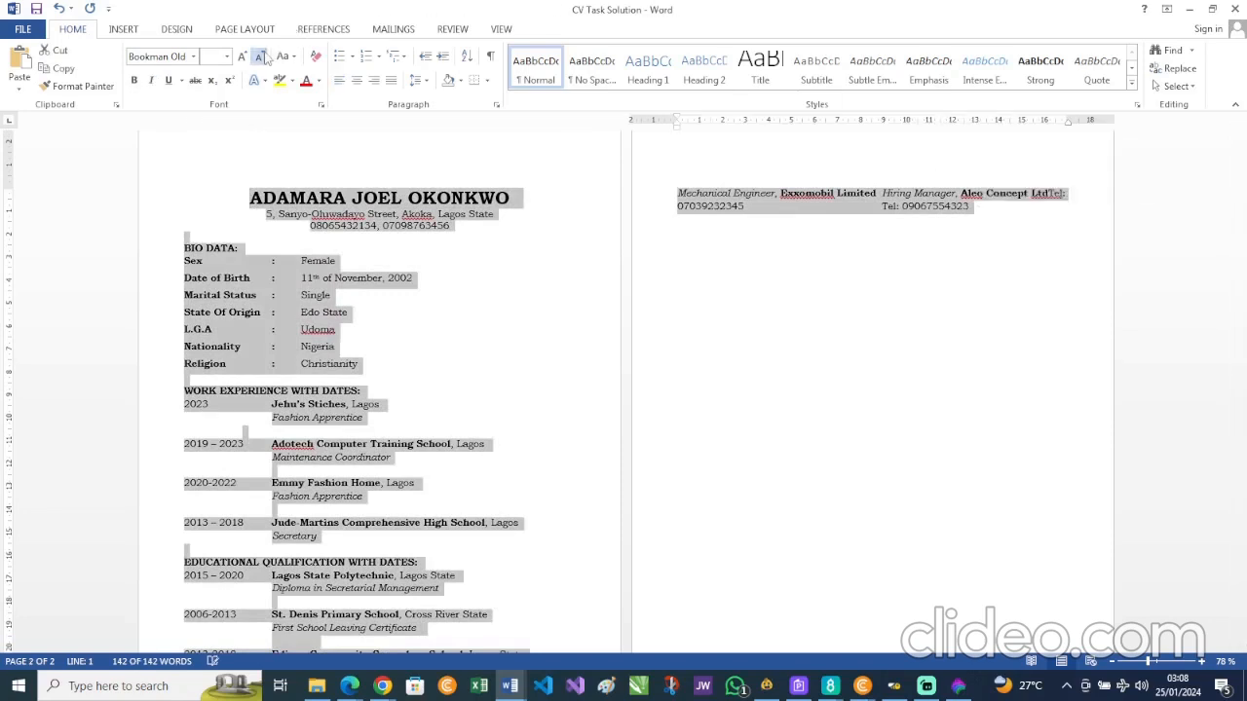
{"action": "left_click", "coordinate": [665, 348]}
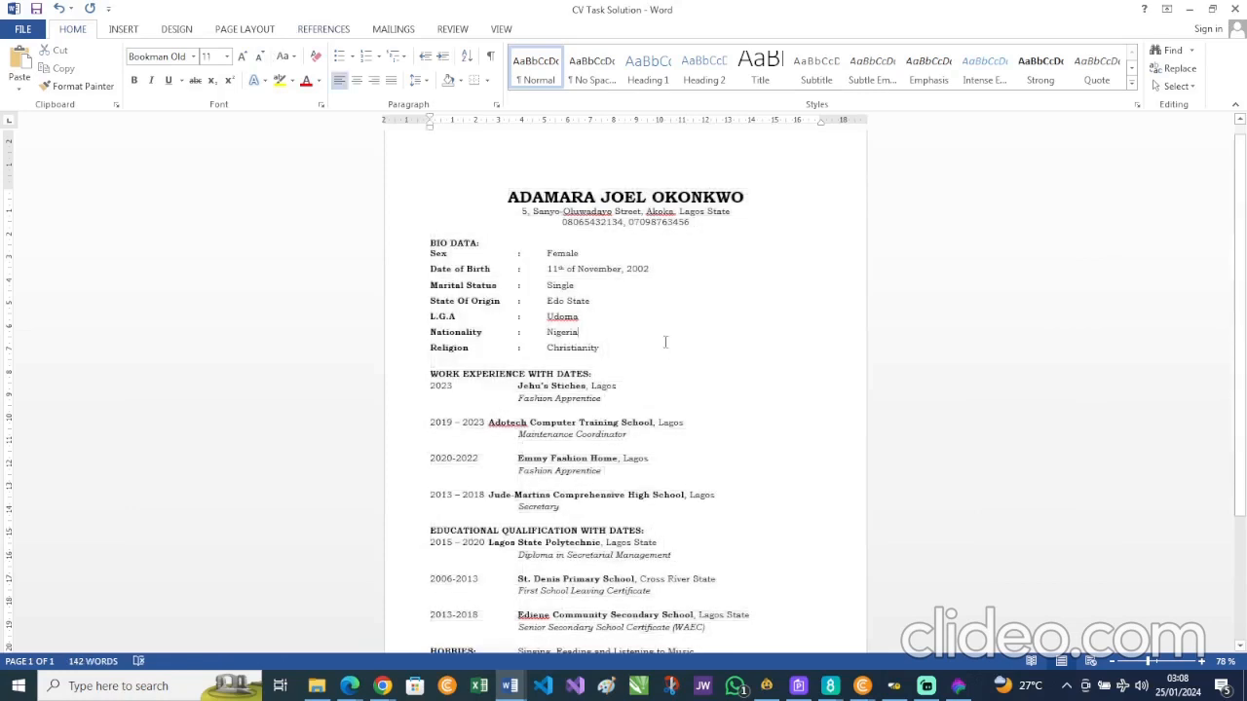
{"action": "scroll", "coordinate": [664, 345], "scroll_direction": "down", "scroll_amount": 3}
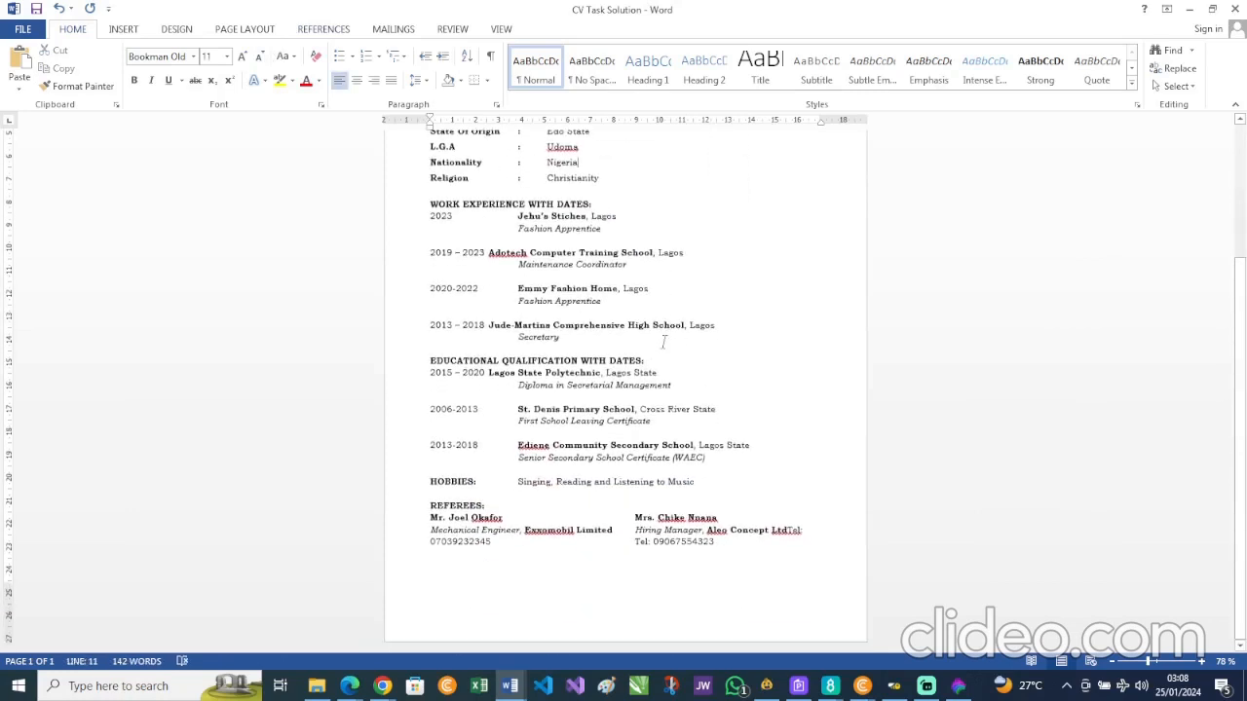
{"action": "left_click", "coordinate": [535, 535]}
{"action": "left_click", "coordinate": [532, 552]}
{"action": "left_click", "coordinate": [532, 277]}
{"action": "left_click", "coordinate": [528, 290]}
{"action": "left_click_drag", "start_coordinate": [430, 222], "coordinate": [642, 338]}
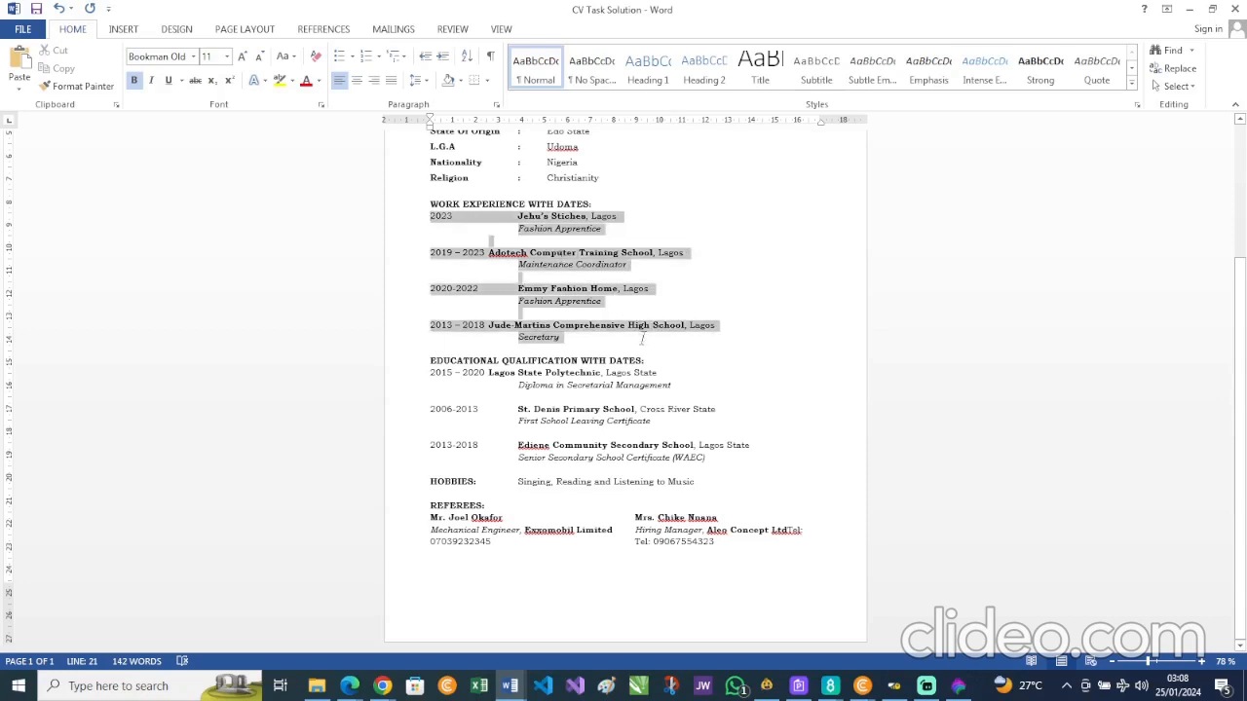
{"action": "left_click", "coordinate": [429, 82]}
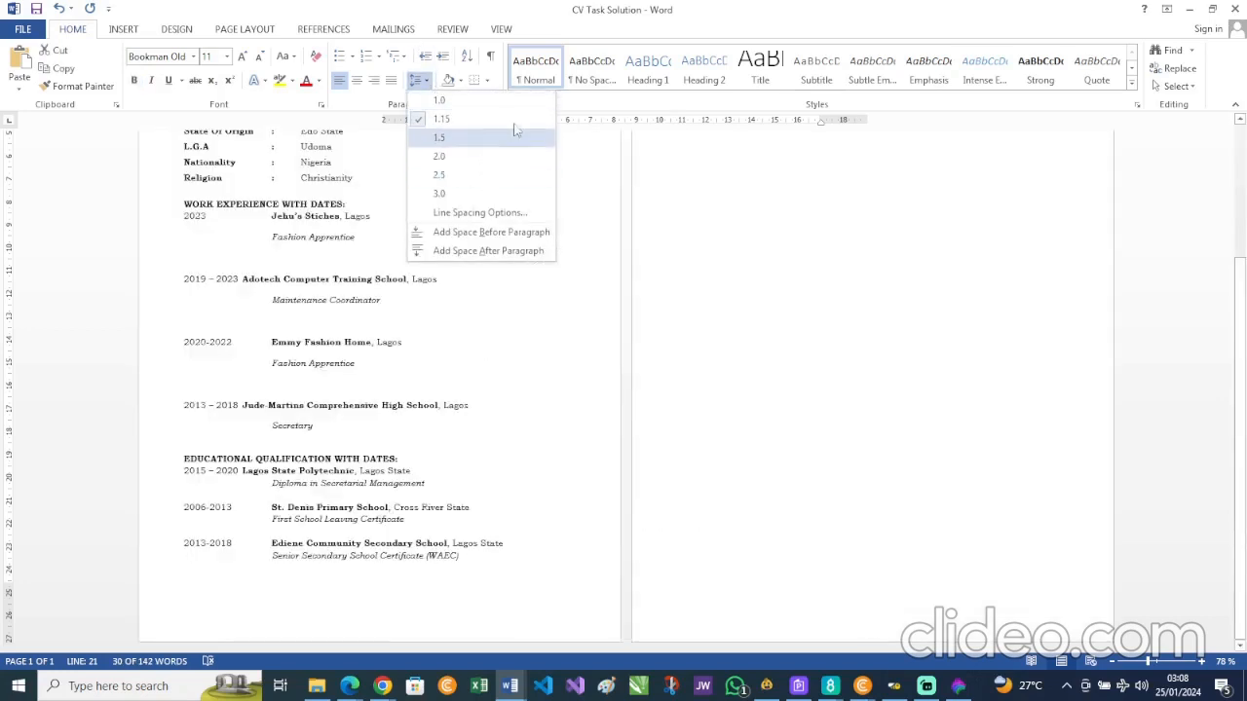
{"action": "left_click", "coordinate": [616, 181]}
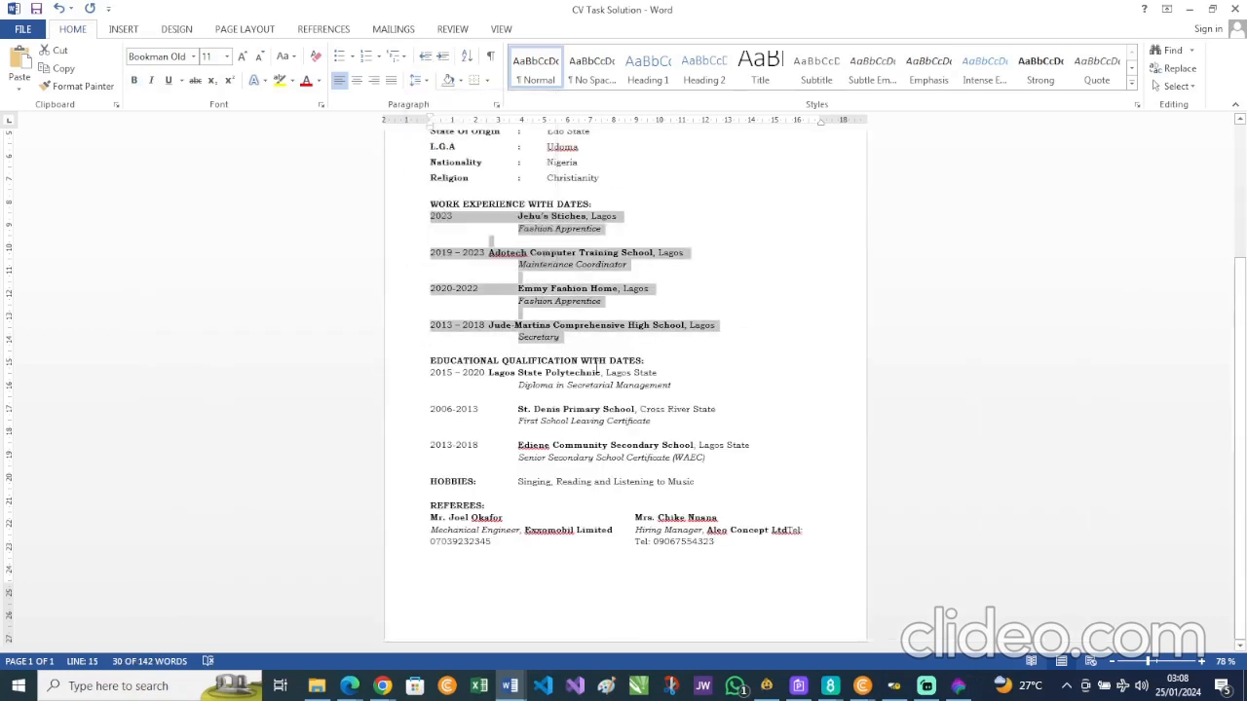
- Insert a tab before Lagos State Polytechnic to align it with the other institution names
{"action": "left_click", "coordinate": [489, 373]}
{"action": "key", "text": "Tab"}
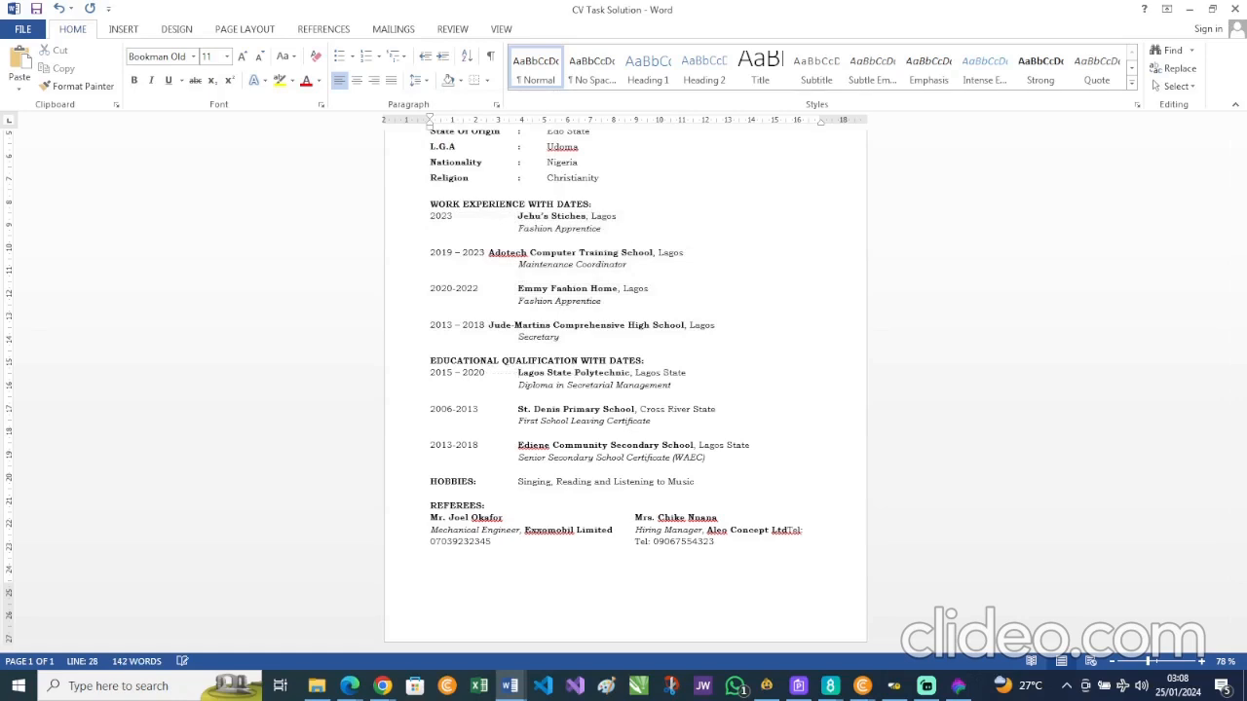
{"action": "scroll", "coordinate": [579, 247], "scroll_direction": "up", "scroll_amount": 1}
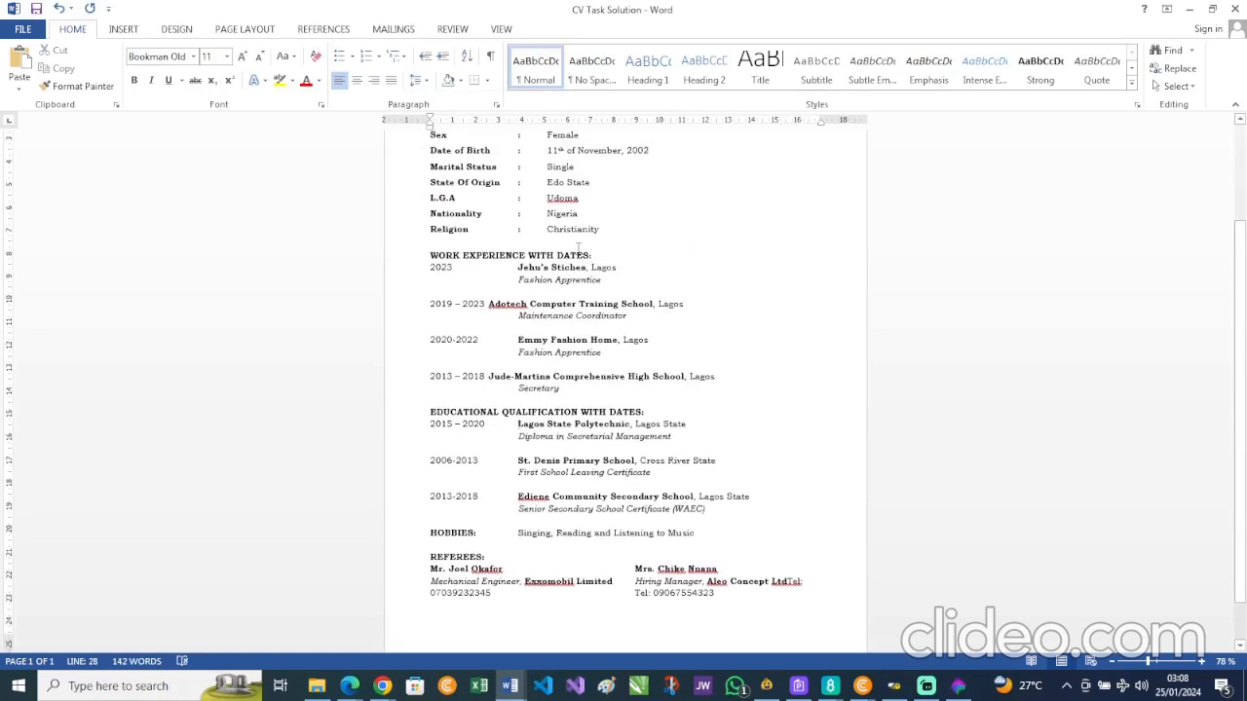
{"action": "scroll", "coordinate": [579, 247], "scroll_direction": "down", "scroll_amount": 1}
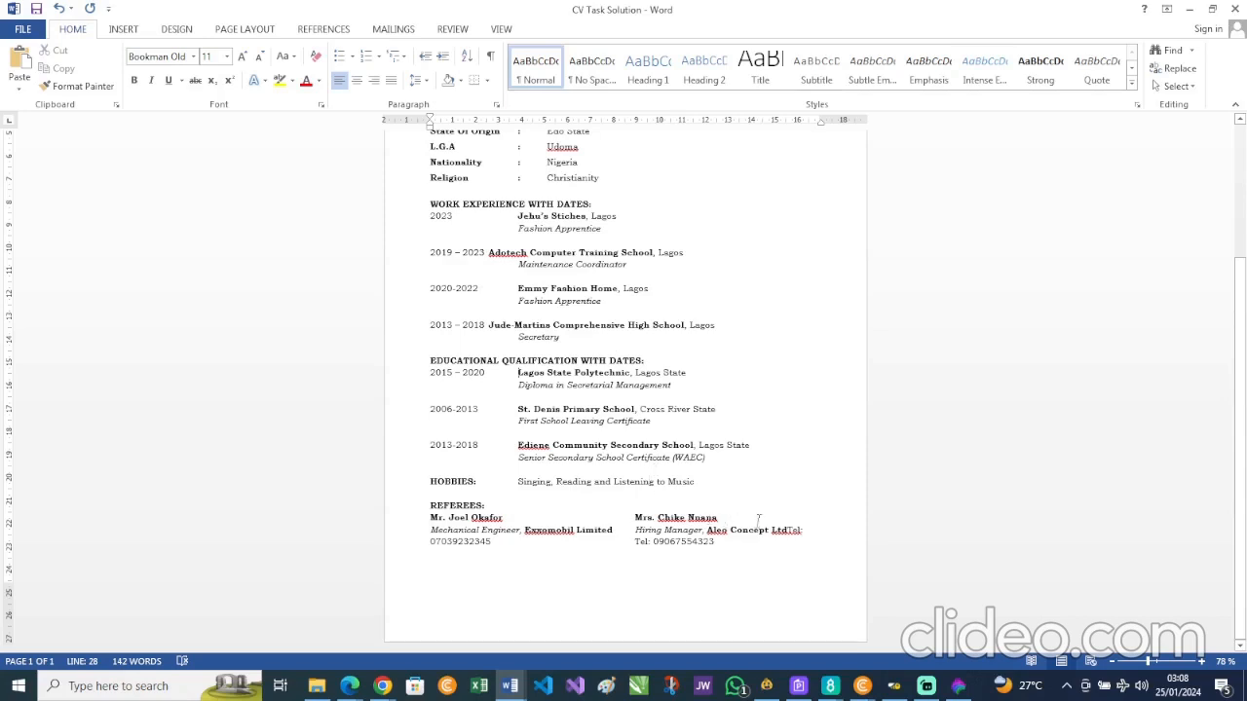
- Put the referees' telephone numbers back on their own line and indent the second referee's three lines by one more tab stop
{"action": "left_click", "coordinate": [787, 530]}
{"action": "key", "text": "Return"}
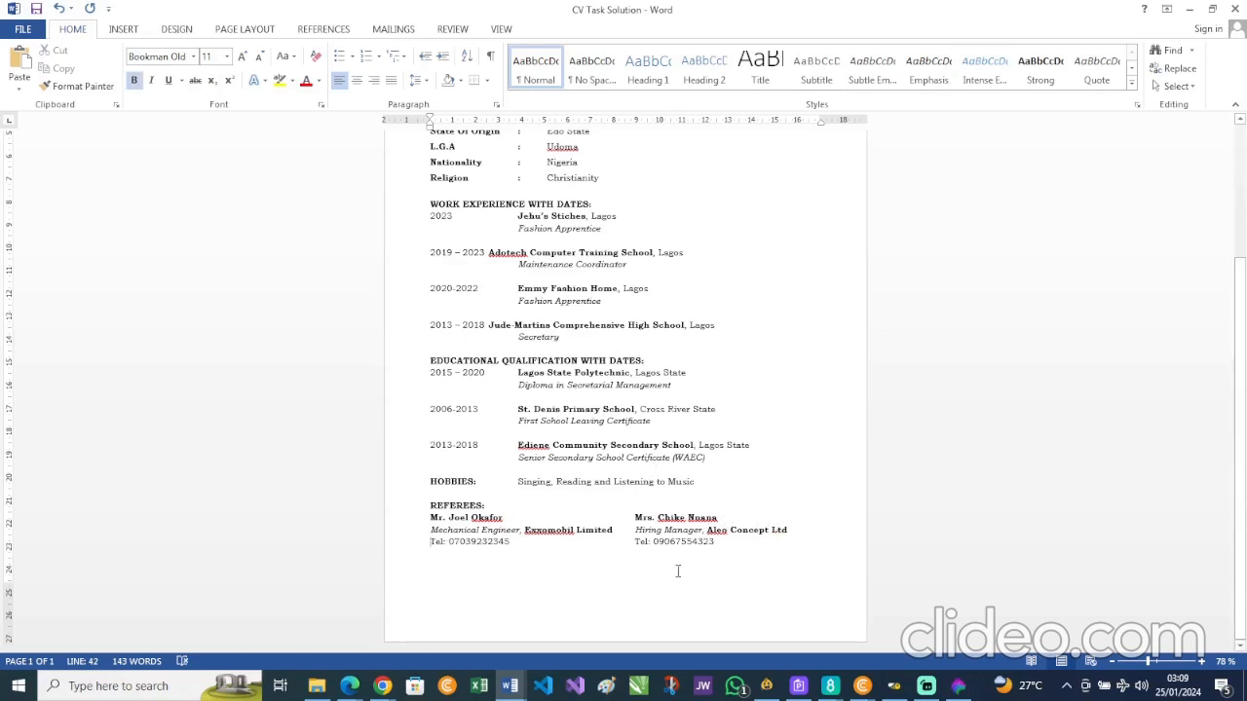
{"action": "left_click", "coordinate": [634, 530]}
{"action": "key", "text": "Tab"}
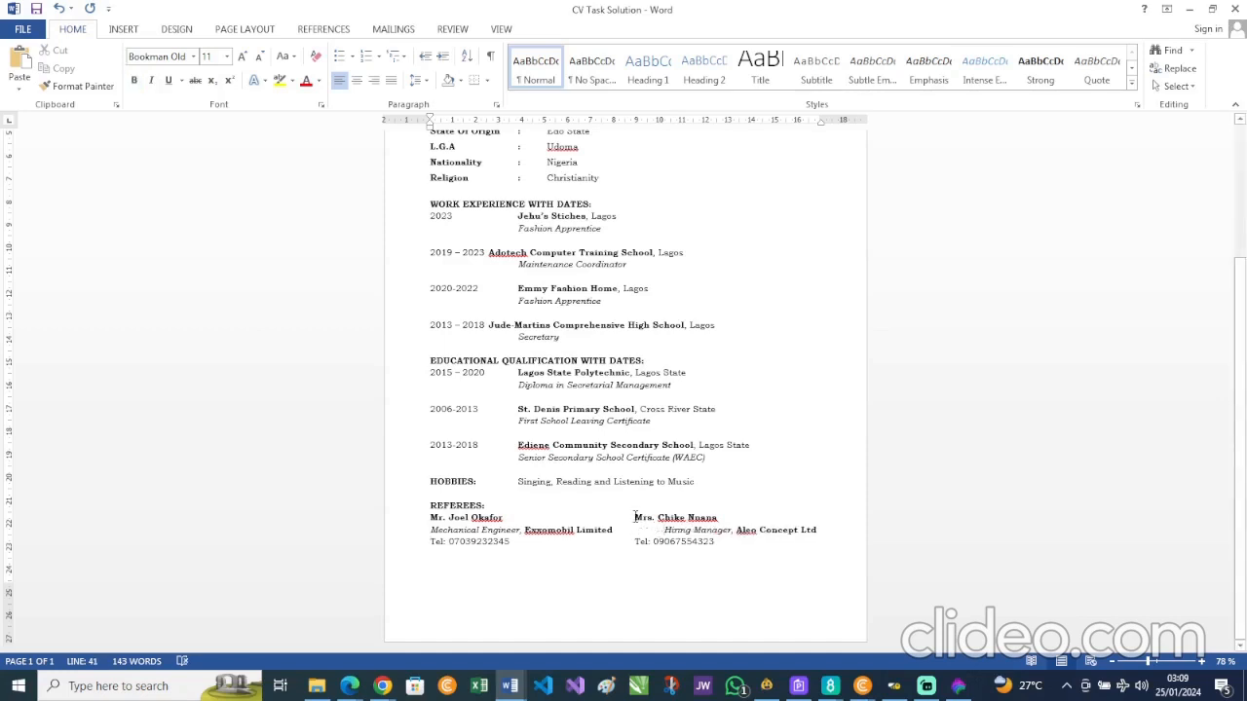
{"action": "left_click", "coordinate": [635, 517]}
{"action": "key", "text": "Tab"}
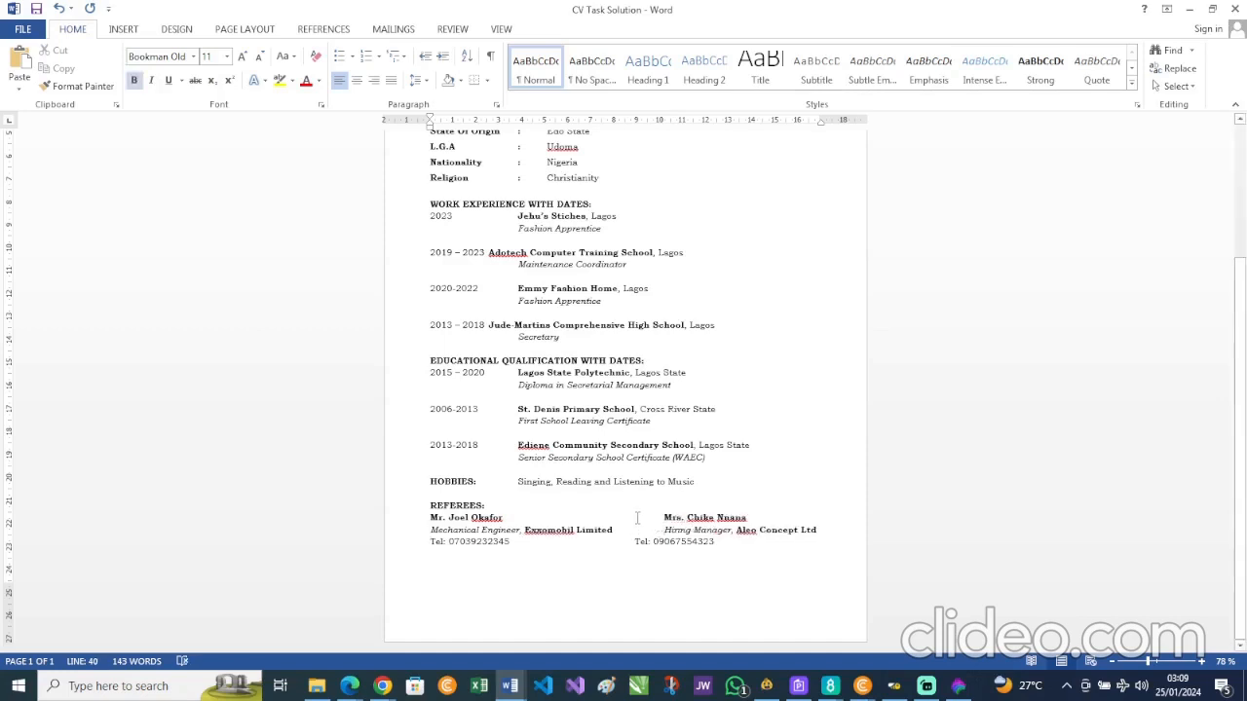
{"action": "left_click", "coordinate": [638, 542]}
{"action": "key", "text": "Tab"}
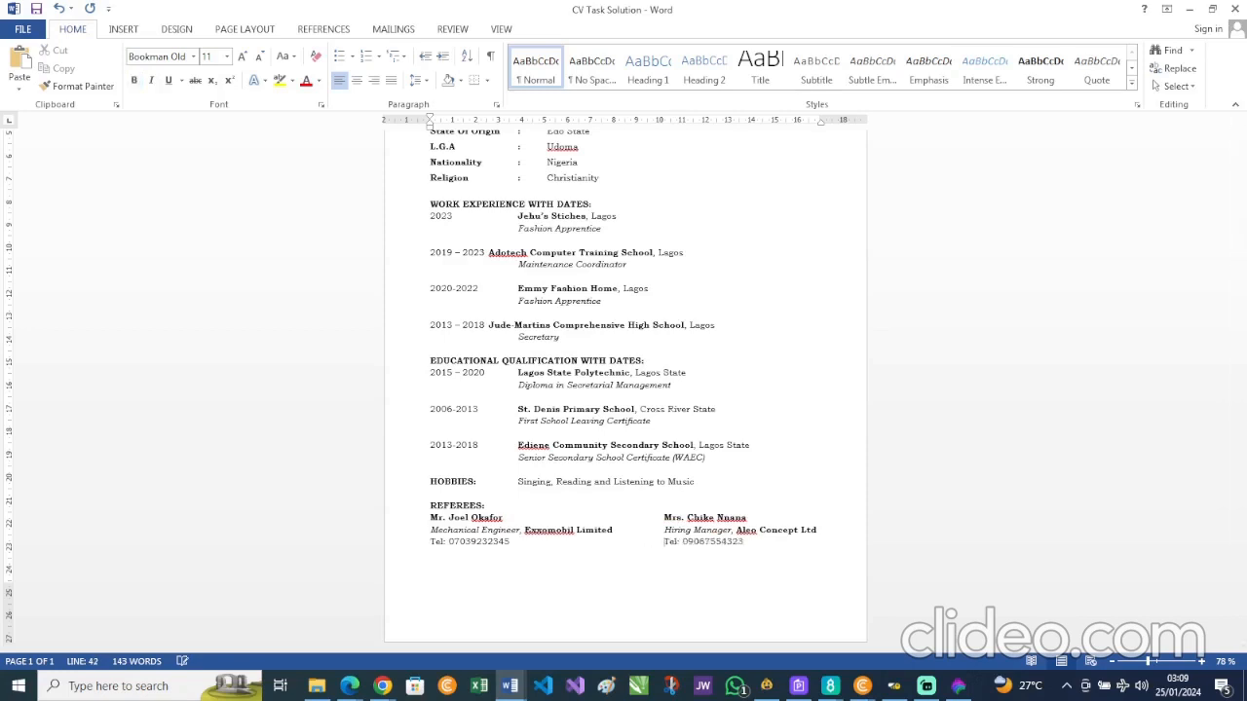
- Insert a tab before Adotech Computer Training School and Jude-Martins Comprehensive High School to align them with the other employers
{"action": "scroll", "coordinate": [625, 389], "scroll_direction": "up", "scroll_amount": 4}
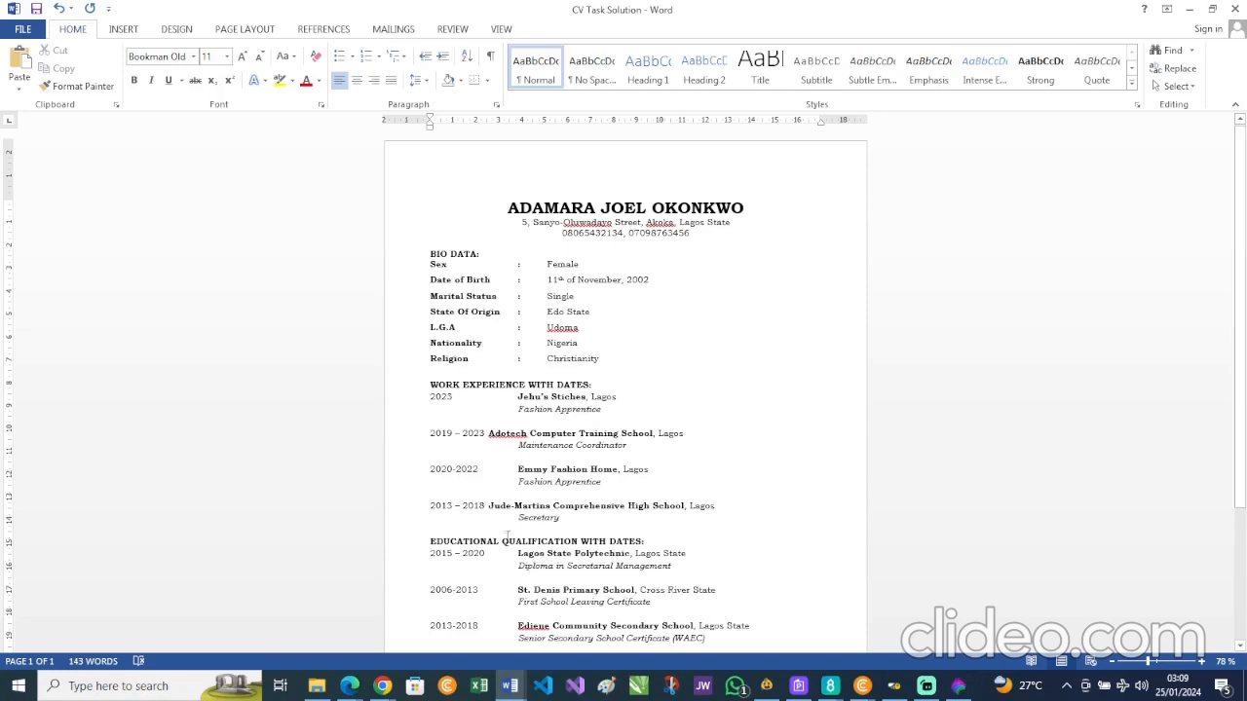
{"action": "left_click", "coordinate": [489, 433]}
{"action": "key", "text": "Tab"}
{"action": "scroll", "coordinate": [476, 455], "scroll_direction": "down", "scroll_amount": 3}
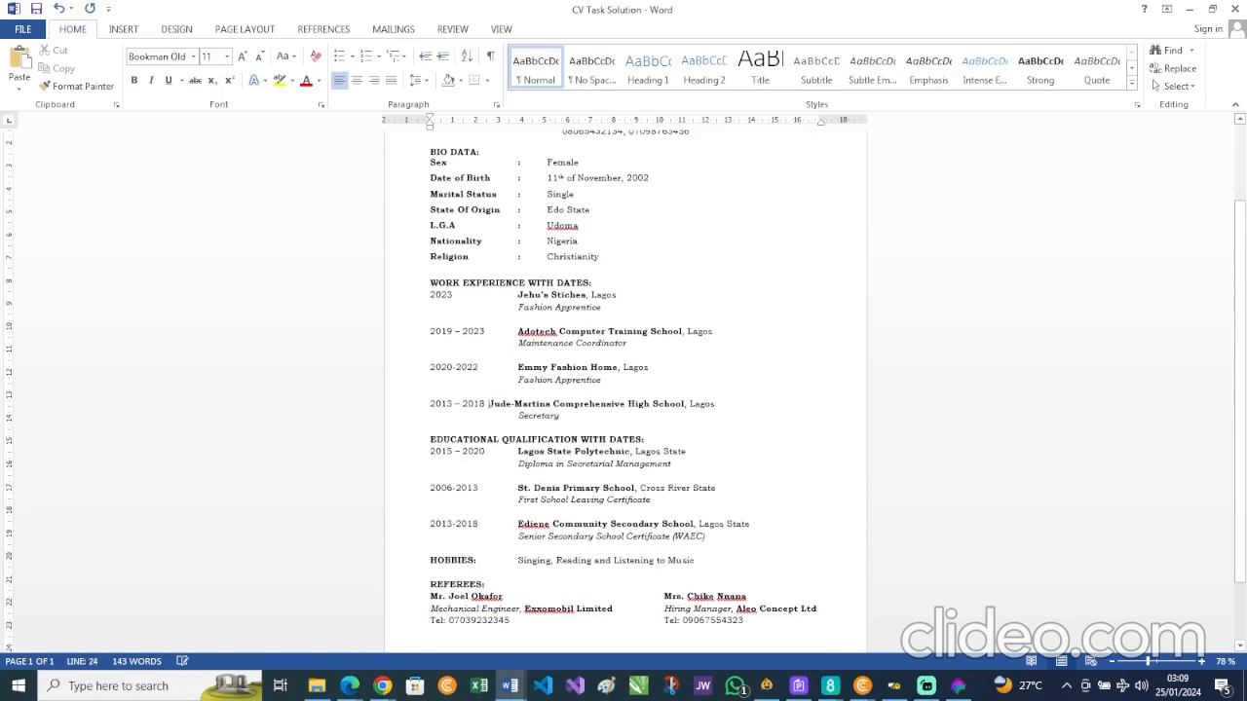
{"action": "key", "text": "Tab"}
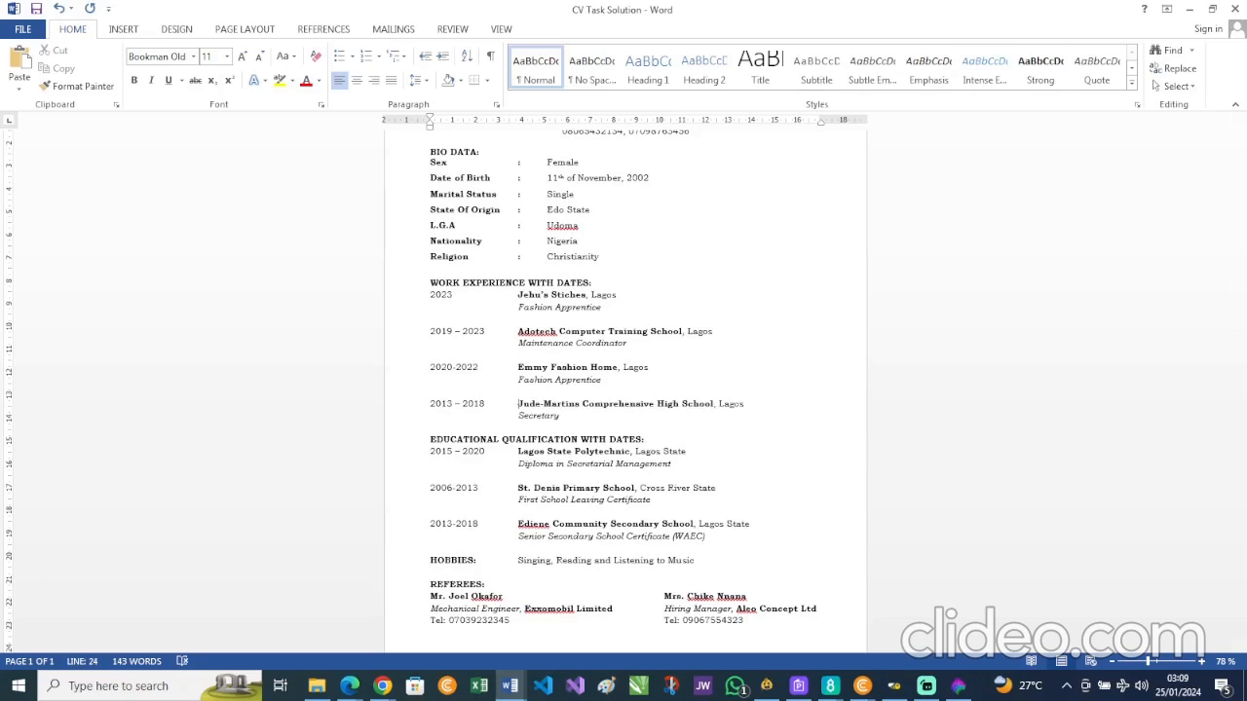
- Look over the upper part of the CV, then switch to LYNX Whiteboard to show the closing slide
{"action": "scroll", "coordinate": [625, 389], "scroll_direction": "up", "scroll_amount": 2}
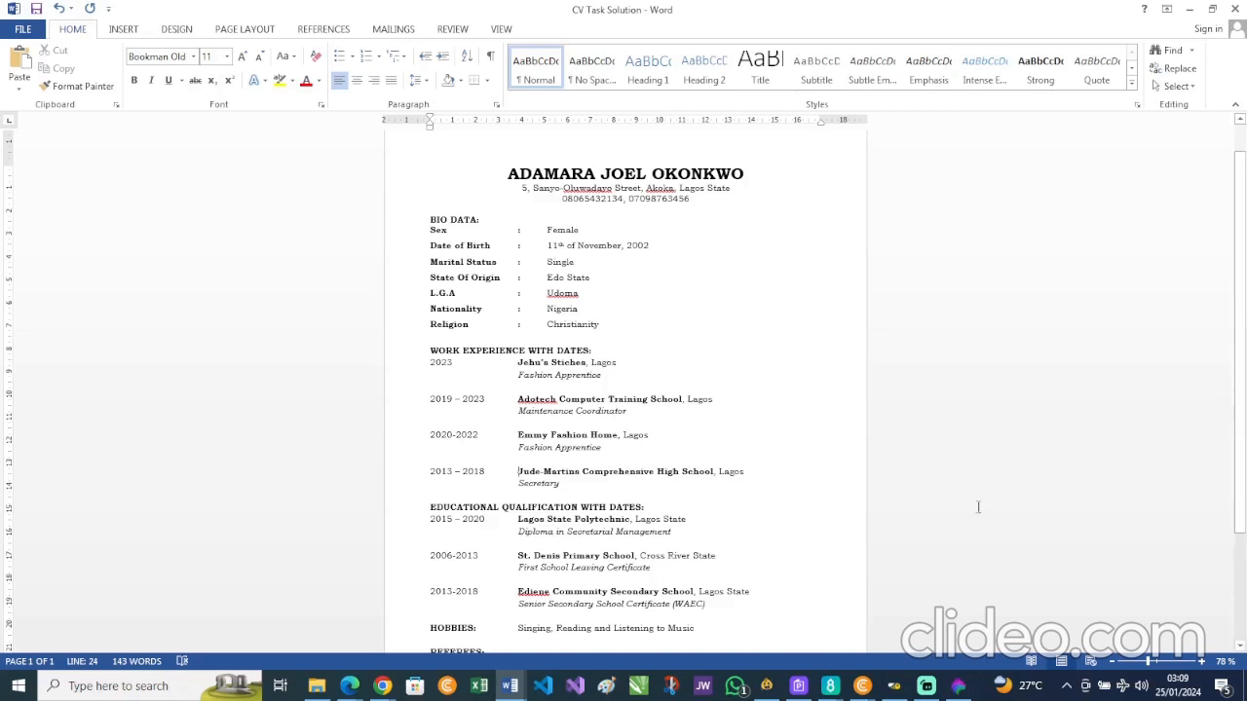
{"action": "mouse_move", "coordinate": [928, 684]}
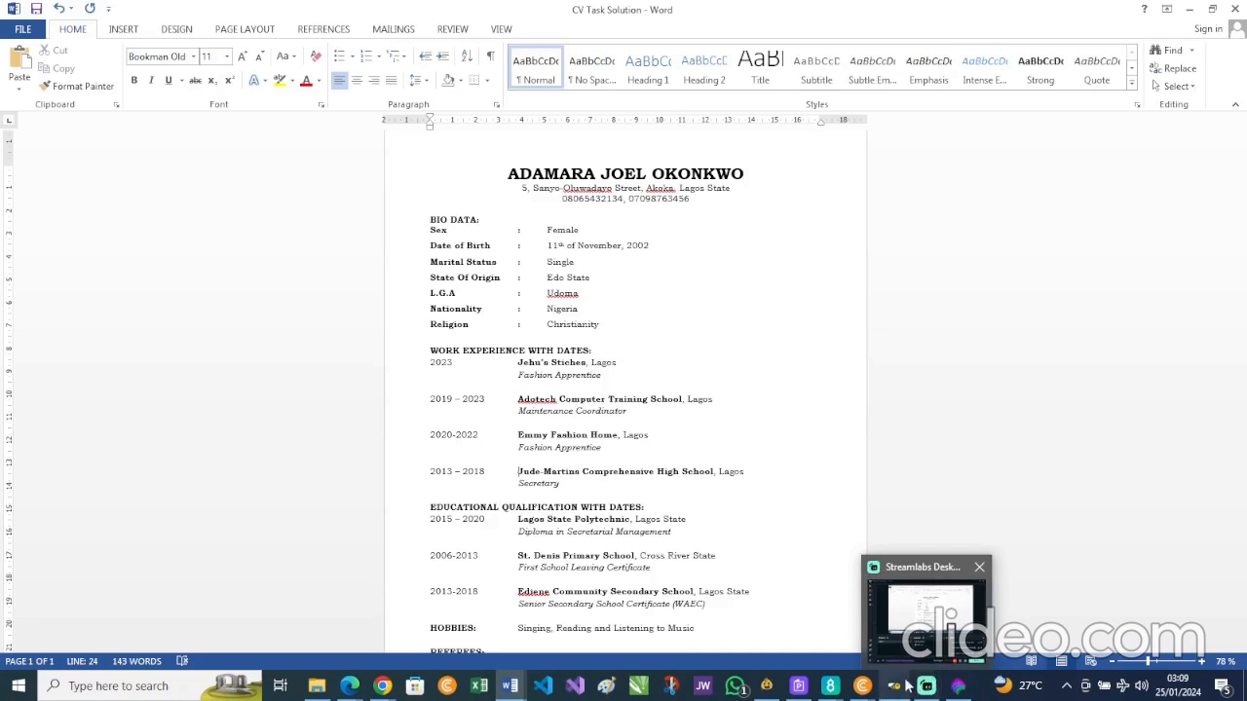
{"action": "left_click", "coordinate": [957, 689]}
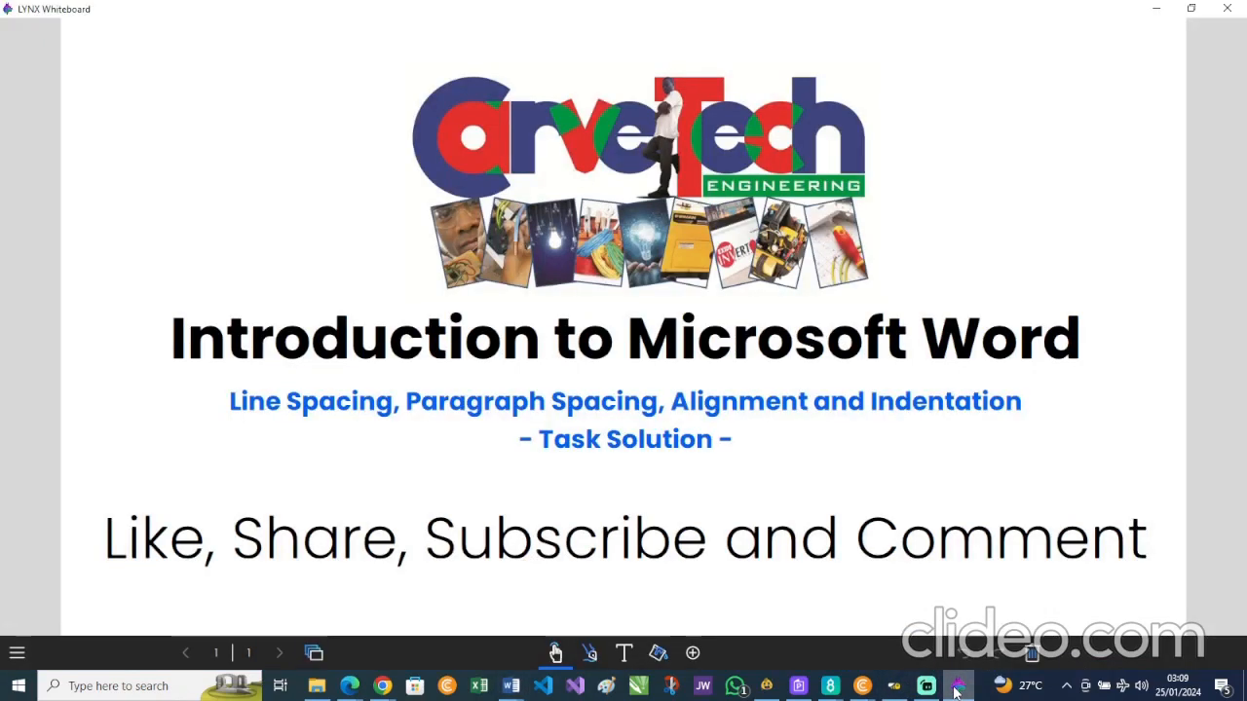